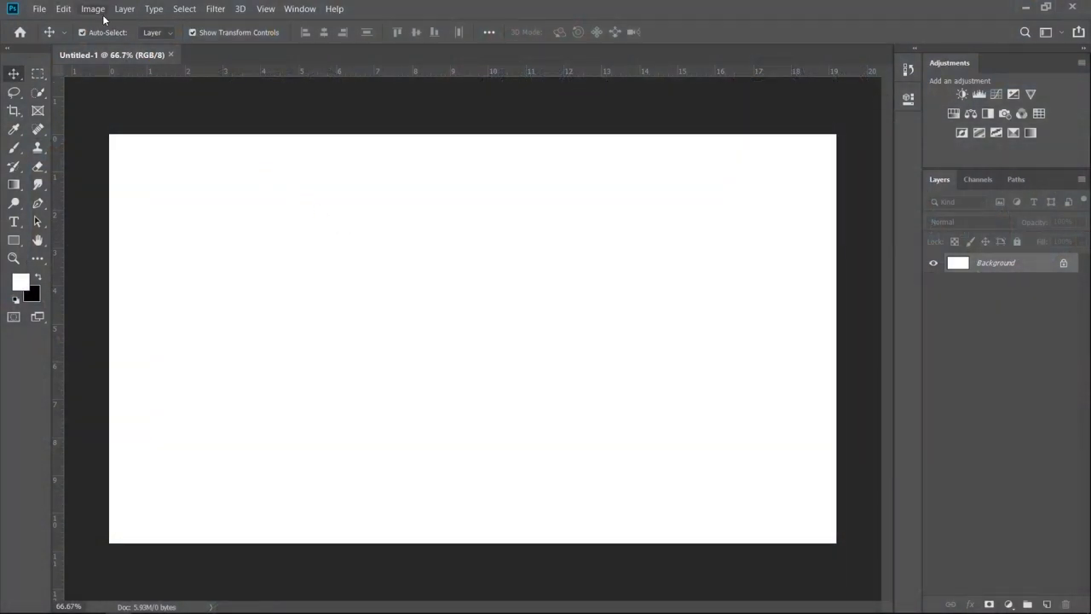
Check the document's canvas size and resolution, then accept the settings
click(101, 12)
mouse_move(118, 134)
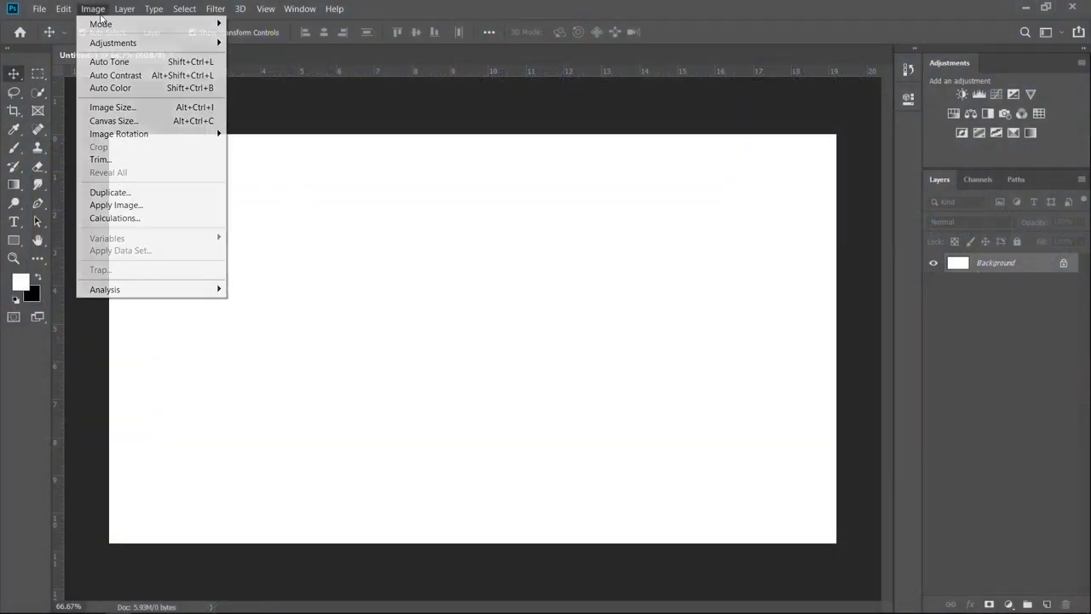
click(167, 107)
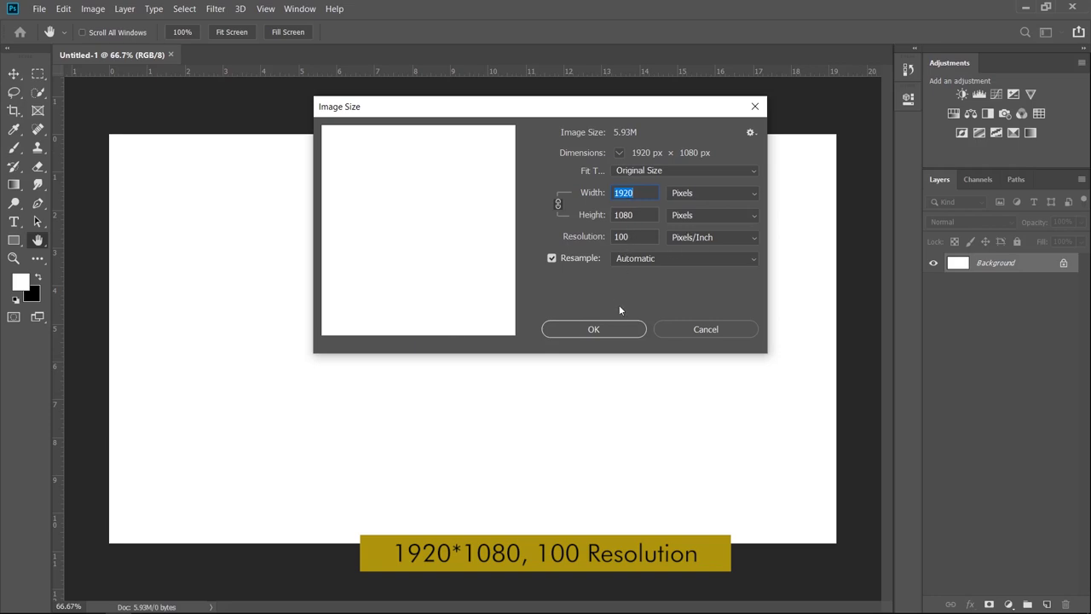
click(620, 329)
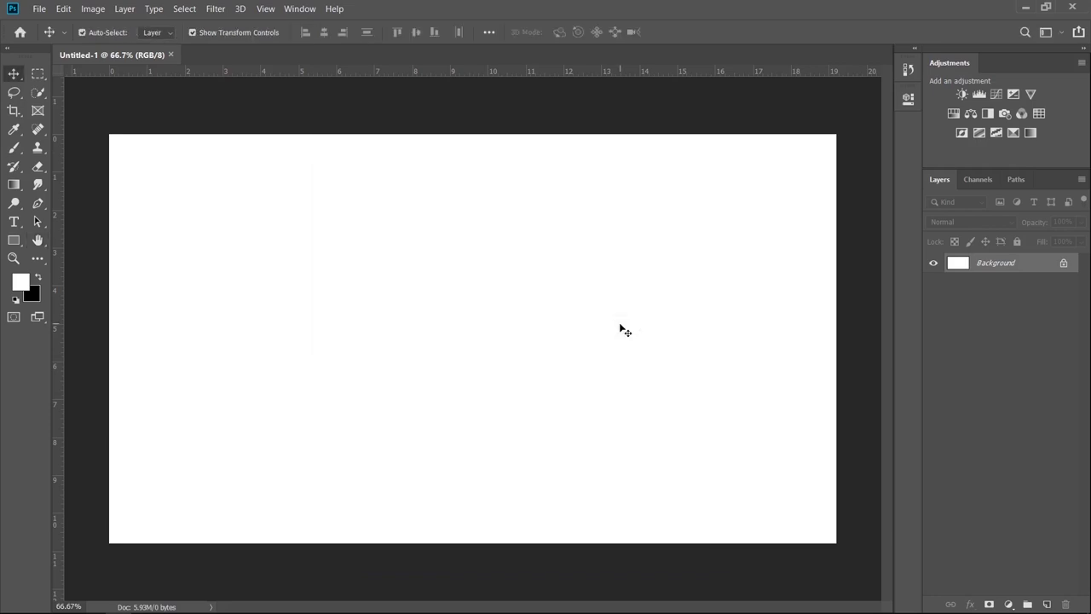
Drag 4ZdfHj.jpg and zTknlx.jpg together from the used folder into the Photoshop document
key(alt+Tab)
key(alt+Tab)
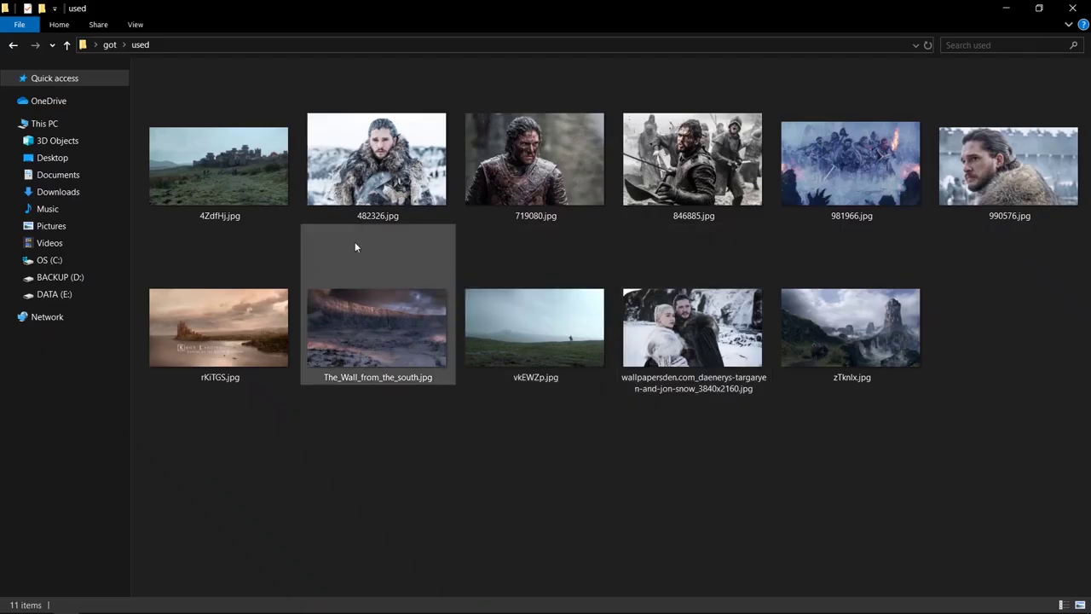
click(266, 164)
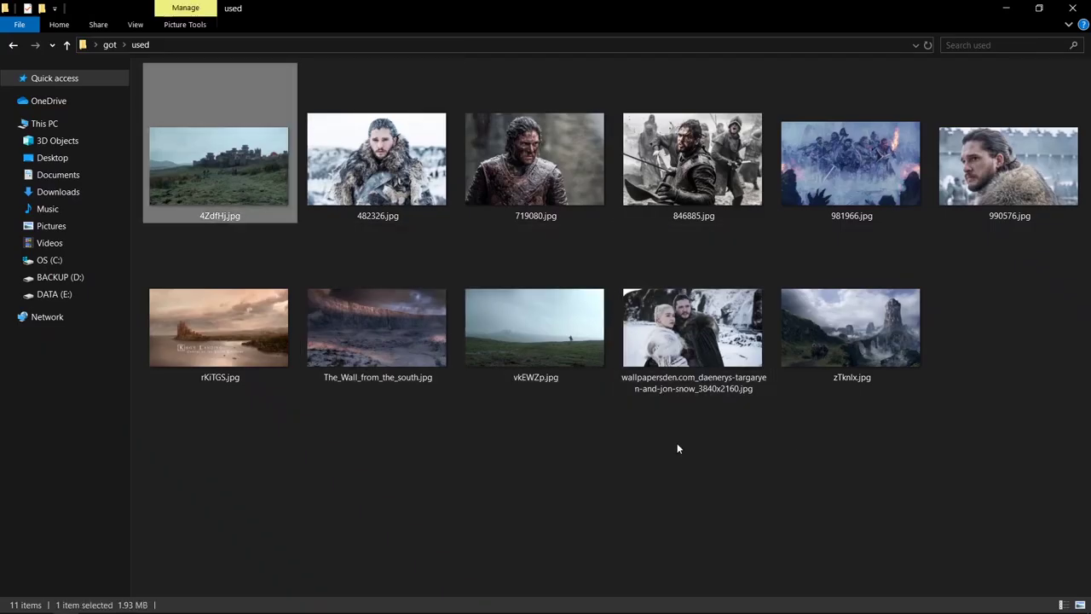
ctrl+click(869, 379)
mouse_move(251, 200)
mouse_down()
mouse_move(255, 604)
mouse_move(432, 321)
mouse_up()
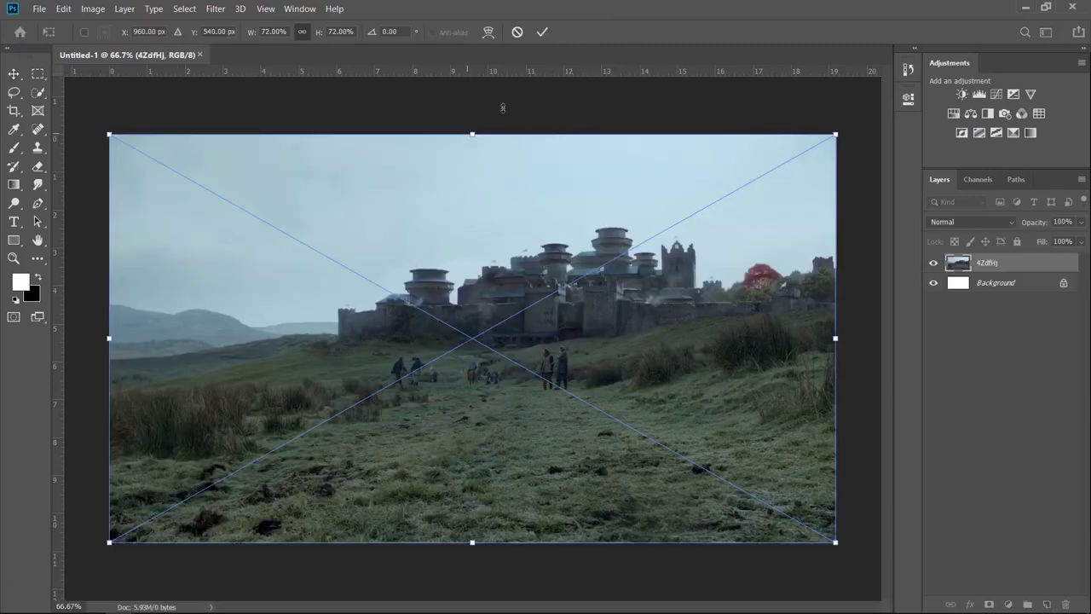
Commit both placed photos and flip the zTknlx landscape horizontally with Free Transform
click(541, 34)
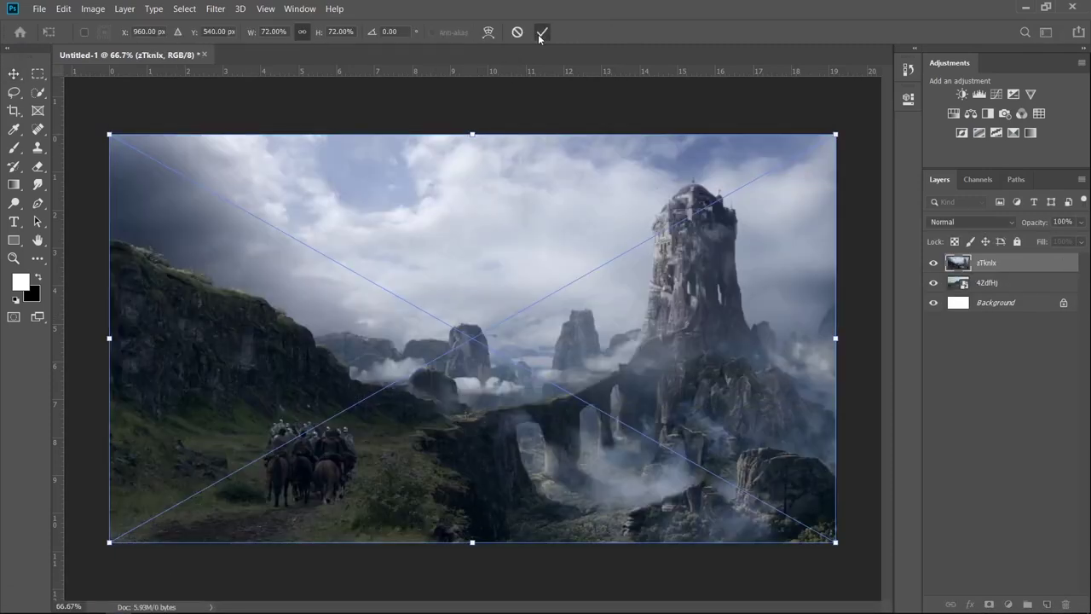
click(540, 34)
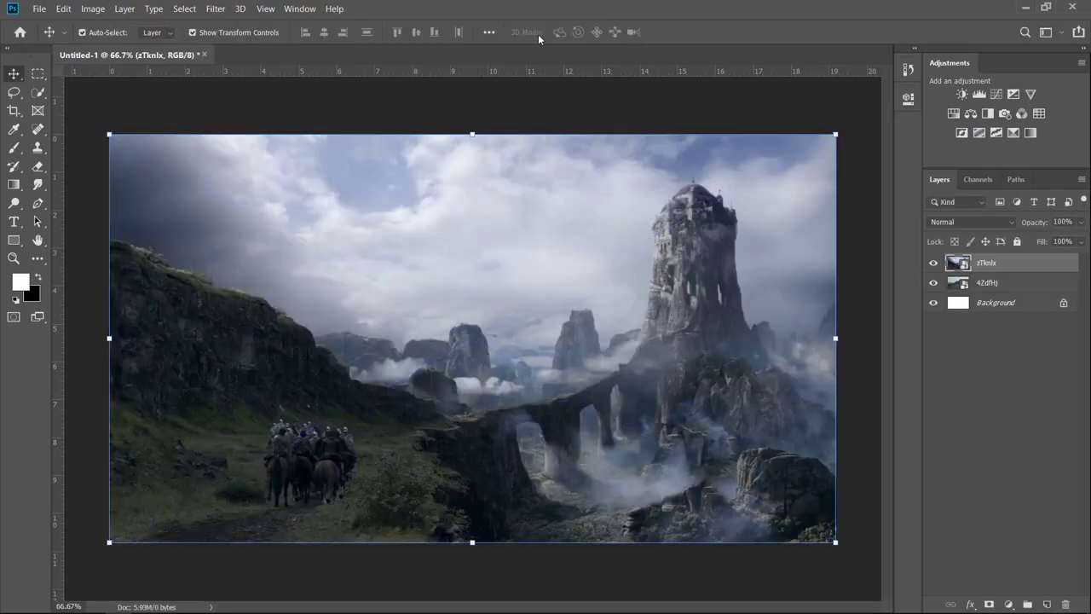
key(ctrl+t)
right_click(429, 241)
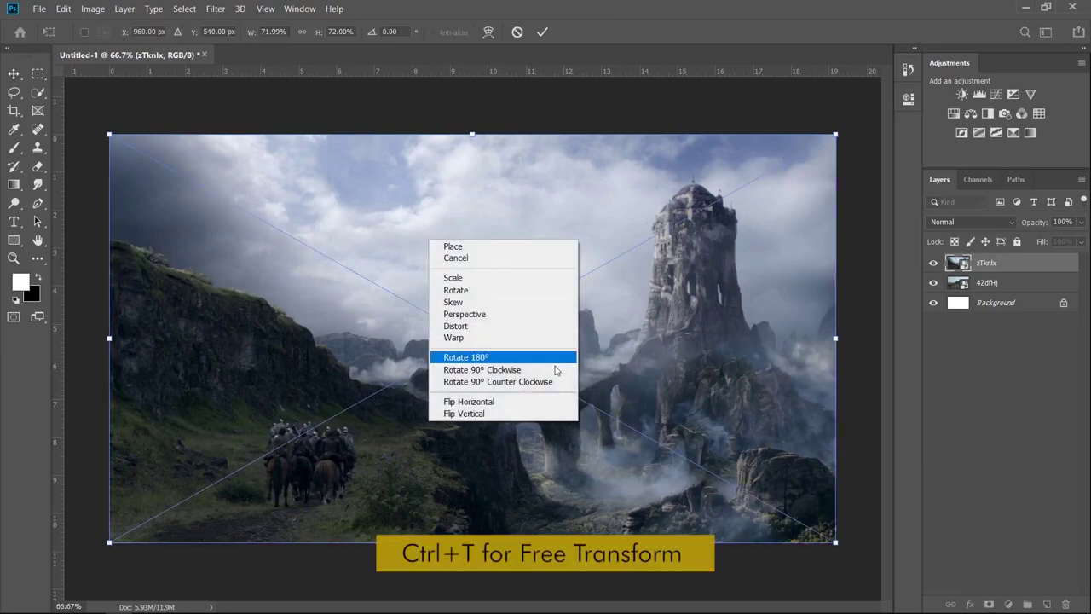
click(541, 401)
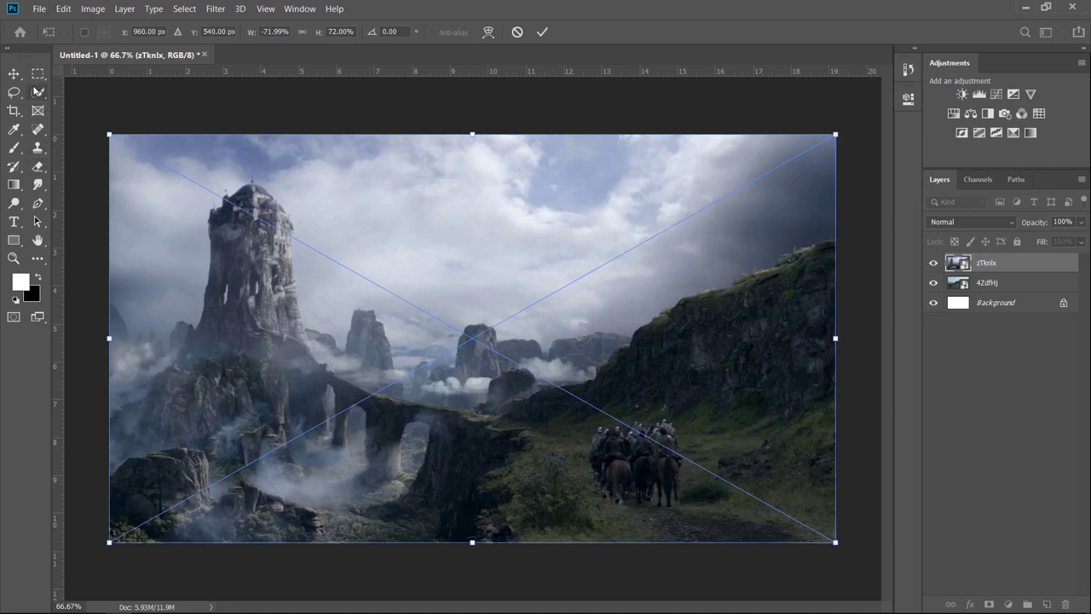
key(Return)
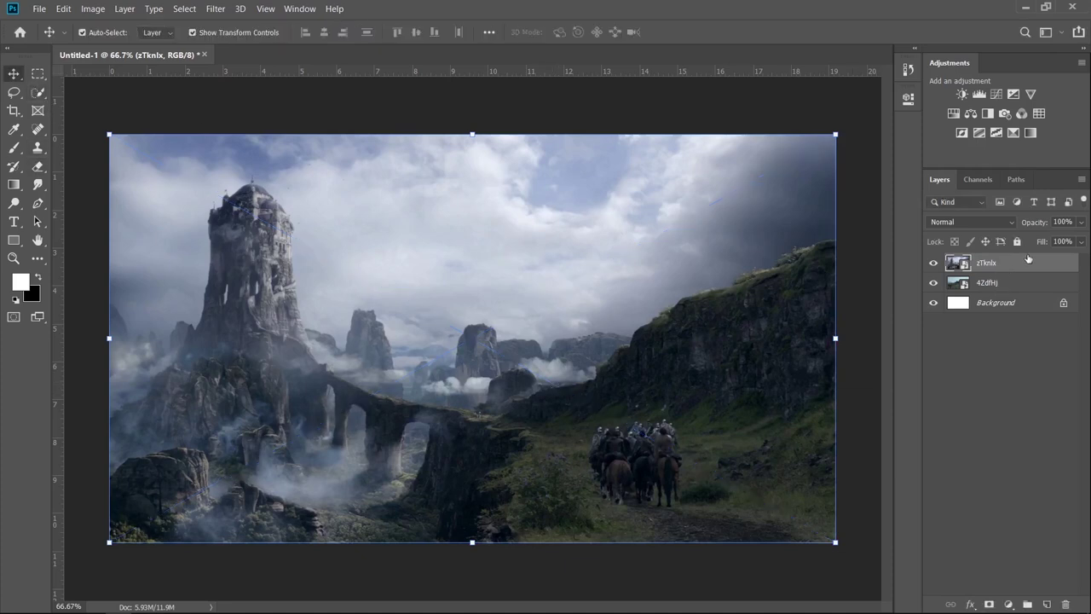
Rasterize the zTknlx layer, lasso the horse riders and Content-Aware fill them away
right_click(1038, 273)
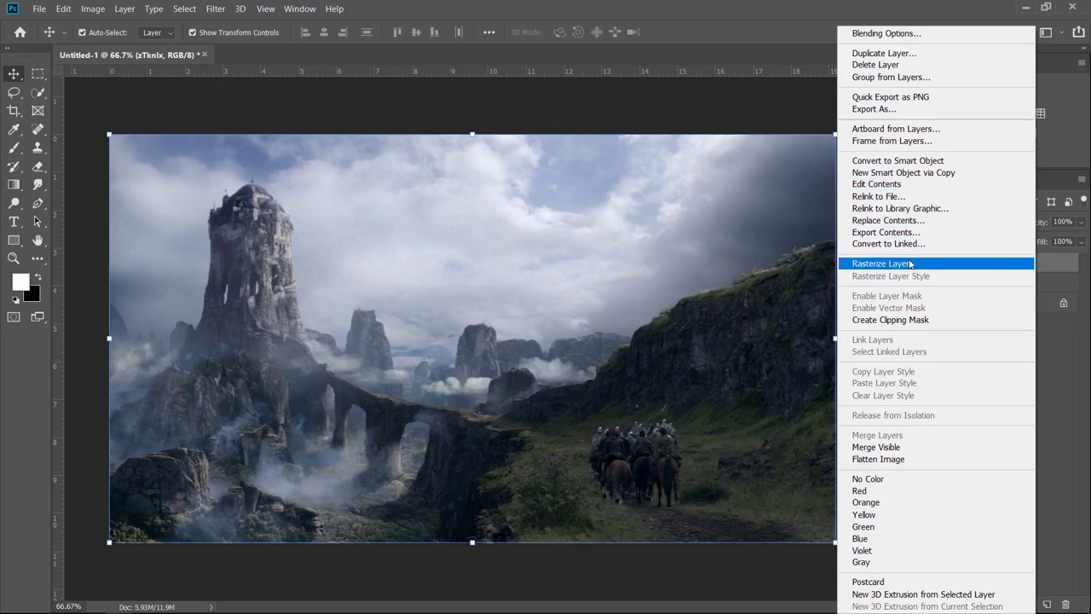
click(910, 260)
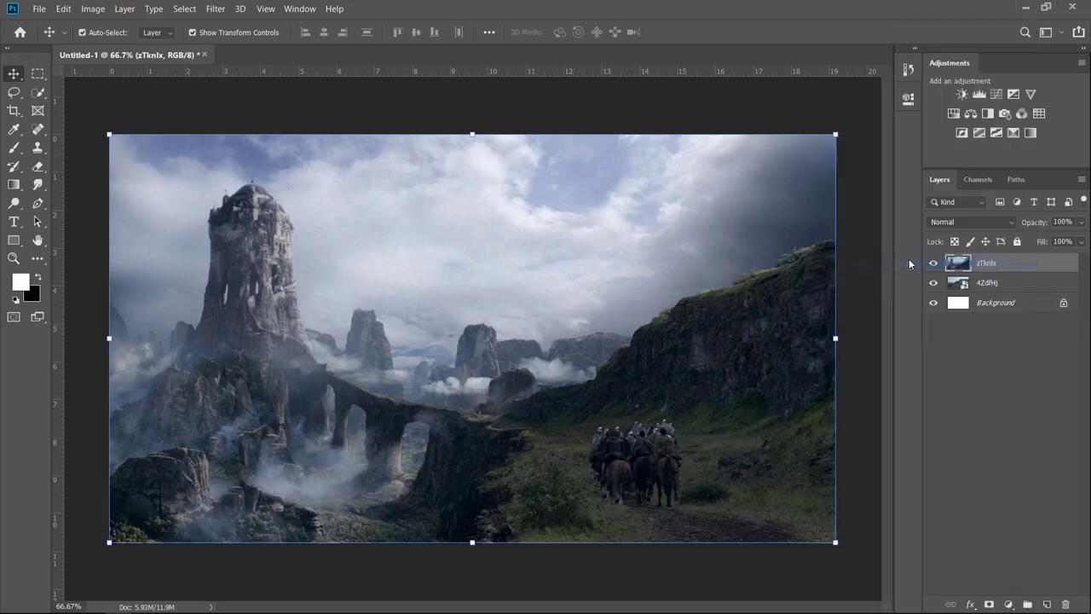
click(15, 94)
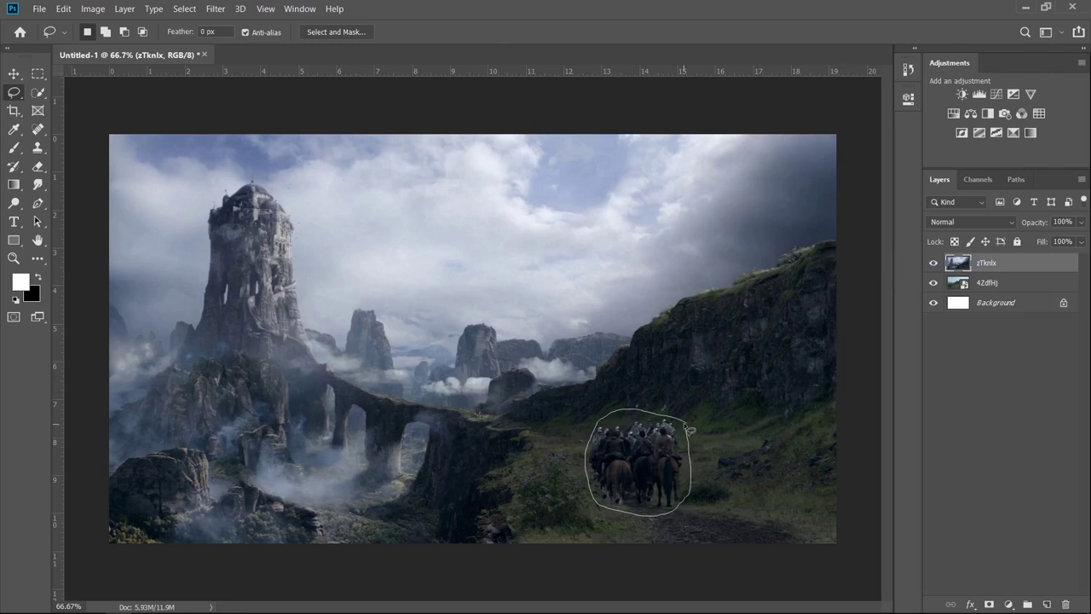
drag(685, 425, 682, 424)
right_click(660, 457)
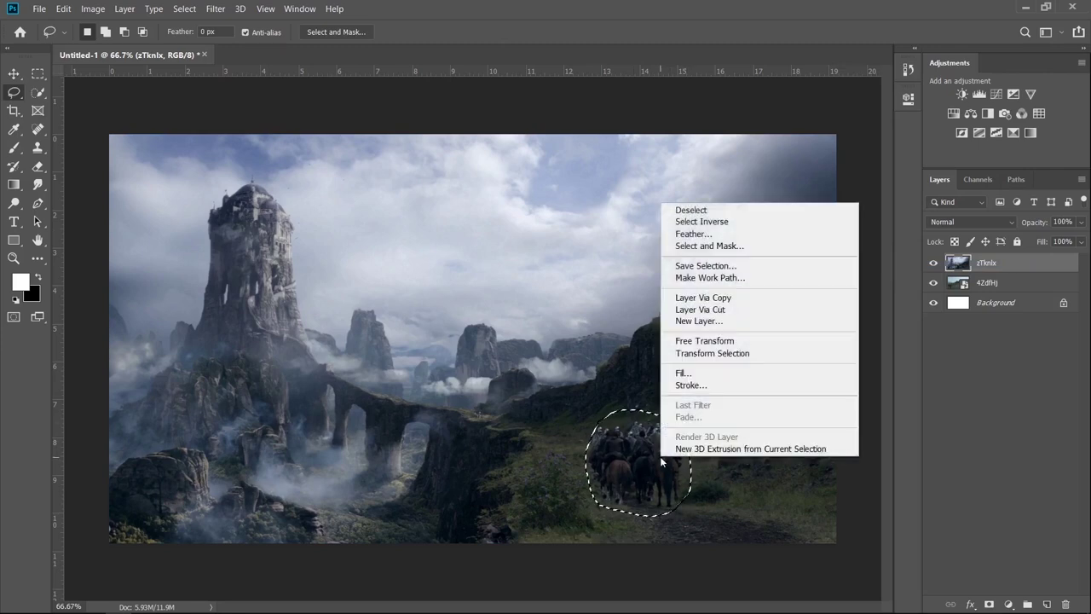
click(709, 373)
click(635, 150)
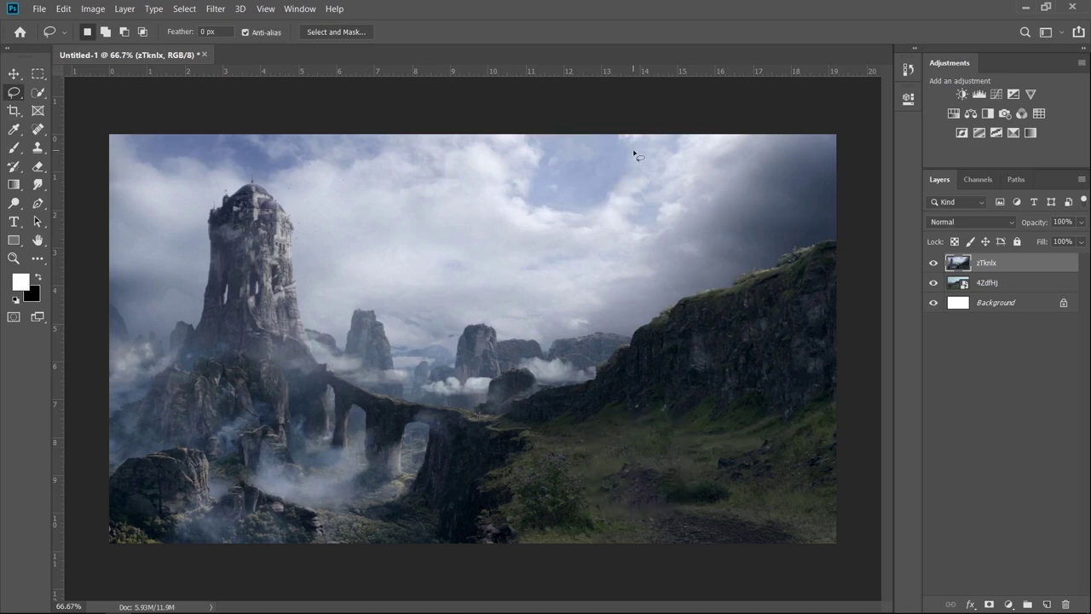
Shift the landscape left and shrink it to about 81%, moving it up and left
click(13, 74)
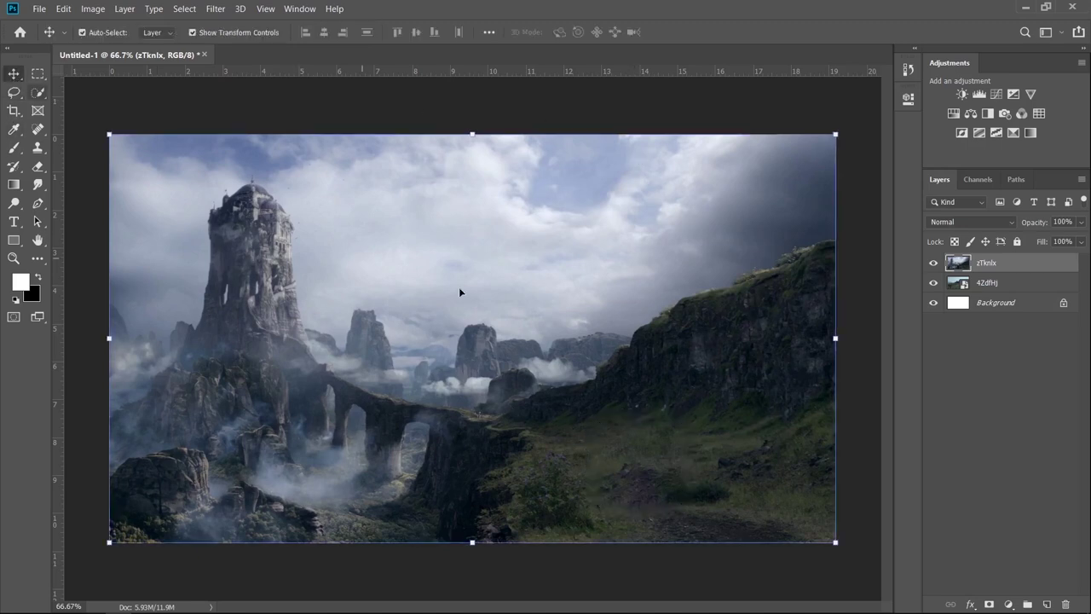
drag(576, 347, 503, 345)
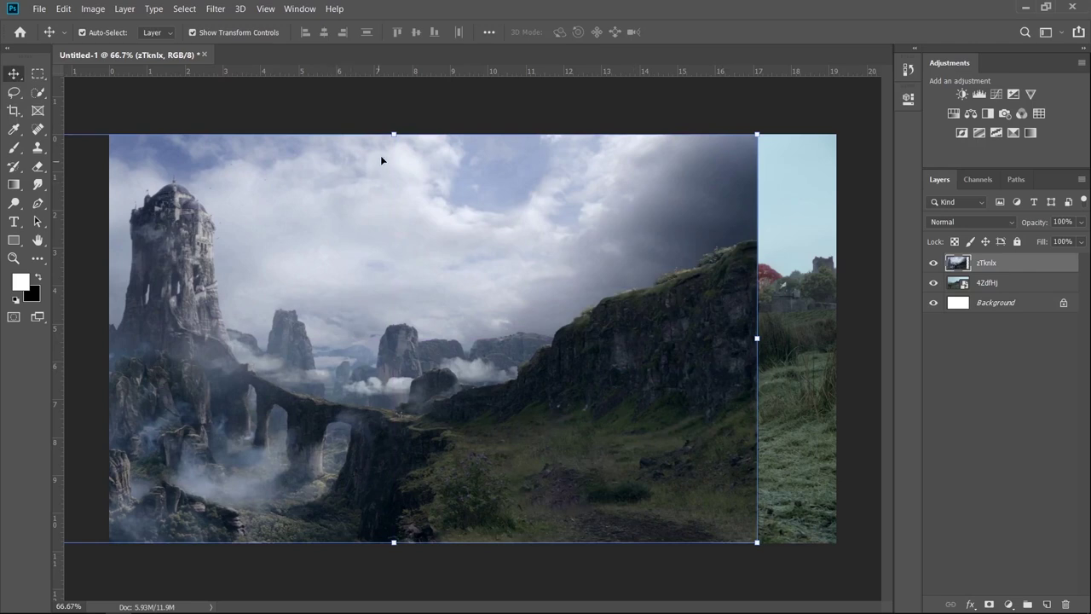
drag(392, 134, 392, 210)
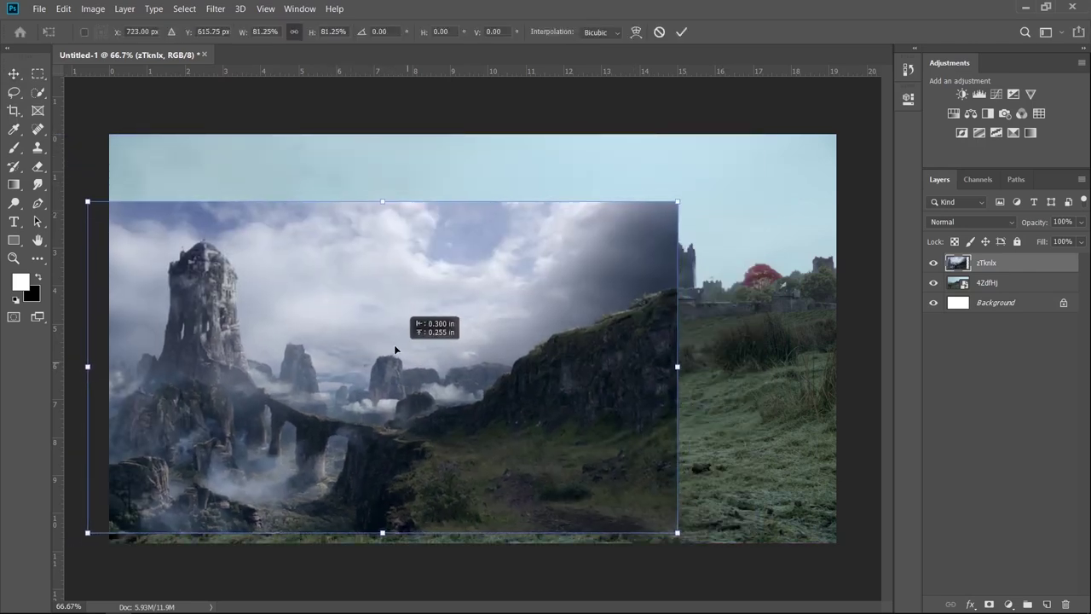
drag(405, 358, 377, 333)
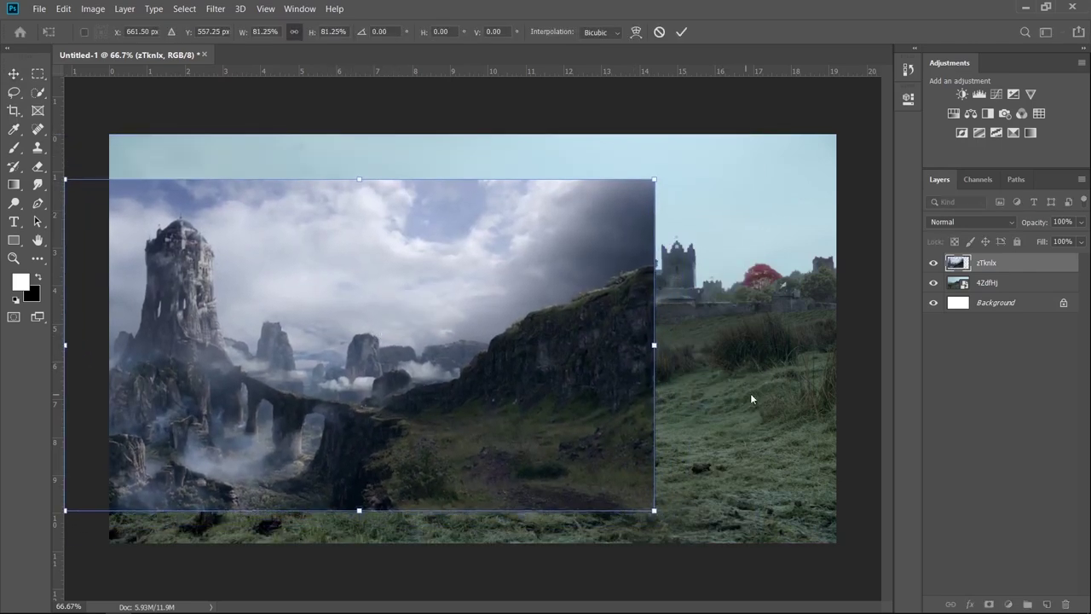
key(Return)
Shrink the castle photo layer toward the right side of the canvas
click(768, 331)
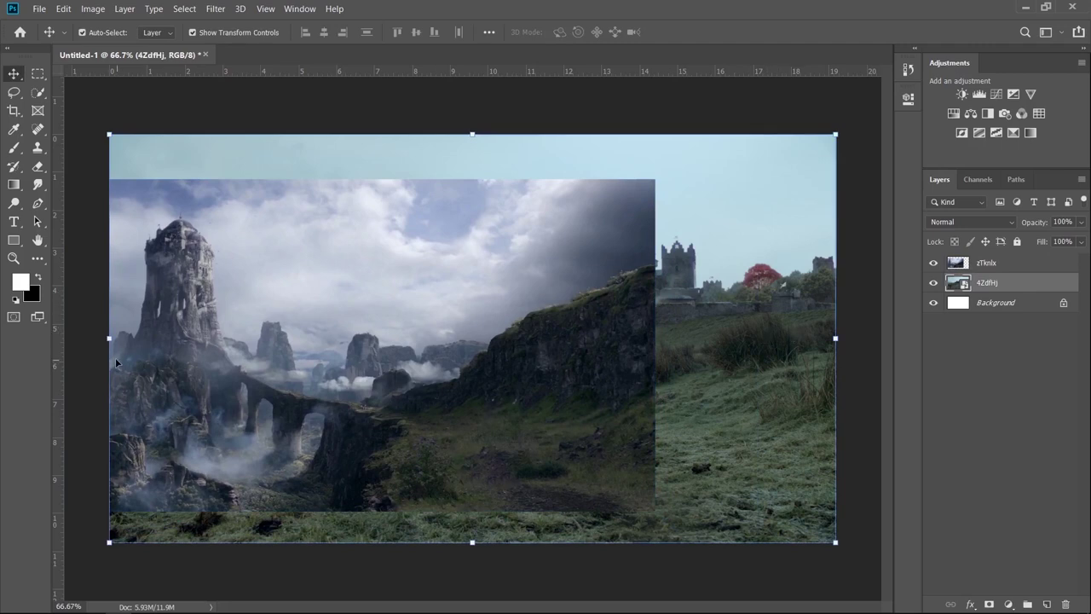
drag(105, 339, 304, 339)
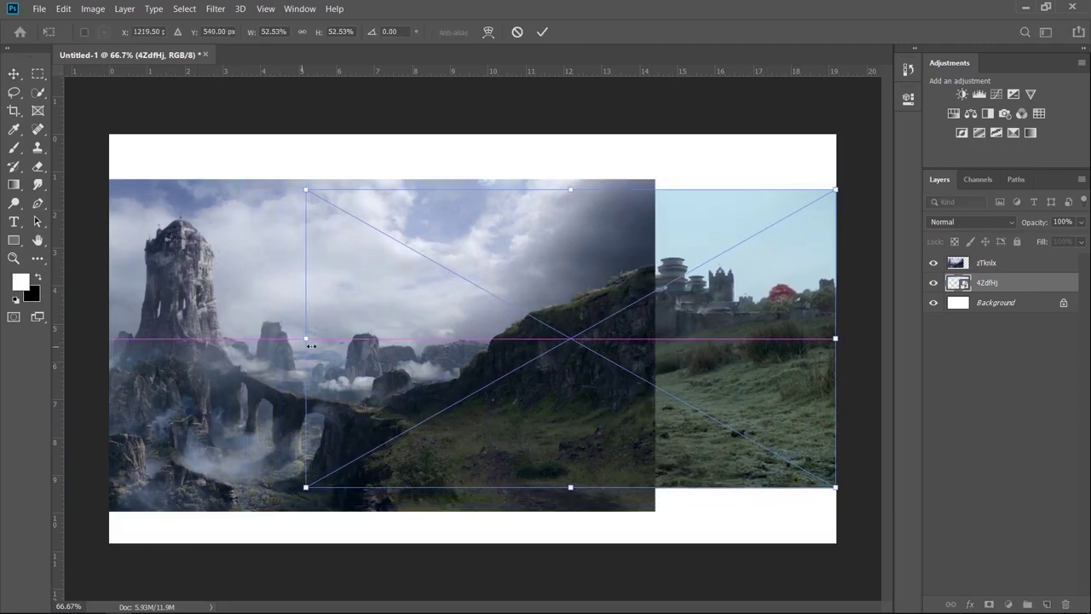
click(544, 35)
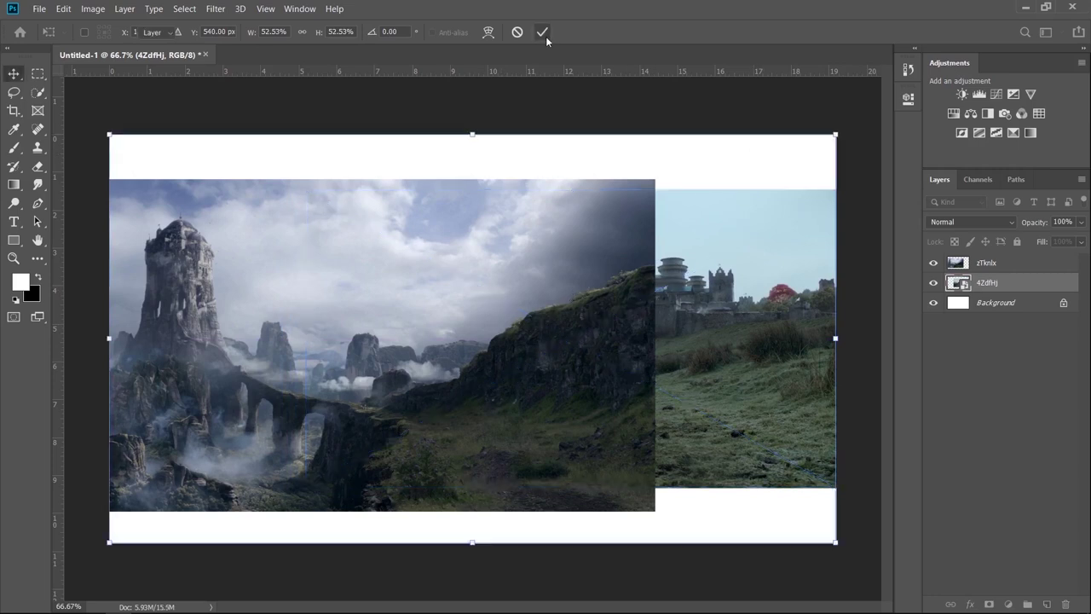
Align the landscape at 55% opacity, rescale it to about 91%, then restore 100% opacity
click(264, 350)
drag(526, 361, 487, 354)
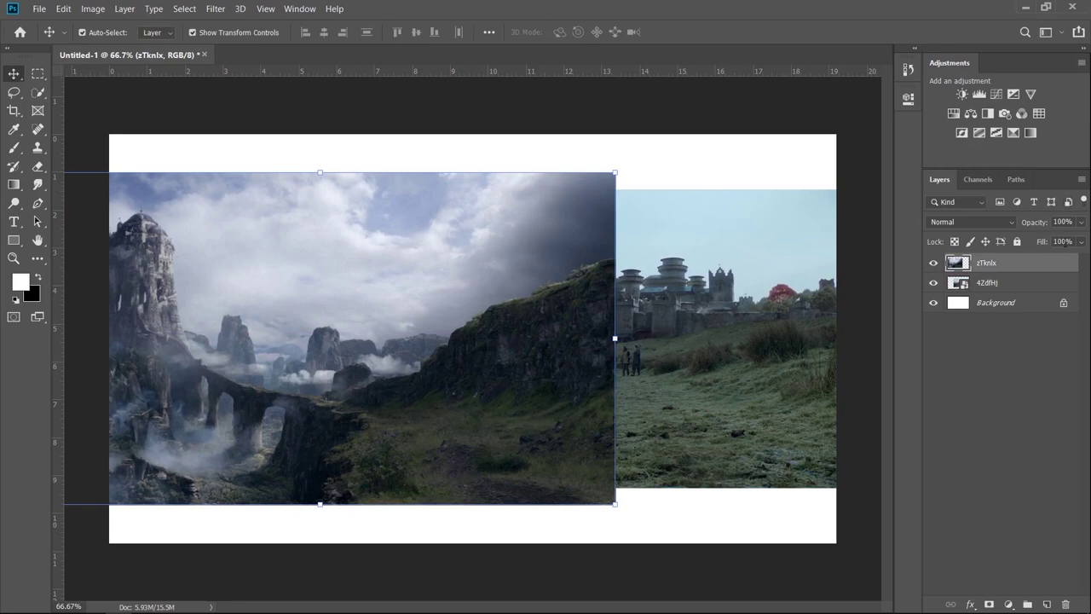
drag(1034, 223, 970, 246)
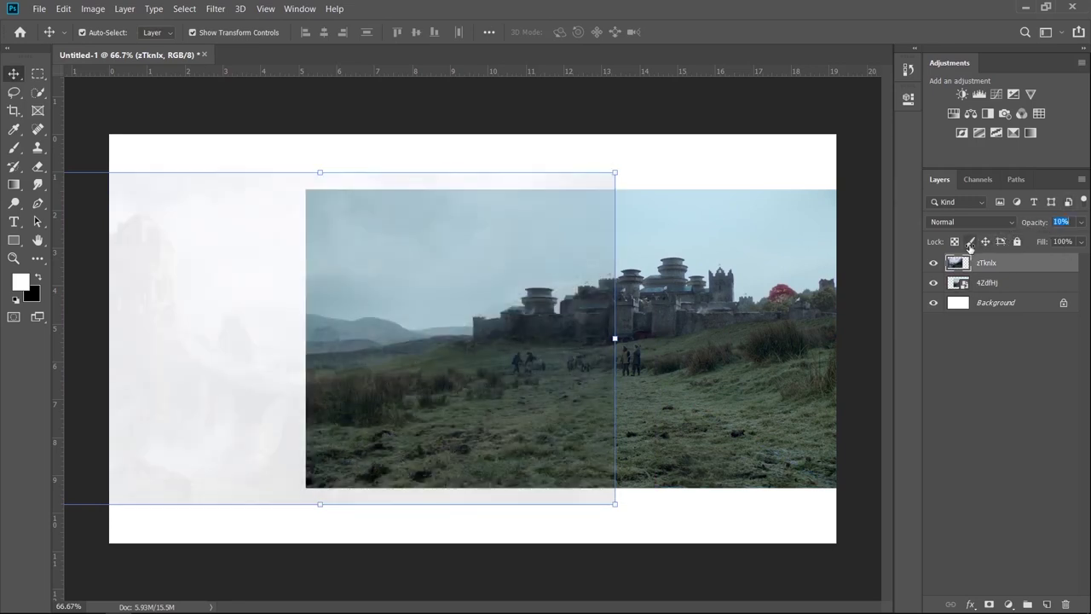
drag(971, 245, 1006, 244)
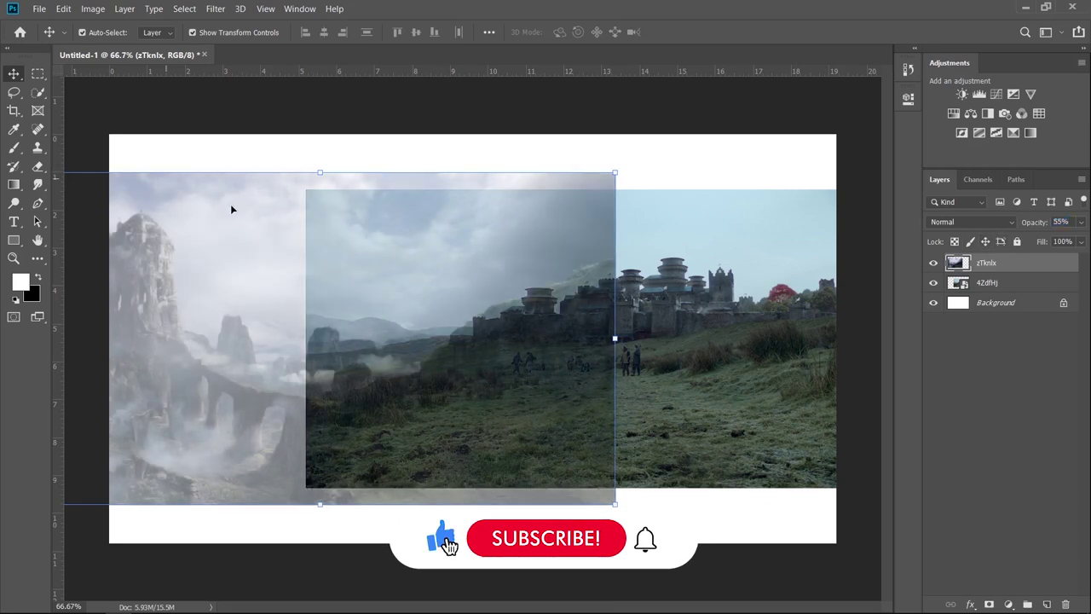
drag(324, 171, 321, 202)
mouse_move(317, 294)
mouse_down()
mouse_move(341, 275)
mouse_move(373, 273)
mouse_up()
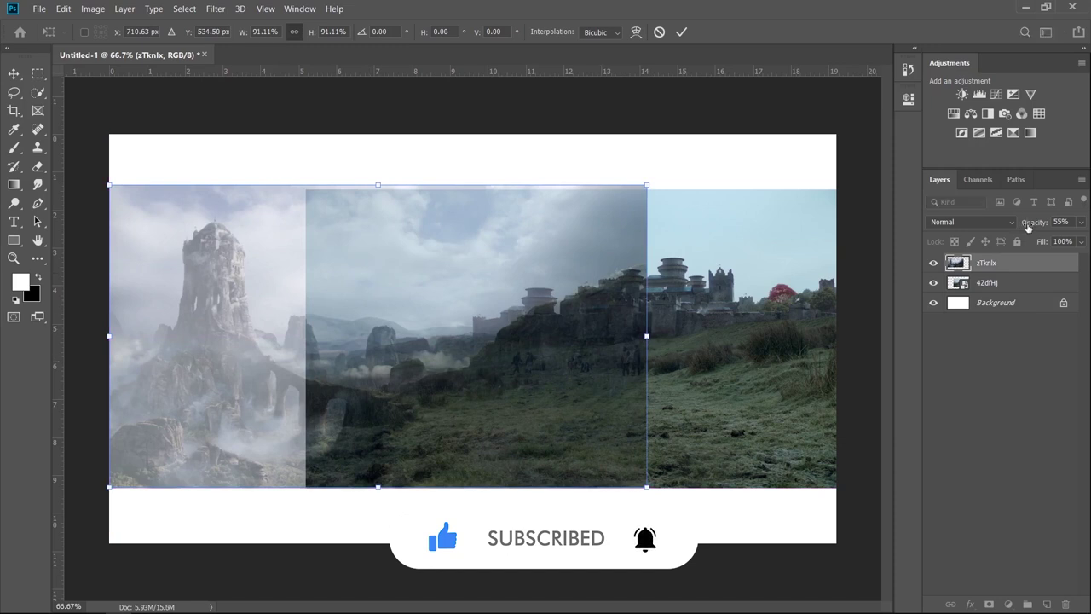
drag(1029, 226, 1068, 225)
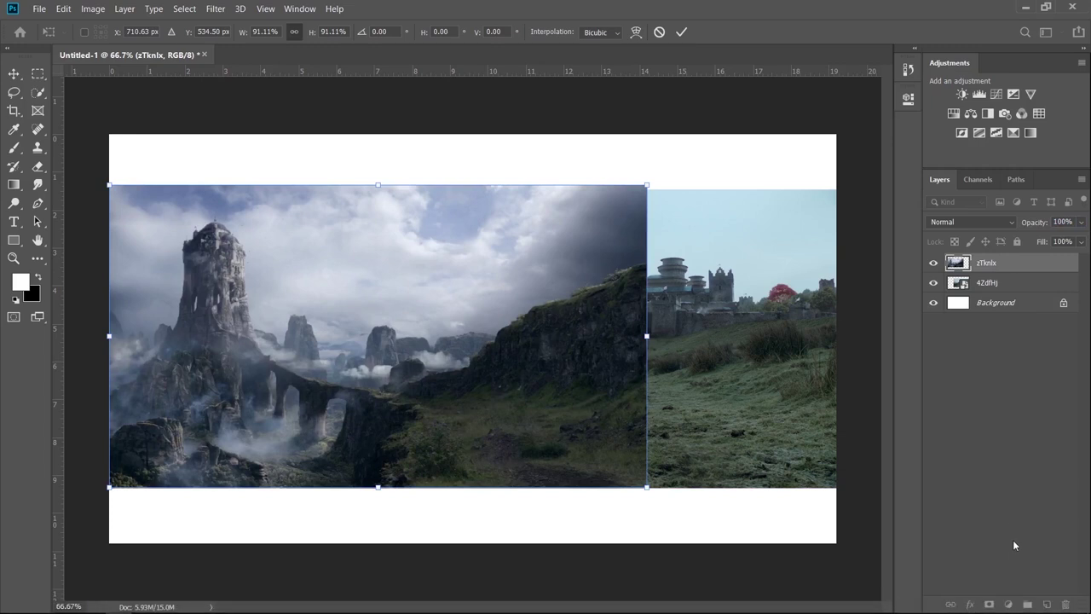
Paint black on the zTknlx mask to hide the cliffs' right edge and reveal the top sky
key(Return)
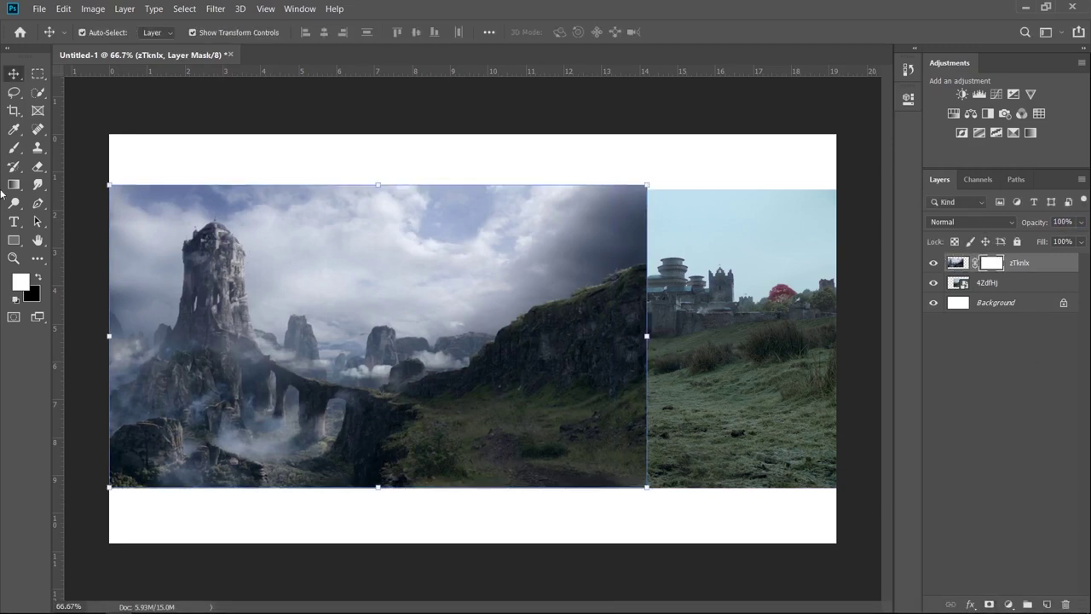
click(14, 149)
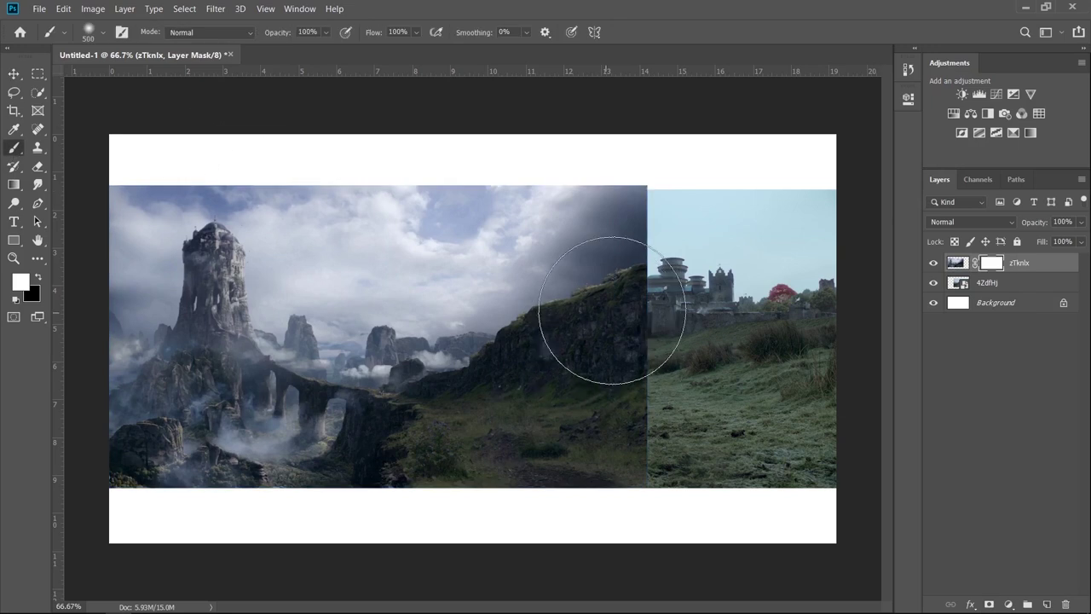
key(x)
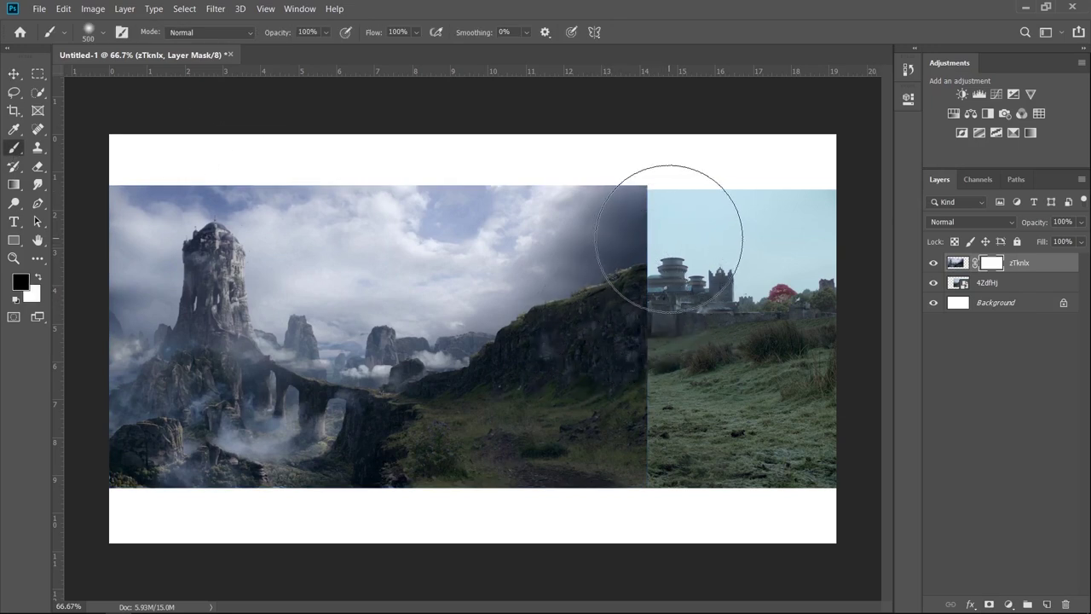
mouse_move(670, 207)
mouse_down()
mouse_move(650, 339)
mouse_move(585, 341)
mouse_move(638, 378)
mouse_move(577, 293)
mouse_move(592, 350)
mouse_move(585, 243)
mouse_move(577, 255)
mouse_move(591, 434)
mouse_move(623, 442)
mouse_up()
key(bracketleft)
key(bracketleft)
key(bracketleft)
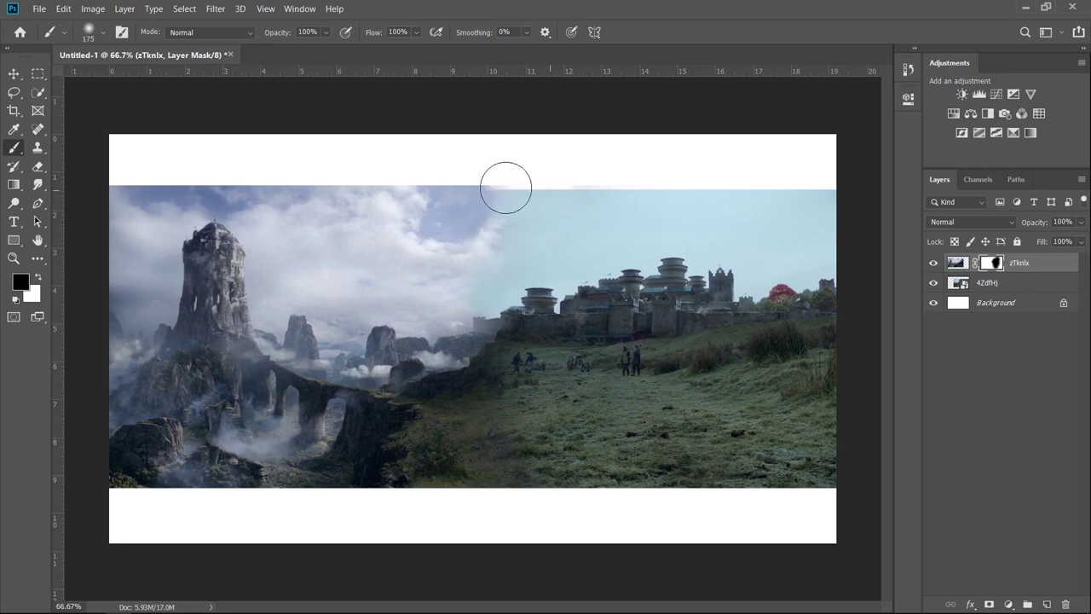
mouse_move(504, 187)
mouse_down()
mouse_move(134, 165)
mouse_move(97, 244)
mouse_move(146, 109)
mouse_up()
key(bracketright)
key(bracketright)
key(bracketright)
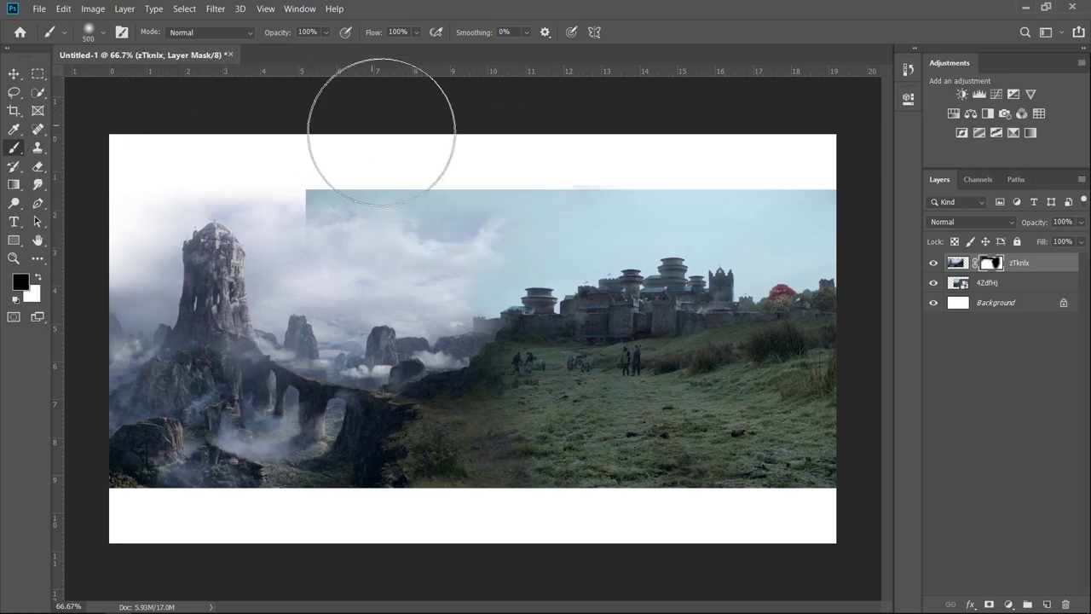
Mask the 4ZdfHj castle photo's hard top edge into the sky, then convert it to a smart object
click(1019, 287)
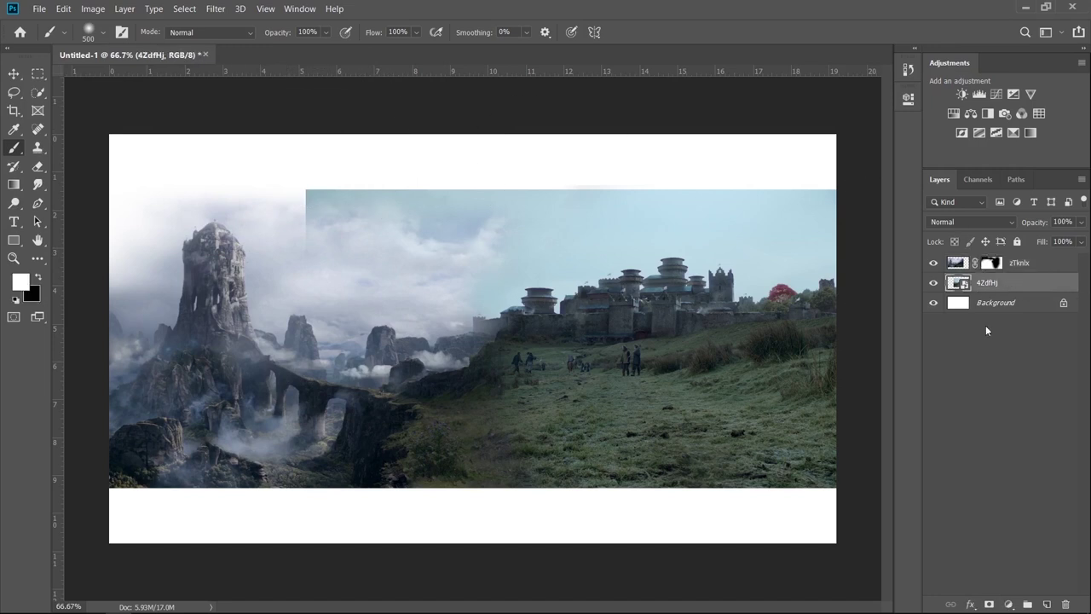
key(x)
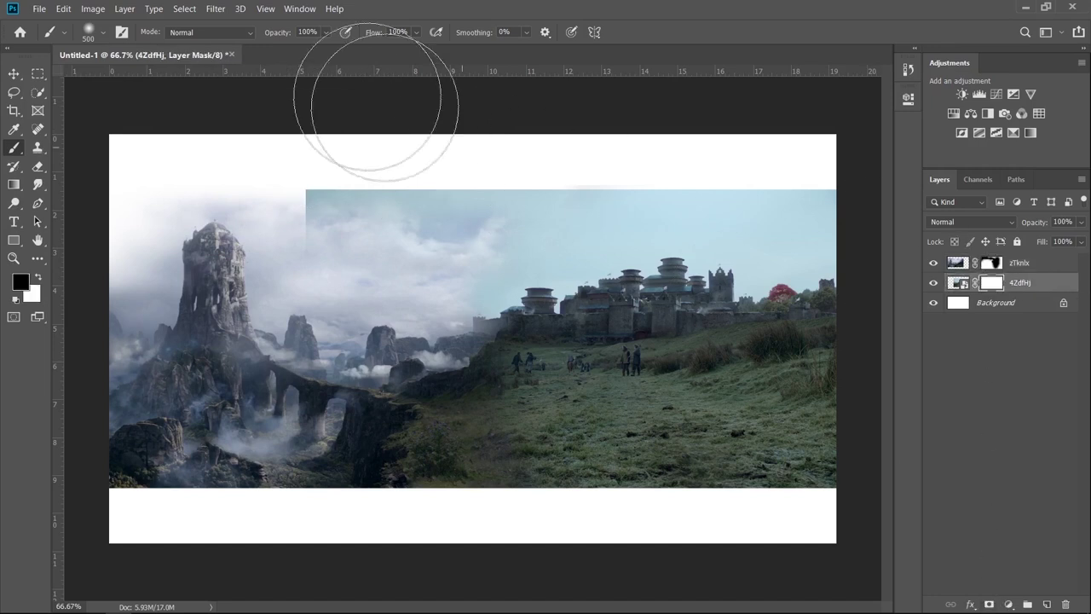
key(bracketright)
drag(355, 154, 827, 150)
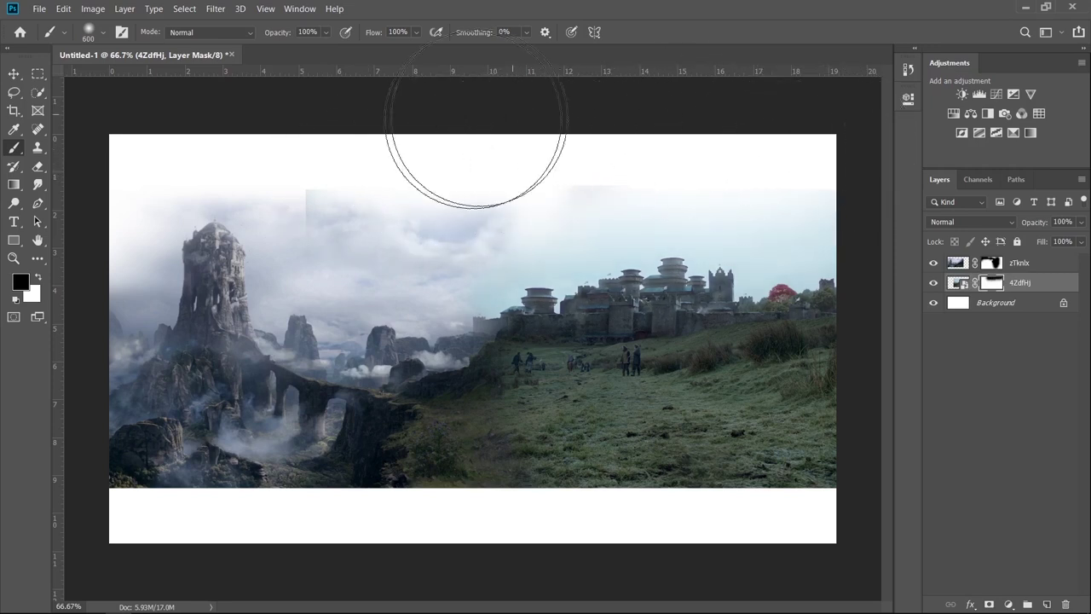
drag(478, 134, 407, 186)
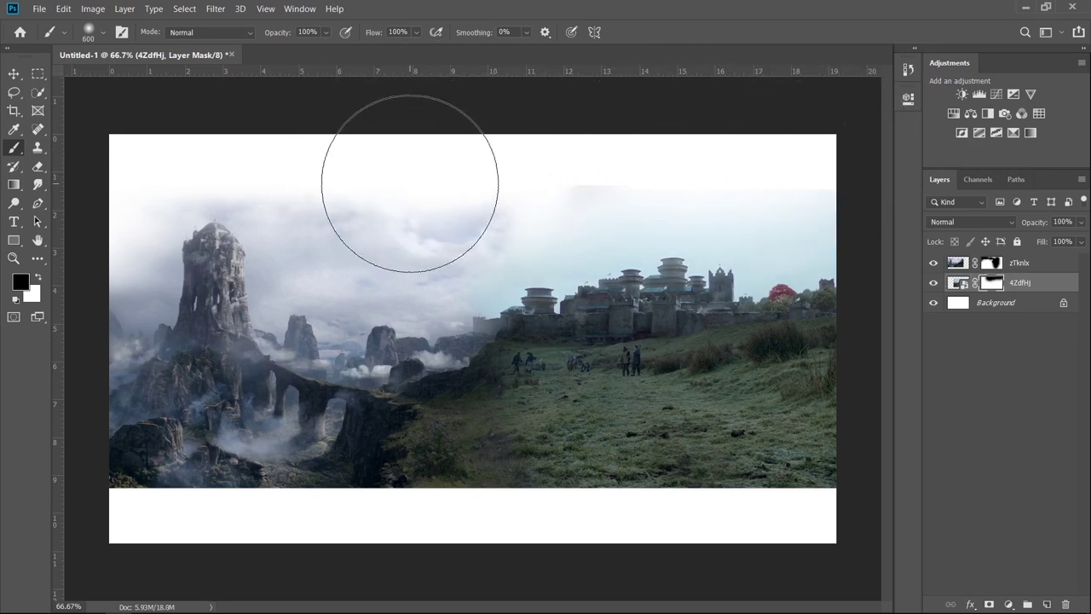
click(409, 182)
right_click(1040, 289)
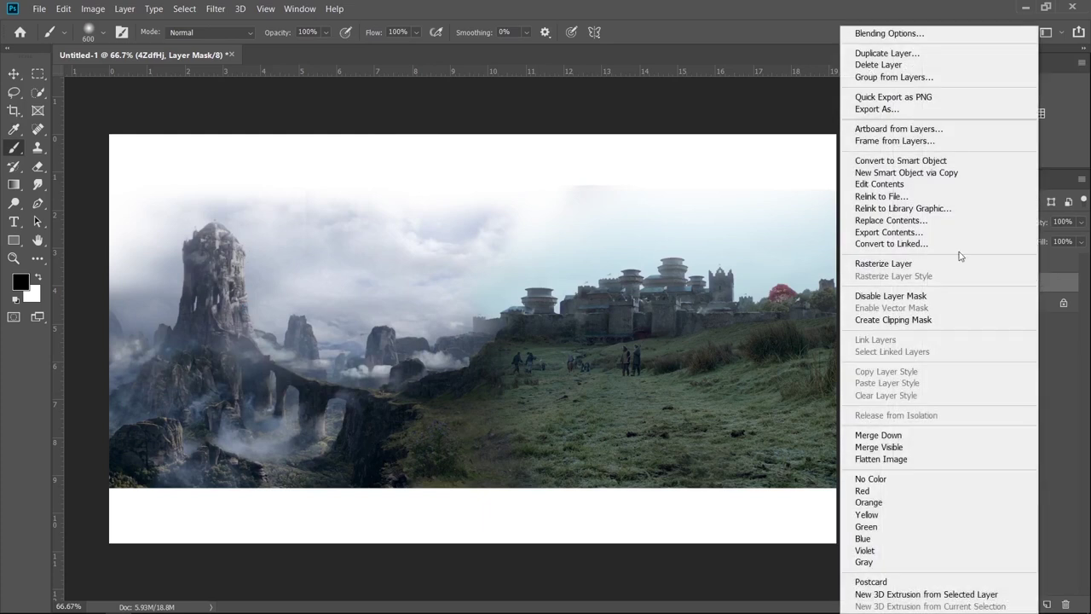
click(943, 160)
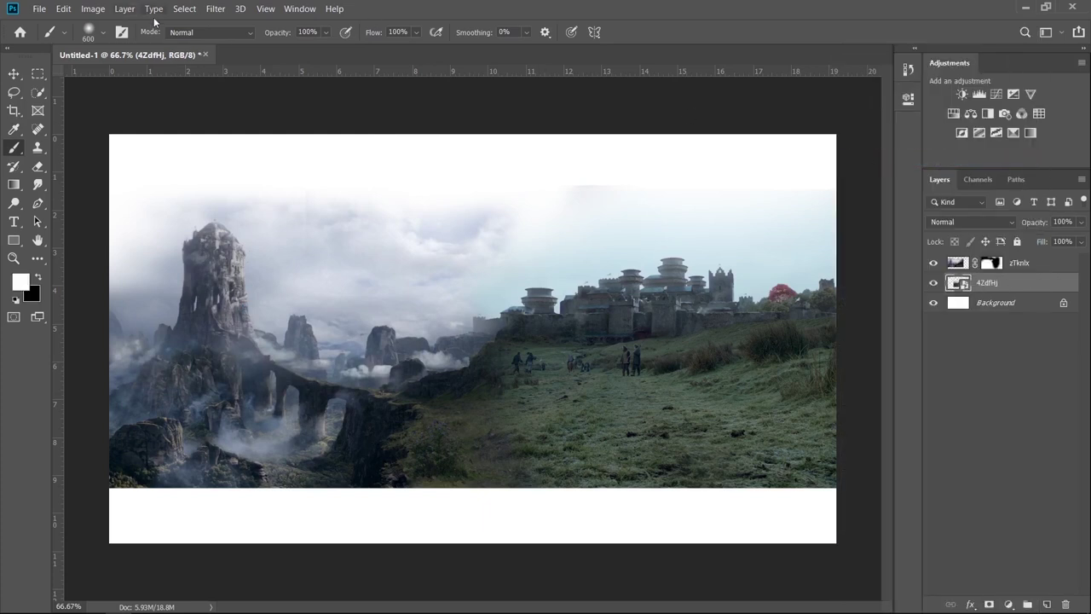
Apply a Levels adjustment with midtones at 0.84 to the castle photo
click(93, 9)
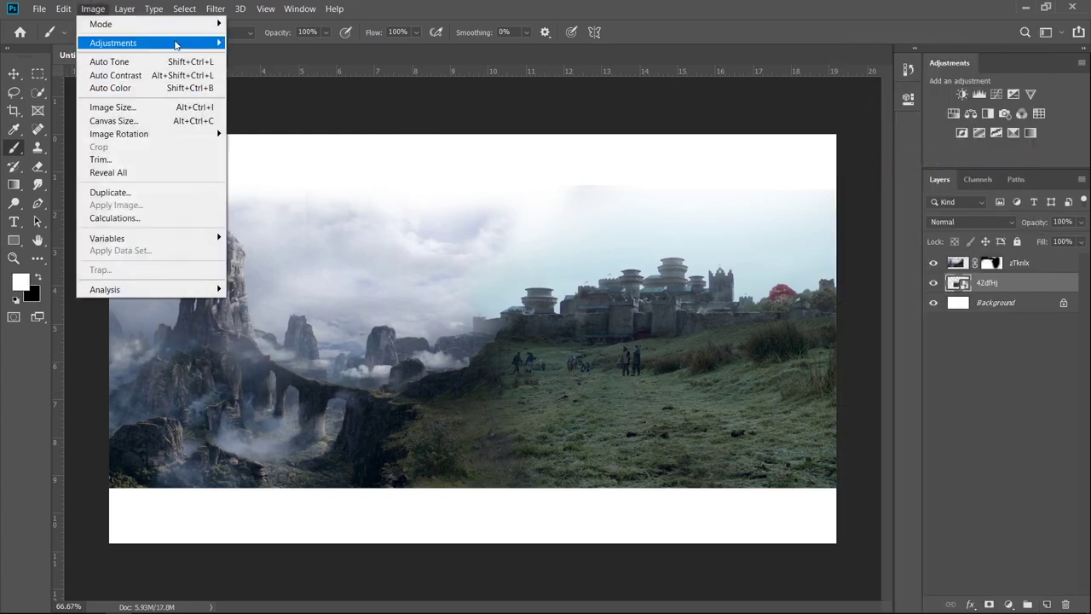
mouse_move(113, 42)
click(294, 56)
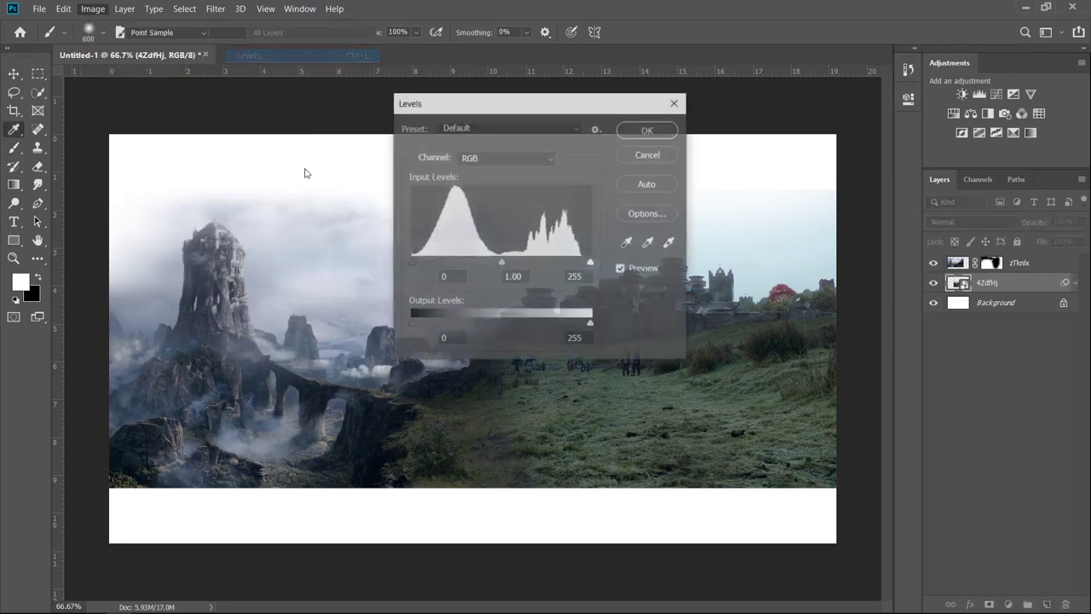
mouse_move(532, 112)
mouse_down()
mouse_move(233, 190)
mouse_move(273, 183)
mouse_up()
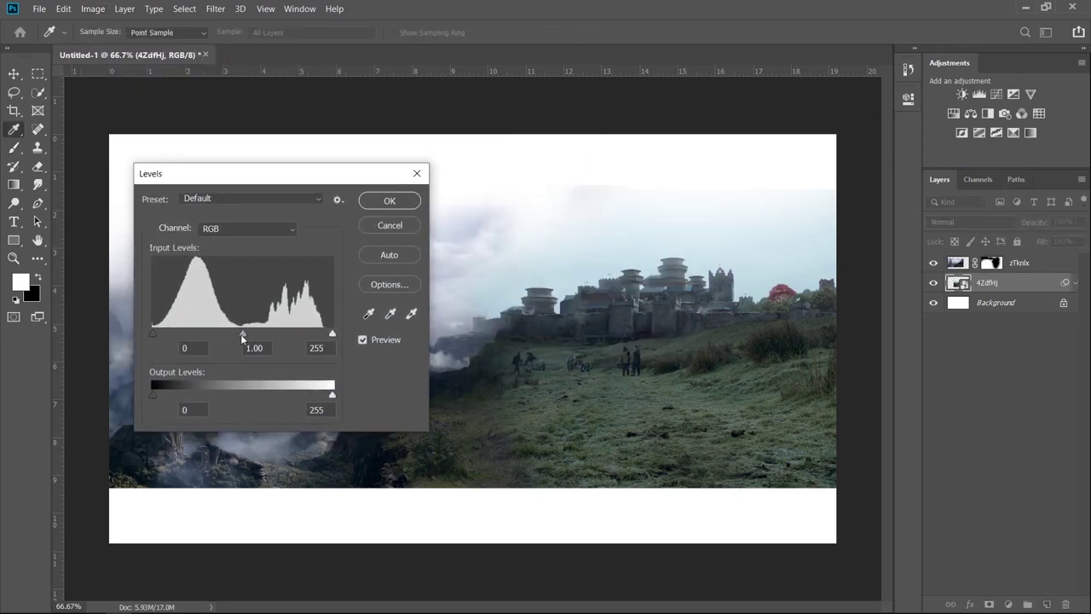
mouse_move(241, 335)
mouse_down()
mouse_move(260, 336)
mouse_move(252, 339)
mouse_up()
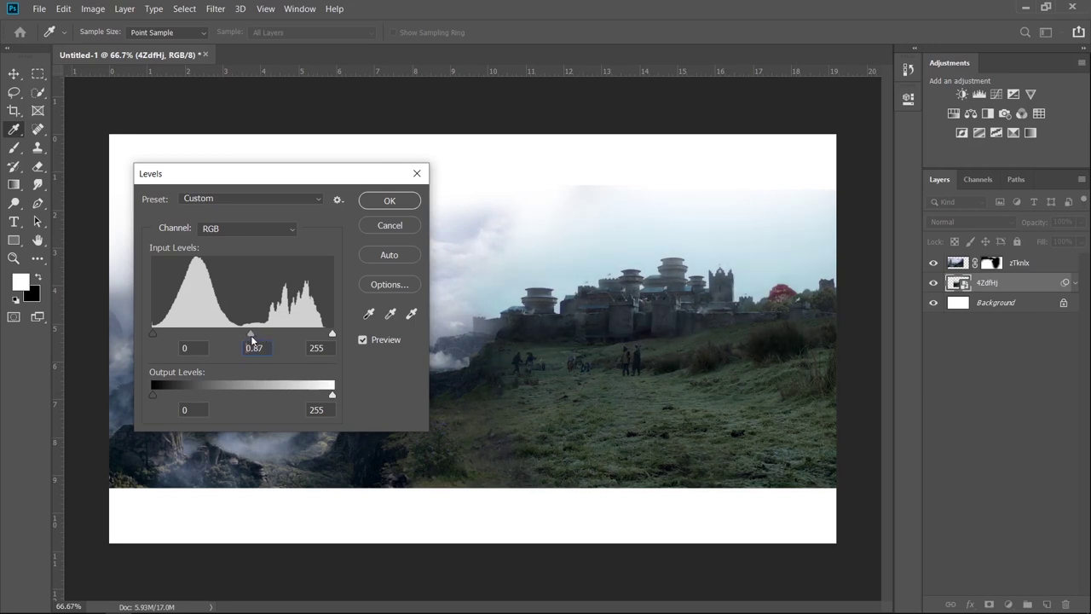
click(386, 203)
Paint out the haze above the left cliffs on the zTknlx mask and add a mask to 4ZdfHj
click(994, 264)
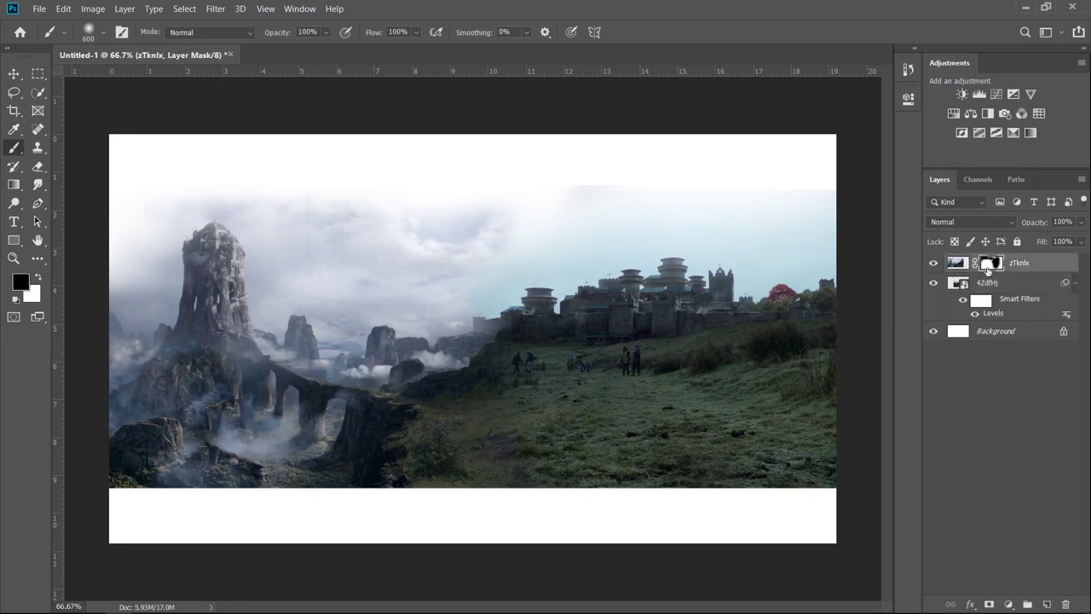
key(x)
mouse_move(436, 206)
mouse_down()
mouse_move(389, 196)
mouse_move(389, 182)
mouse_move(360, 214)
mouse_up()
click(964, 290)
key(x)
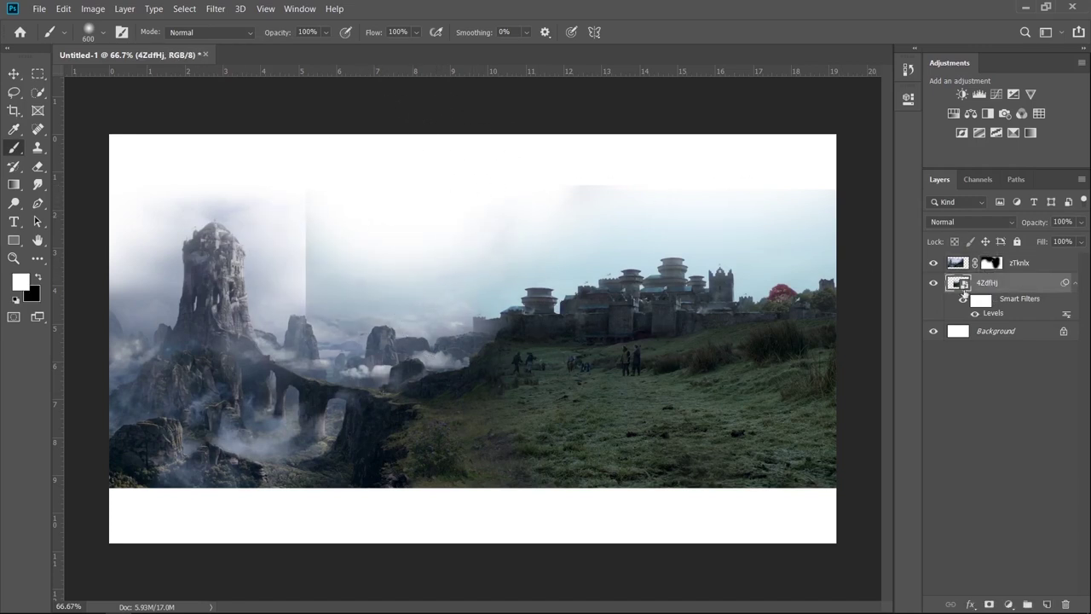
click(990, 607)
Refine the castle photo's mask with black at brush size 175, then return to File Explorer
key(x)
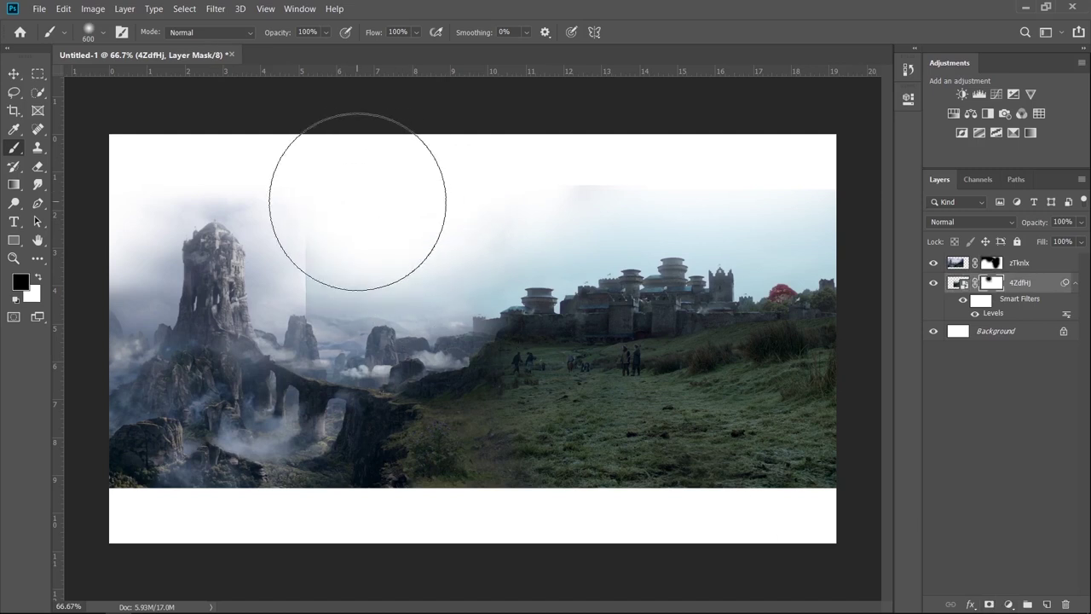
key(bracketleft)
key(bracketleft)
key(bracketleft)
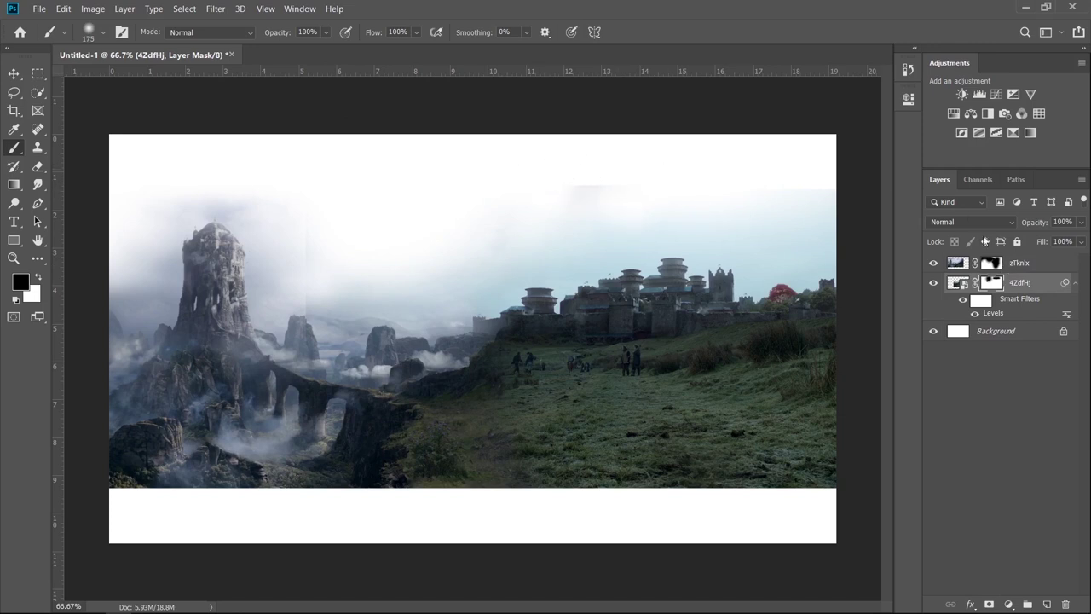
click(990, 263)
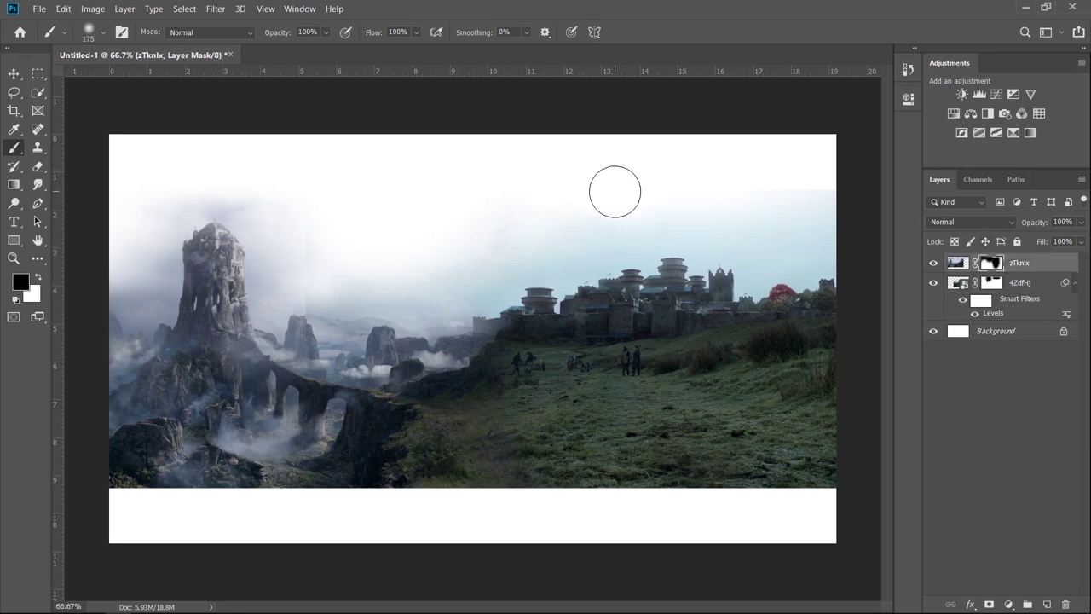
key(alt+Tab)
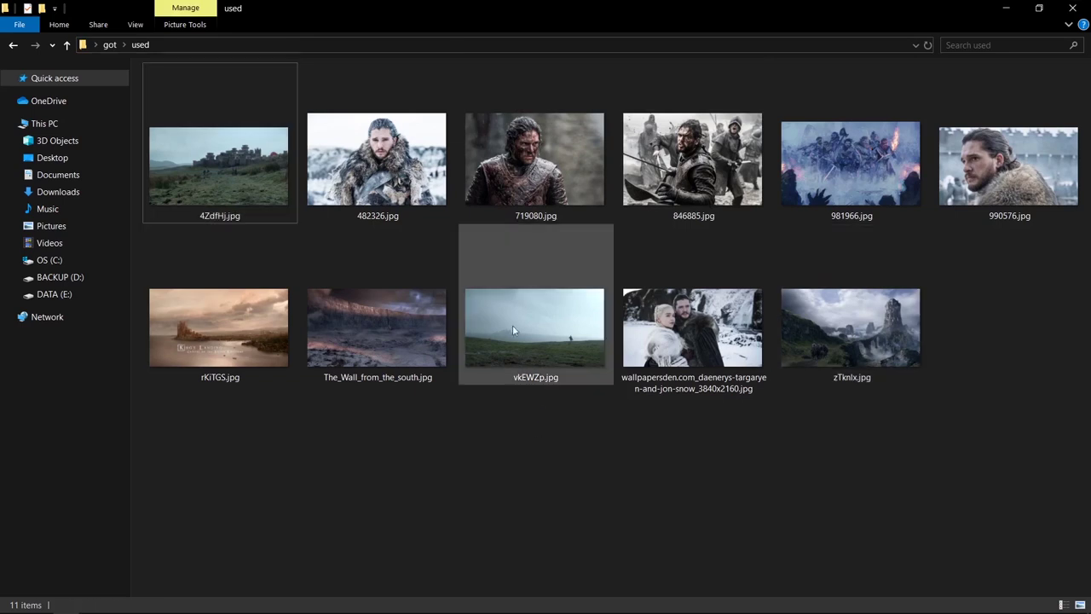
Place vkEWZp.jpg below the other photos and give it a layer mask
mouse_move(513, 331)
mouse_down()
mouse_move(110, 606)
mouse_move(369, 430)
mouse_up()
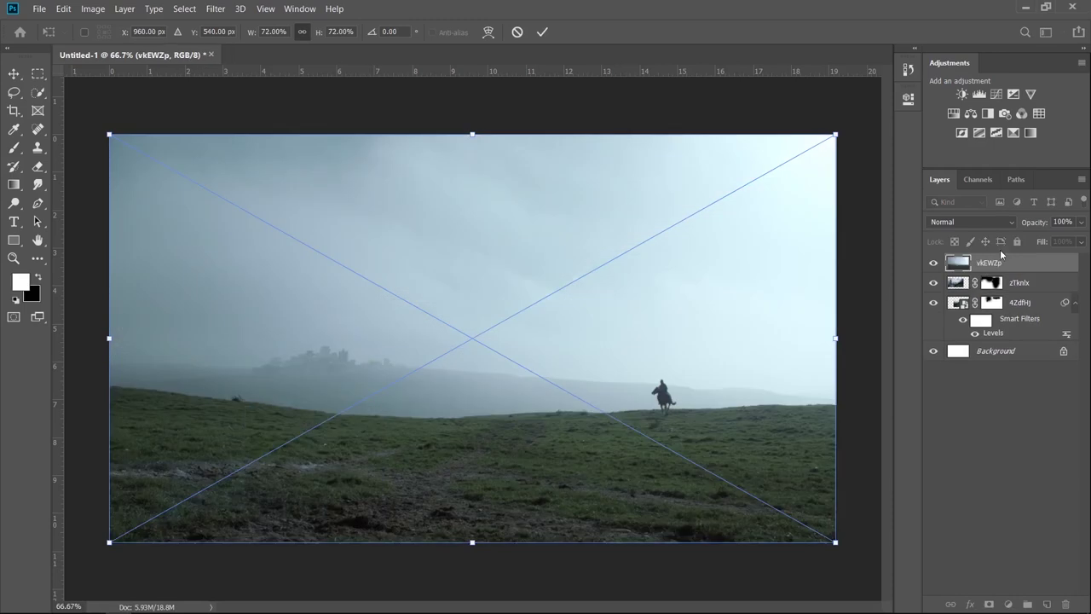
drag(1003, 264, 1005, 332)
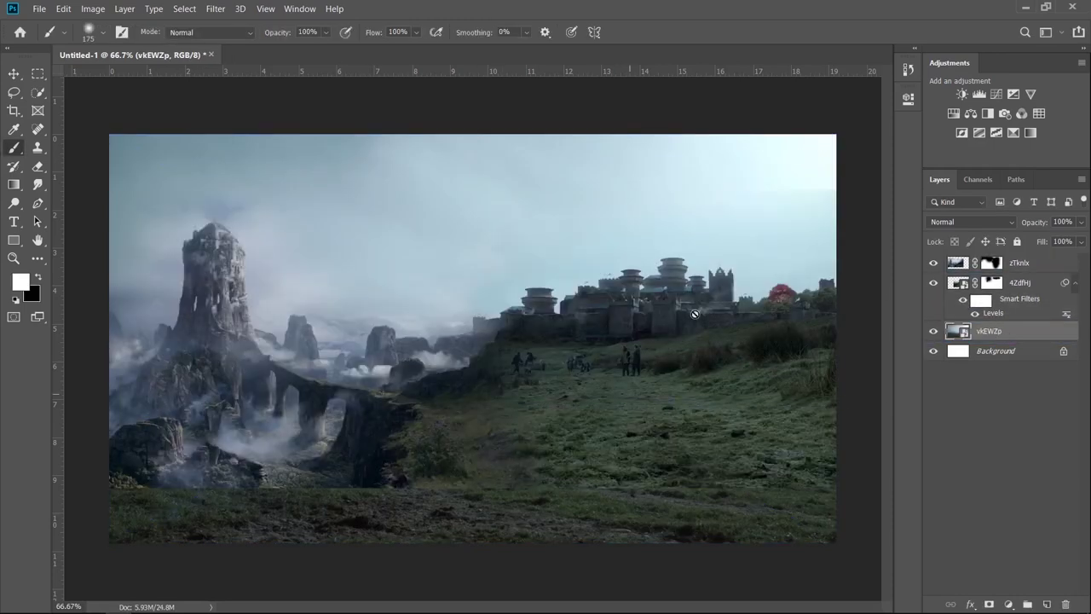
click(12, 76)
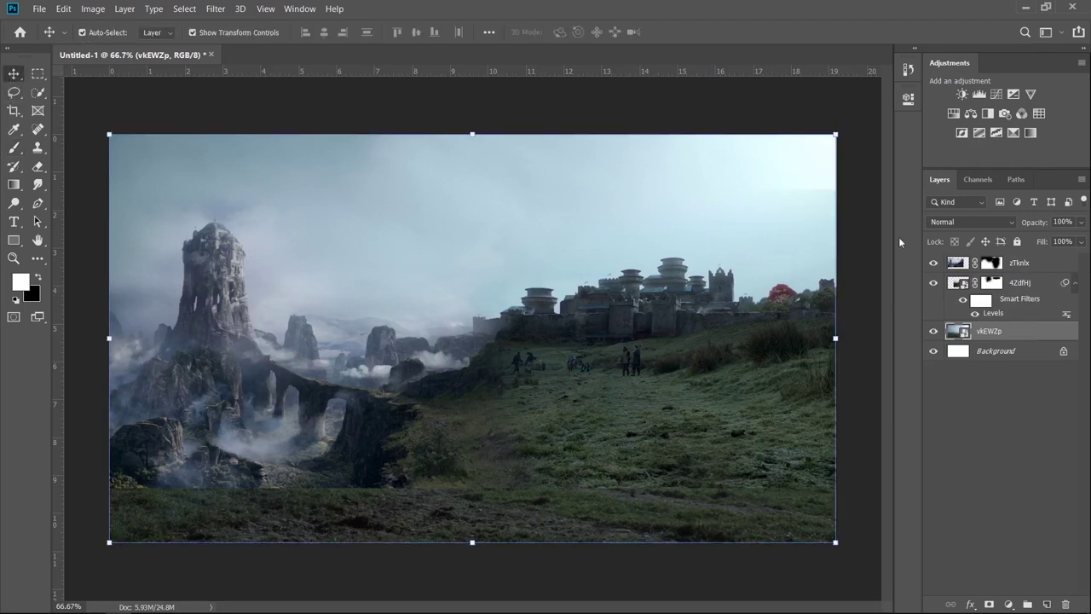
click(15, 149)
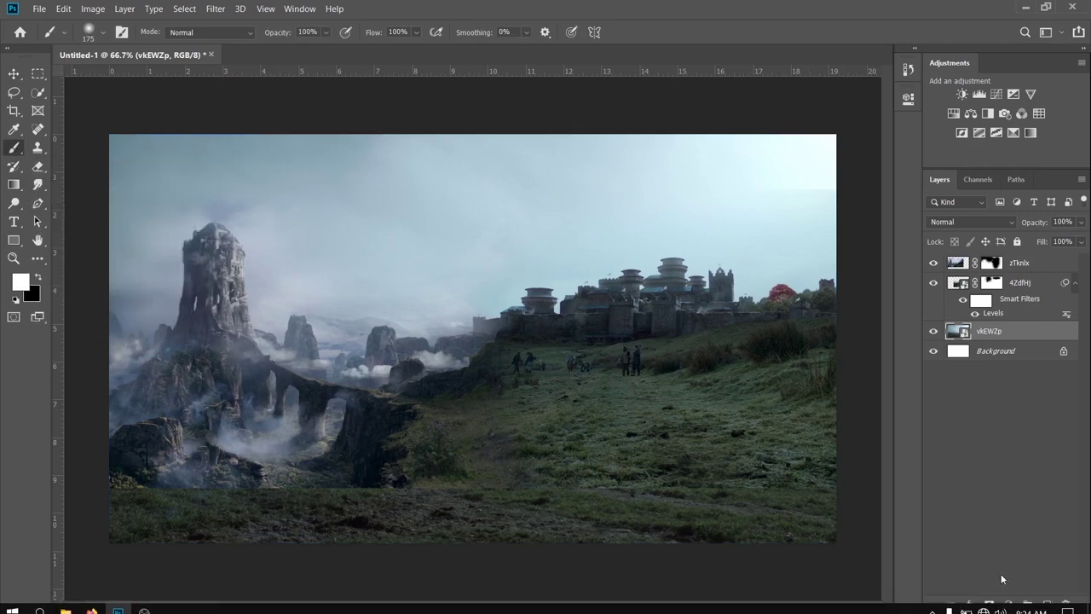
click(989, 603)
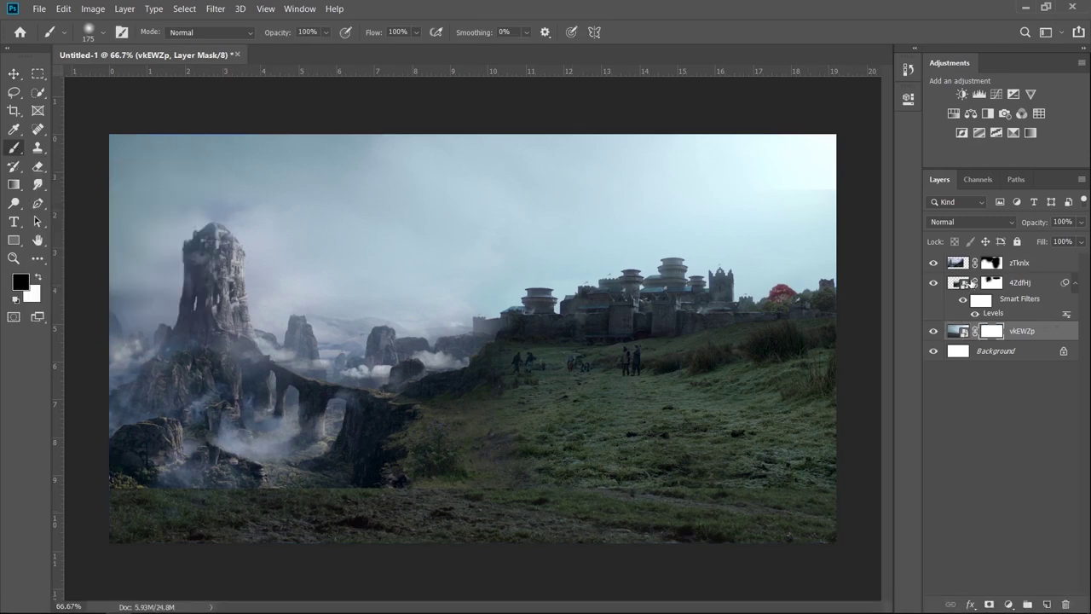
Paint black along the bottom of the zTknlx mask to reveal grass under the cliffs
click(989, 264)
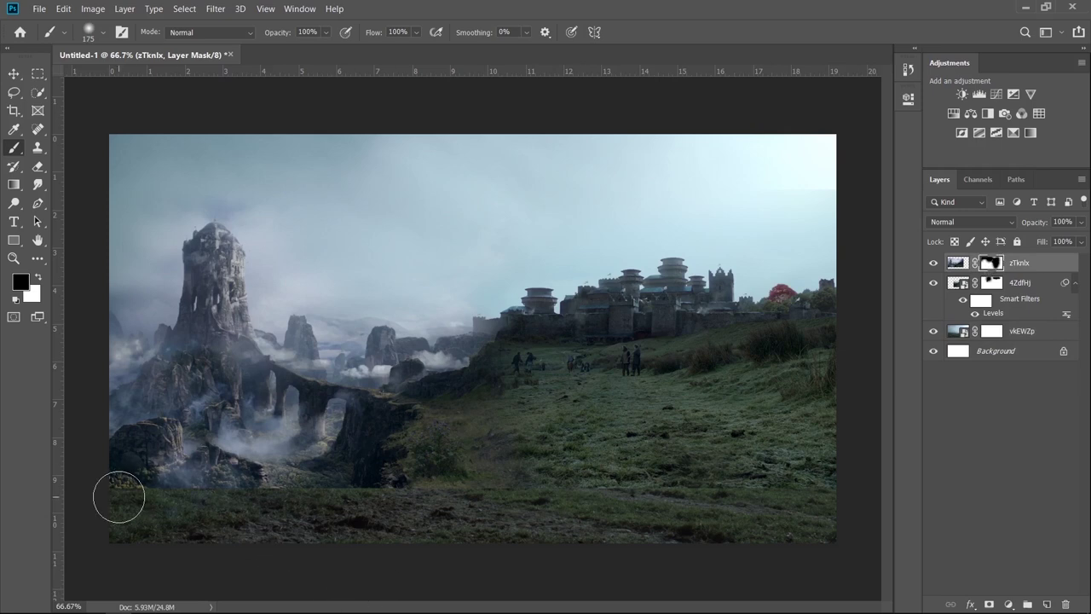
drag(119, 498, 471, 502)
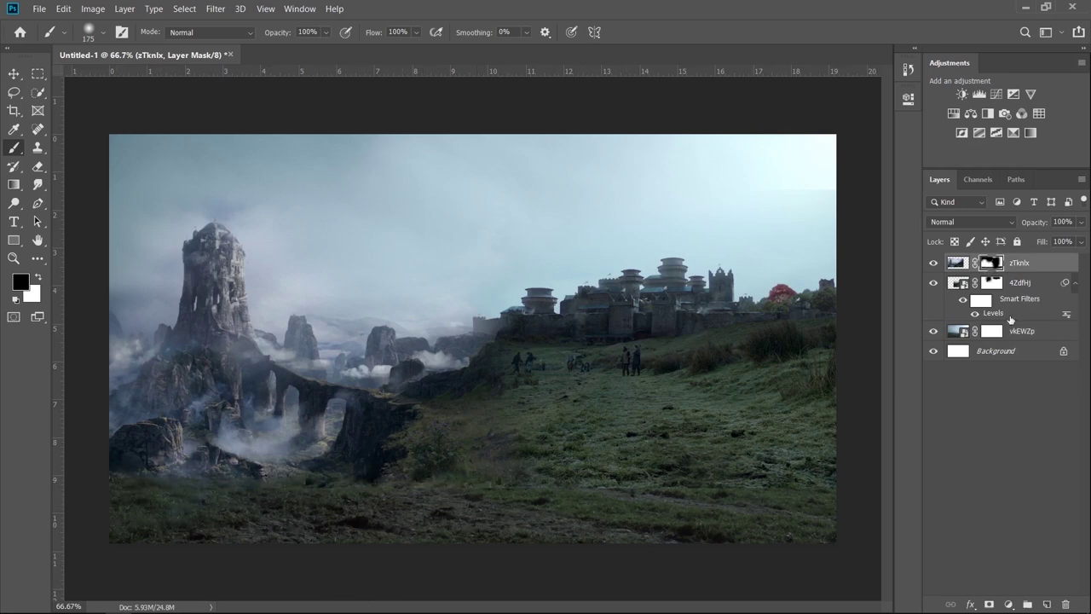
click(992, 282)
Drag The_Wall_from_the_south.jpg from File Explorer onto the Photoshop canvas as a new layer
key(alt+Tab)
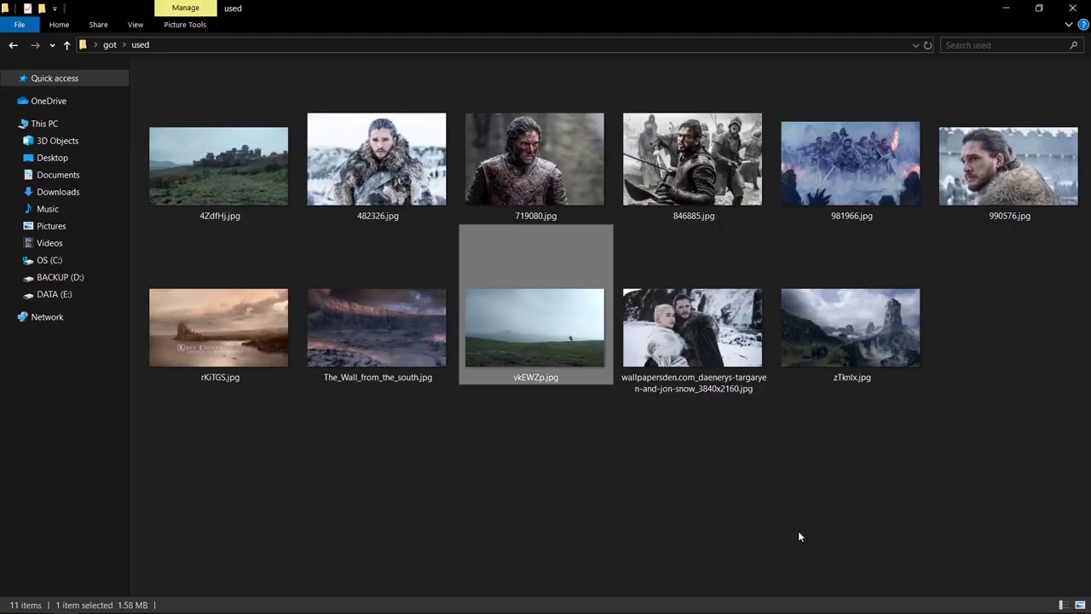
click(356, 362)
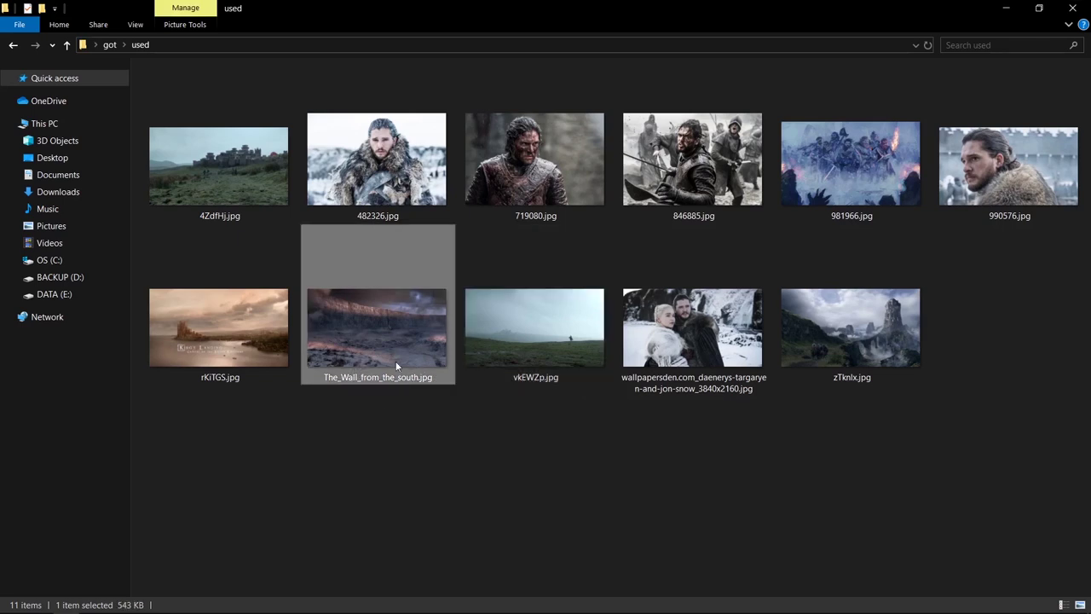
drag(396, 361, 104, 603)
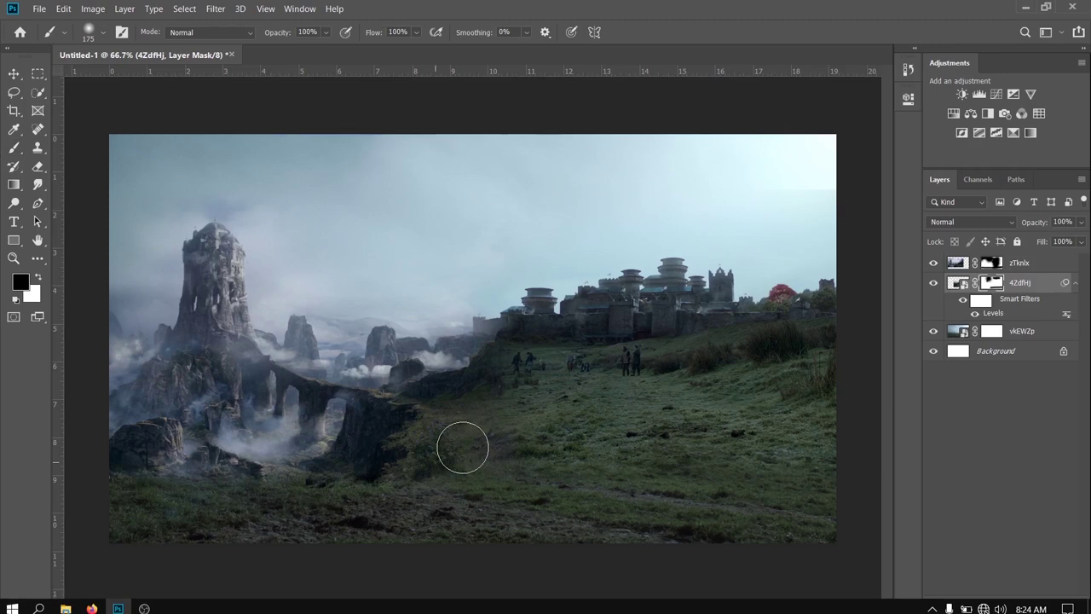
drag(104, 604, 463, 450)
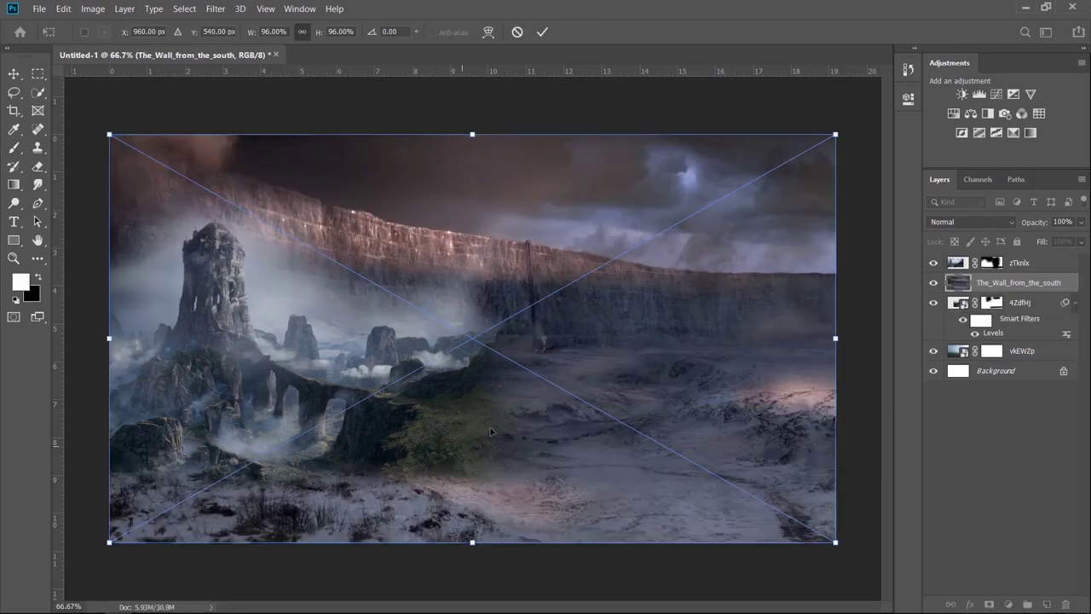
Commit the wall image, move its layer to the top and add a layer mask
key(Return)
key(b)
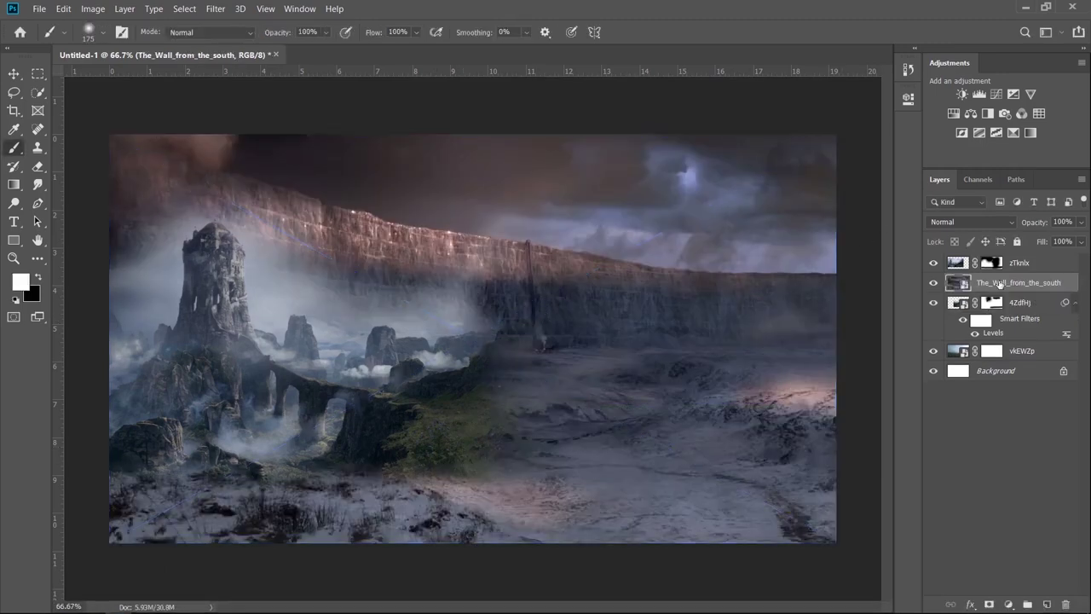
drag(1014, 282, 1014, 258)
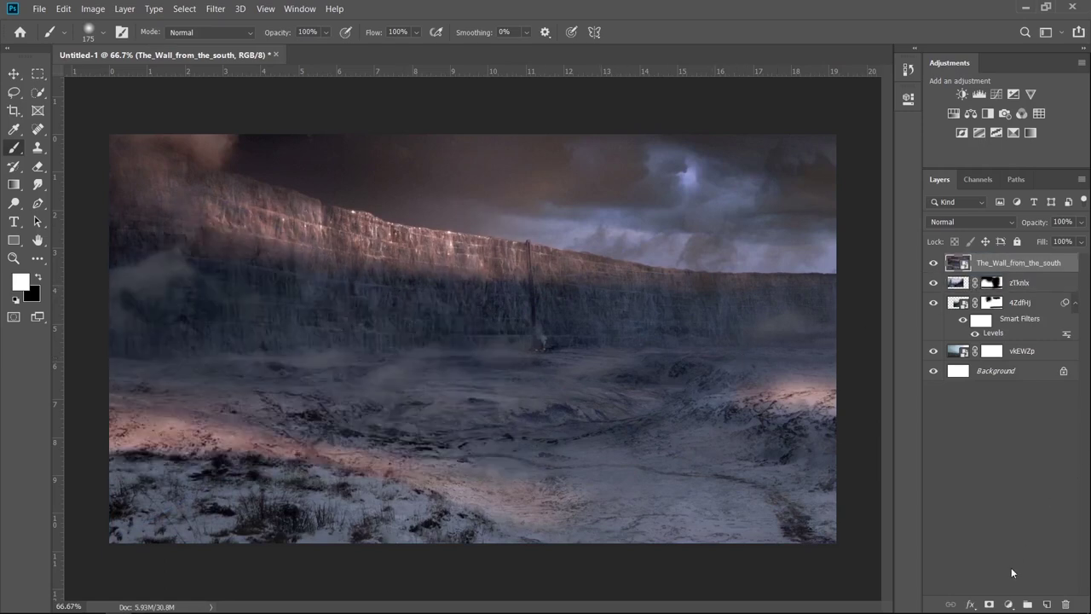
click(989, 603)
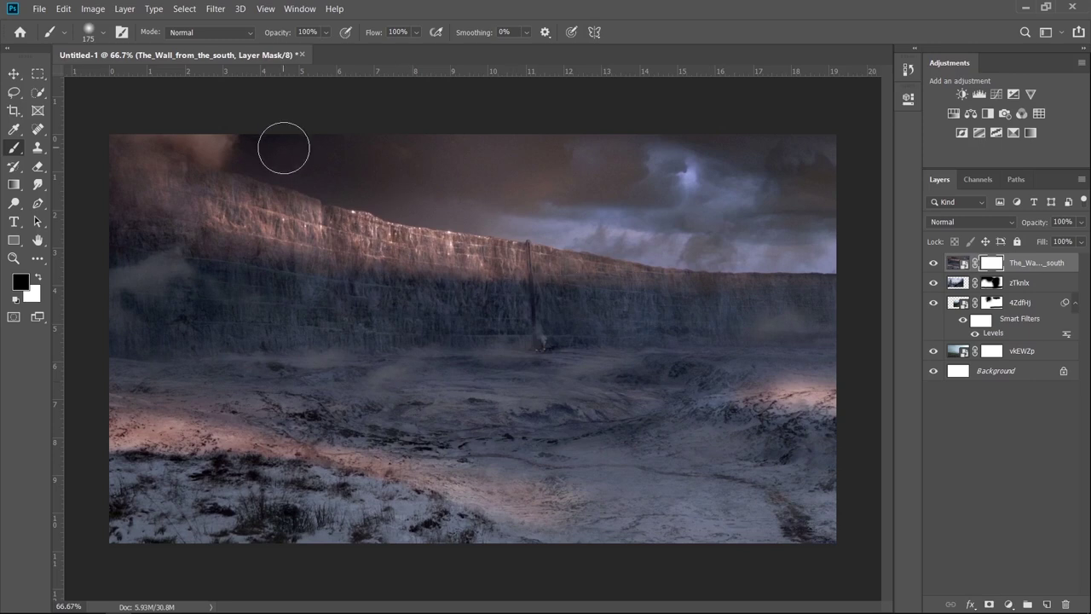
Brush black over the wall's top to show sky, castle, rocks and bridge beneath
key(bracketright)
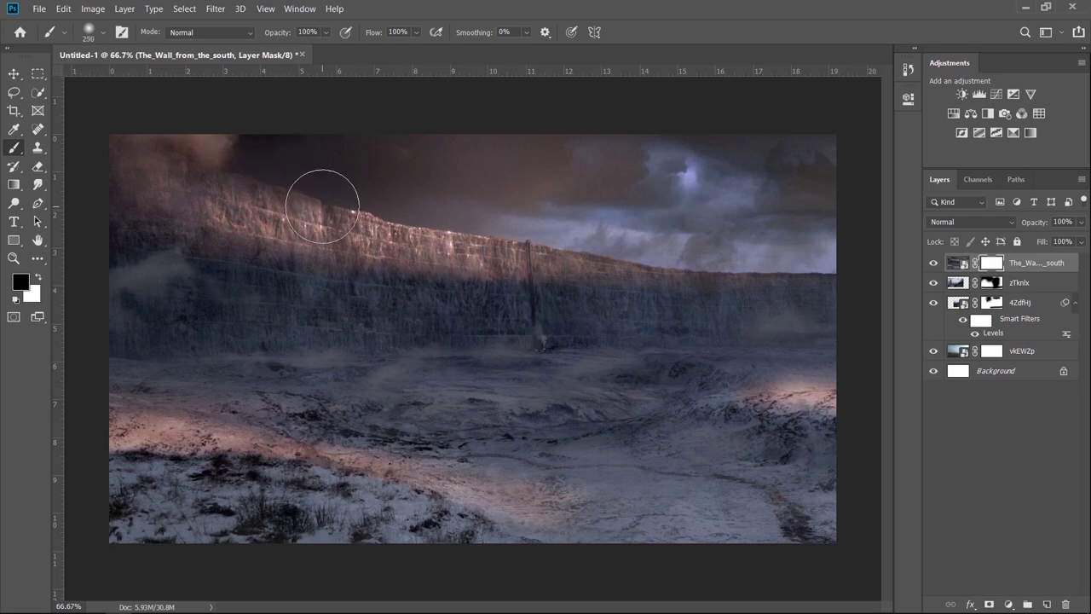
key(bracketright)
key(bracketright)
key(bracketright)
key(bracketright)
key(bracketright)
key(bracketright)
key(bracketright)
key(bracketright)
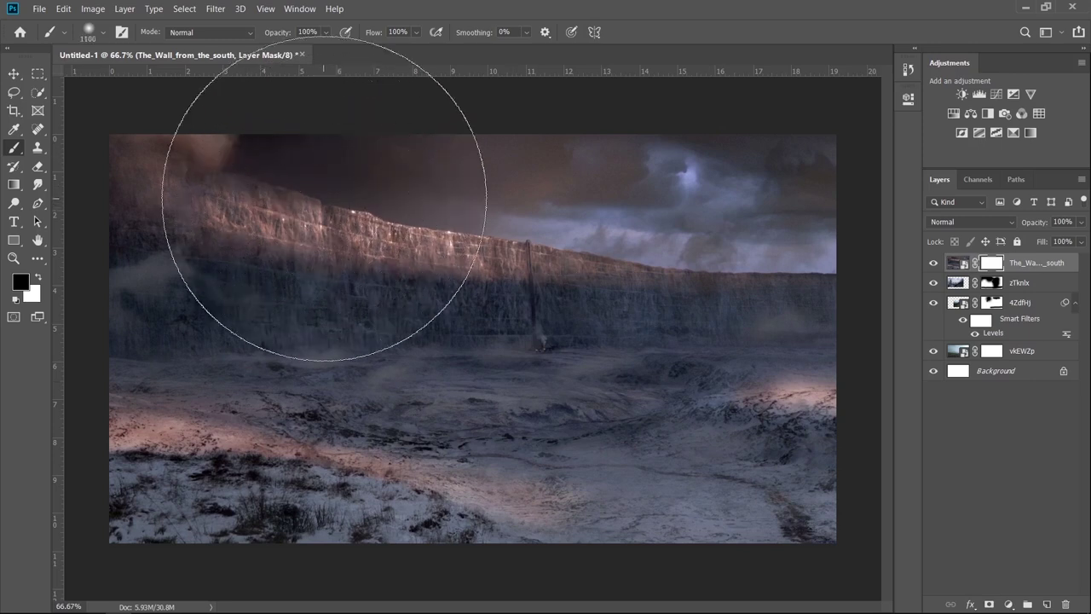
click(286, 185)
drag(287, 185, 183, 182)
key(bracketleft)
drag(341, 183, 719, 159)
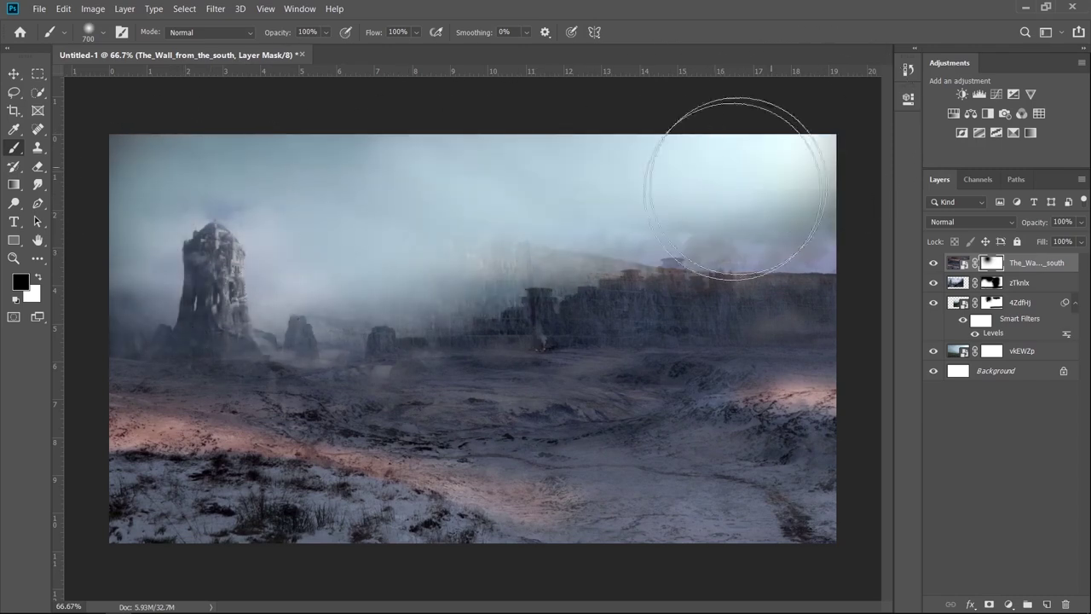
key(bracketleft)
key(bracketleft)
mouse_move(814, 269)
mouse_down()
mouse_move(748, 299)
mouse_move(158, 334)
mouse_move(146, 402)
mouse_move(212, 390)
mouse_move(110, 431)
mouse_move(756, 312)
mouse_up()
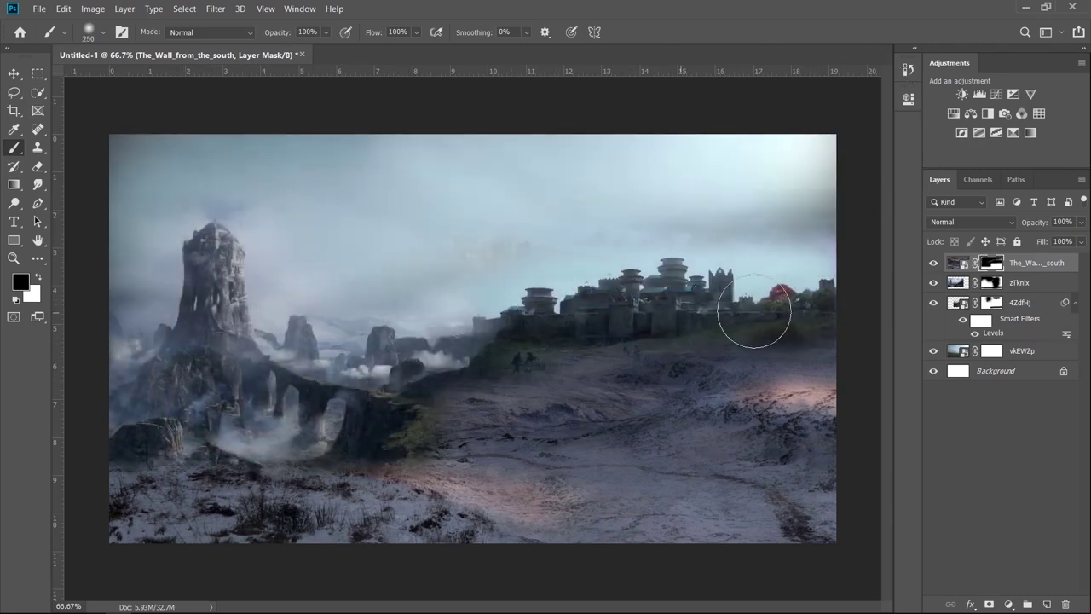
mouse_move(432, 514)
mouse_down()
mouse_move(209, 440)
mouse_move(134, 457)
mouse_move(492, 419)
mouse_move(502, 434)
mouse_move(463, 426)
mouse_move(524, 390)
mouse_move(438, 438)
mouse_move(543, 392)
mouse_move(523, 341)
mouse_move(602, 335)
mouse_up()
View the wall mask alone and fill its remaining grey upper areas with black
key(x)
key(x)
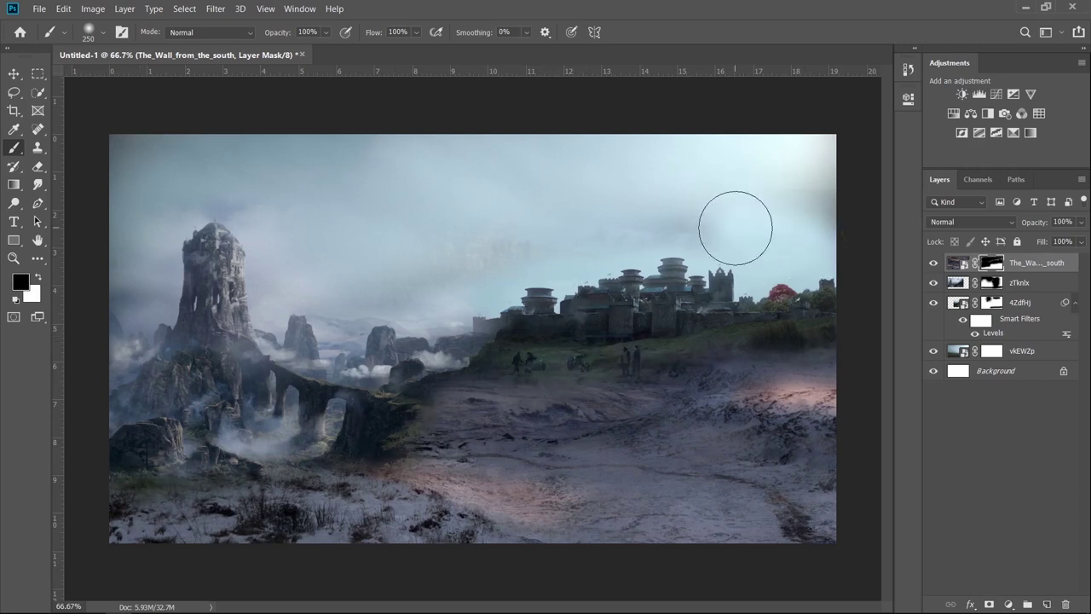
alt+click(989, 263)
mouse_move(603, 219)
mouse_down()
mouse_move(785, 239)
mouse_move(896, 176)
mouse_up()
mouse_move(824, 139)
mouse_down()
mouse_move(726, 244)
mouse_move(339, 304)
mouse_move(141, 105)
mouse_move(579, 114)
mouse_up()
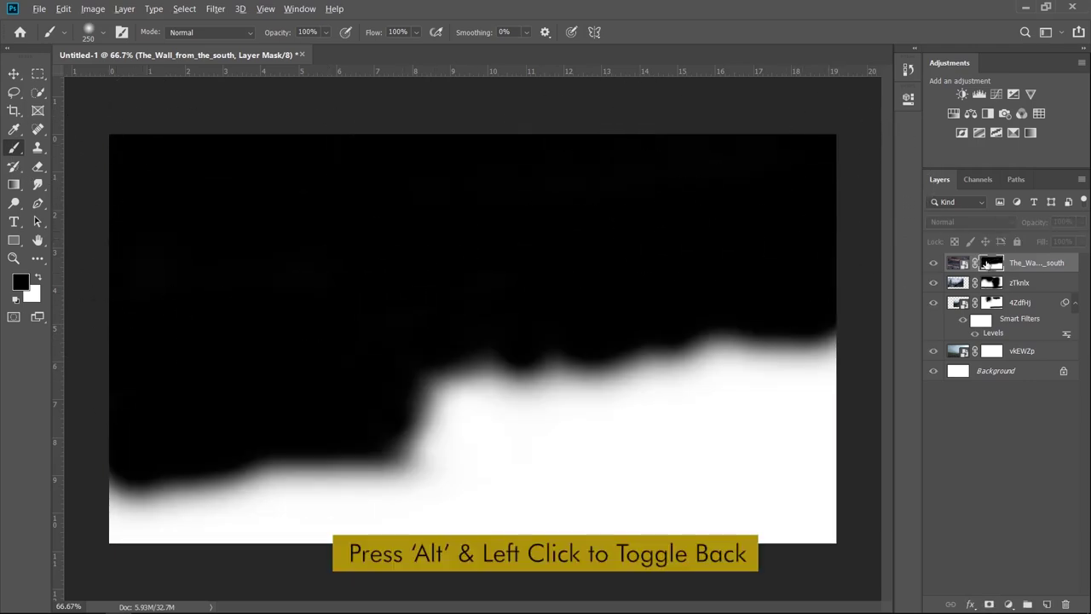
alt+click(990, 264)
Reveal grass near the right edge on the wall mask, then switch back to File Explorer
click(959, 264)
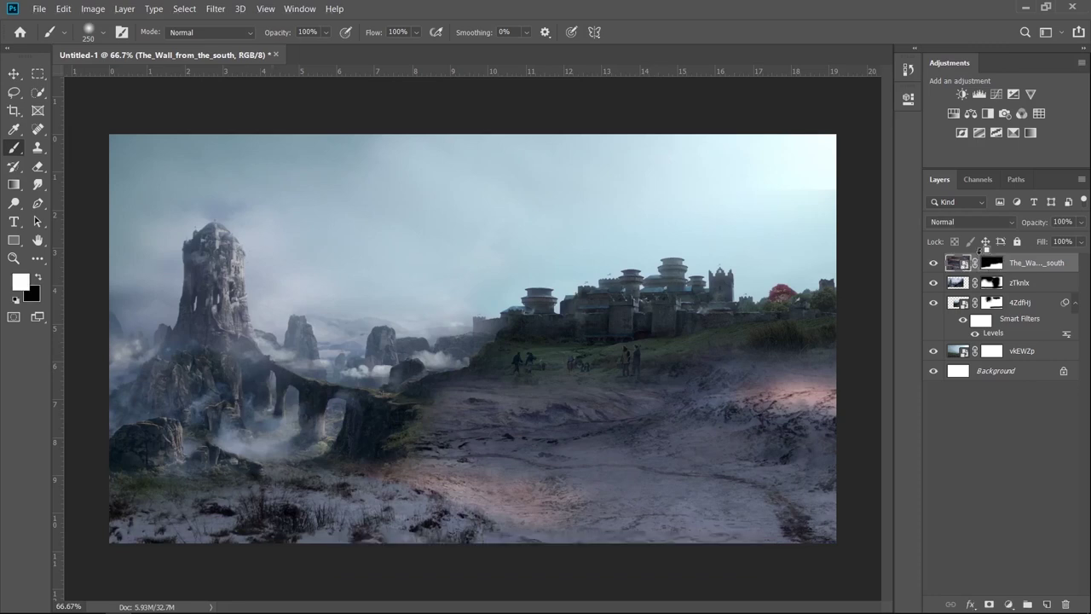
alt+click(990, 263)
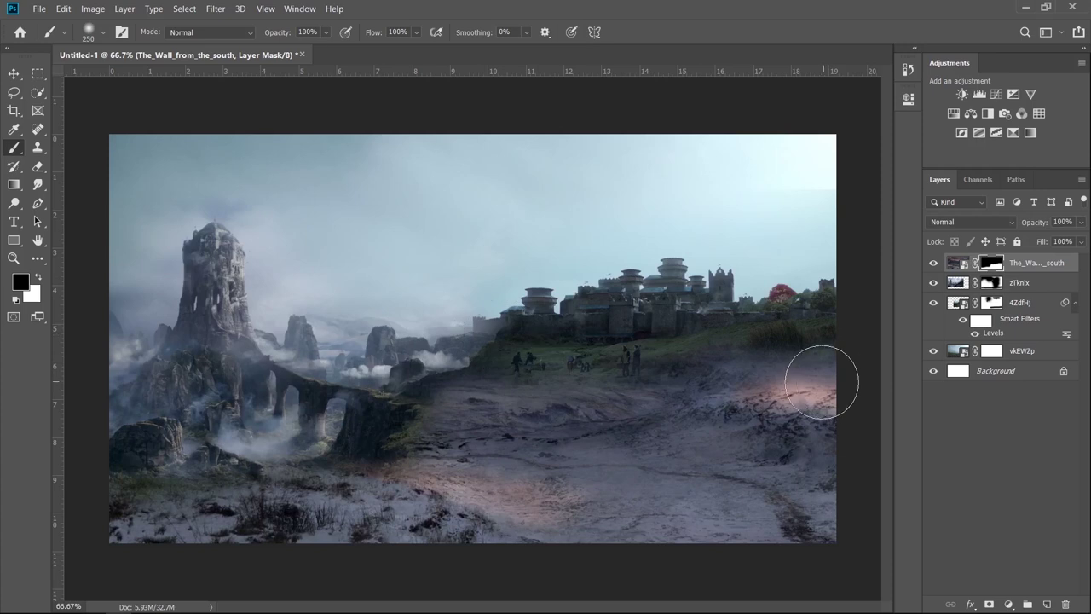
mouse_move(821, 383)
mouse_down()
mouse_move(814, 407)
mouse_move(809, 390)
mouse_up()
key(x)
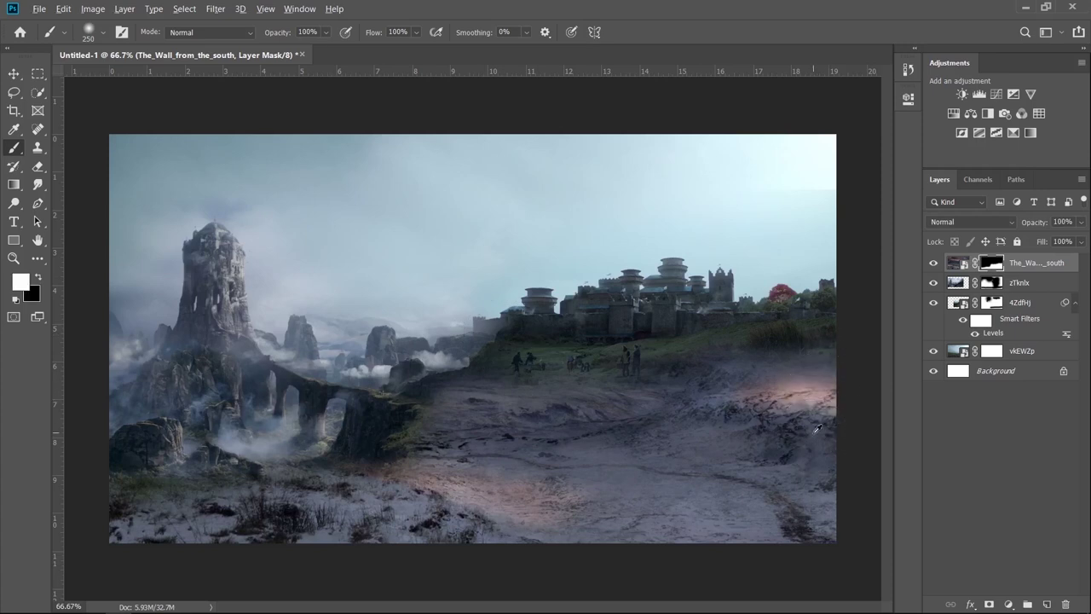
key(alt+Tab)
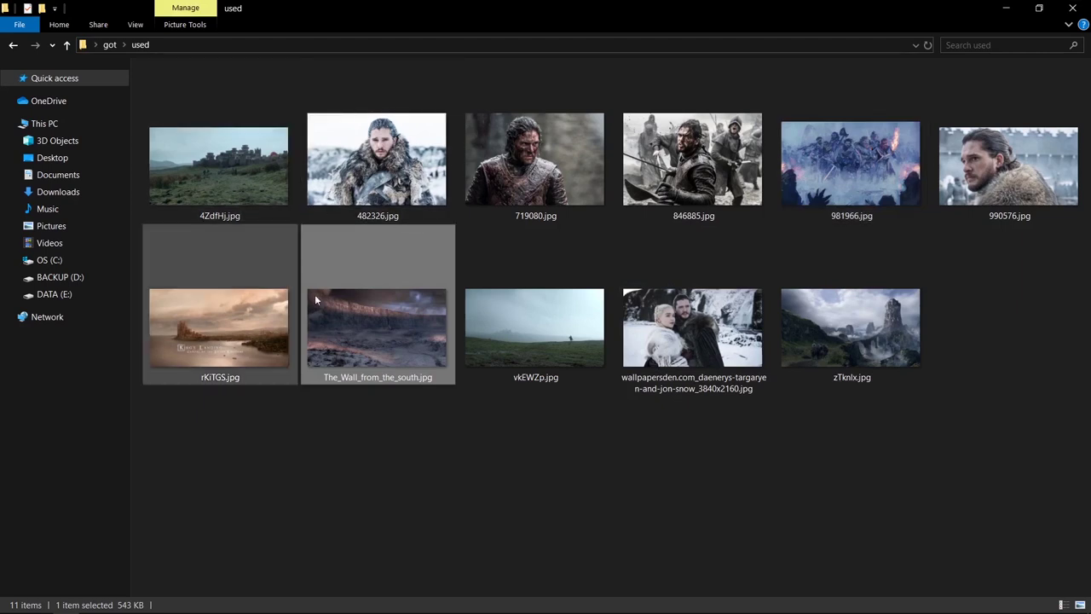
Drag rKiTGS.jpg from File Explorer toward Photoshop's taskbar button
click(226, 352)
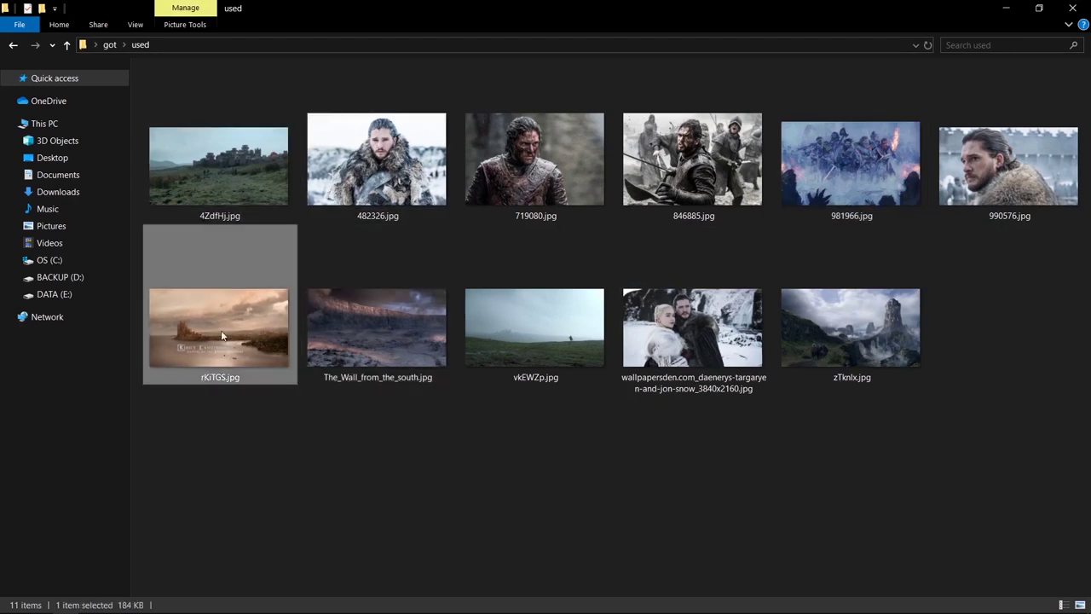
drag(195, 337, 125, 610)
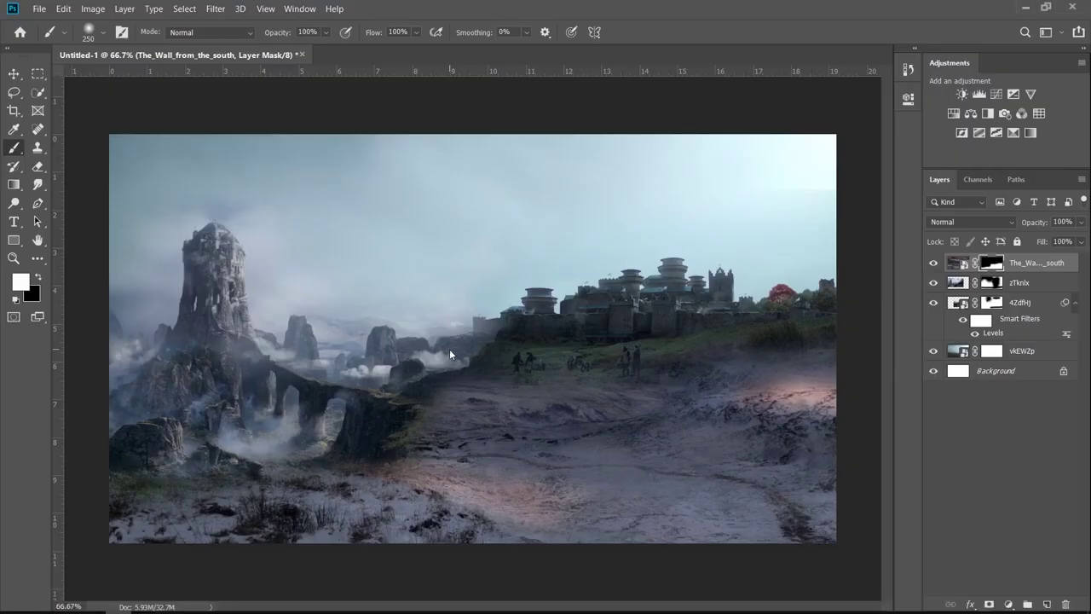
Place the King's Landing image as a layer stretched to fill the canvas
drag(126, 609, 451, 353)
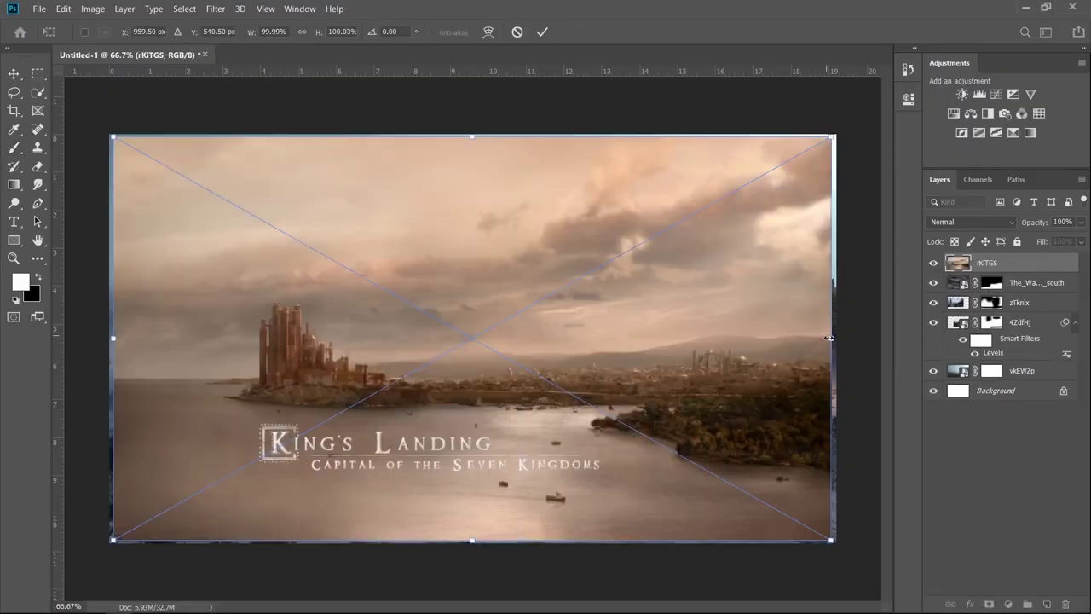
drag(829, 339, 836, 339)
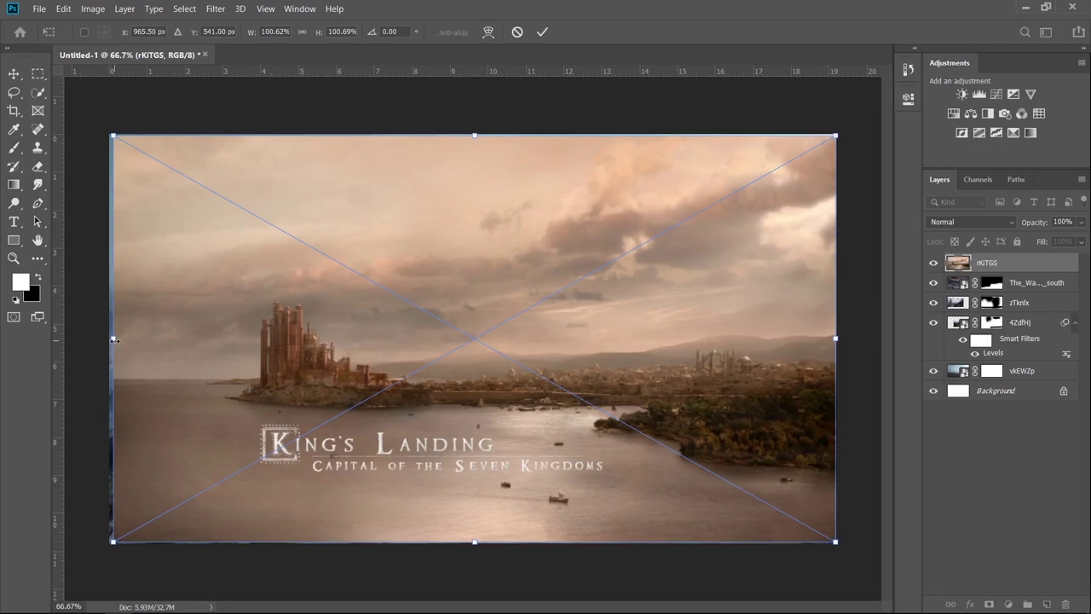
drag(114, 340, 110, 339)
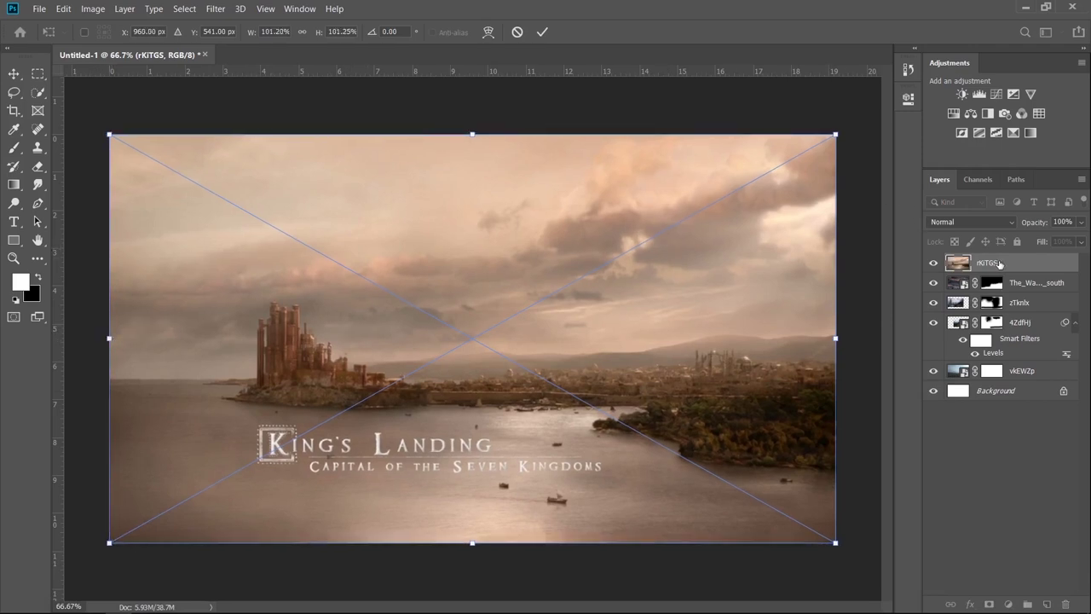
click(543, 33)
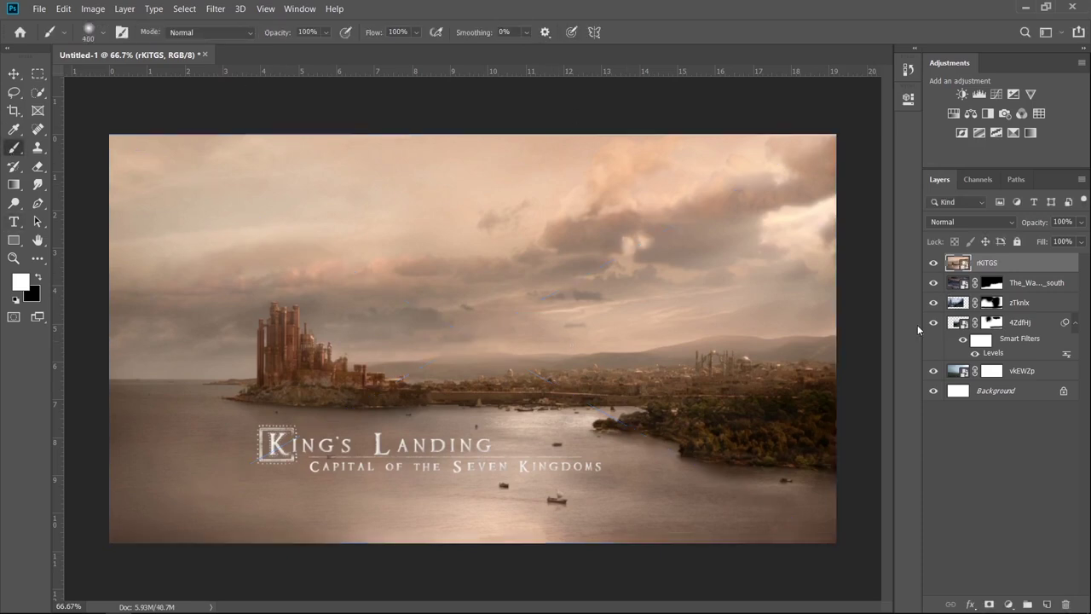
Add a layer mask and paint black below the sky to reveal the tower, castle and ground
click(987, 605)
key(bracketright)
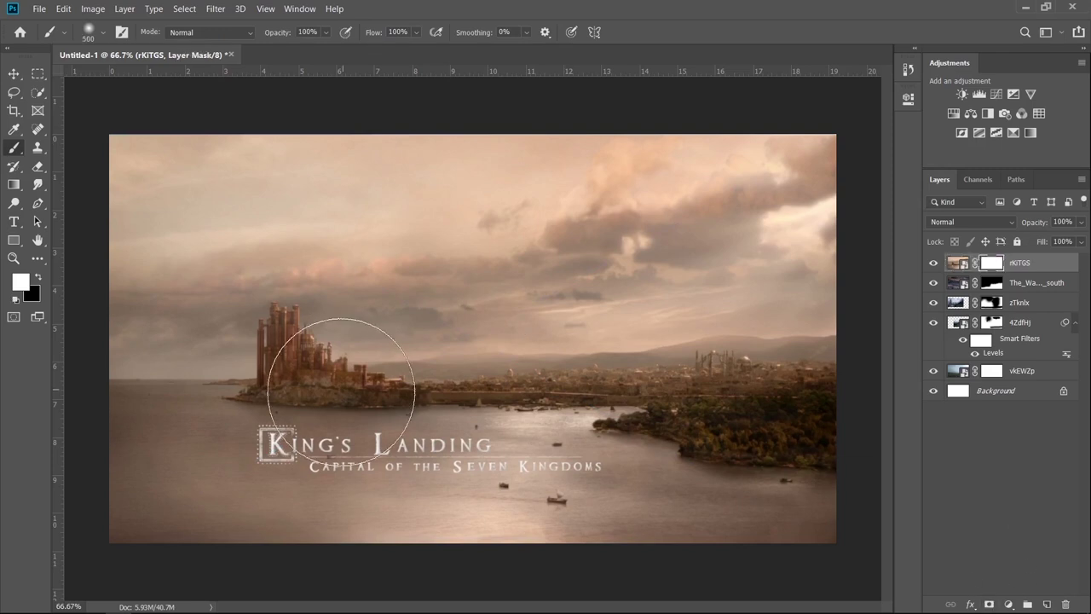
key(bracketright)
key(bracketright)
key(bracketright)
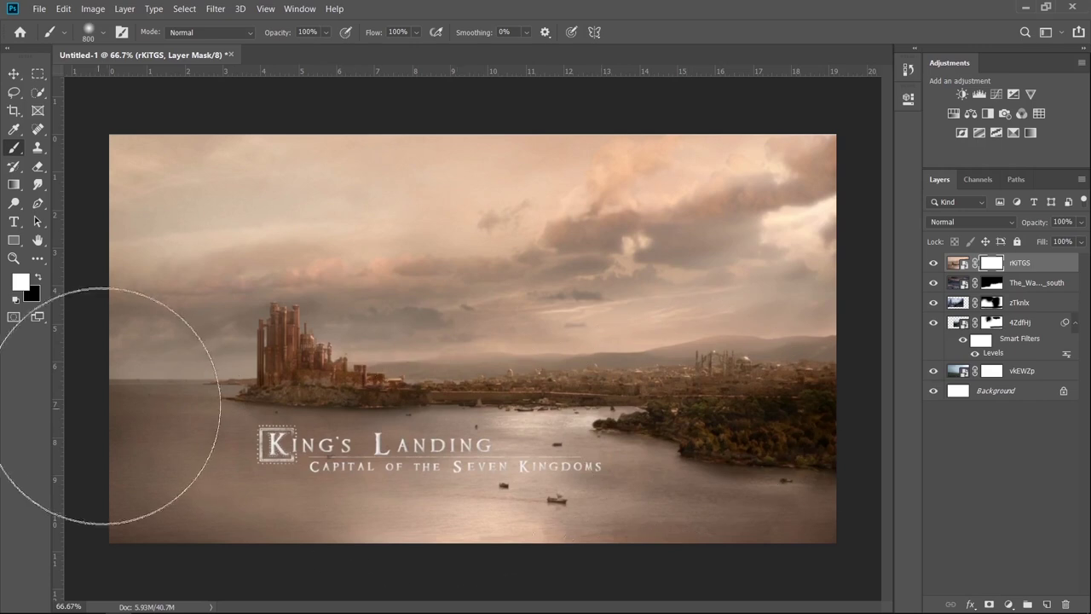
key(x)
mouse_move(597, 427)
mouse_down()
mouse_move(676, 388)
mouse_move(642, 366)
mouse_move(372, 468)
mouse_move(163, 427)
mouse_move(175, 369)
mouse_up()
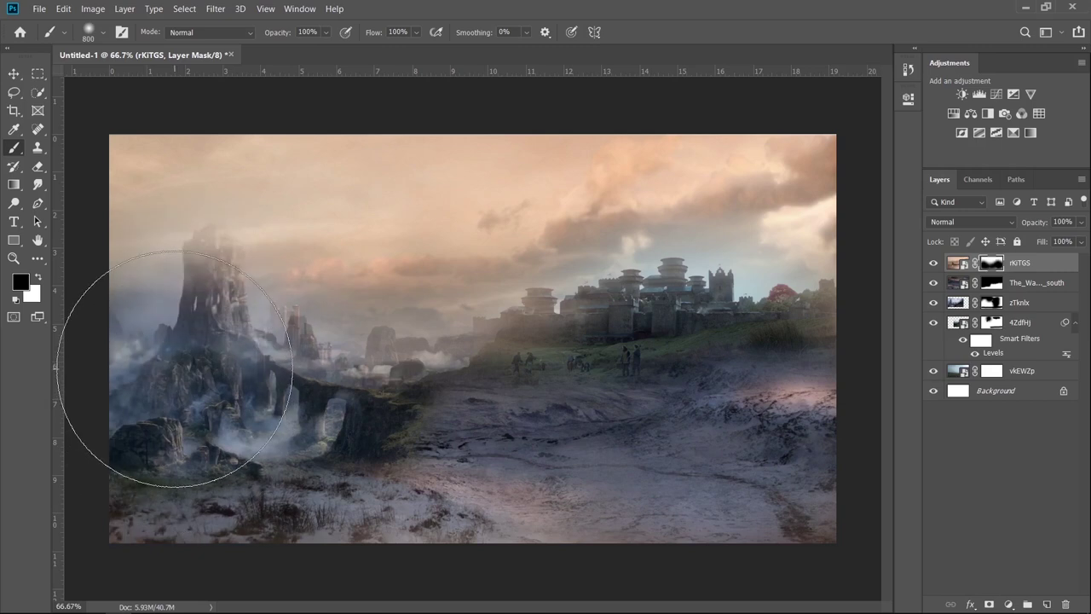
key(bracketleft)
key(bracketleft)
key(bracketleft)
mouse_move(182, 305)
mouse_down()
mouse_move(231, 305)
mouse_move(195, 281)
mouse_move(148, 350)
mouse_move(141, 519)
mouse_move(628, 487)
mouse_move(760, 390)
mouse_move(807, 386)
mouse_move(828, 341)
mouse_move(840, 341)
mouse_up()
mouse_move(531, 410)
mouse_down()
mouse_move(472, 393)
mouse_move(570, 366)
mouse_move(589, 384)
mouse_move(254, 402)
mouse_move(195, 304)
mouse_move(285, 395)
mouse_move(565, 370)
mouse_move(691, 337)
mouse_move(804, 329)
mouse_move(779, 419)
mouse_move(536, 475)
mouse_move(796, 479)
mouse_move(188, 485)
mouse_move(158, 312)
mouse_move(207, 251)
mouse_move(522, 452)
mouse_up()
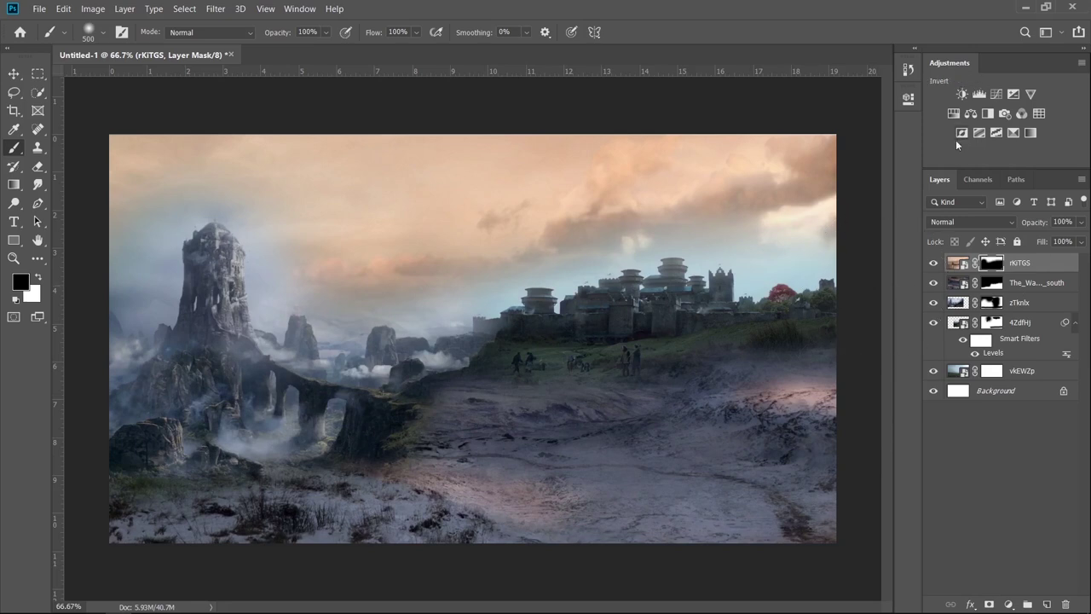
click(93, 8)
mouse_move(119, 134)
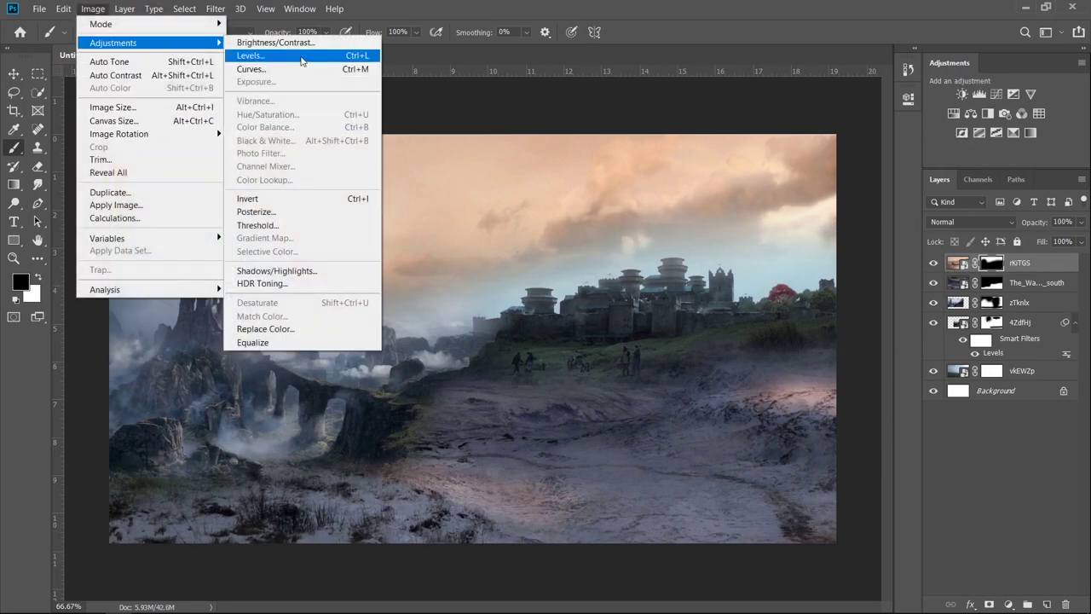
Make rKiTGS a smart object and apply Hue/Saturation with saturation -59, lightness -10
mouse_move(114, 43)
right_click(1046, 262)
click(938, 161)
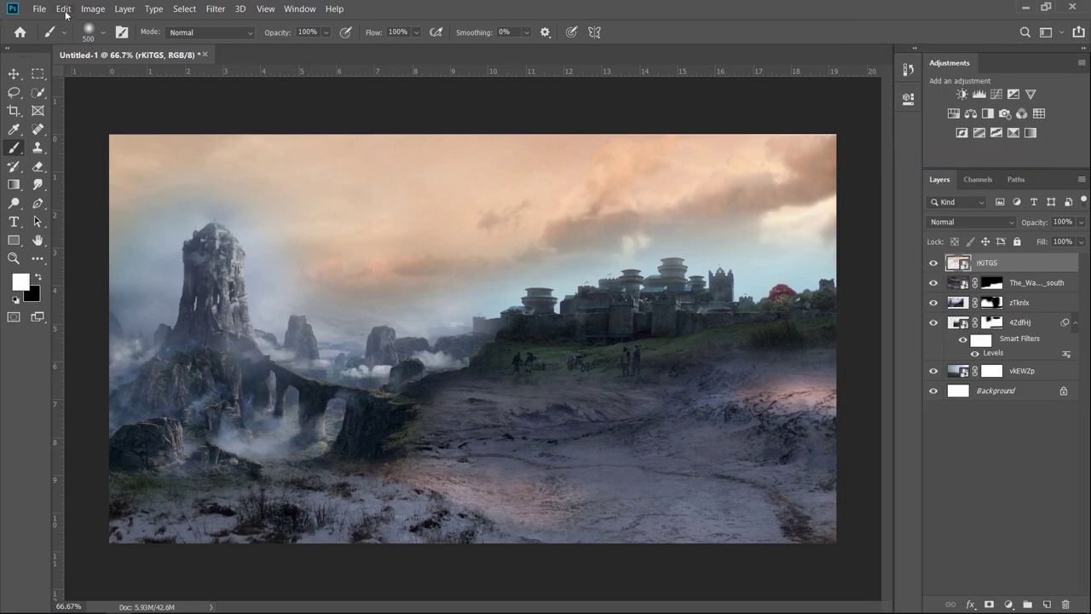
click(92, 8)
mouse_move(113, 42)
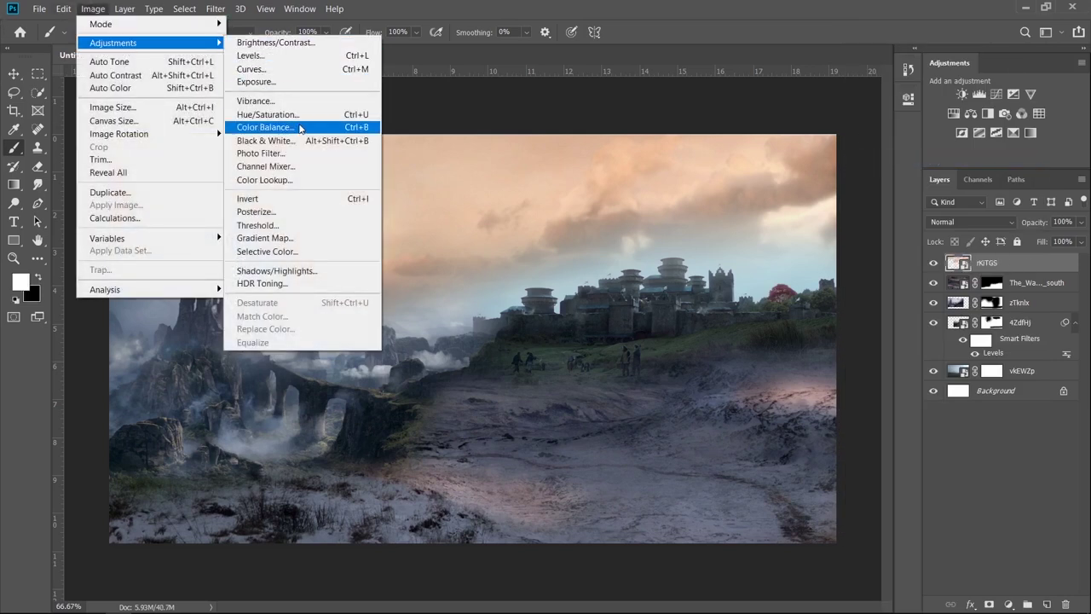
click(296, 114)
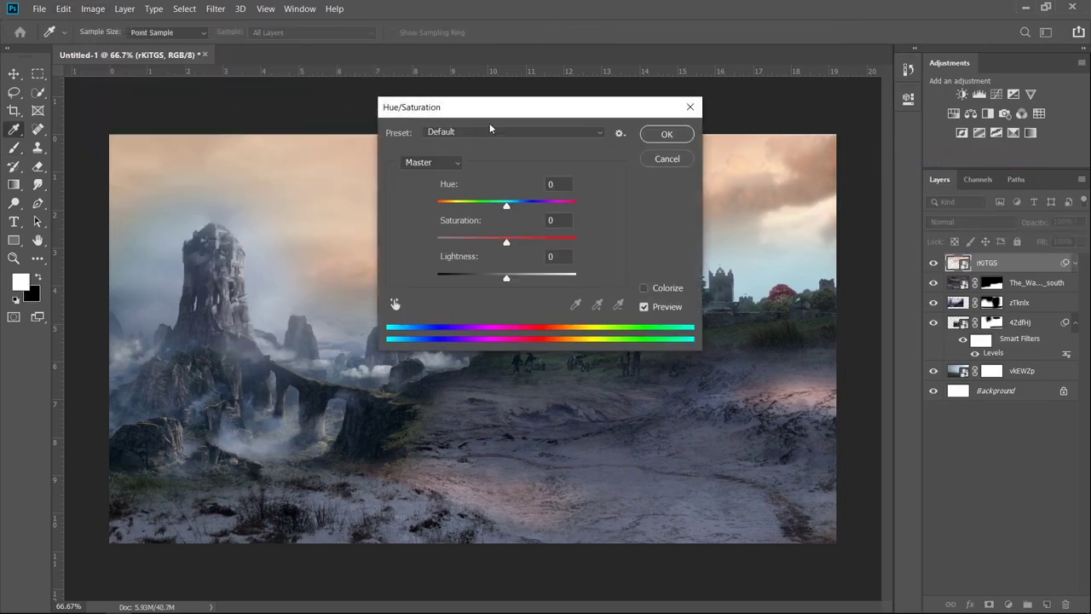
drag(489, 119, 456, 320)
drag(471, 445, 443, 445)
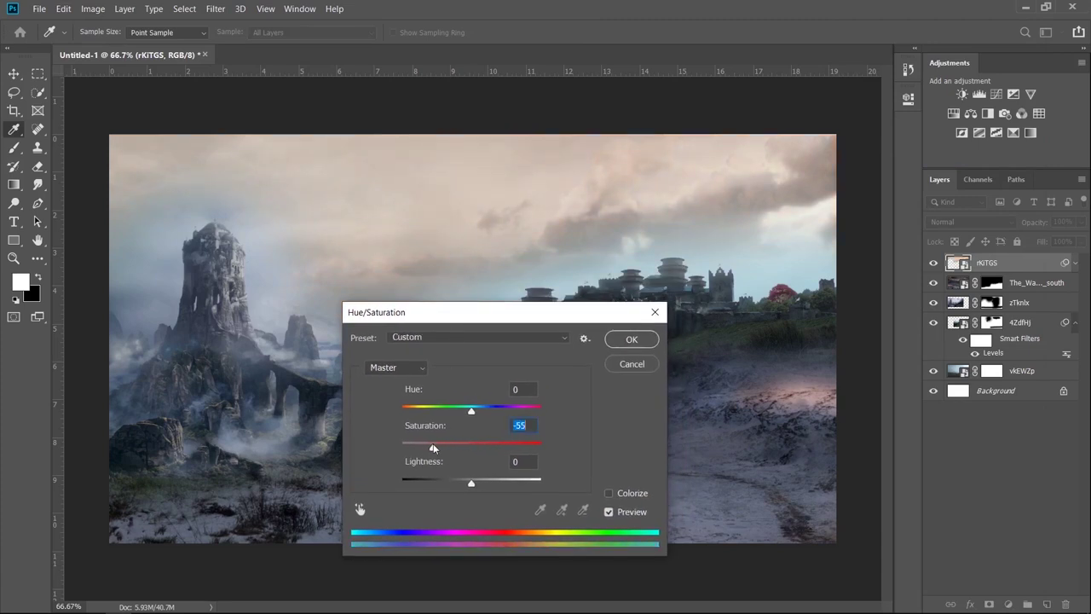
drag(433, 447, 430, 447)
drag(471, 485, 462, 486)
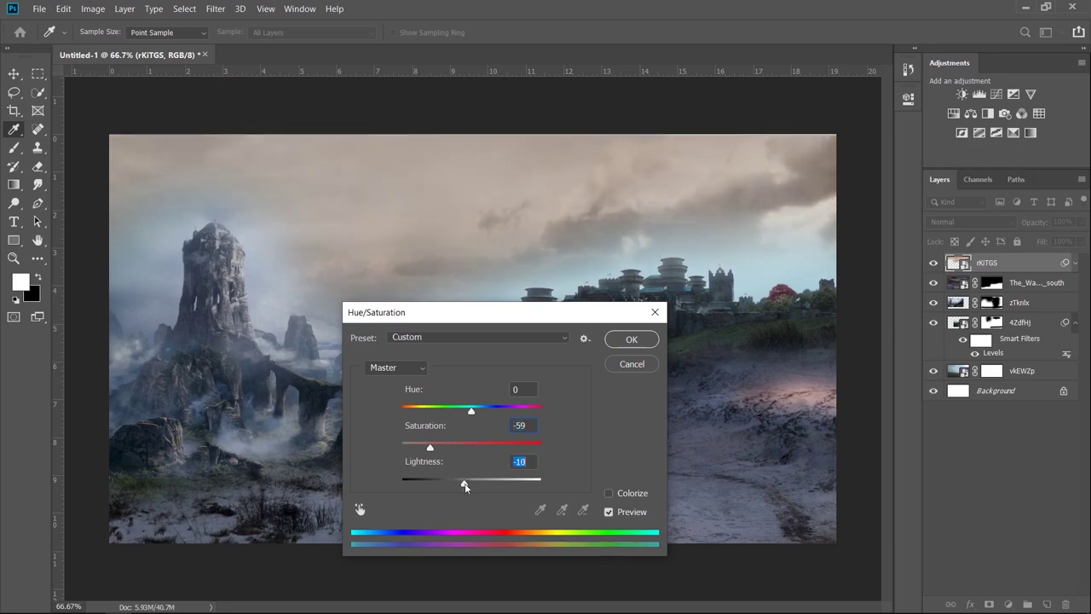
click(631, 339)
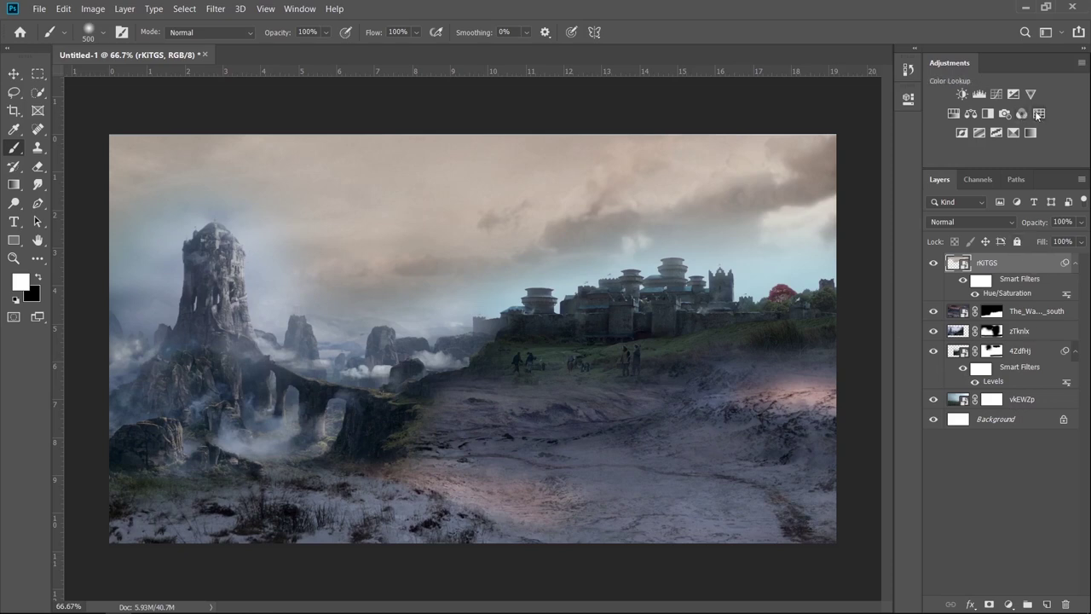
Add a Cooling Filter (80) Photo Filter adjustment layer with density lowered to about 31%
click(1005, 114)
click(785, 138)
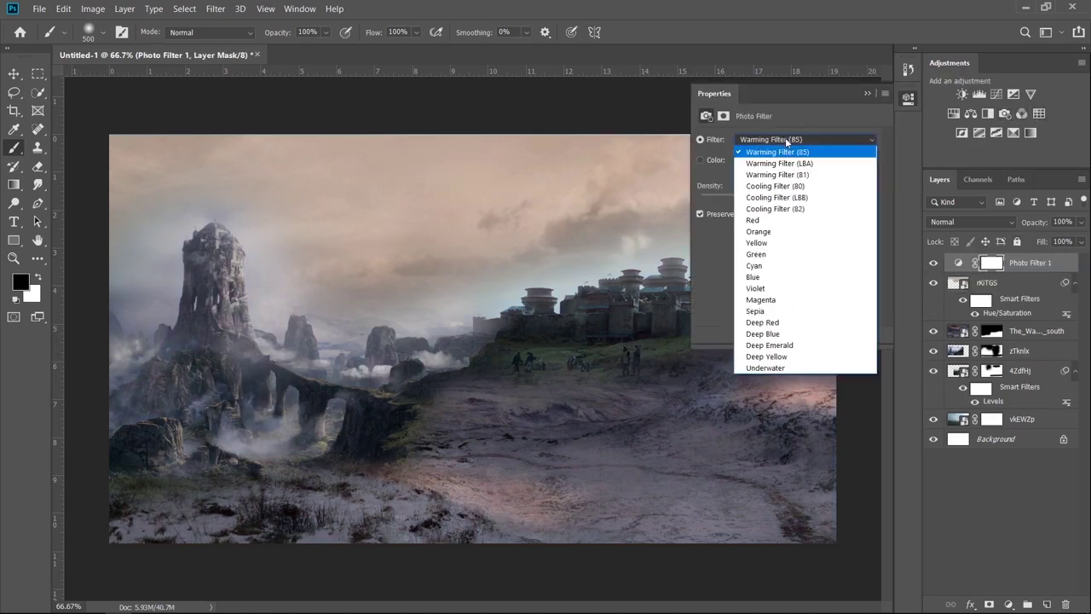
click(795, 186)
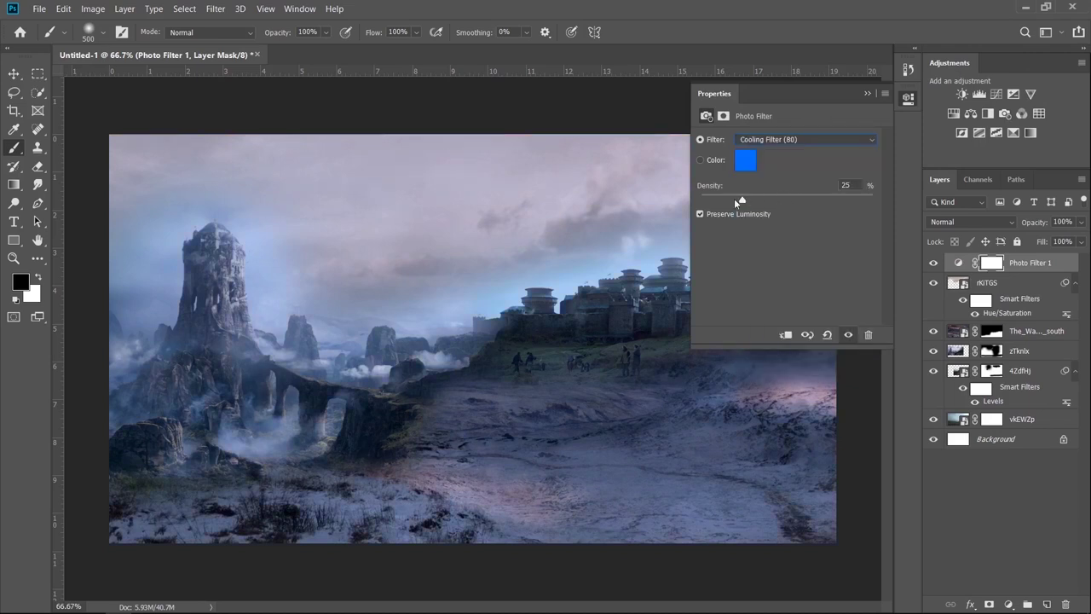
drag(757, 203, 753, 204)
click(869, 94)
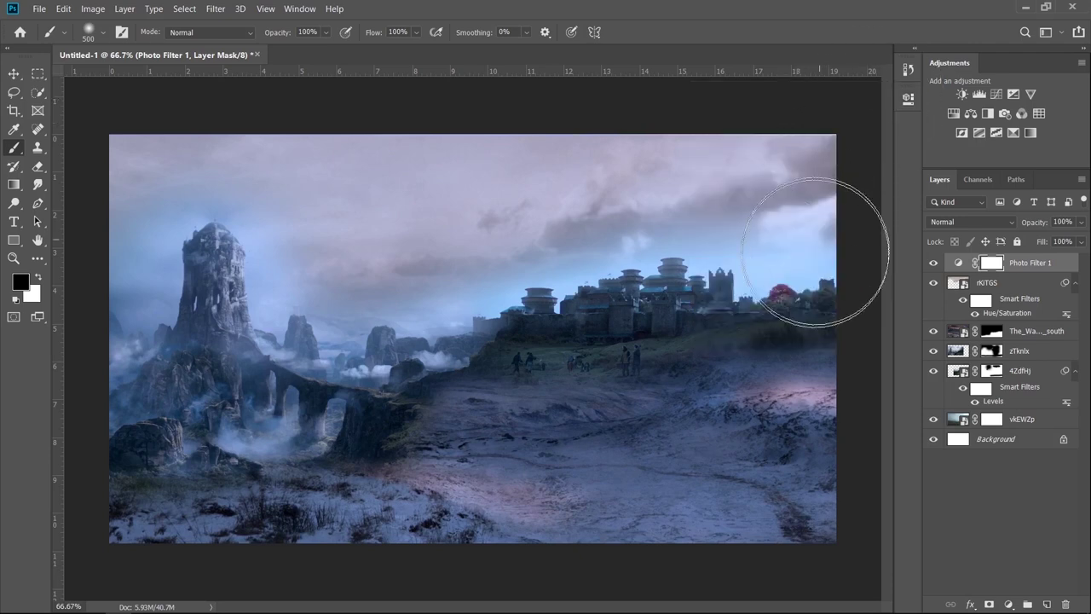
Group the scene layers as 'Background' and stamp a merged Layer 1 above it
shift+click(1046, 419)
key(ctrl+g)
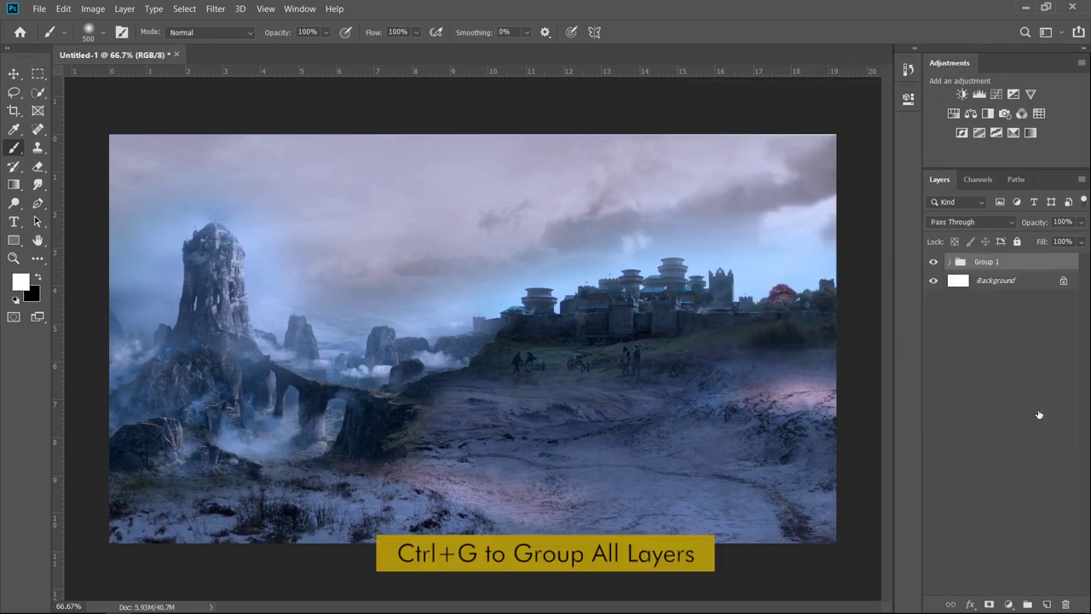
double_click(987, 263)
text(Background)
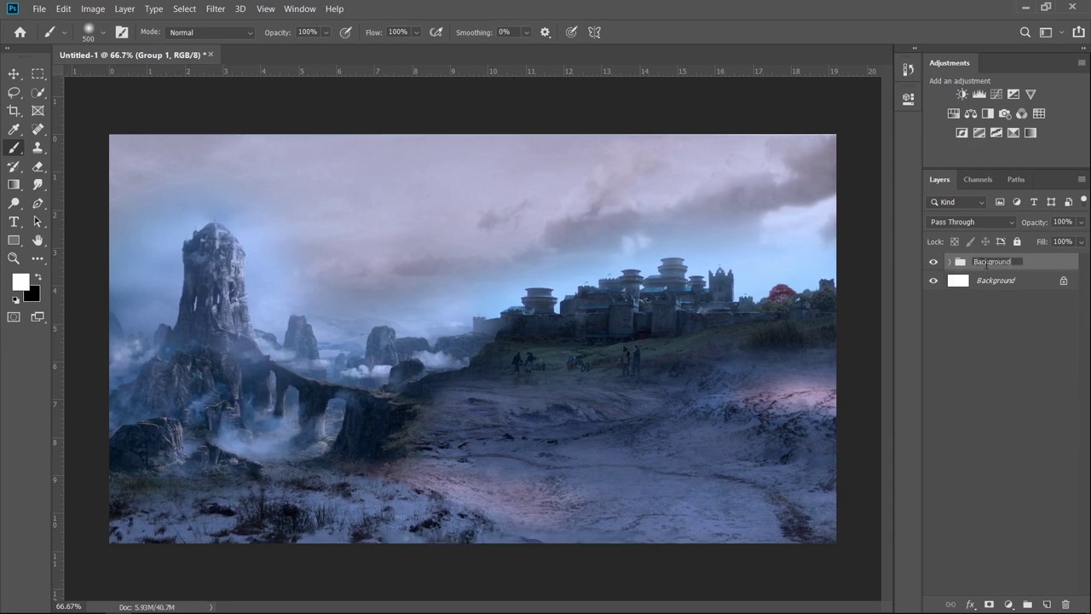
key(Return)
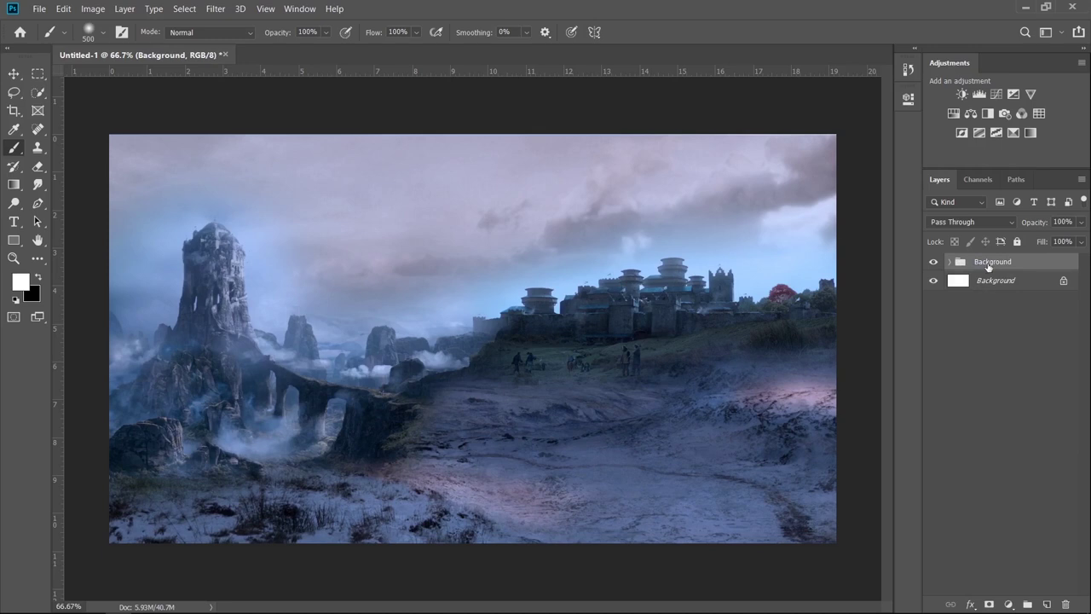
key(ctrl+alt+shift+e)
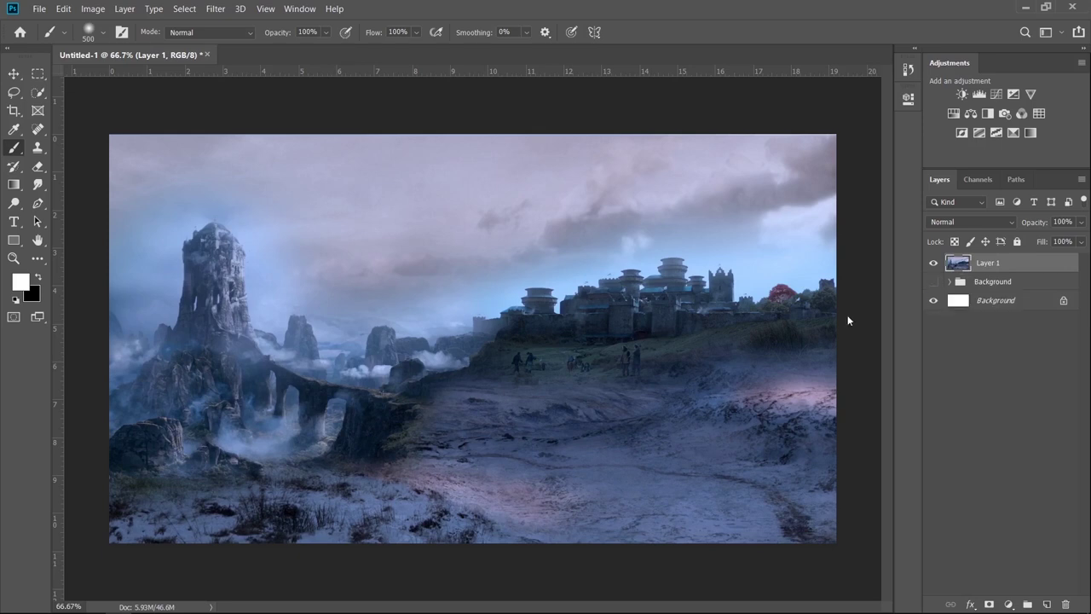
Open the 990576.jpg portrait in Photoshop from the source folder
key(alt+Tab)
key(alt+Tab)
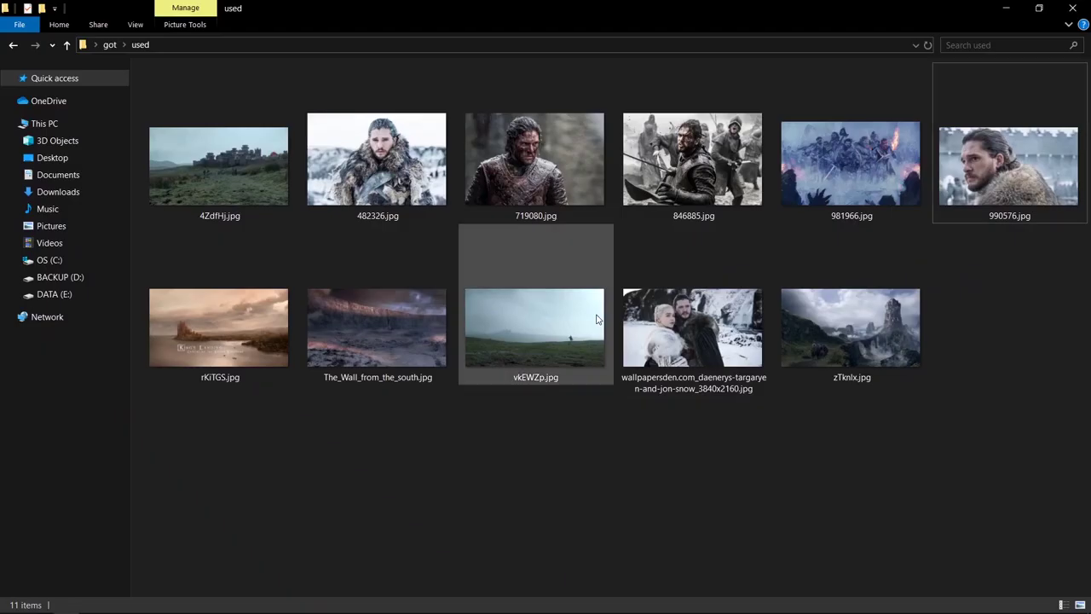
drag(1007, 175, 255, 612)
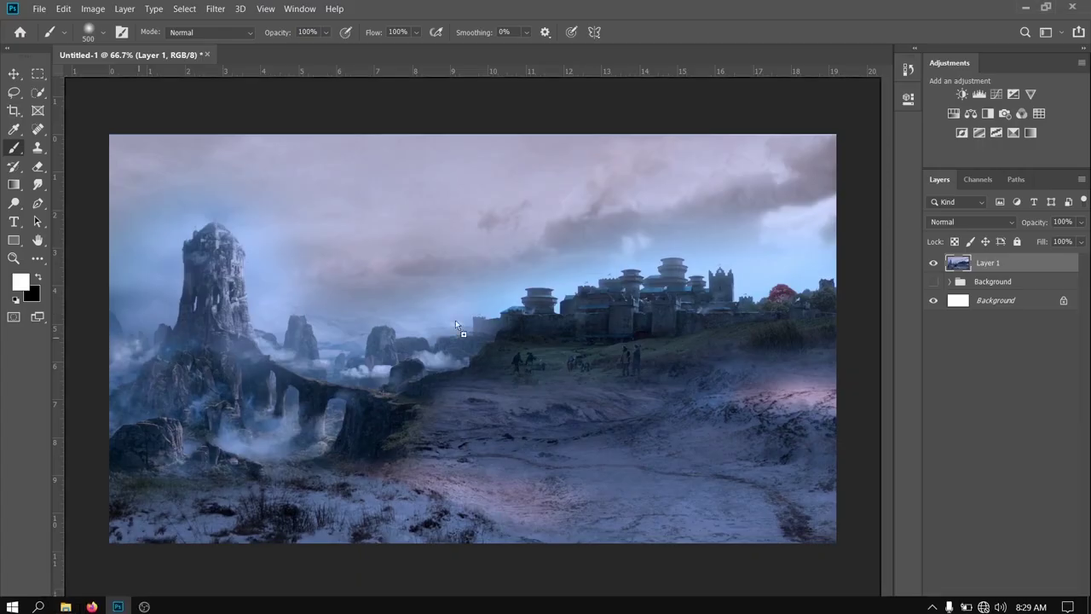
mouse_move(254, 612)
mouse_down()
mouse_move(443, 69)
mouse_move(434, 48)
mouse_up()
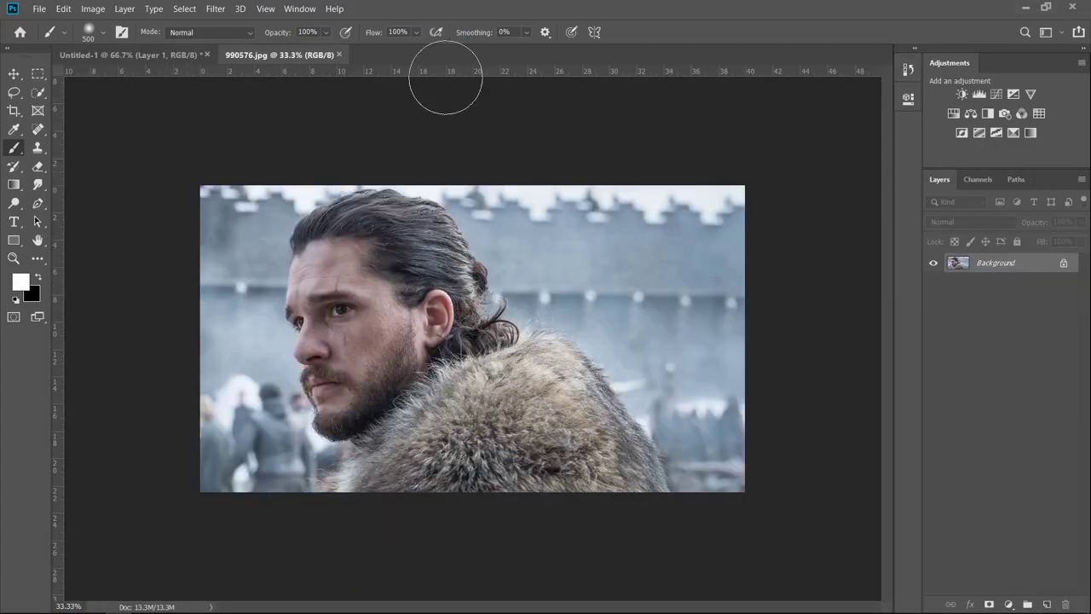
Select the man in 990576.jpg with Select Subject and open Select and Mask
scroll(458, 294, up, 1)
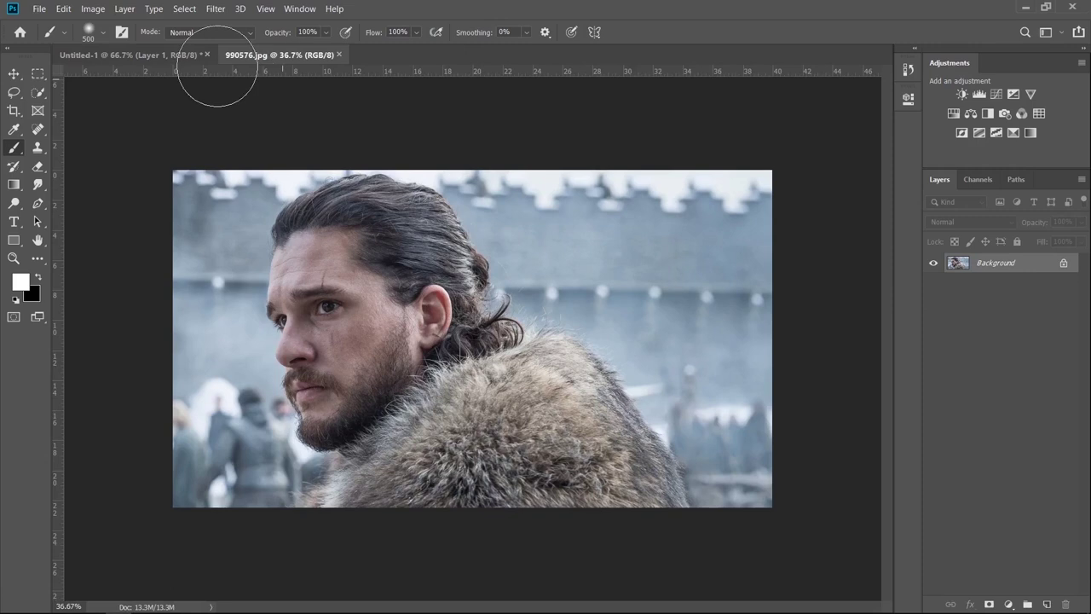
click(38, 93)
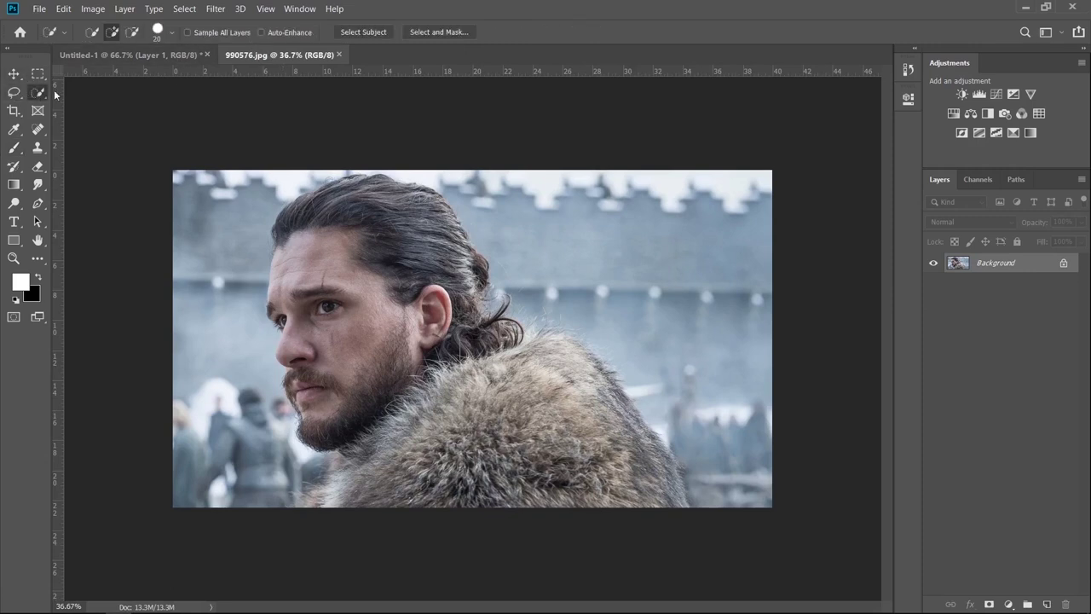
click(366, 35)
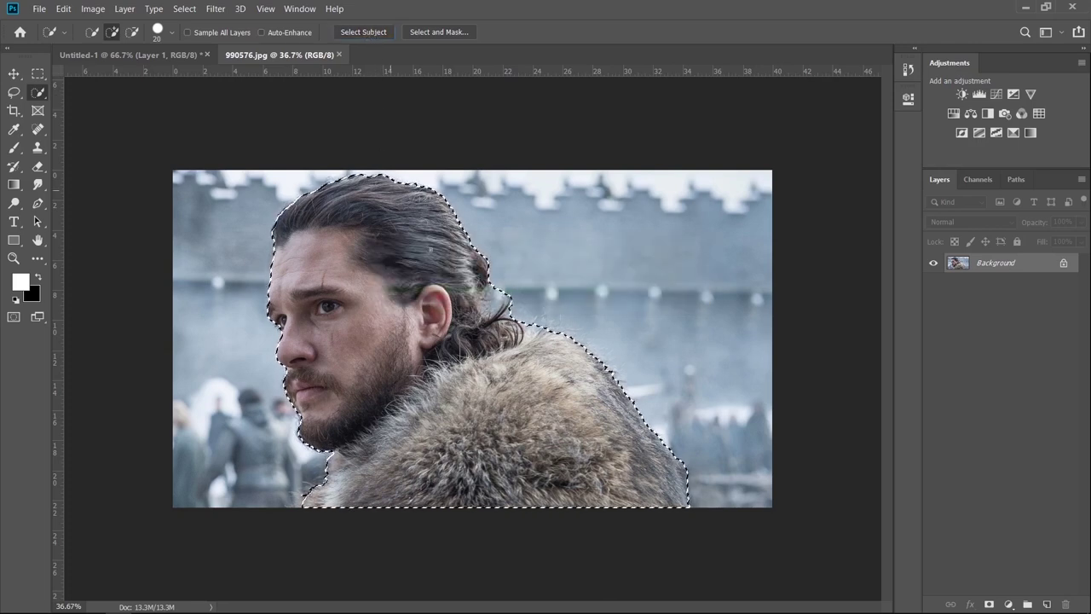
click(435, 34)
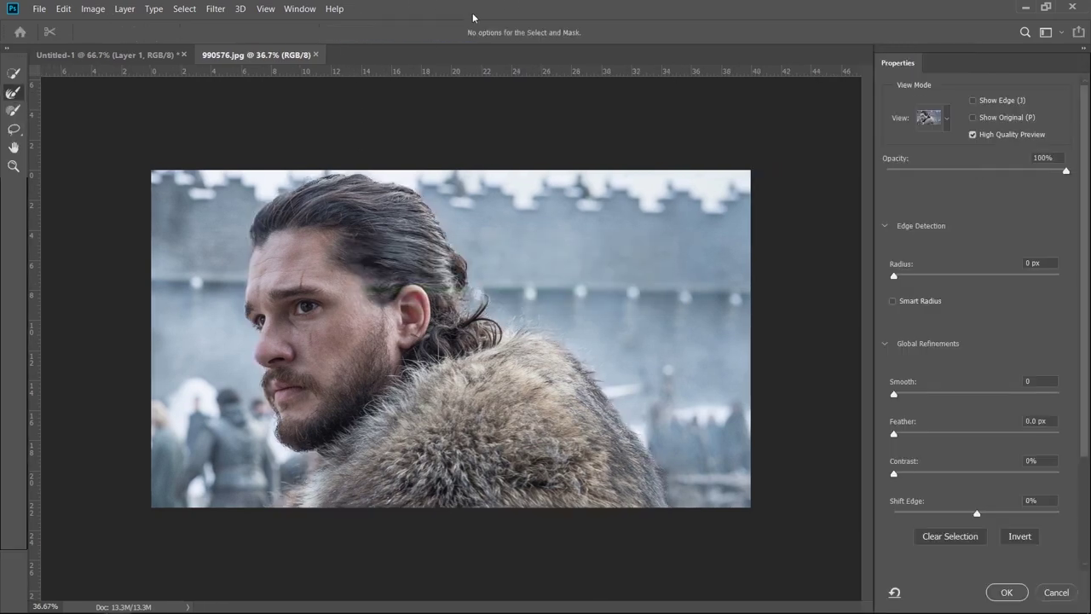
Refine the hair, neck, fur and forehead edges with the Refine Edge Brush
key(ctrl+0)
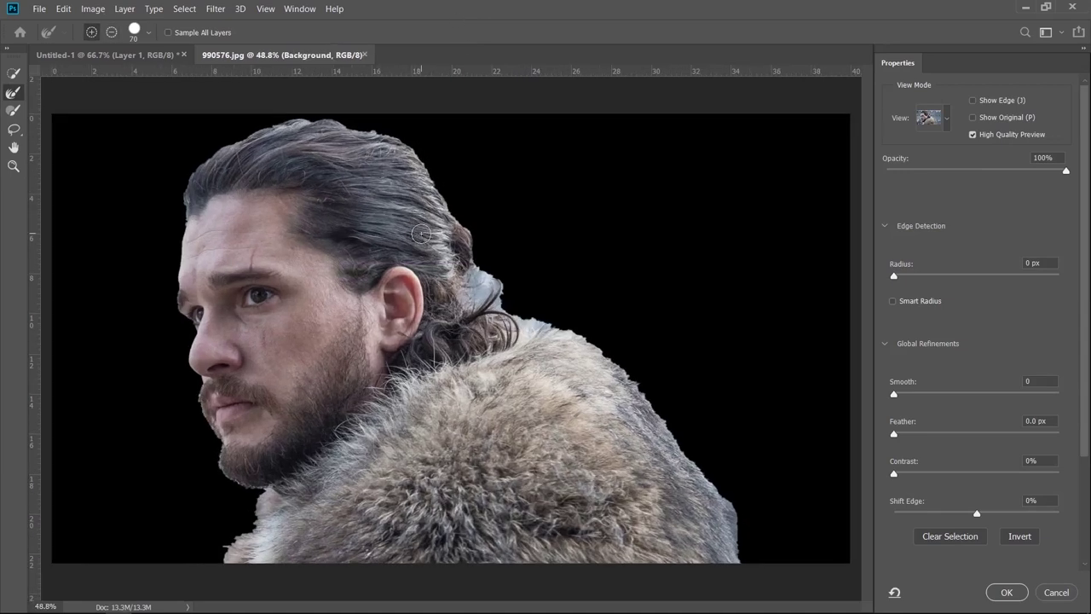
click(14, 94)
mouse_move(202, 153)
mouse_down()
mouse_move(268, 122)
mouse_move(350, 128)
mouse_move(417, 162)
mouse_move(493, 301)
mouse_move(629, 375)
mouse_move(742, 535)
mouse_move(744, 564)
mouse_up()
drag(258, 513, 232, 521)
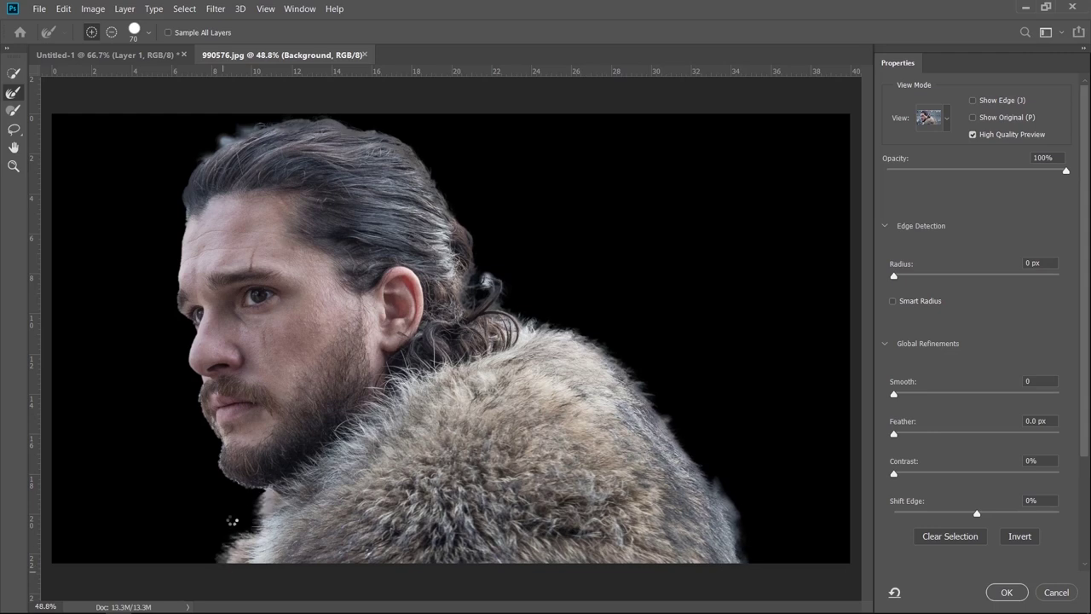
scroll(254, 493, up, 2)
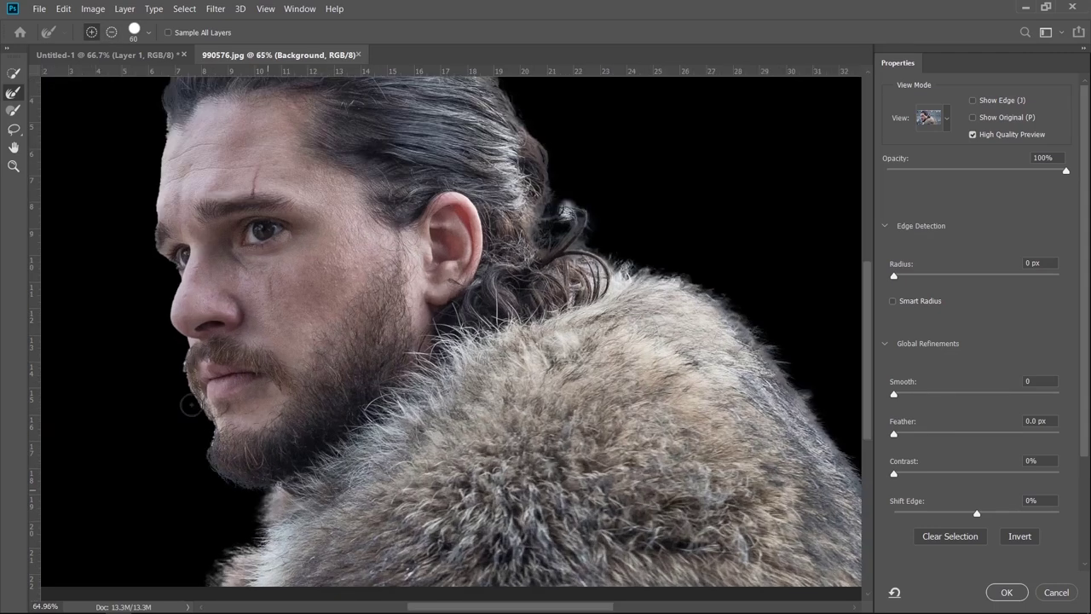
scroll(147, 400, up, 3)
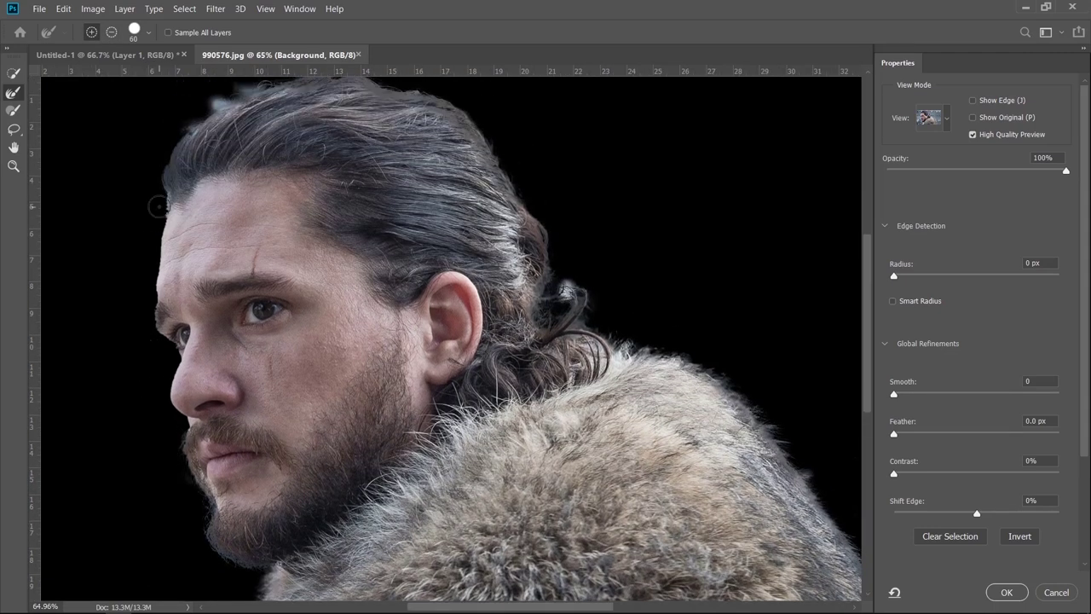
drag(162, 249, 159, 334)
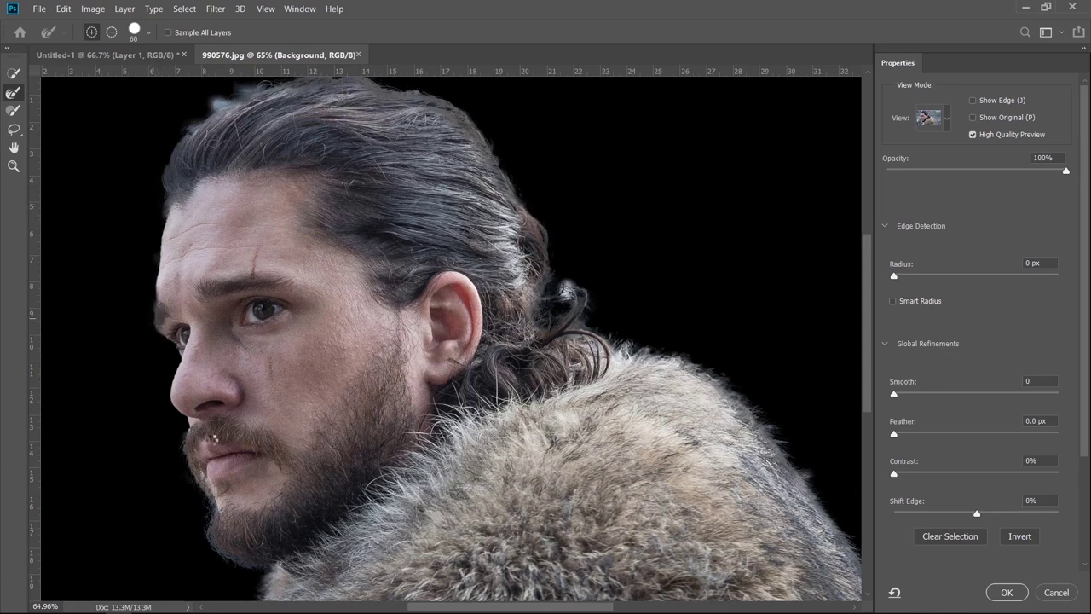
scroll(215, 438, down, 1)
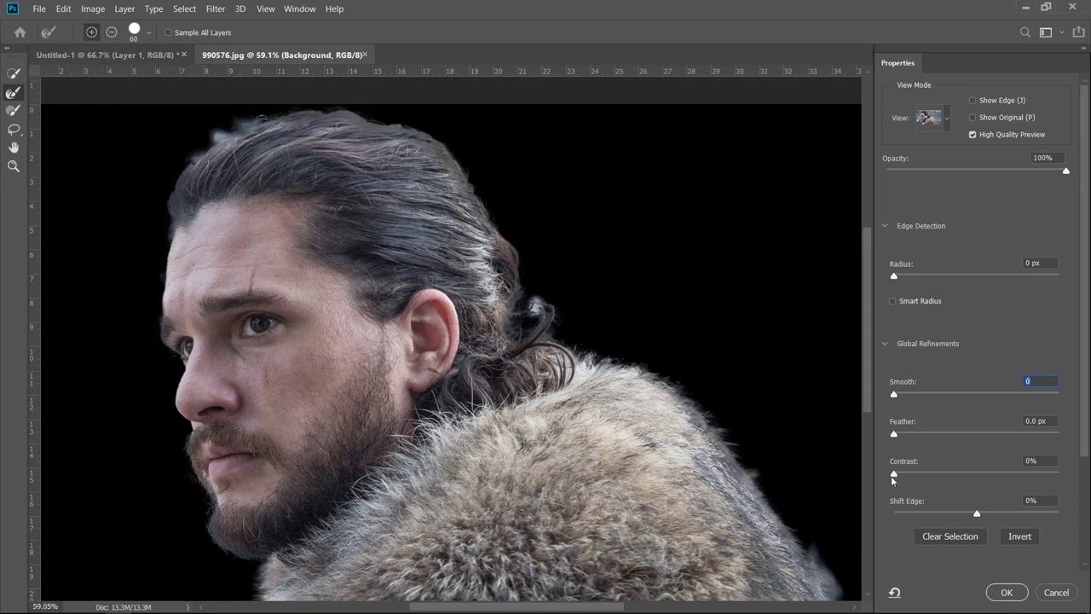
Raise edge contrast to 42% and output the cutout as a new masked layer
drag(893, 474, 945, 475)
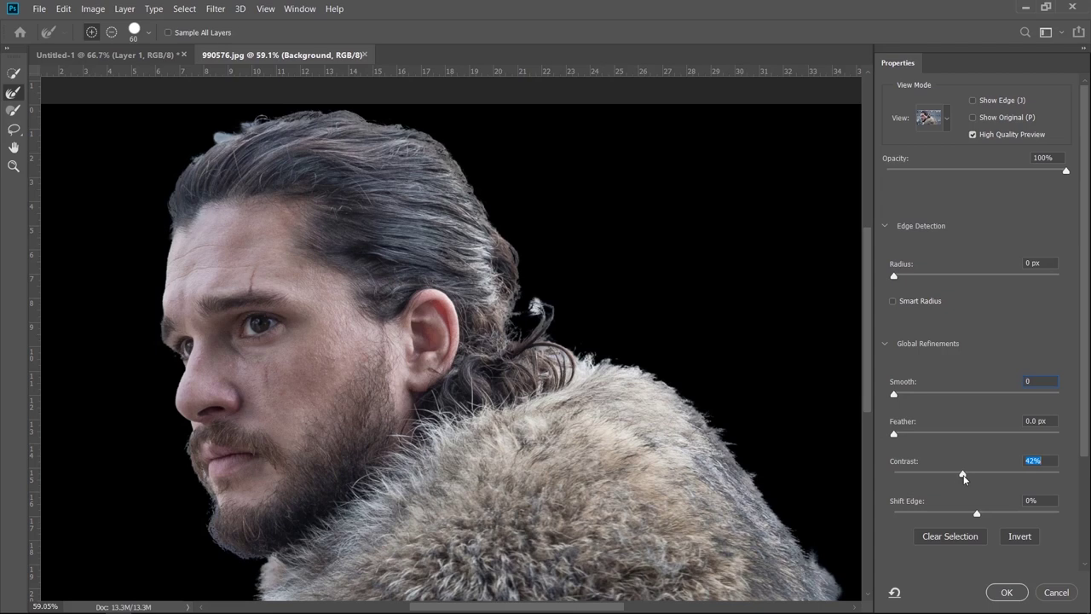
drag(871, 372, 877, 390)
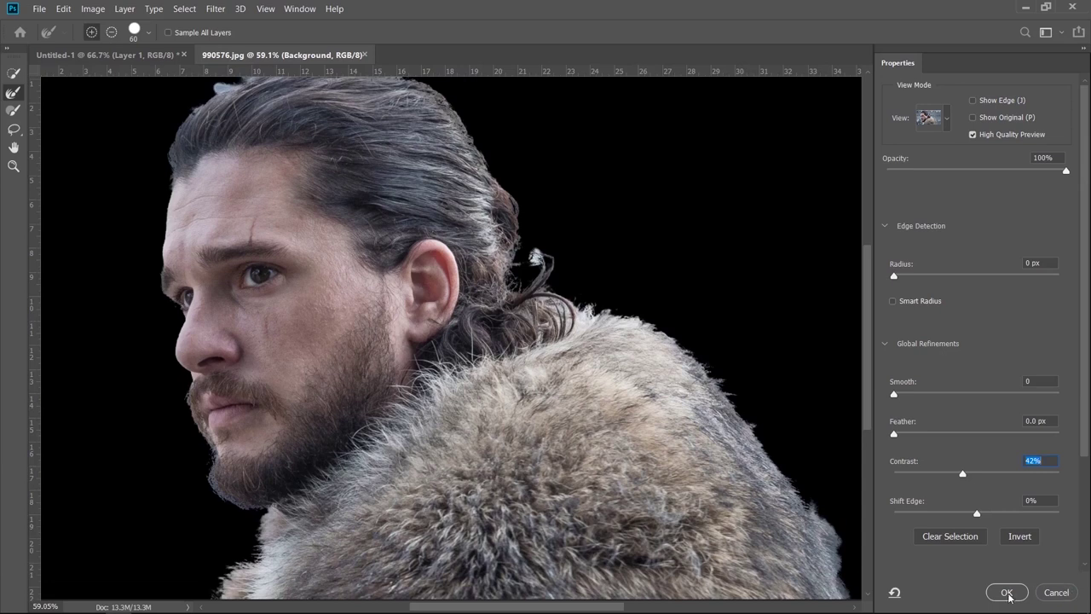
scroll(1043, 540, down, 3)
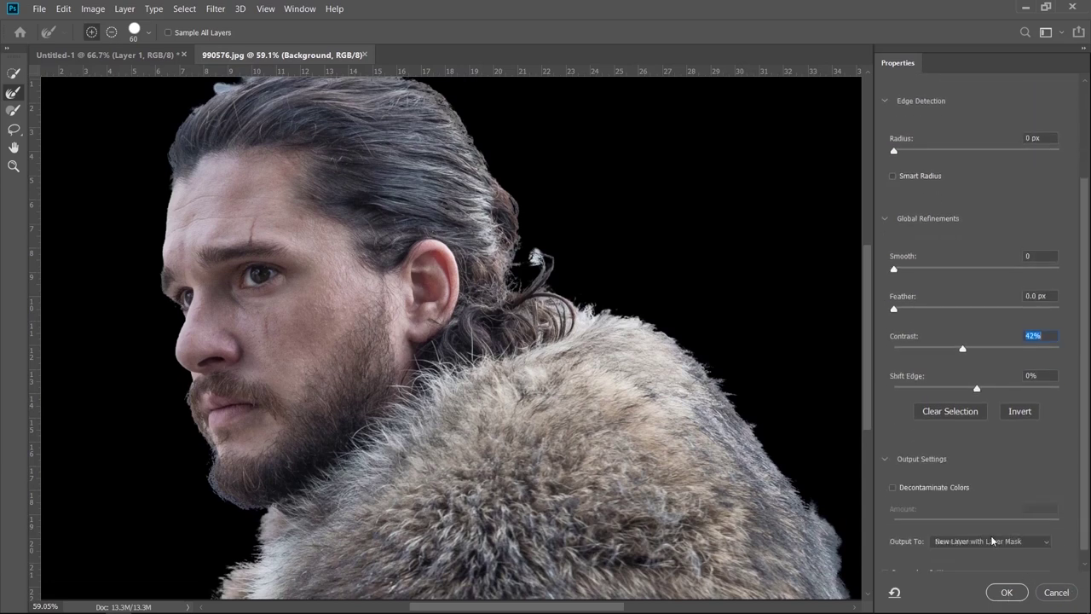
click(1001, 591)
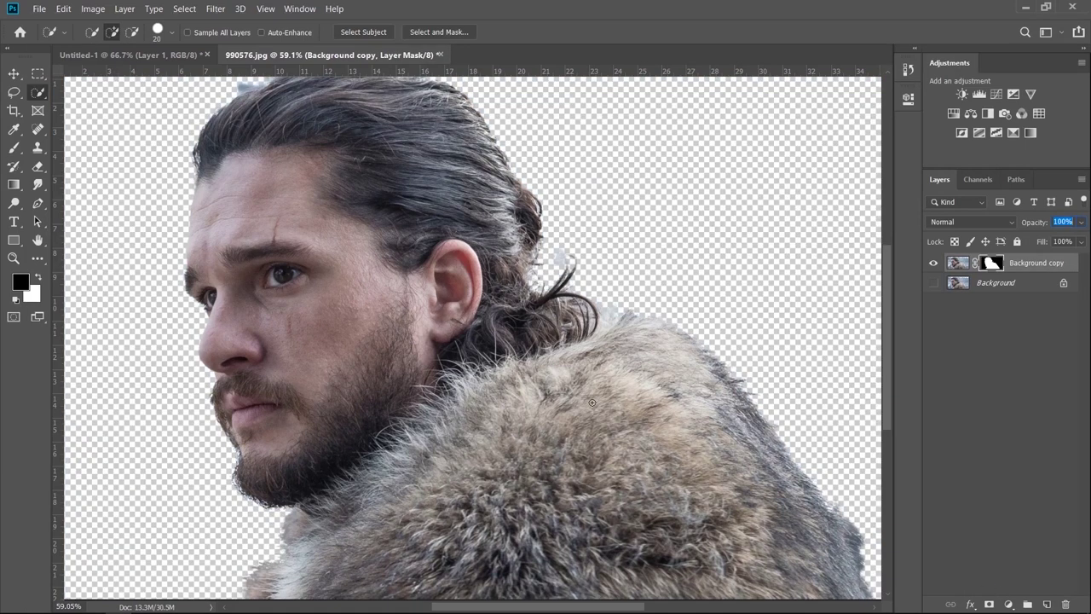
Touch up the mask's hair edges with a 175 px Overlay brush, then reset mode to Normal
click(13, 74)
scroll(409, 298, down, 2)
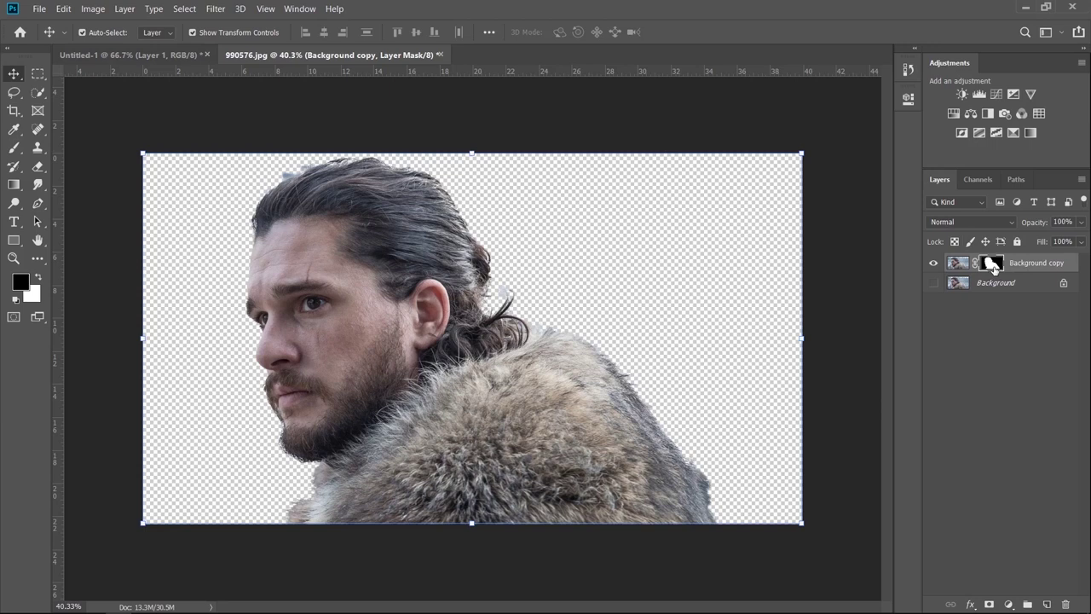
alt+click(994, 266)
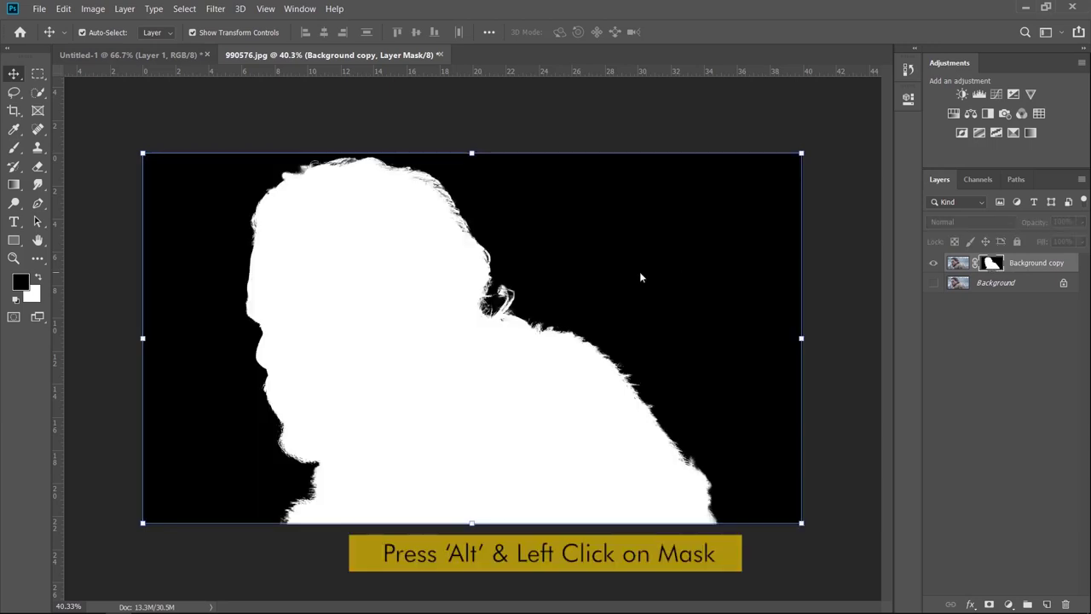
click(15, 147)
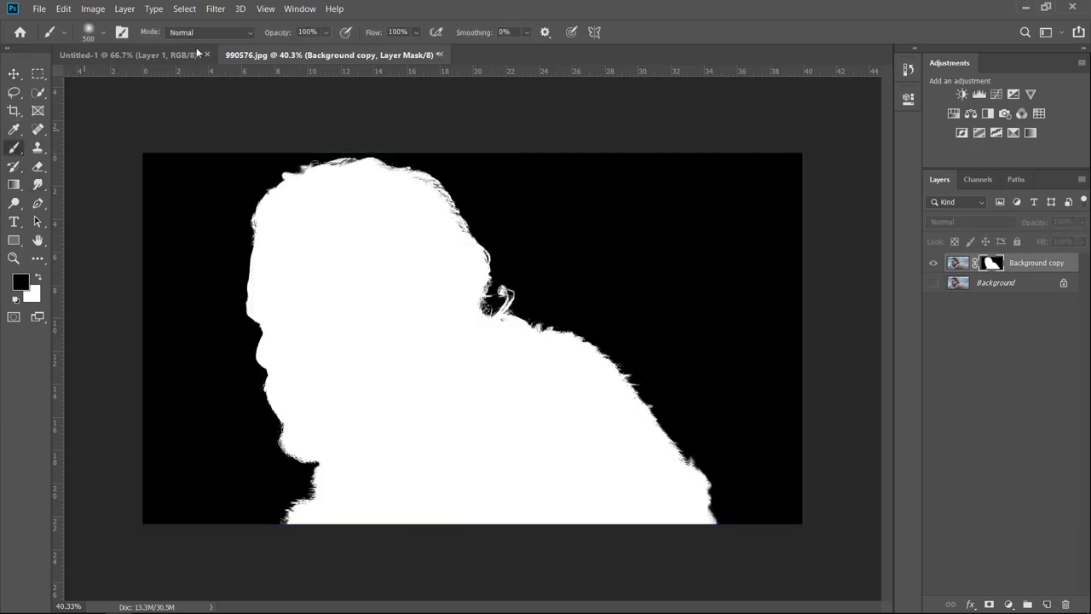
click(209, 33)
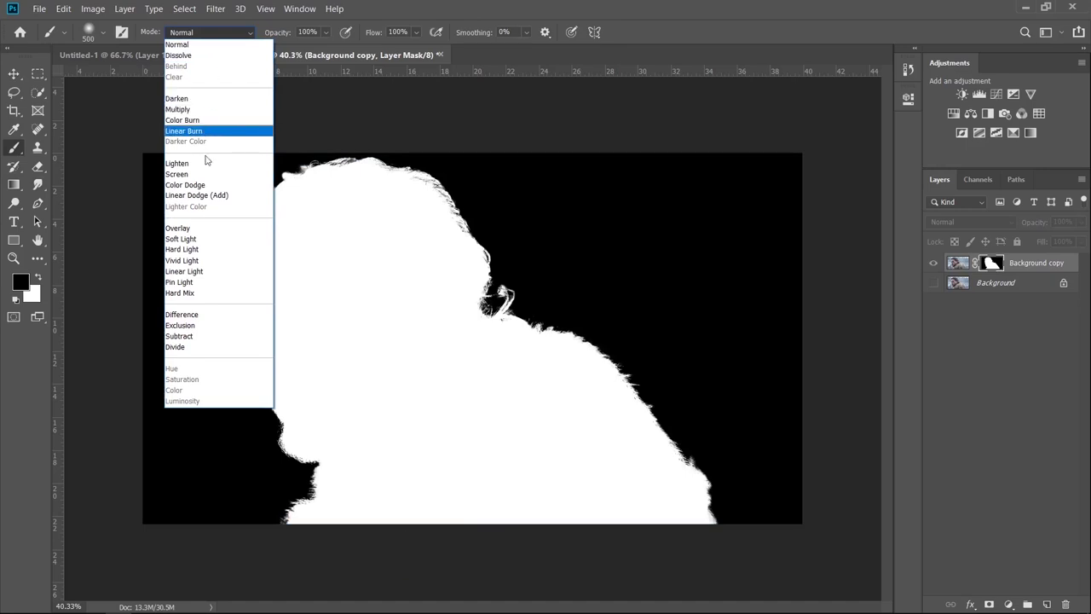
click(205, 228)
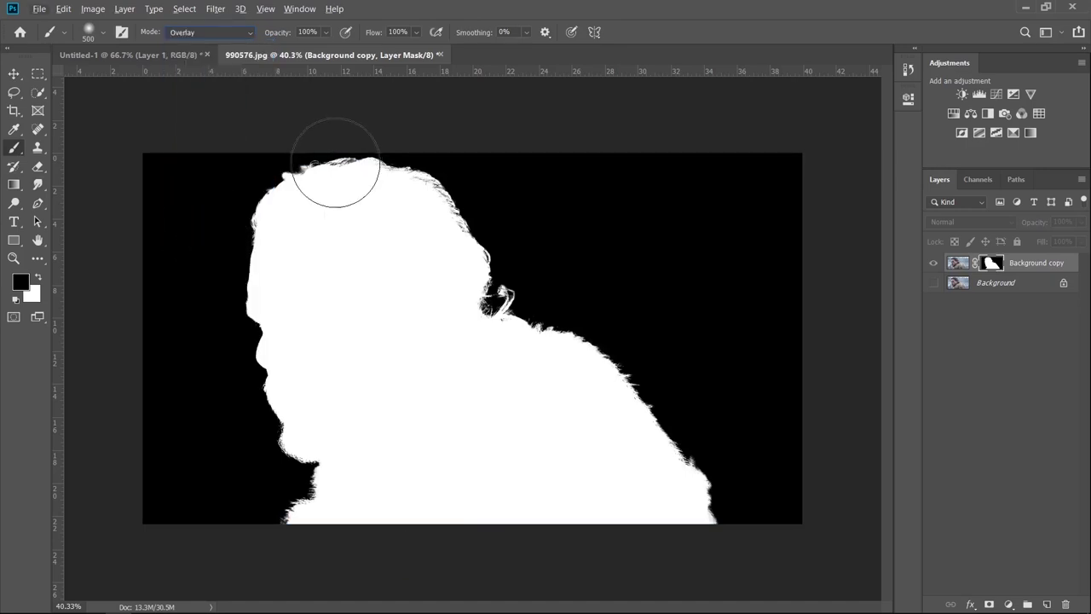
key(bracketleft)
key(bracketleft)
key(bracketleft)
key(bracketleft)
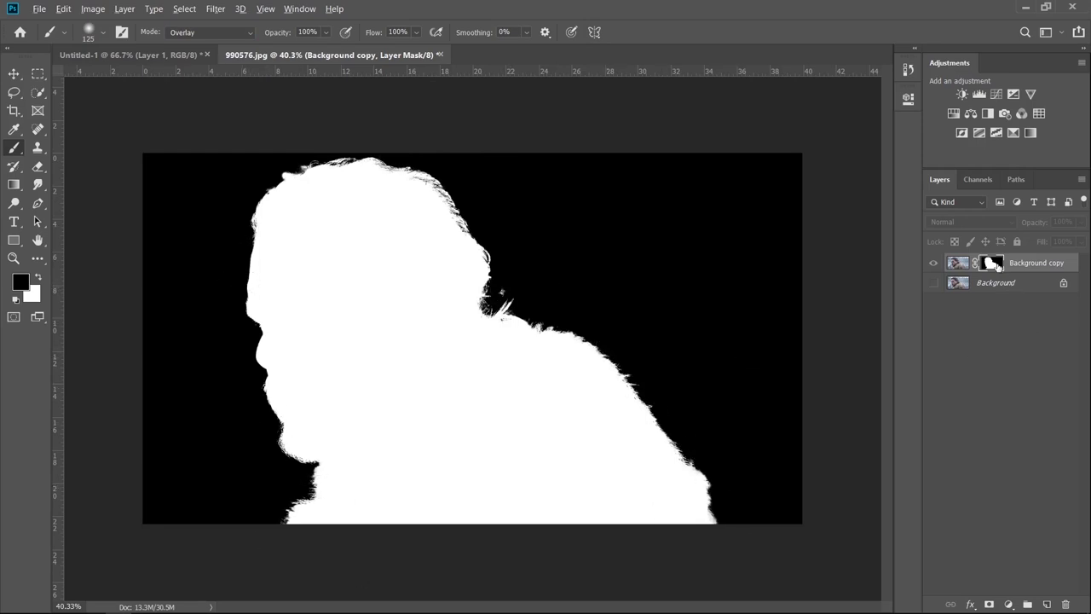
alt+click(994, 265)
key(ctrl+0)
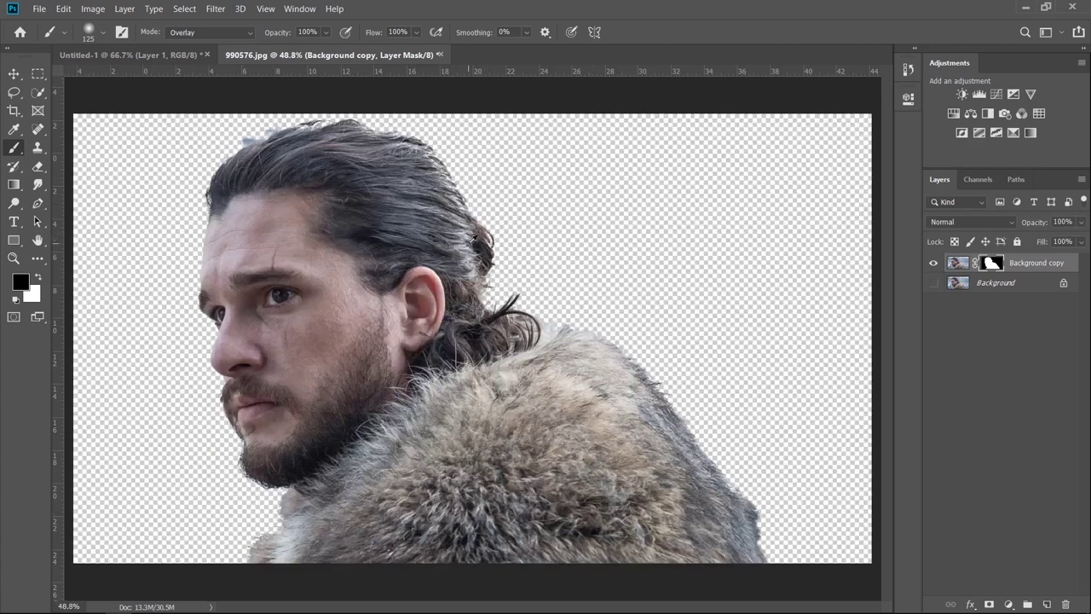
click(220, 32)
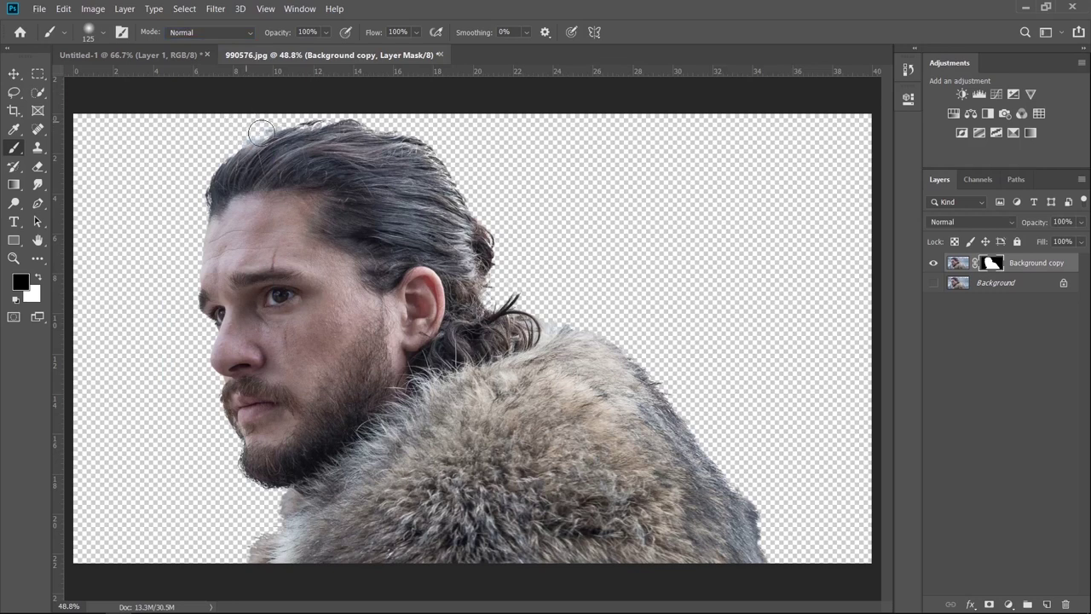
Choose a hard round brush, then copy the cut-out into Untitled-1 at 44.72% on the left
right_click(293, 145)
double_click(353, 288)
click(11, 73)
drag(328, 181, 393, 314)
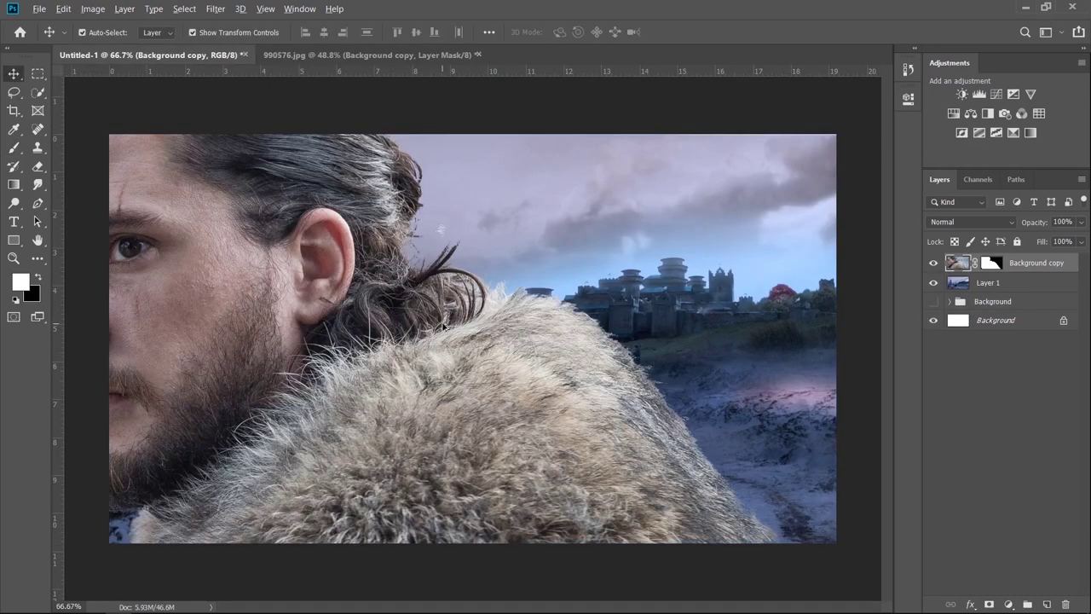
key(ctrl+minus)
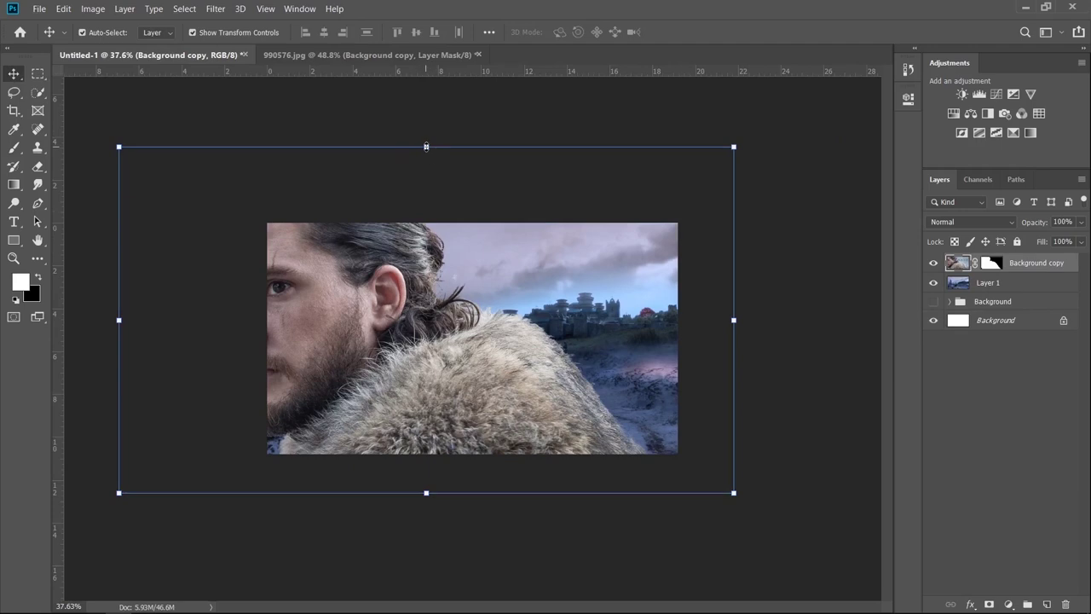
drag(427, 147, 427, 338)
drag(413, 413, 405, 337)
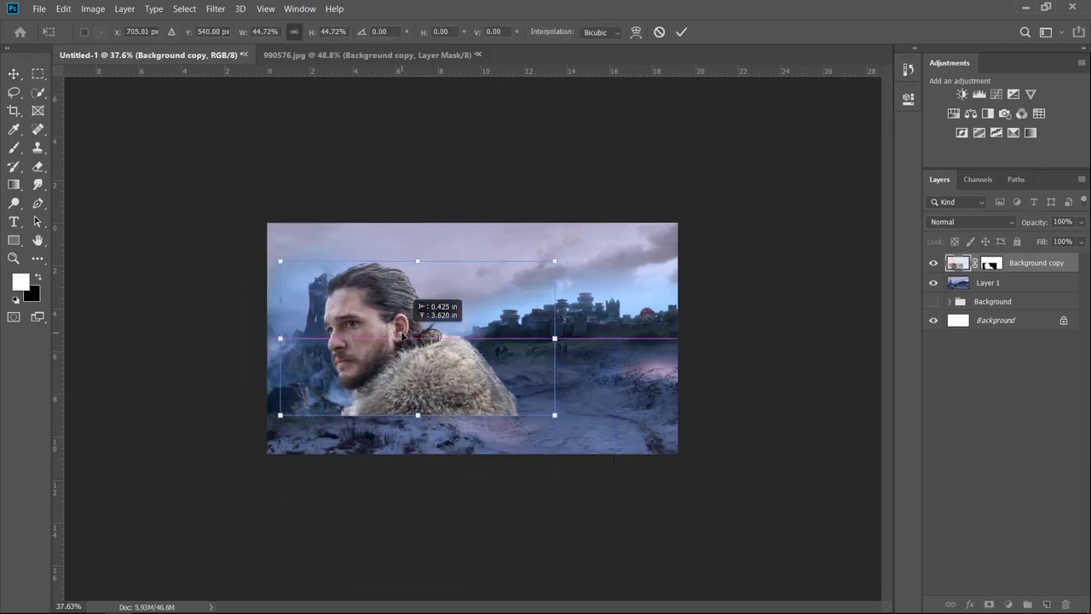
key(Return)
Clean the stray hair on the man's head by painting the Background copy mask with a 30 px brush
key(ctrl+0)
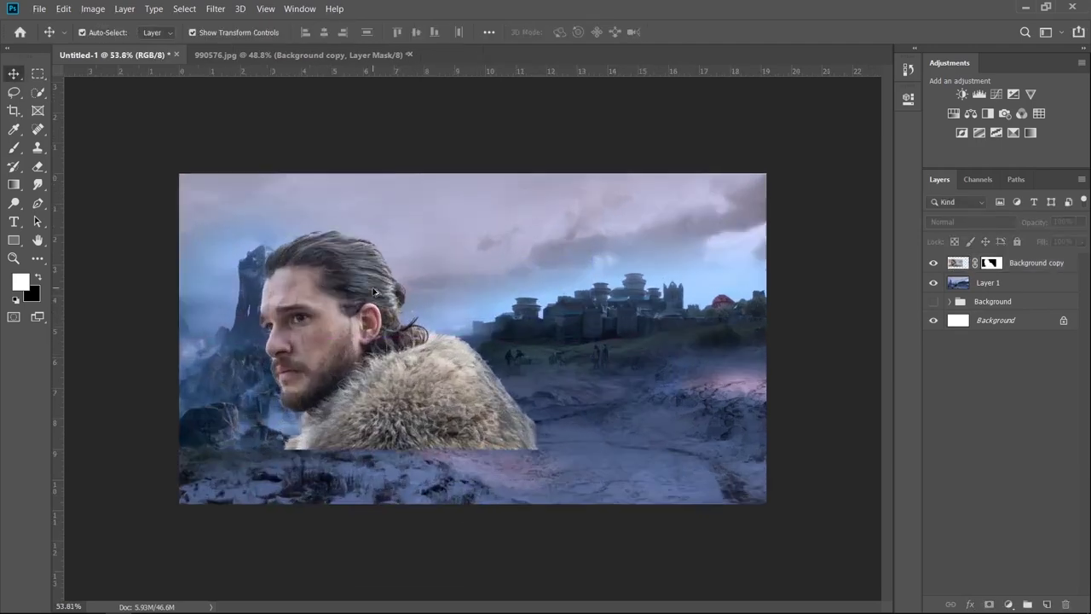
scroll(367, 286, up, 2)
scroll(341, 264, up, 2)
scroll(307, 239, up, 2)
scroll(273, 213, up, 2)
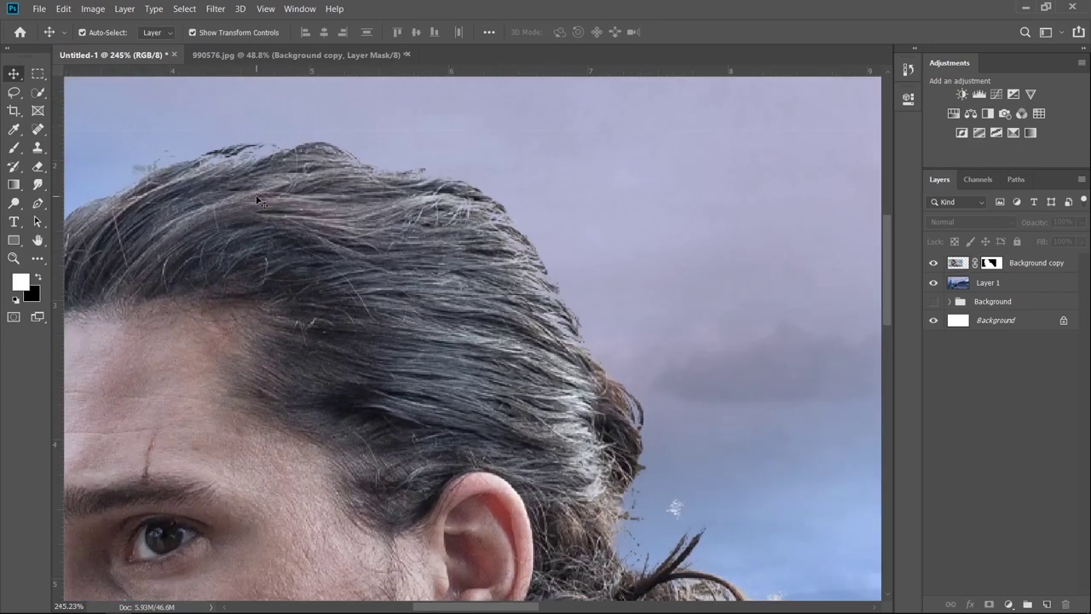
scroll(259, 198, down, 1)
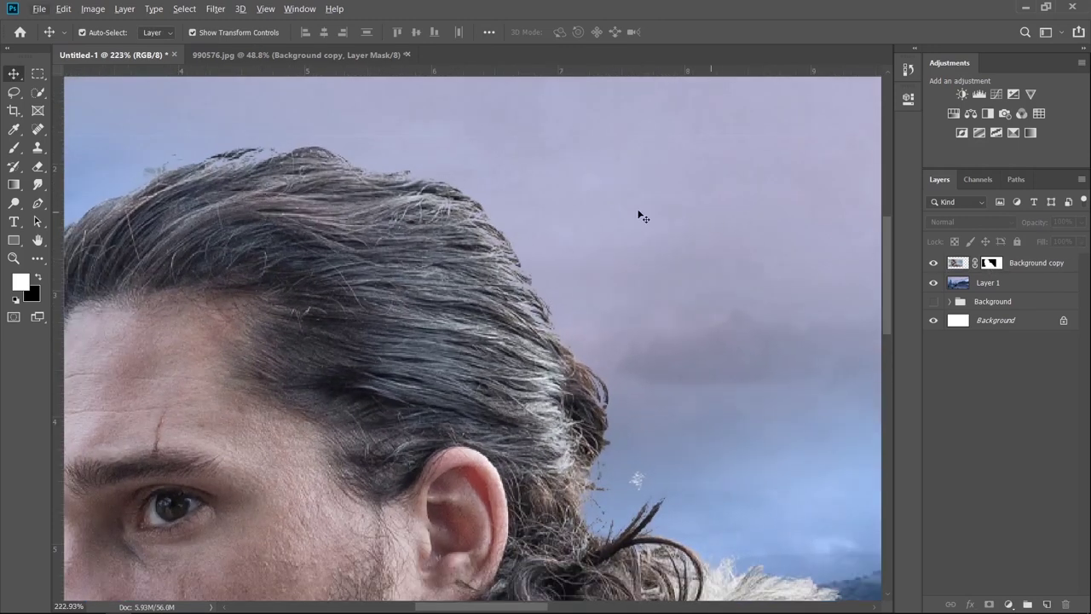
click(14, 147)
key(x)
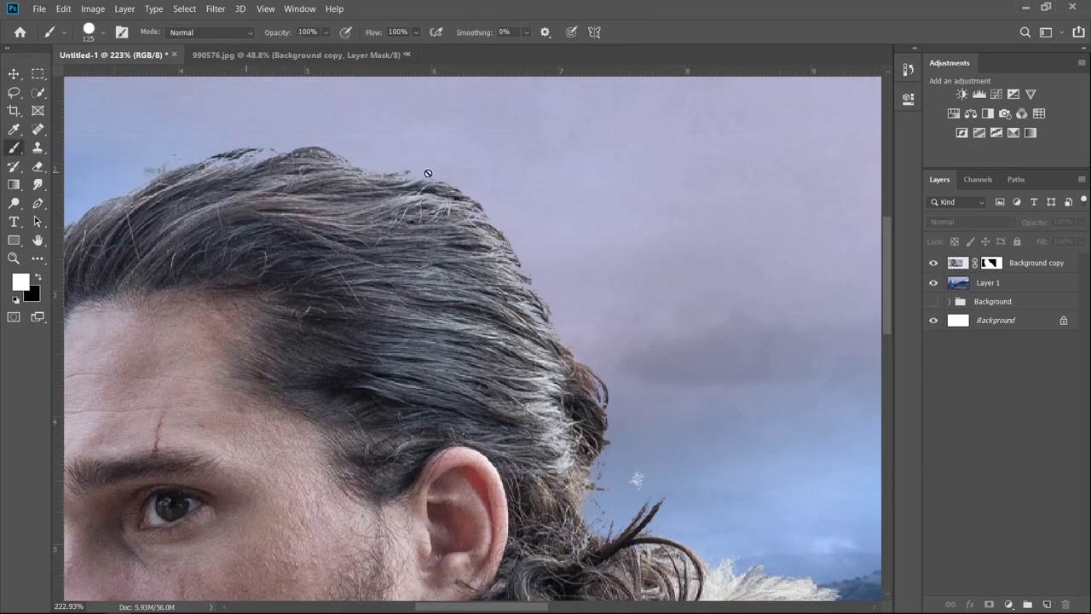
click(991, 262)
key(bracketleft)
key(bracketleft)
key(bracketleft)
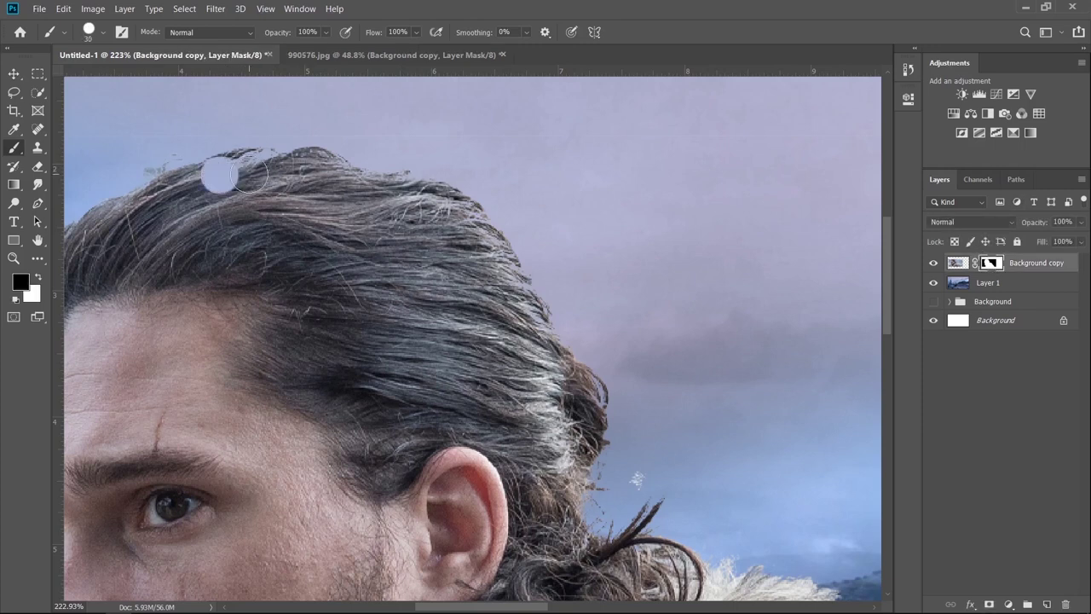
key(x)
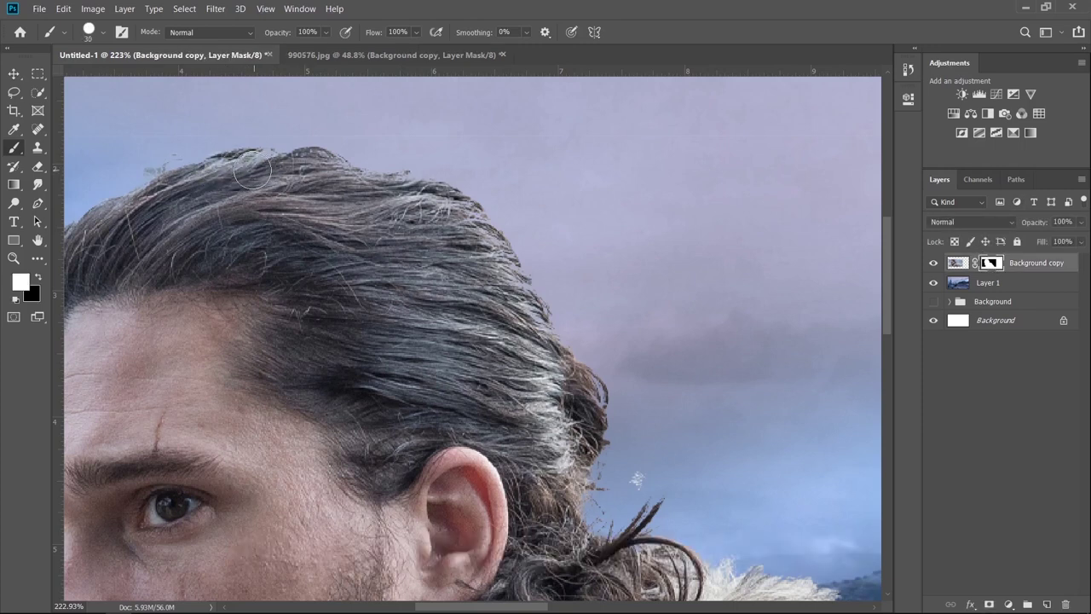
scroll(420, 224, down, 5)
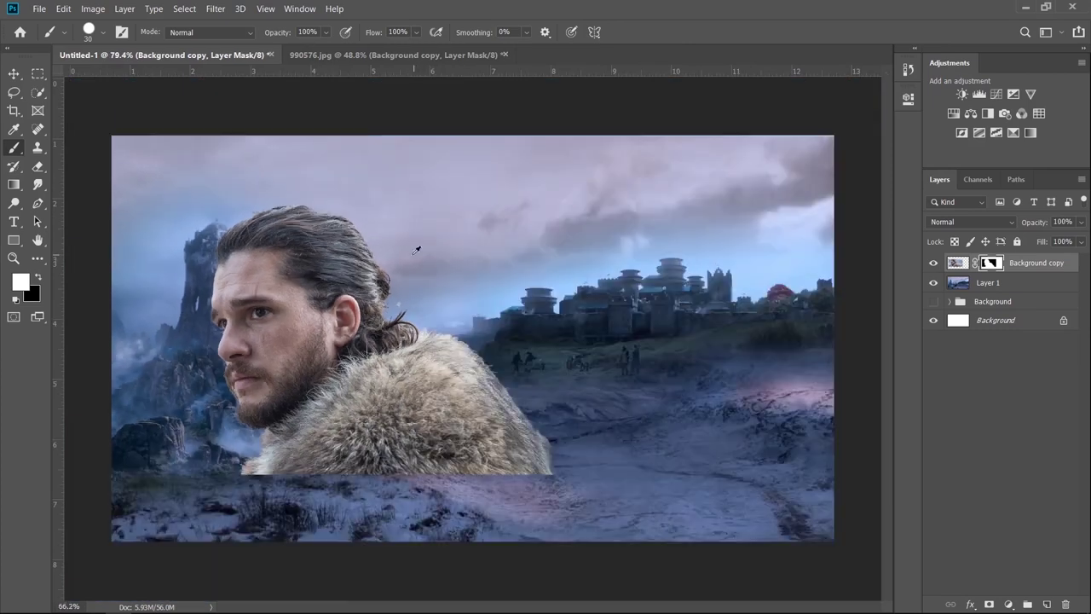
Nudge the man slightly up and right, then close 990576.jpg without saving
key(v)
drag(339, 322, 354, 309)
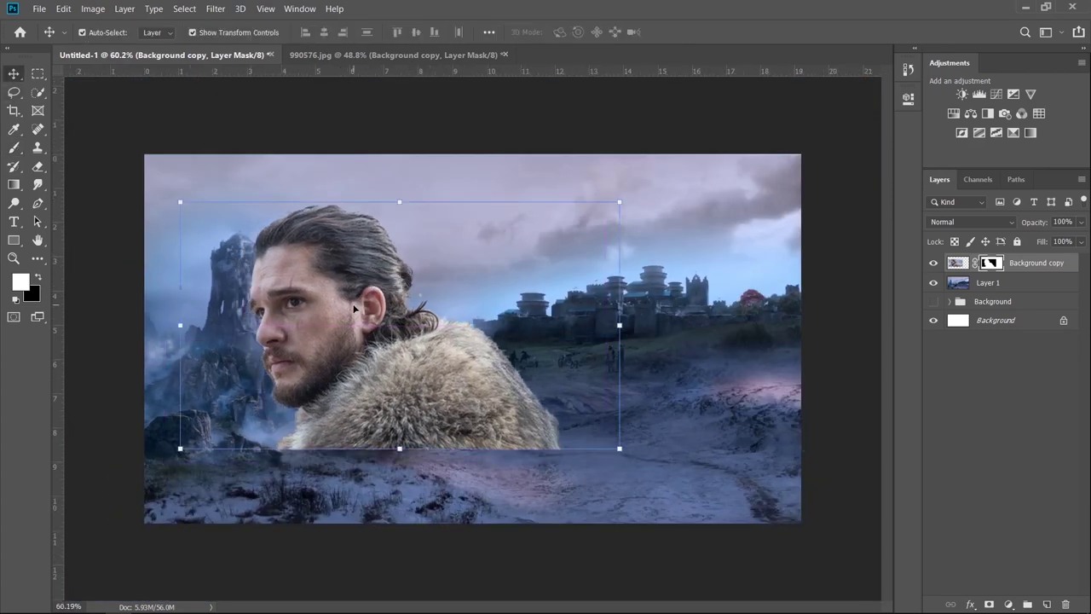
click(537, 139)
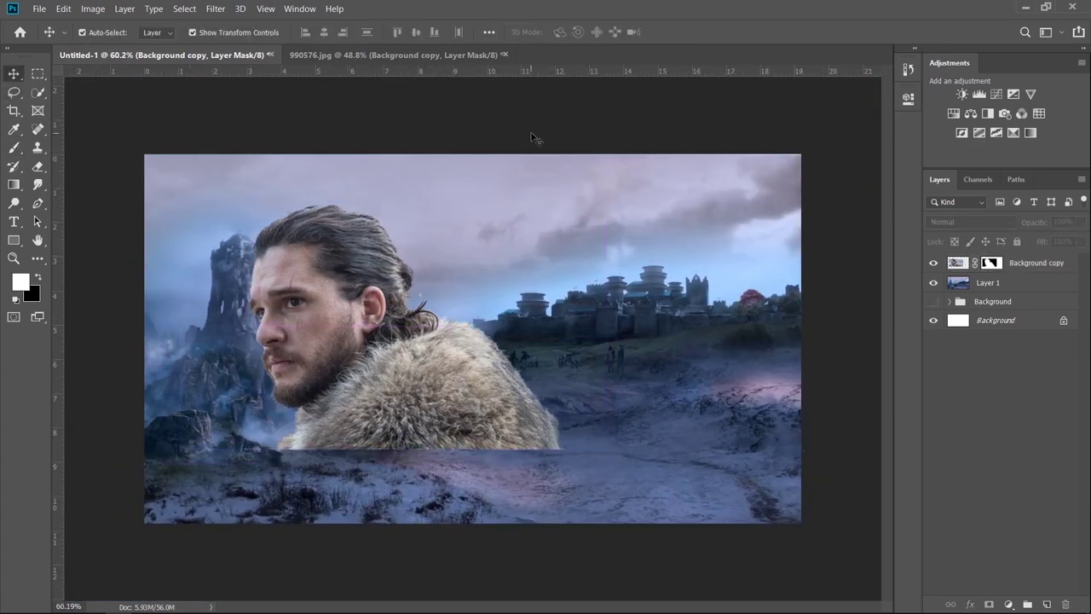
click(409, 55)
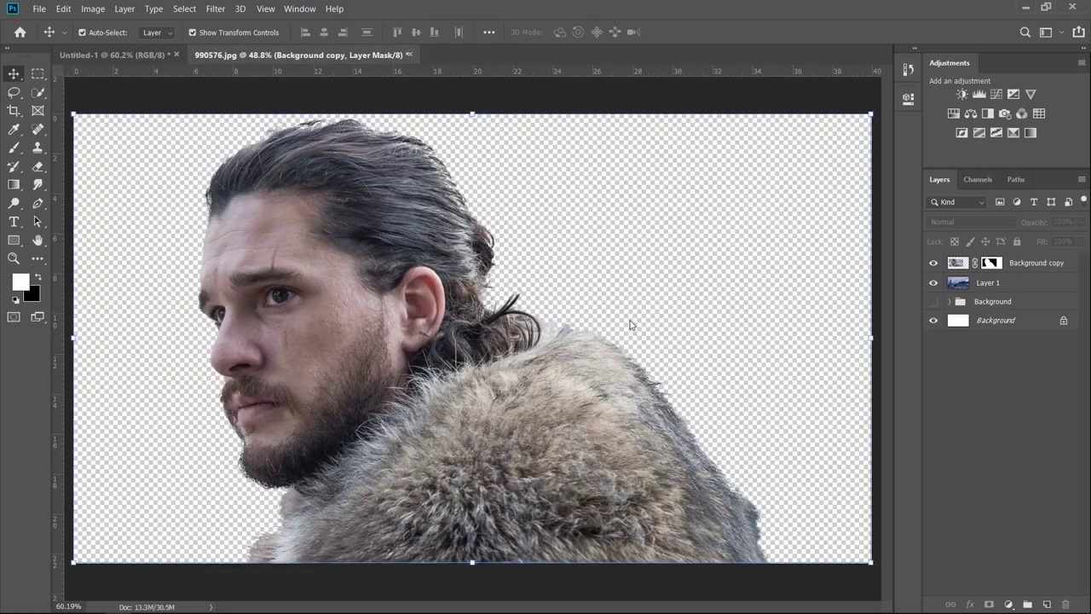
click(569, 245)
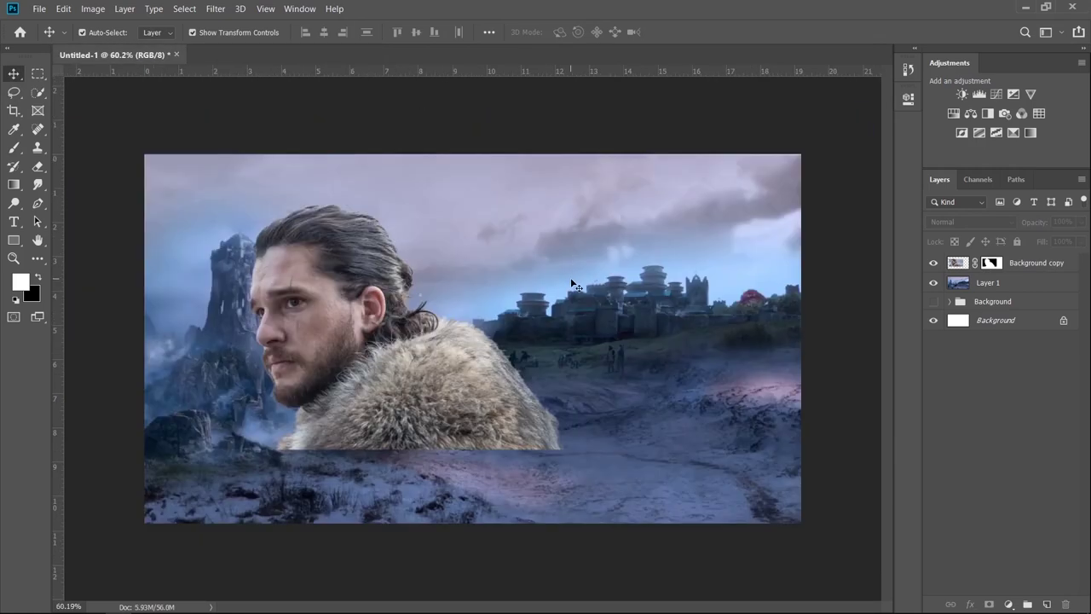
Drag 719080.jpg, the mud-spattered man photo, from the used folder into Photoshop as its own document
key(alt+Tab)
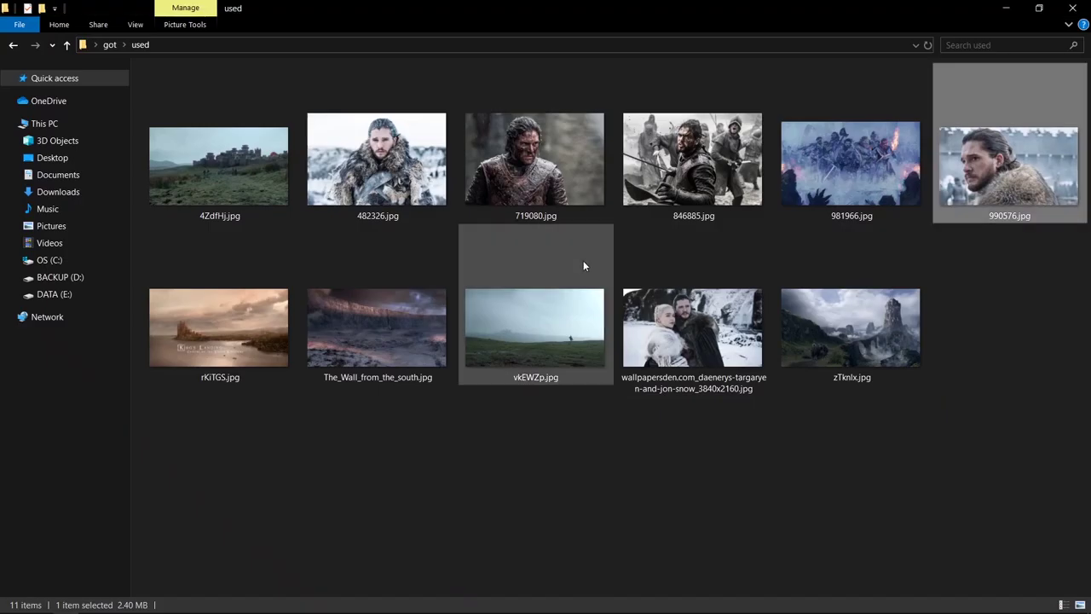
click(595, 476)
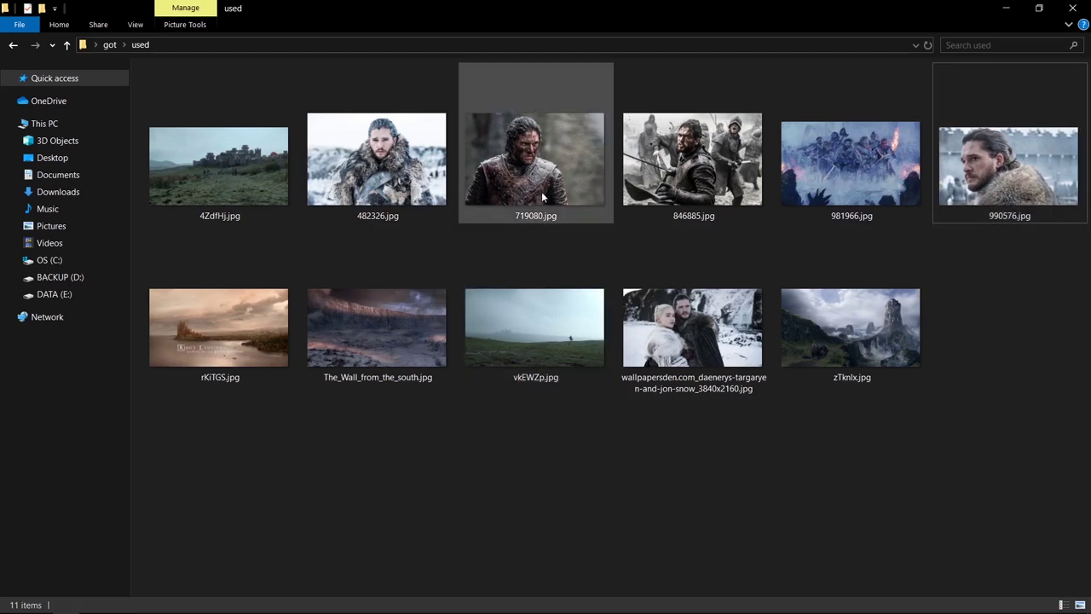
drag(542, 197, 115, 608)
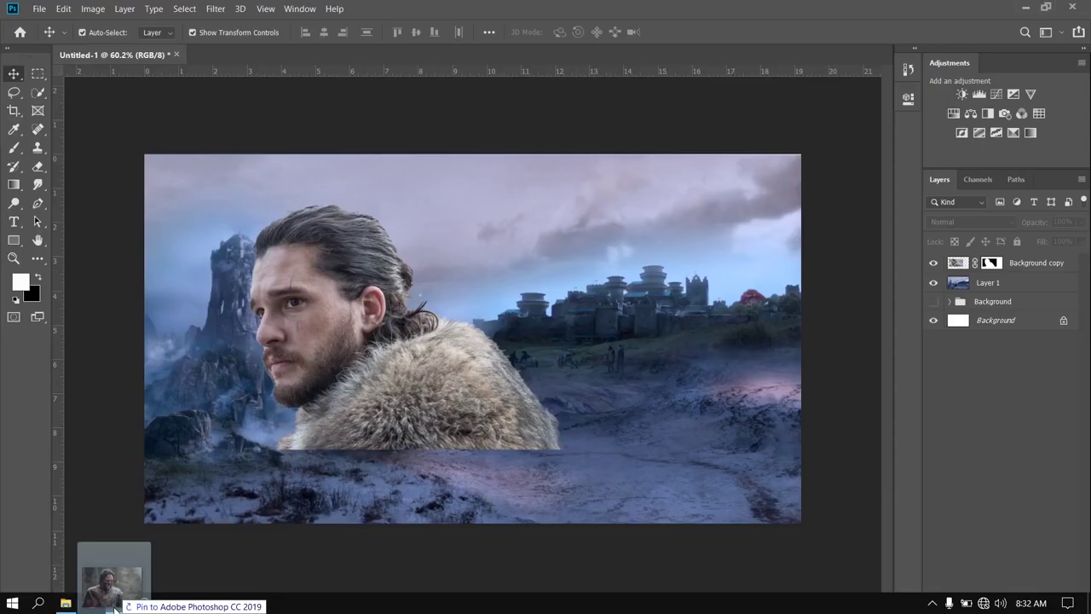
drag(115, 609, 351, 43)
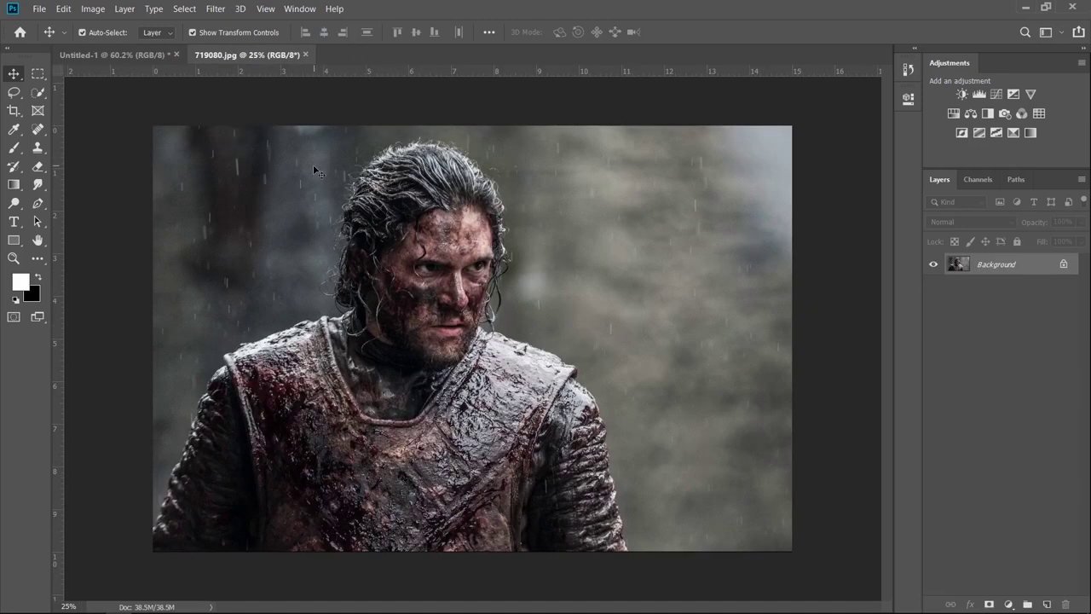
click(39, 93)
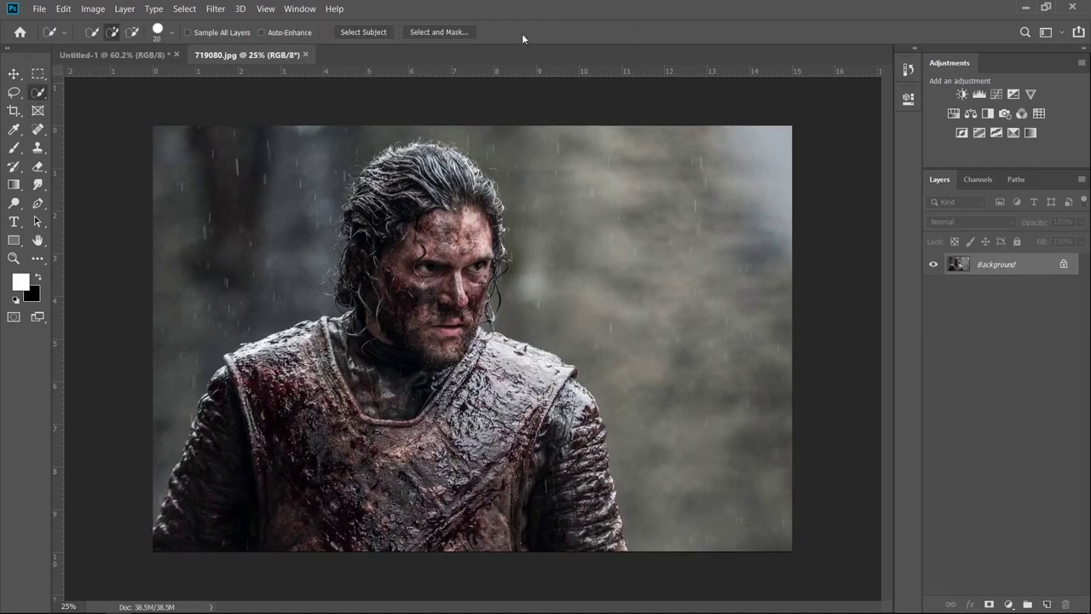
Select the man and refine his hair and left-shoulder edges with the Refine Edge Brush
click(361, 33)
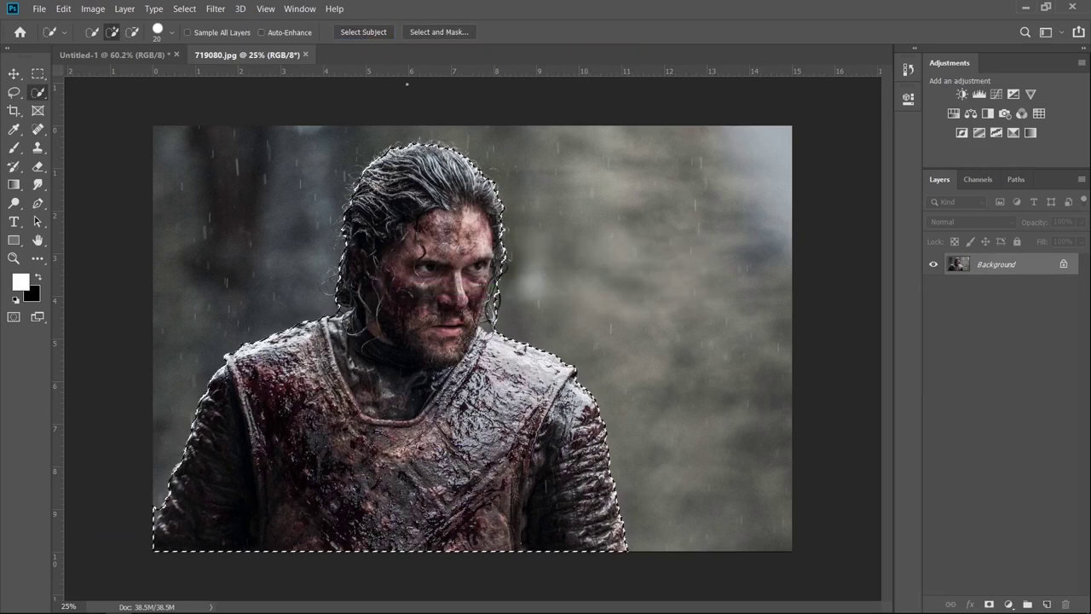
click(414, 32)
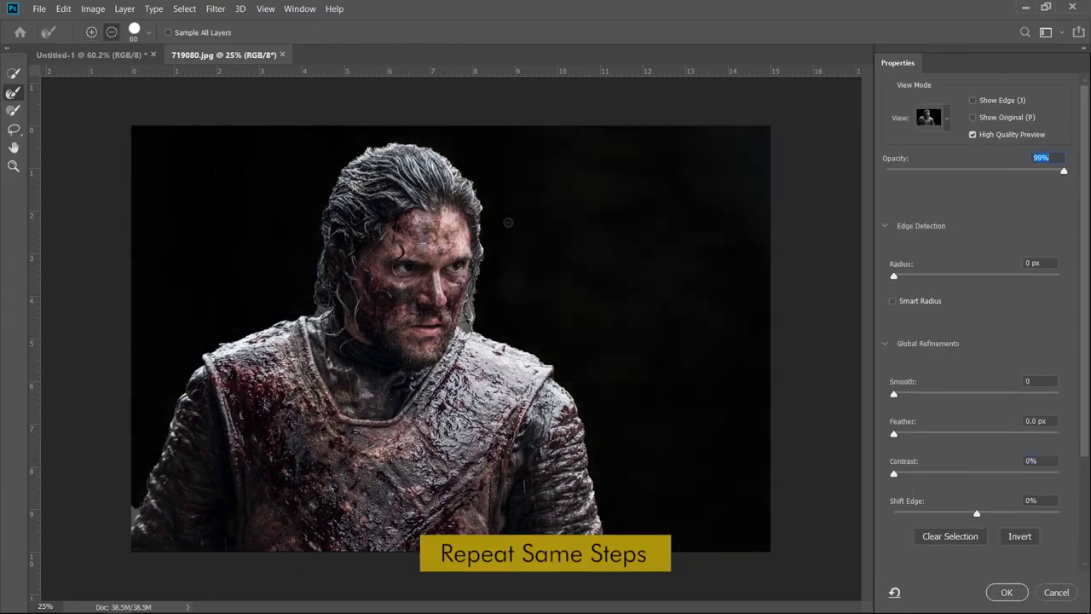
click(11, 93)
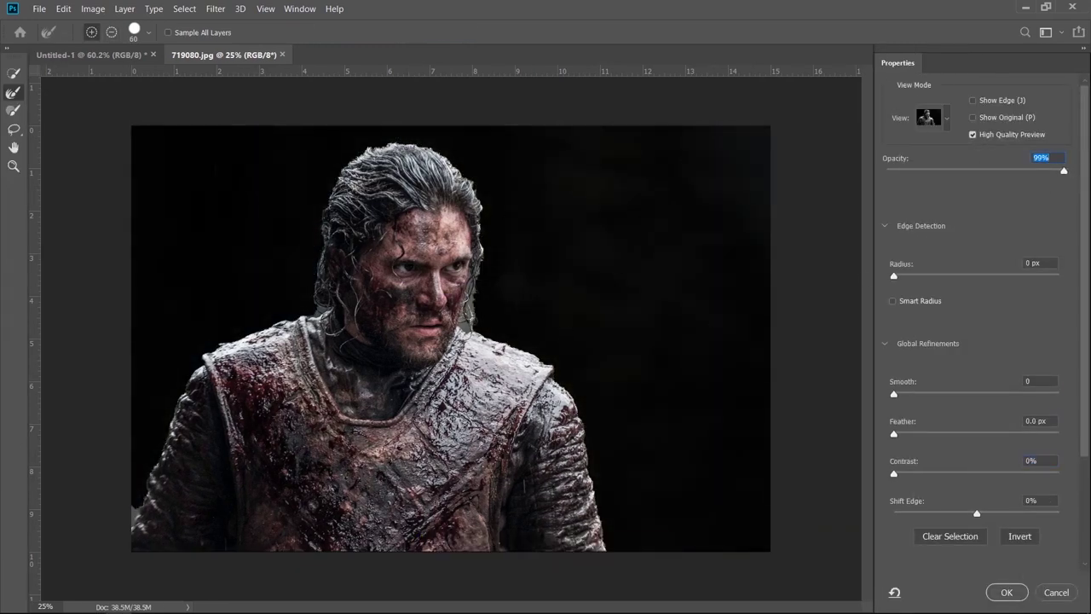
key(ctrl+plus)
scroll(282, 376, up, 2)
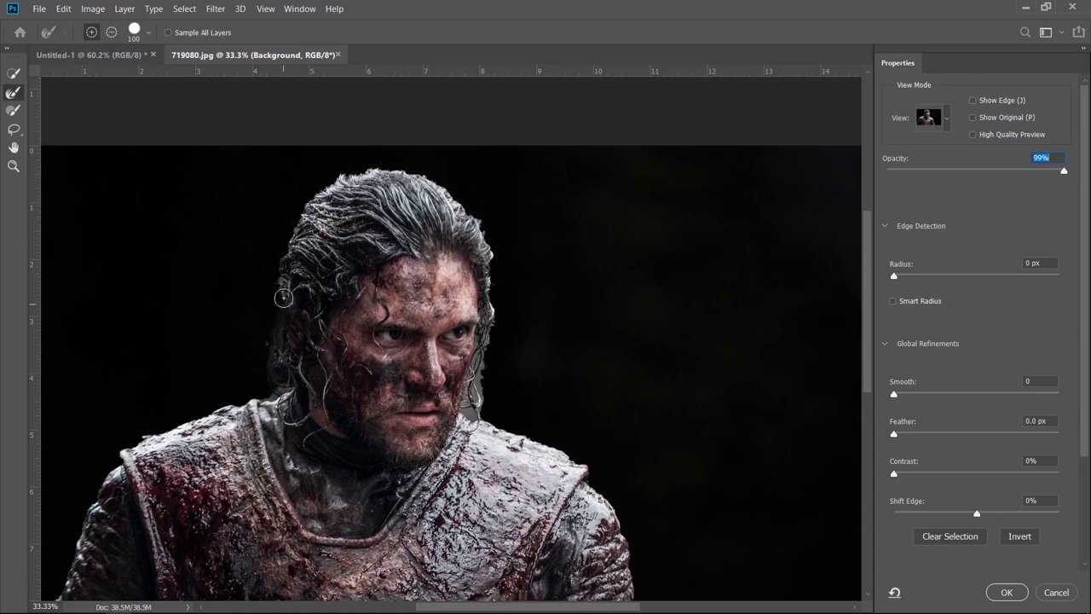
drag(450, 189, 476, 351)
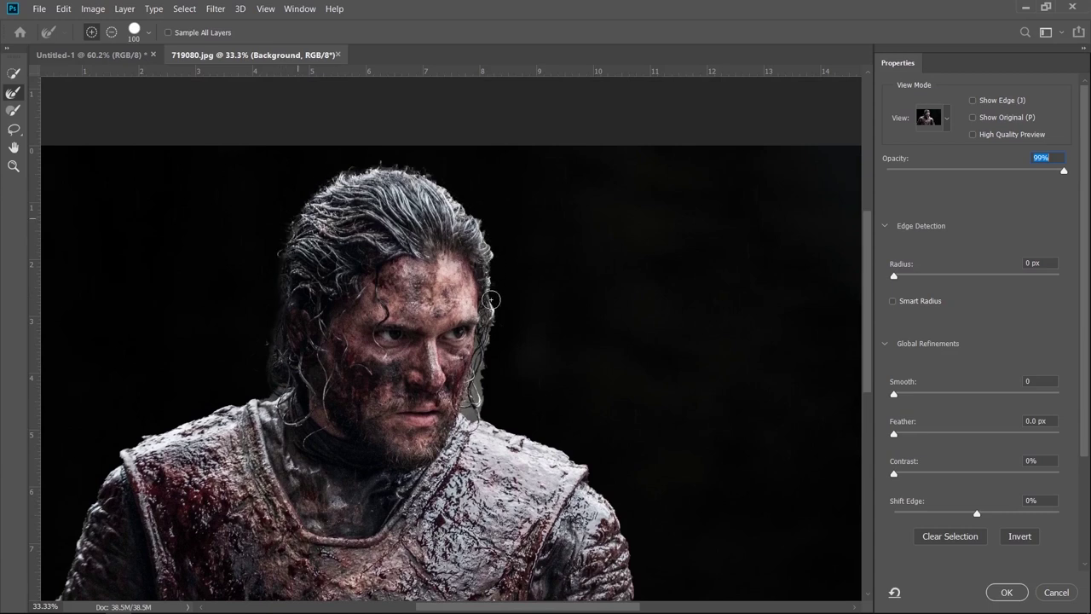
key(bracketright)
key(bracketright)
key(bracketright)
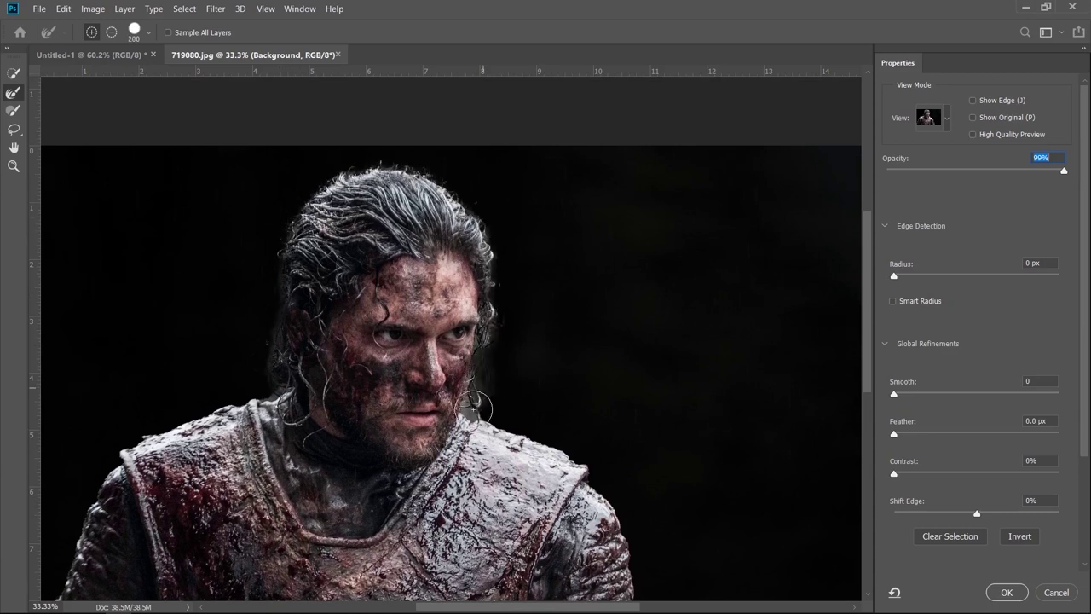
scroll(868, 356, down, 5)
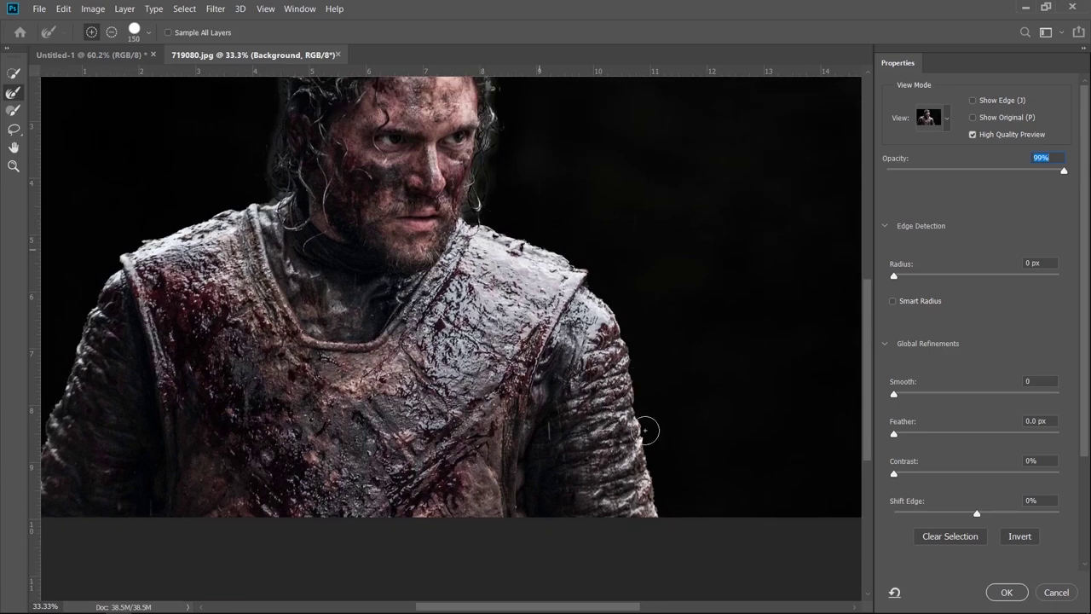
drag(535, 606, 493, 606)
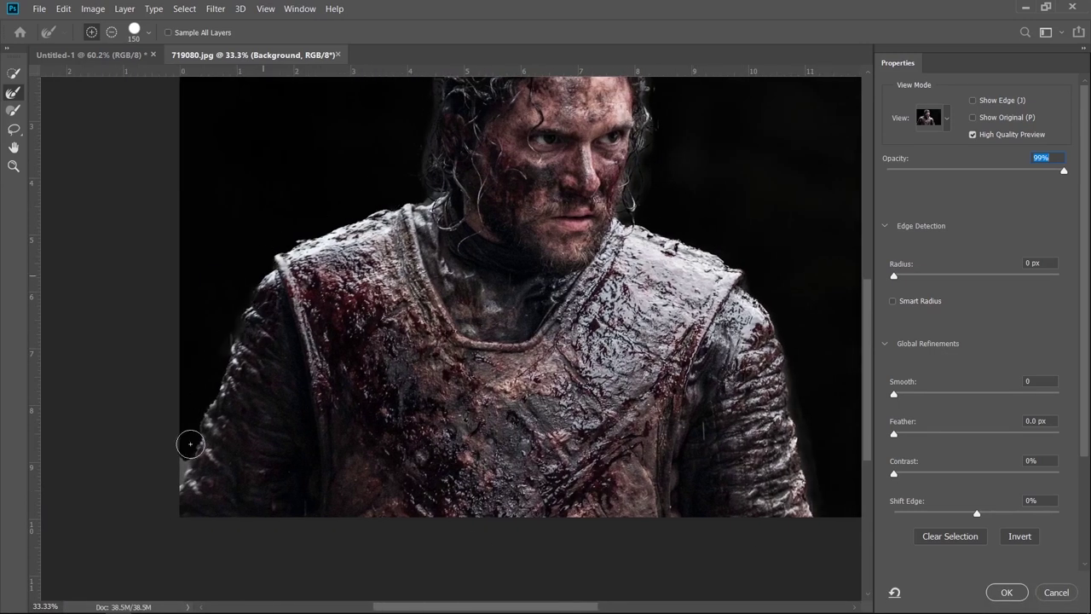
drag(366, 209, 187, 500)
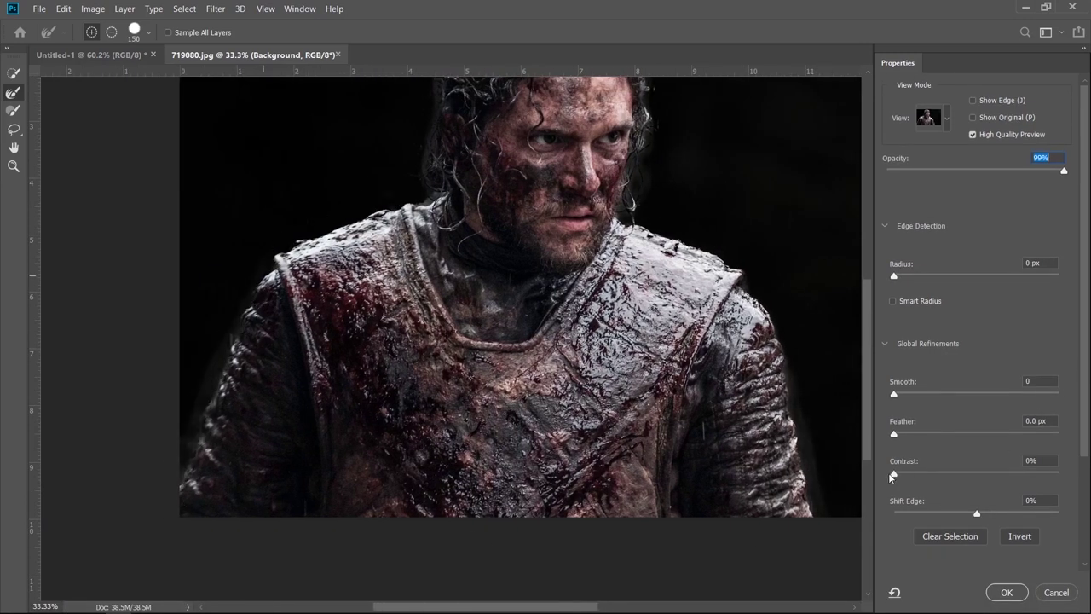
key(ctrl+minus)
Raise edge contrast to 33% and output to a new layer with layer mask
drag(893, 473, 923, 469)
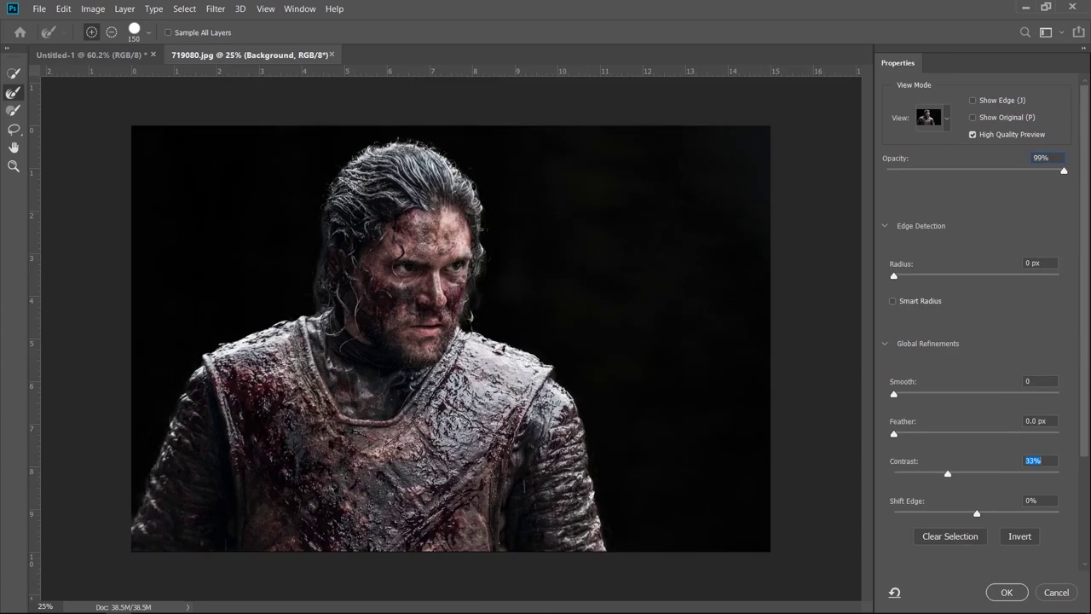
scroll(950, 467, down, 5)
click(1023, 526)
click(1006, 571)
click(1006, 592)
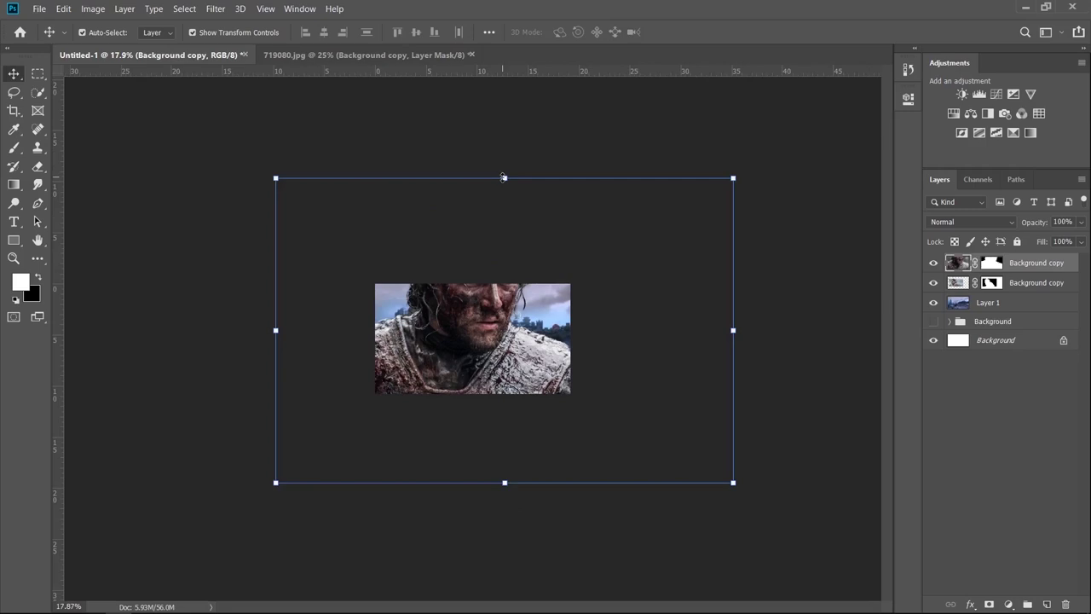
Scale the muddy Jon cut-out to about 26.75% and place it right of the fur-clad Jon
drag(504, 177, 504, 407)
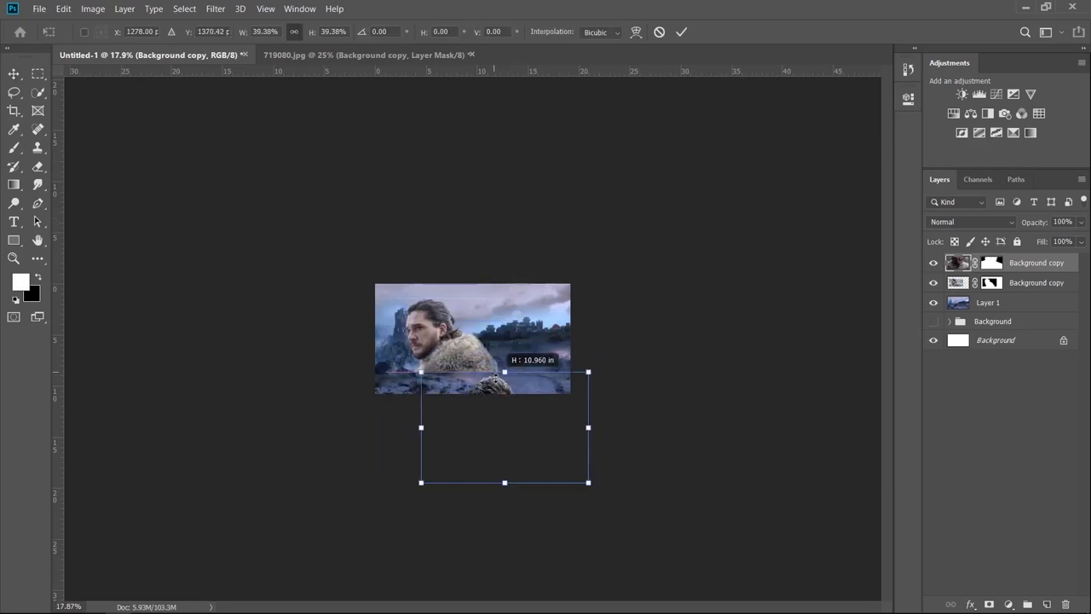
drag(504, 492, 504, 390)
key(ctrl+plus)
key(ctrl+plus)
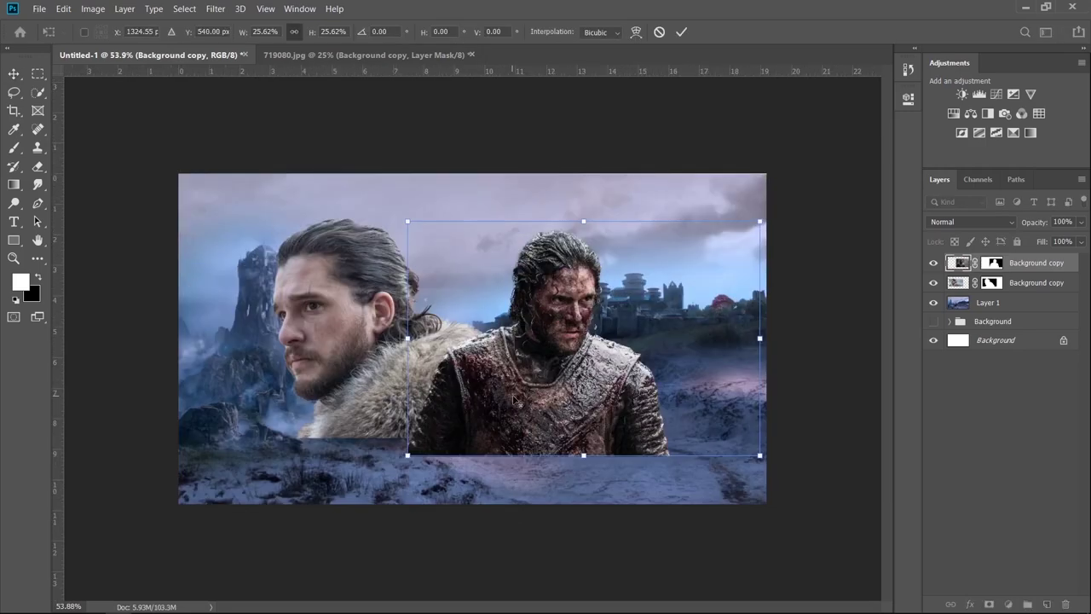
key(ctrl+plus)
key(ctrl+minus)
drag(595, 324, 632, 304)
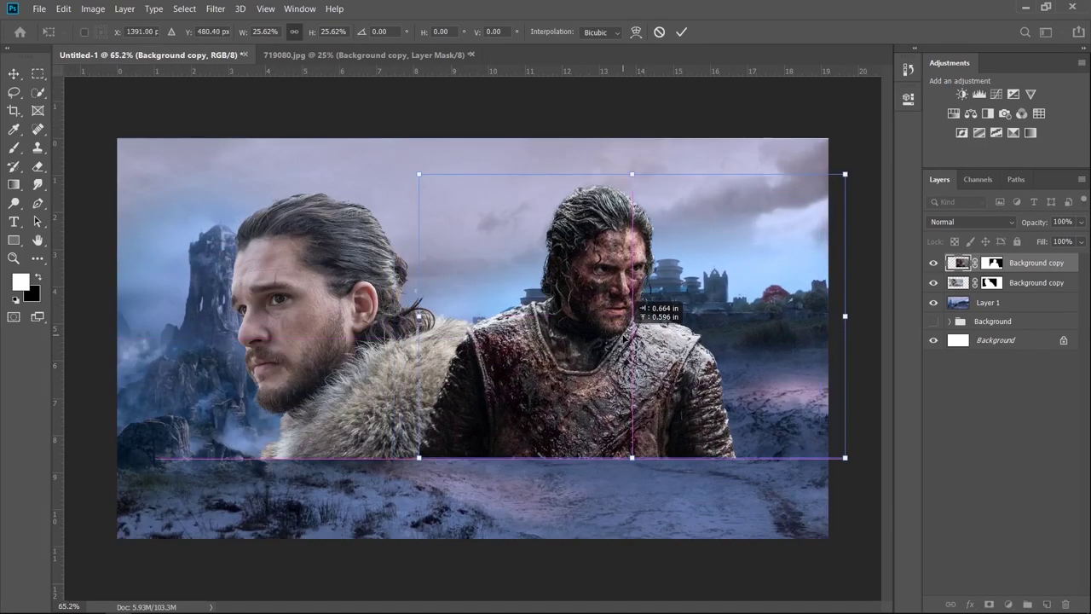
drag(638, 169, 638, 160)
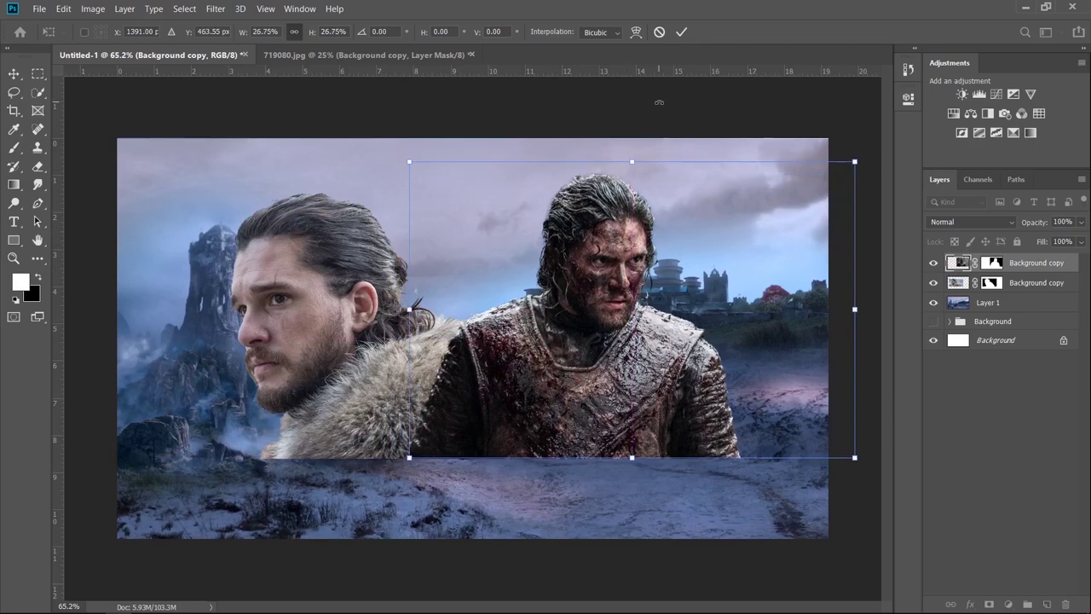
click(681, 31)
Check the layers and reselect the fur-clad Jon layer
scroll(524, 336, up, 2)
scroll(524, 336, up, 1)
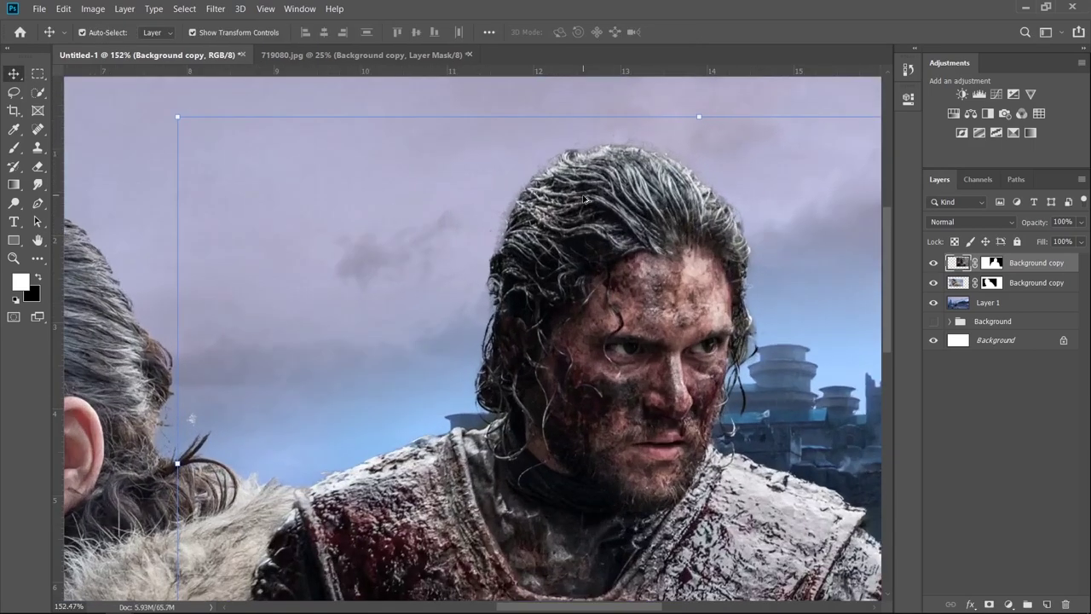
scroll(524, 335, up, 1)
scroll(524, 335, down, 1)
scroll(525, 336, down, 1)
scroll(525, 336, down, 1)
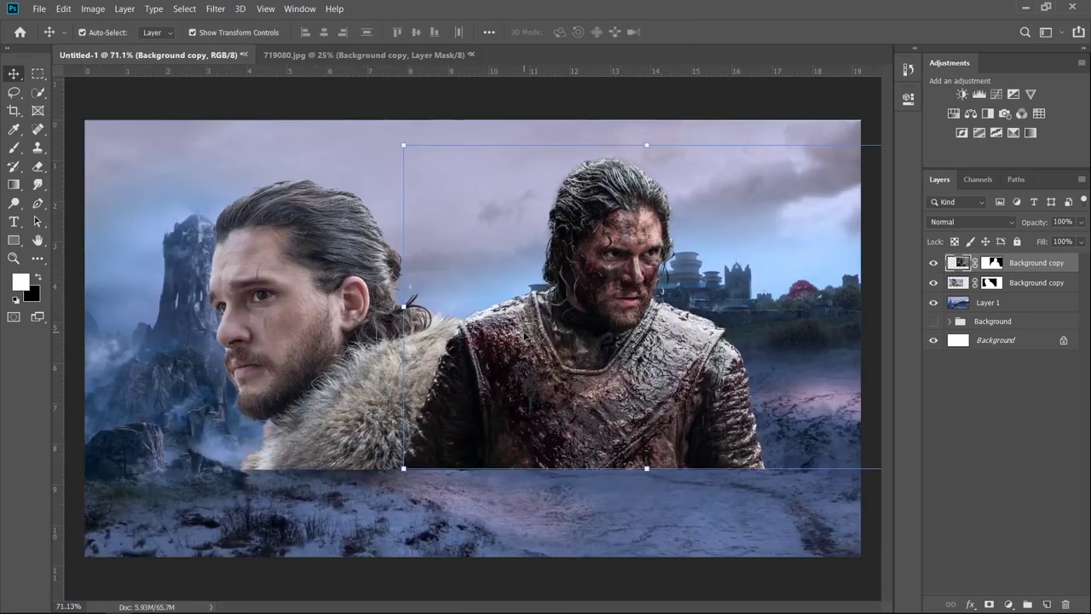
click(573, 365)
click(674, 343)
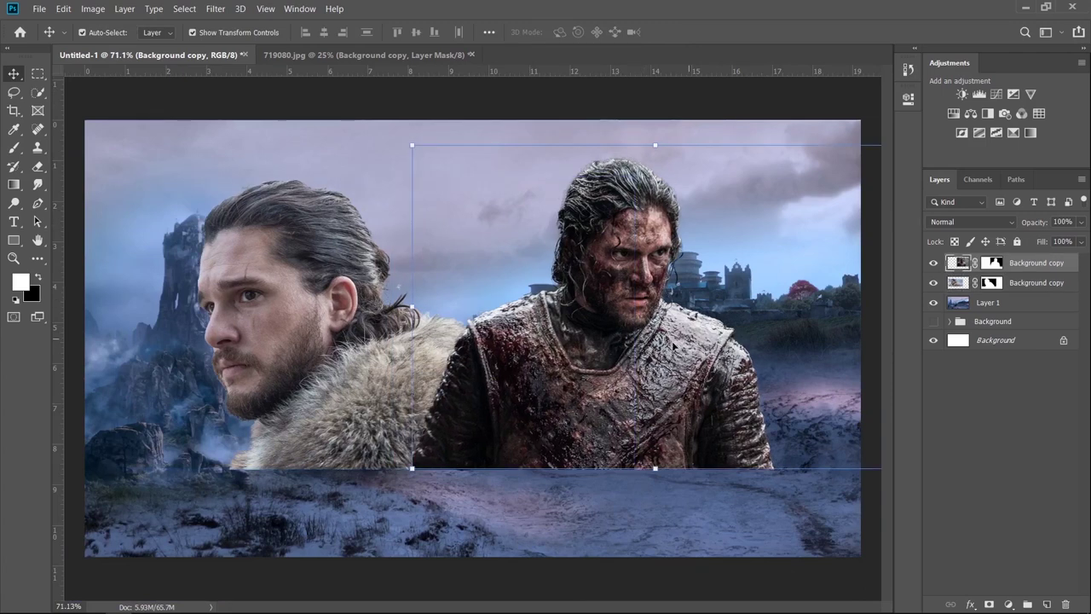
click(325, 364)
Convert both the fur-clad and muddy Jon layers to smart objects
right_click(1054, 291)
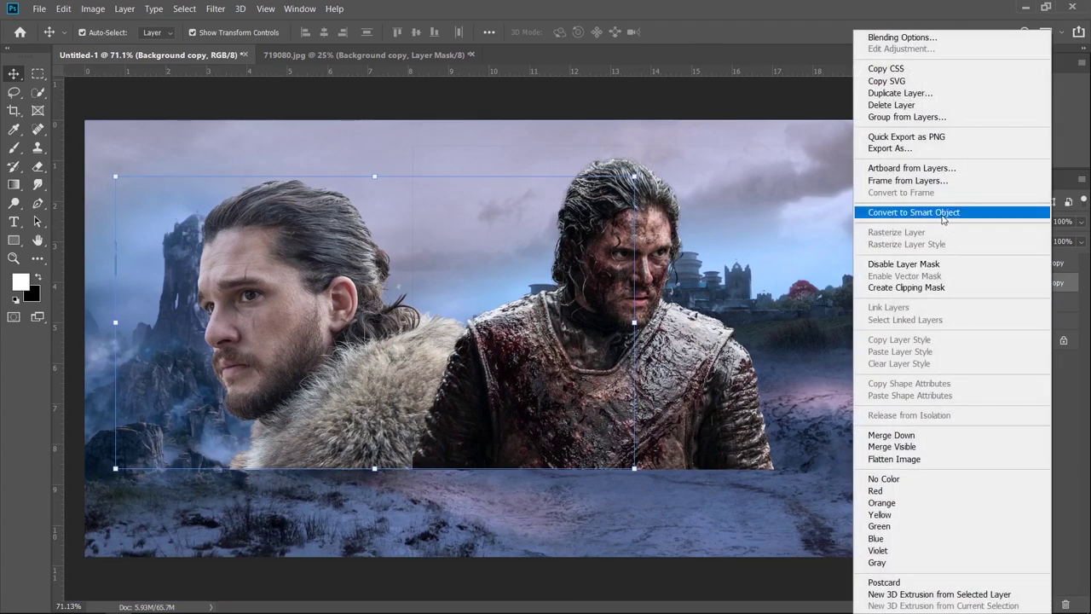
click(1006, 215)
right_click(1047, 264)
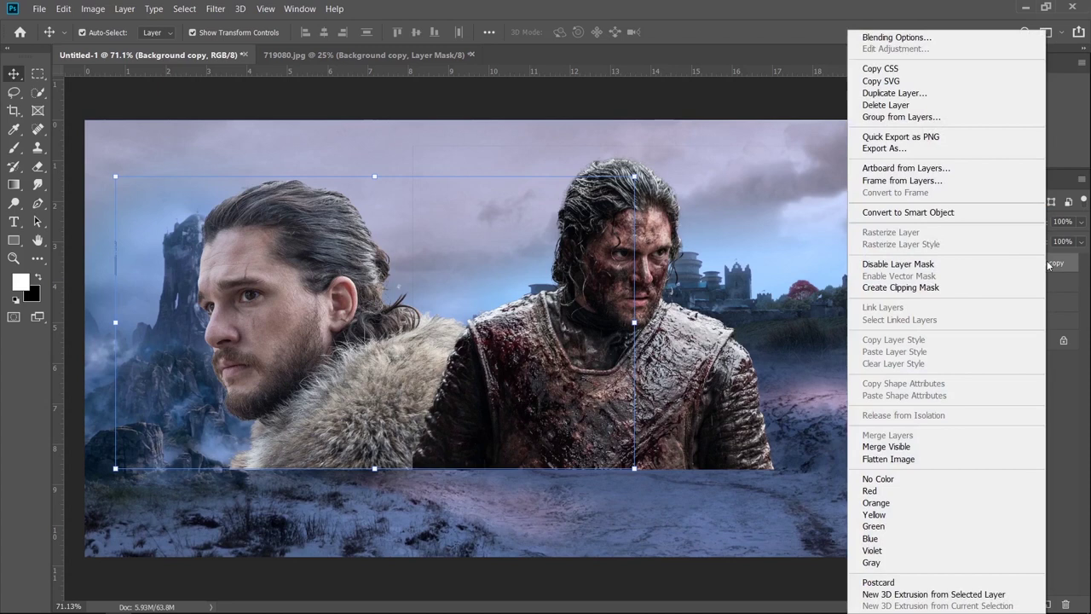
click(955, 213)
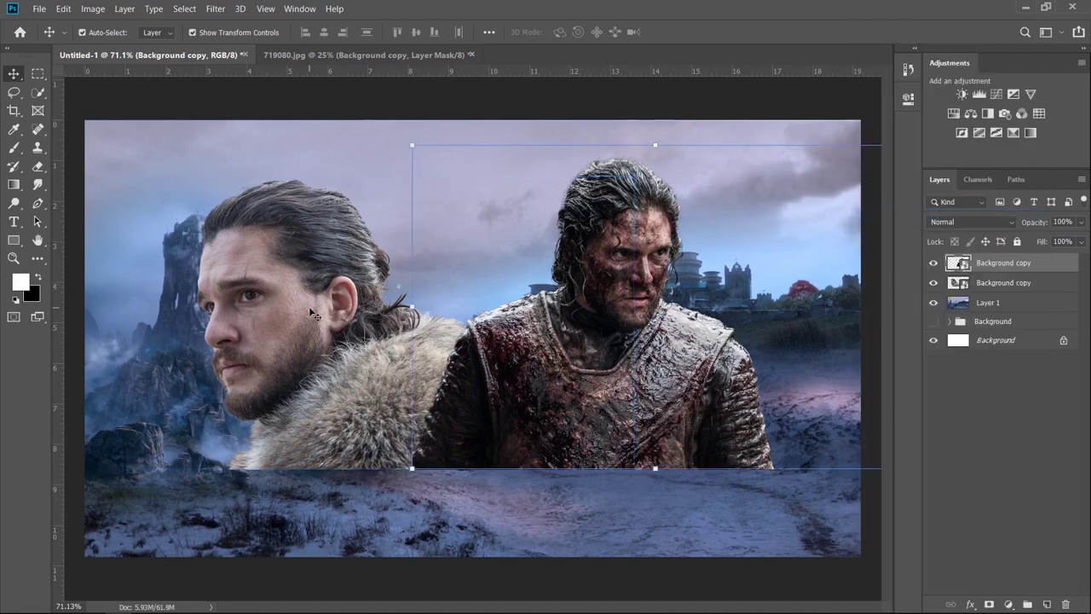
Scale the fur-clad Jon down to about 88% and shift it slightly right
drag(313, 316, 315, 307)
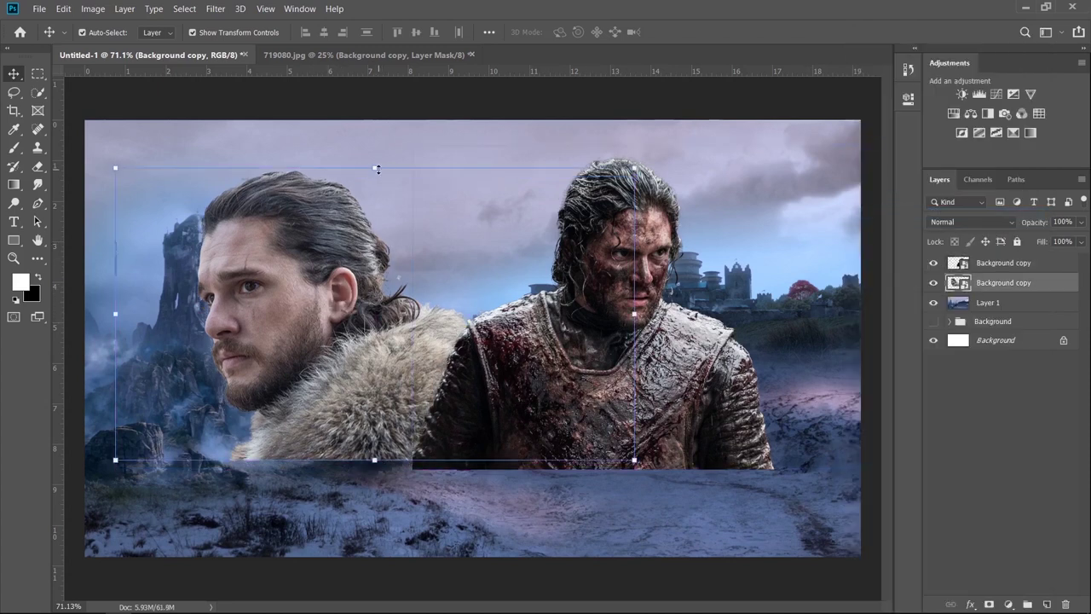
drag(377, 169, 375, 183)
drag(331, 304, 330, 328)
click(543, 32)
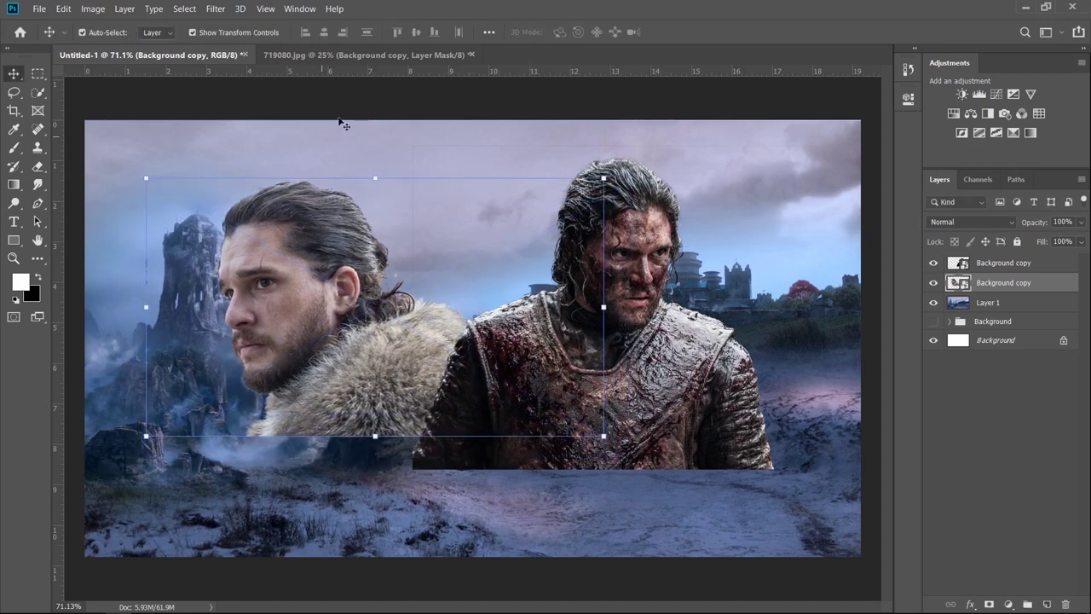
key(b)
key(alt+bracketright)
key(alt+Tab)
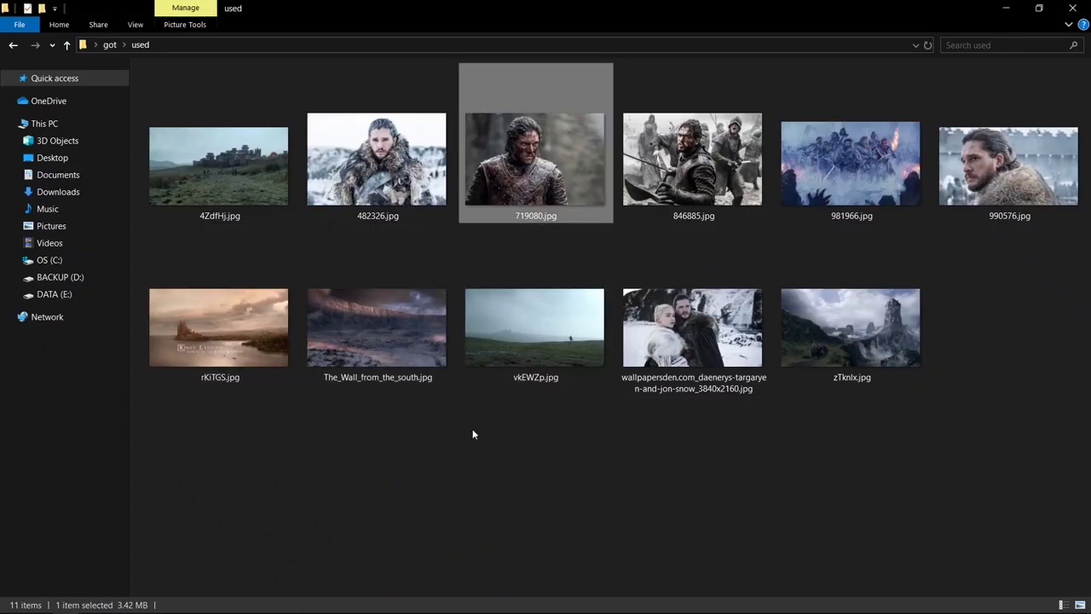
Open 482326.jpg, the snowy fur-cloaked portrait, in Photoshop and close 719080.jpg
mouse_move(392, 209)
mouse_down()
mouse_move(175, 579)
mouse_move(119, 604)
mouse_up()
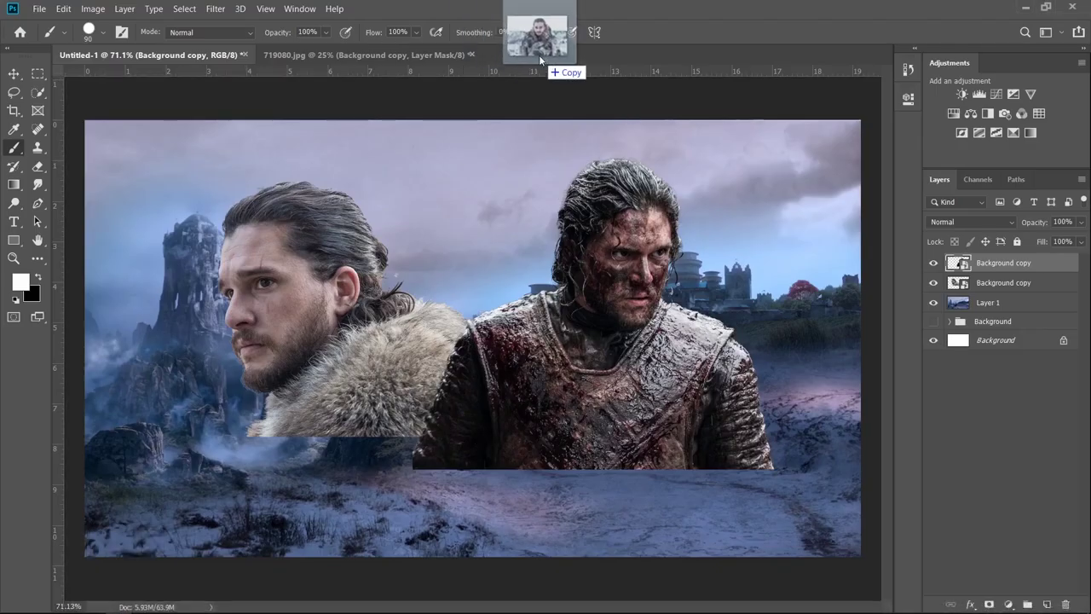
drag(119, 603, 539, 55)
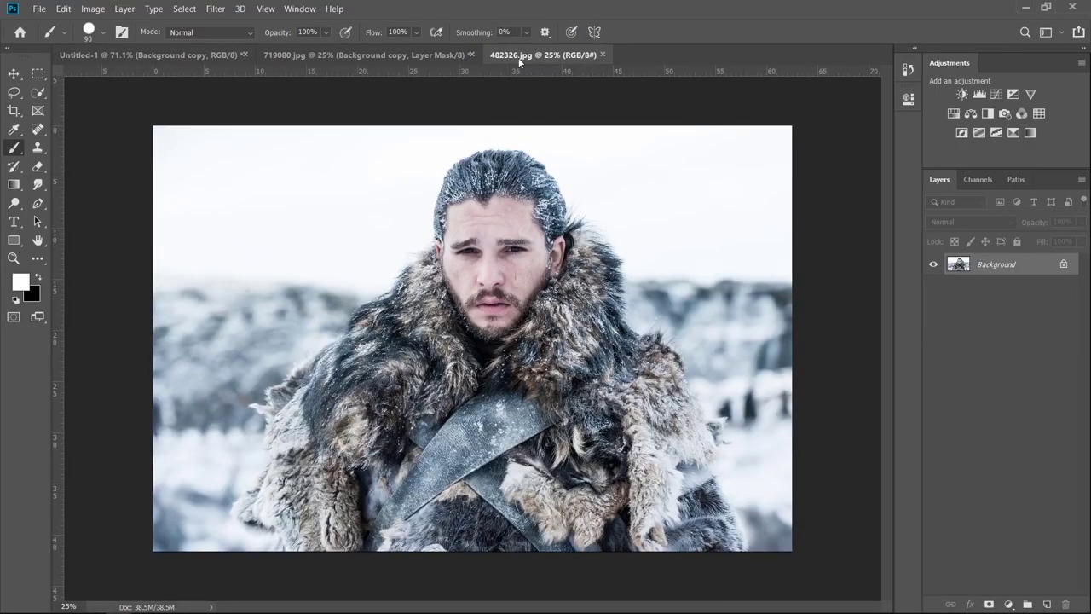
click(471, 54)
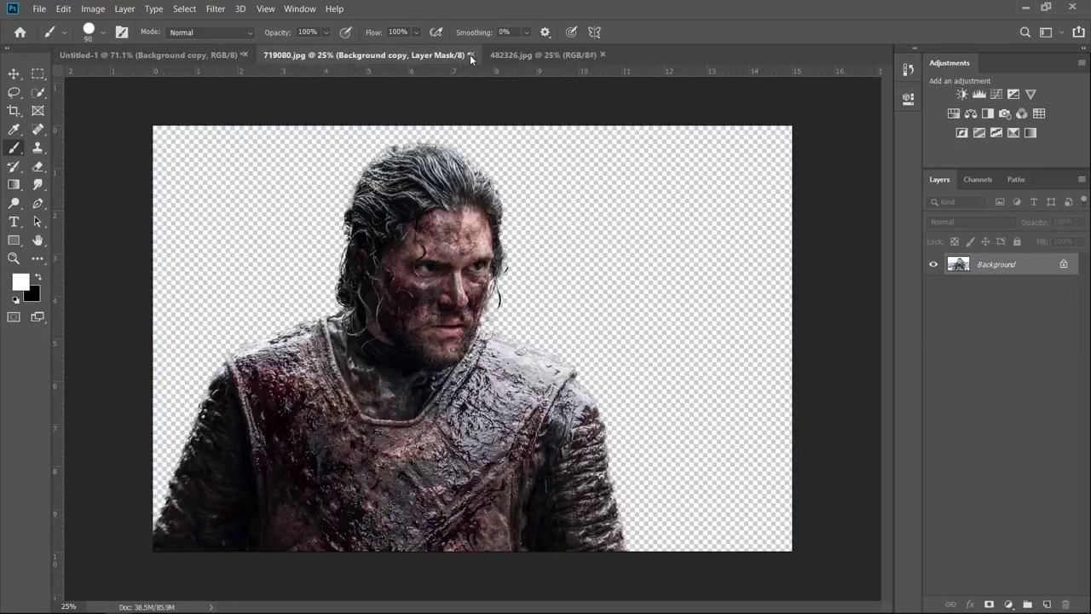
Select the fur-clad man, refine his fur edges, and output a new layer with layer mask
key(w)
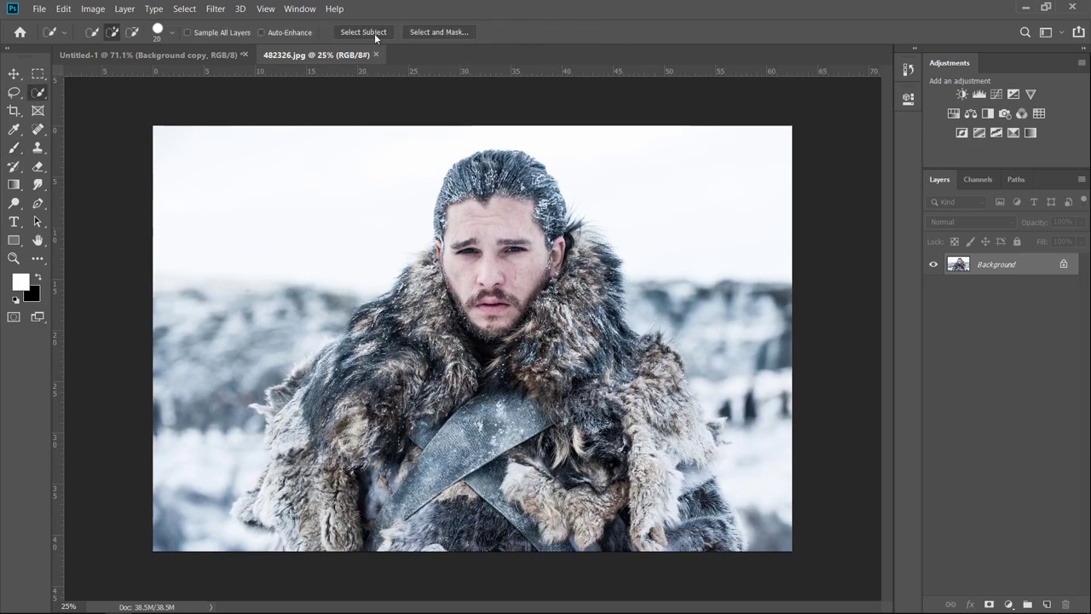
click(372, 33)
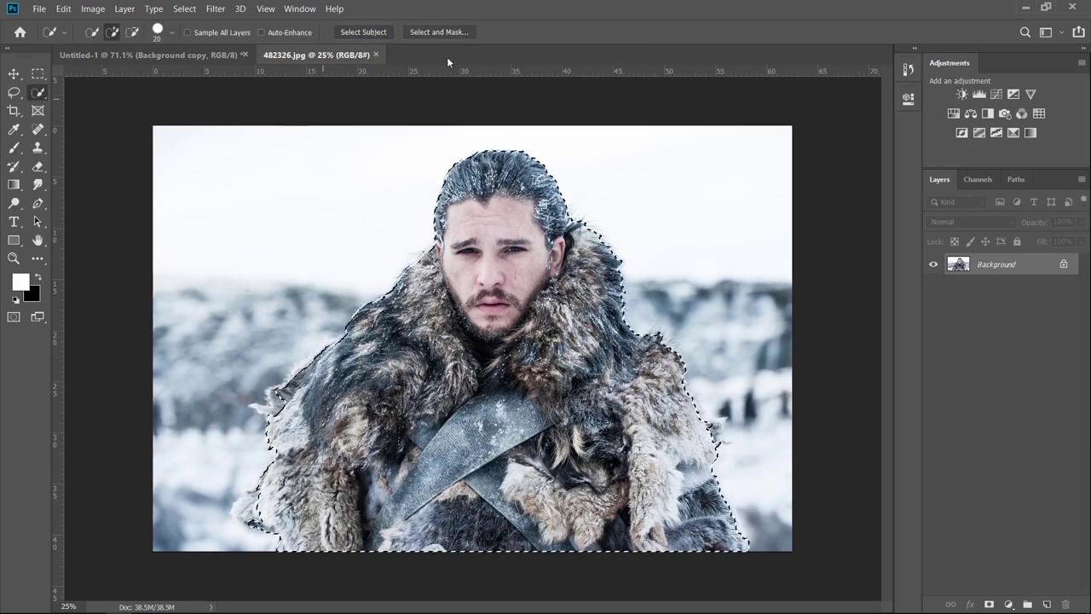
click(439, 31)
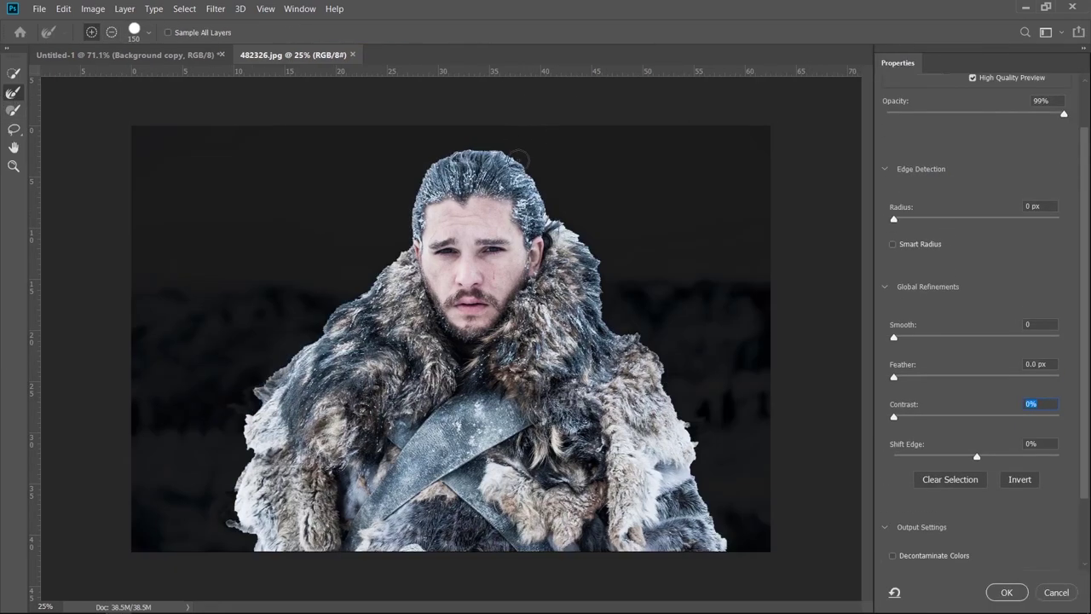
mouse_move(397, 249)
mouse_down()
mouse_move(243, 417)
mouse_move(250, 529)
mouse_up()
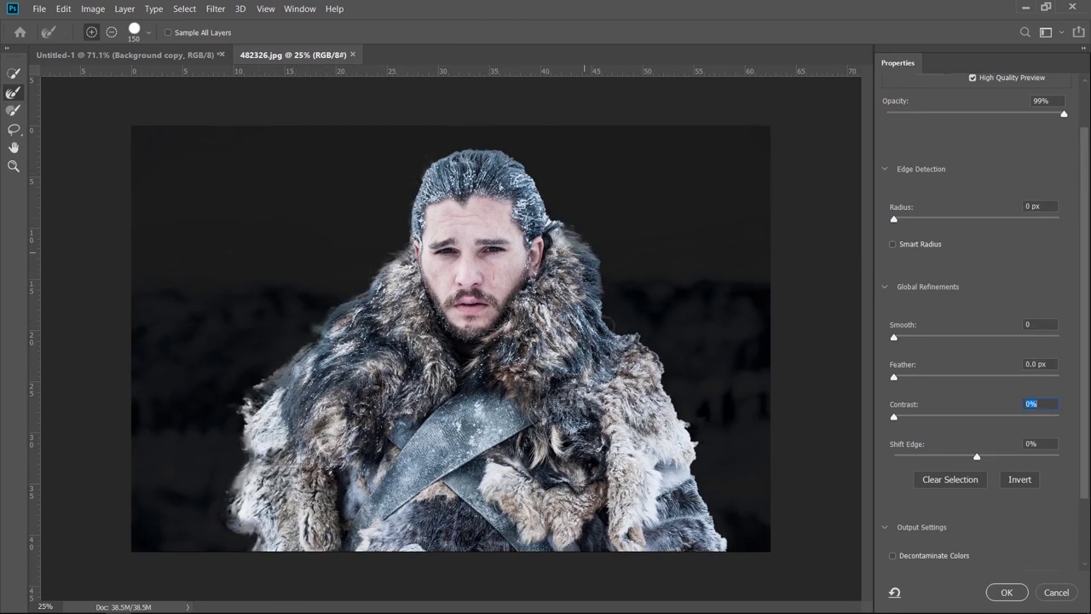
drag(676, 426, 716, 533)
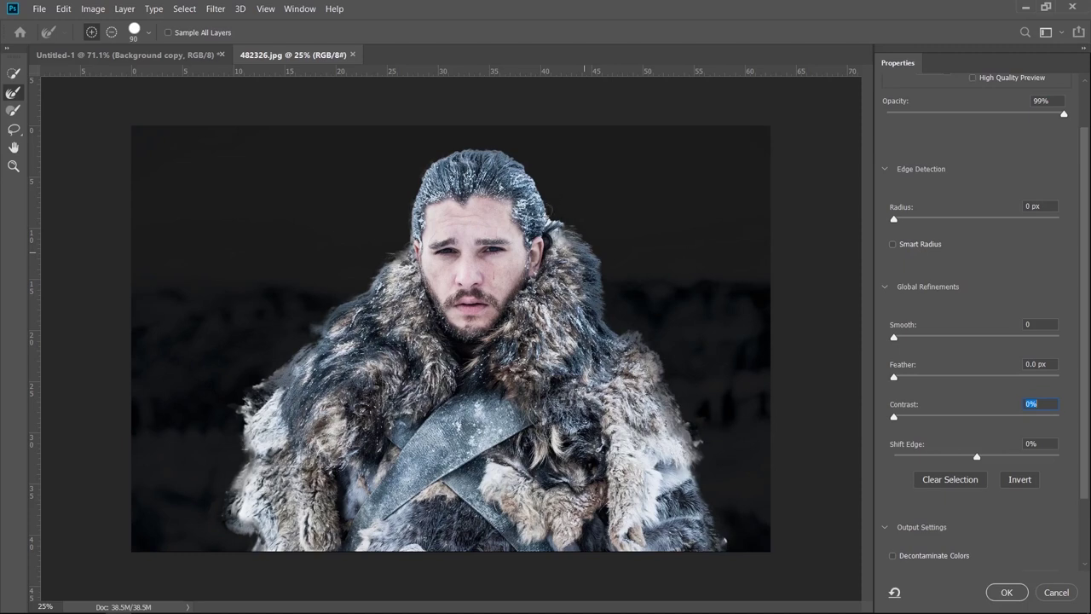
key(bracketleft)
key(bracketleft)
key(bracketleft)
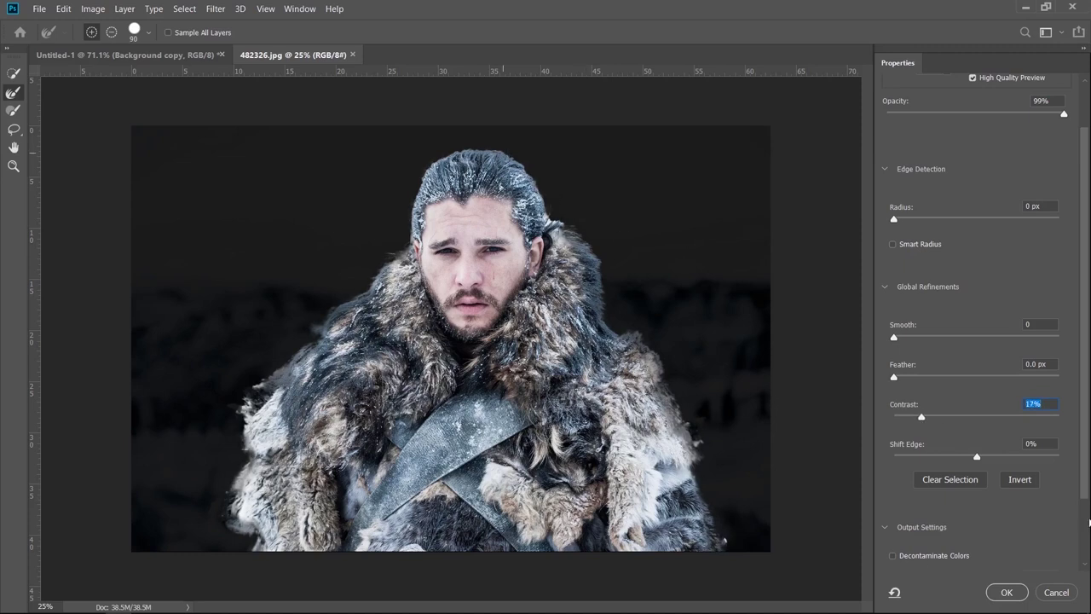
scroll(1090, 522, down, 2)
click(998, 526)
click(980, 578)
click(1004, 590)
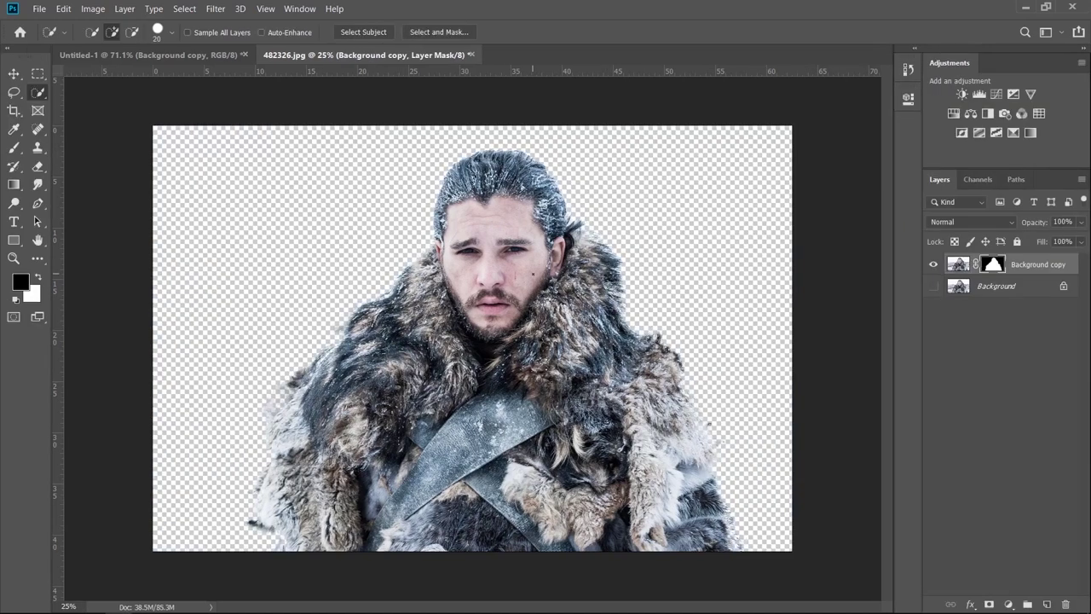
Paint the mask edges with a size-300 black Overlay brush to remove fuzzy fringes
alt+click(993, 264)
click(14, 147)
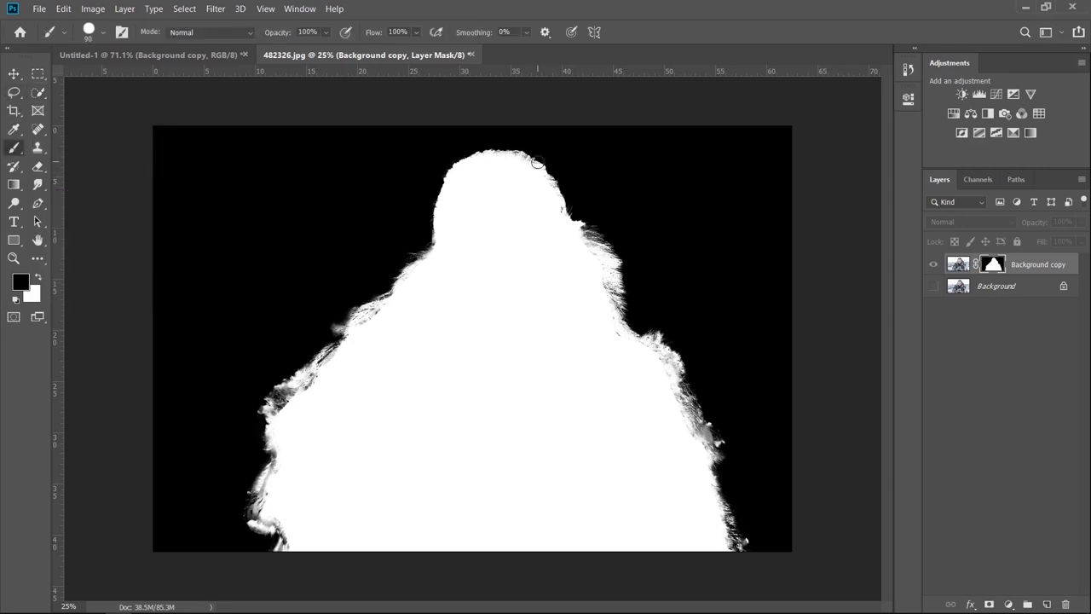
click(209, 31)
click(213, 228)
drag(258, 430, 345, 322)
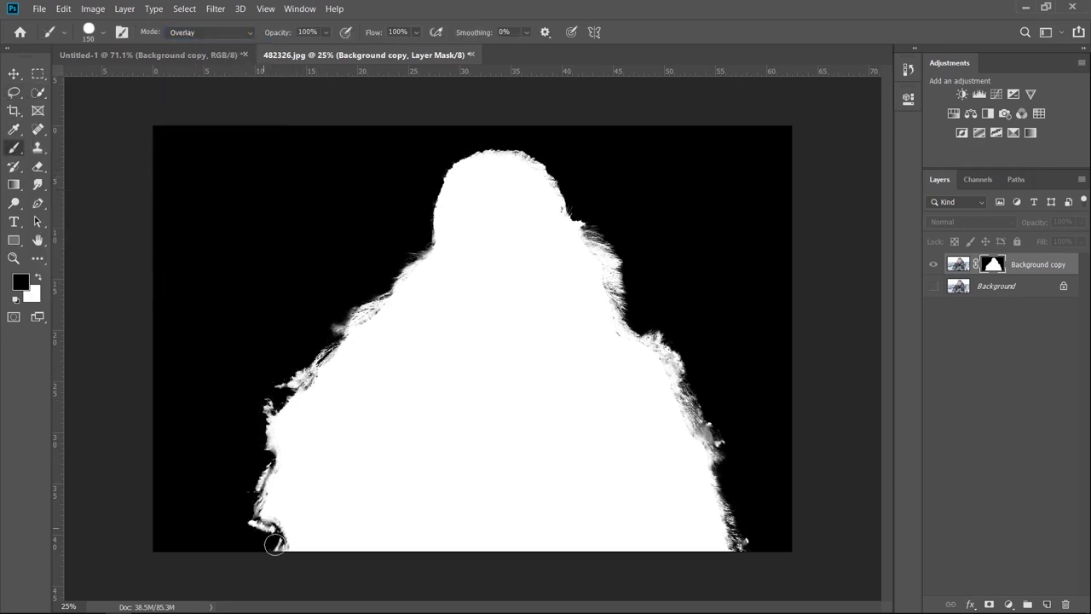
key(bracketright)
key(bracketright)
key(bracketright)
drag(673, 363, 737, 533)
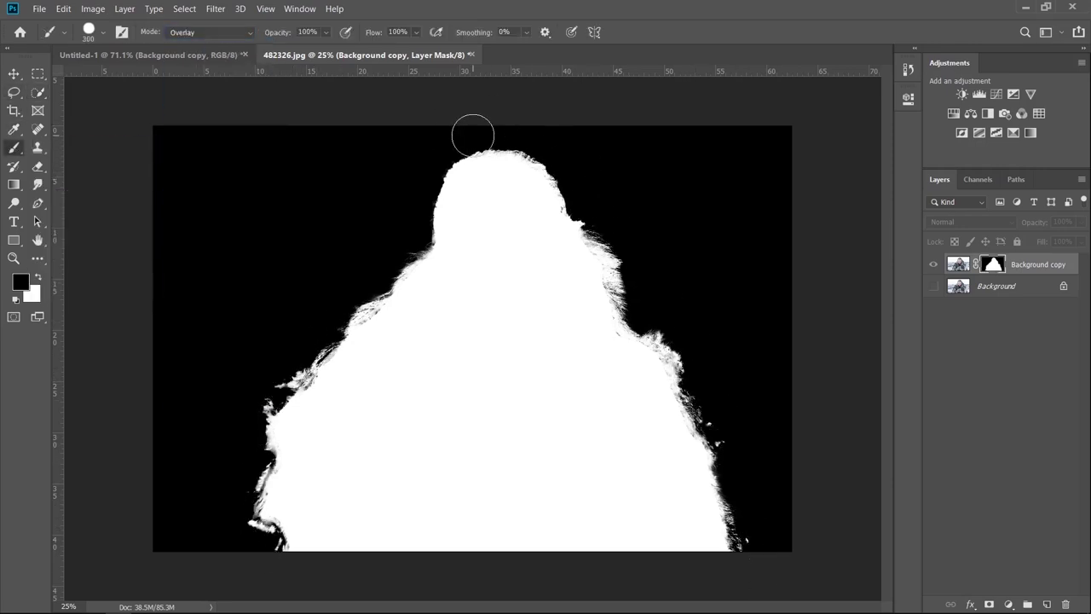
alt+click(993, 264)
key(v)
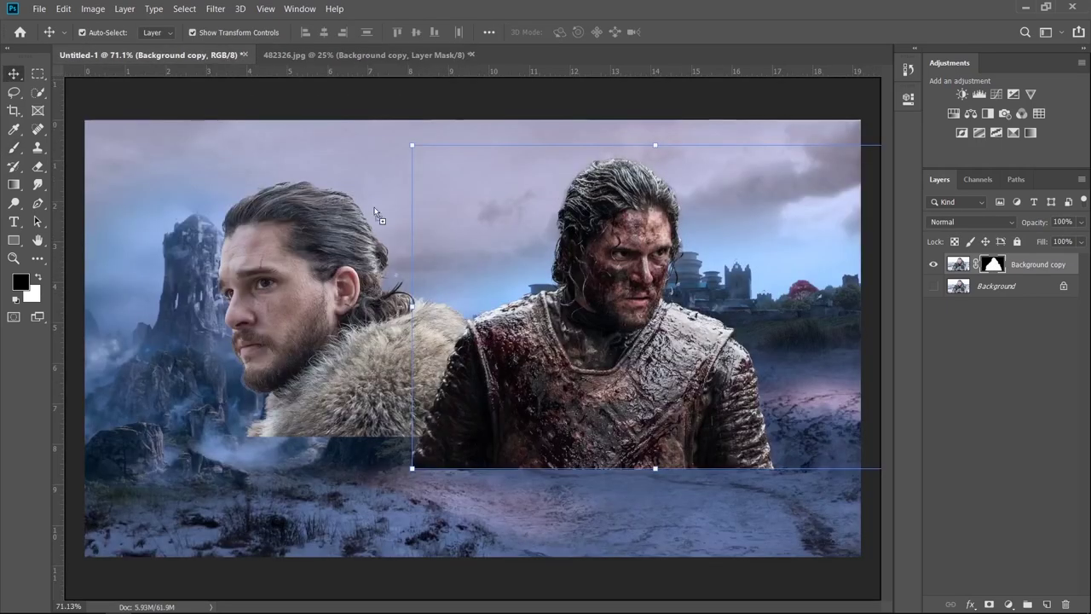
Bring the fur-clad cut-out into Untitled-1 and scale it to about 34% front-centre
drag(515, 231, 537, 263)
key(x)
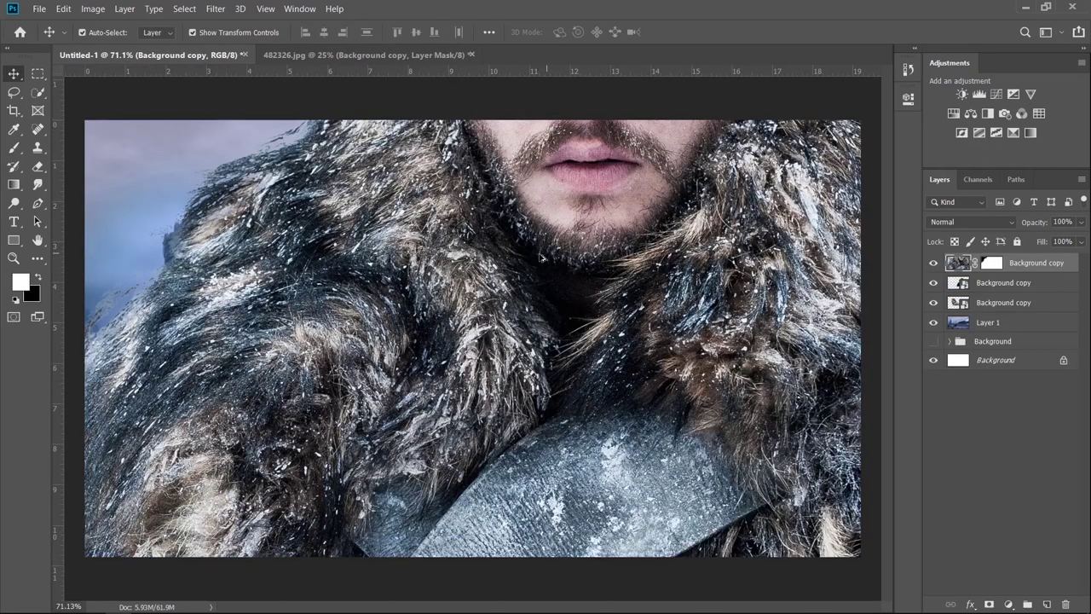
key(ctrl+minus)
key(ctrl+minus)
key(ctrl+minus)
key(ctrl+minus)
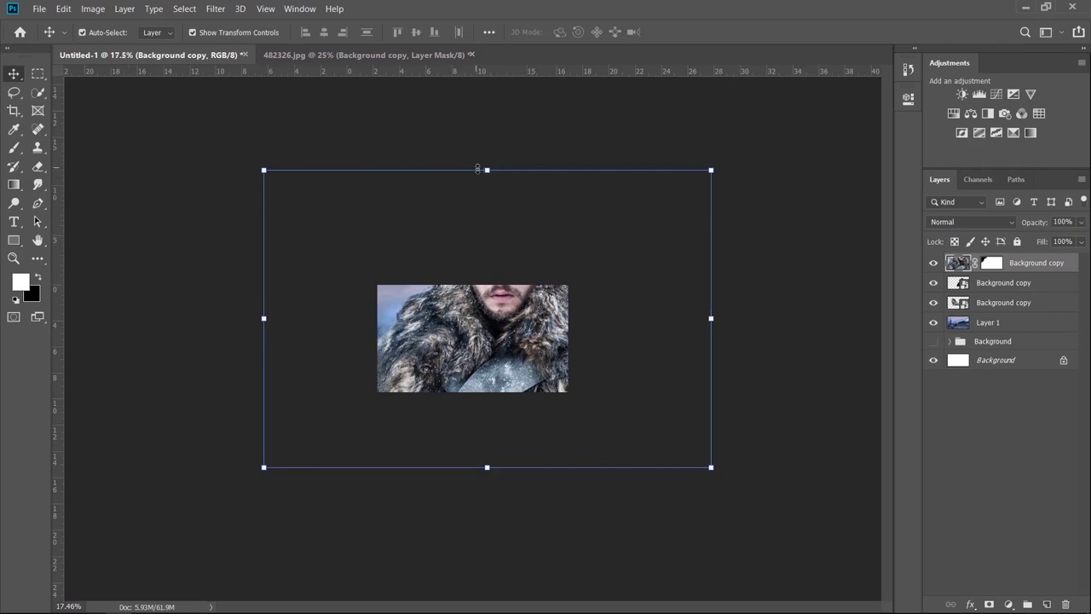
mouse_move(478, 169)
mouse_down()
mouse_move(483, 390)
mouse_move(488, 324)
mouse_up()
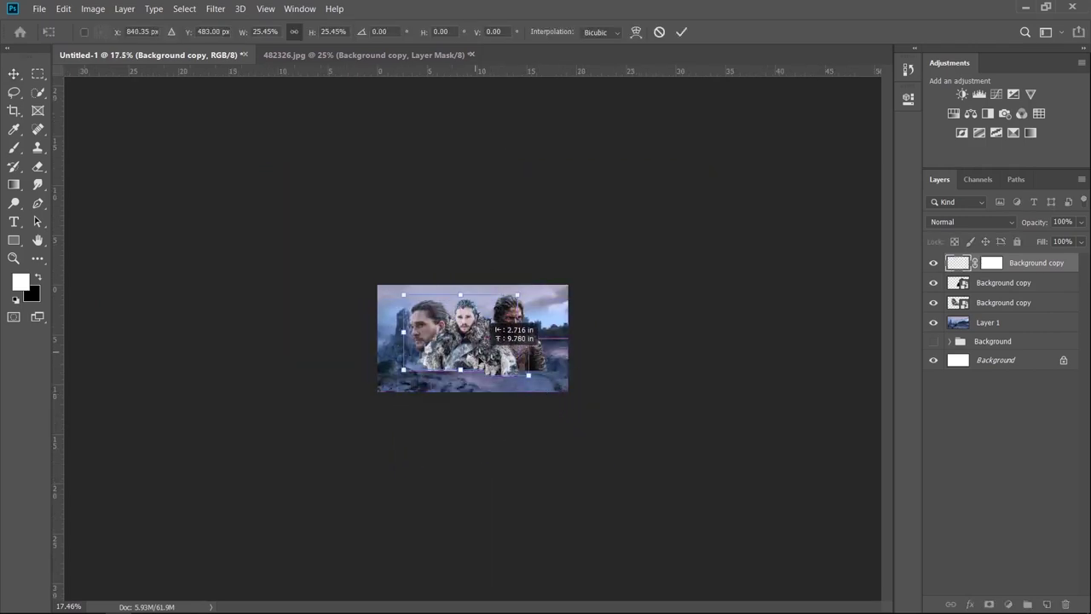
scroll(490, 327, up, 3)
scroll(504, 288, up, 2)
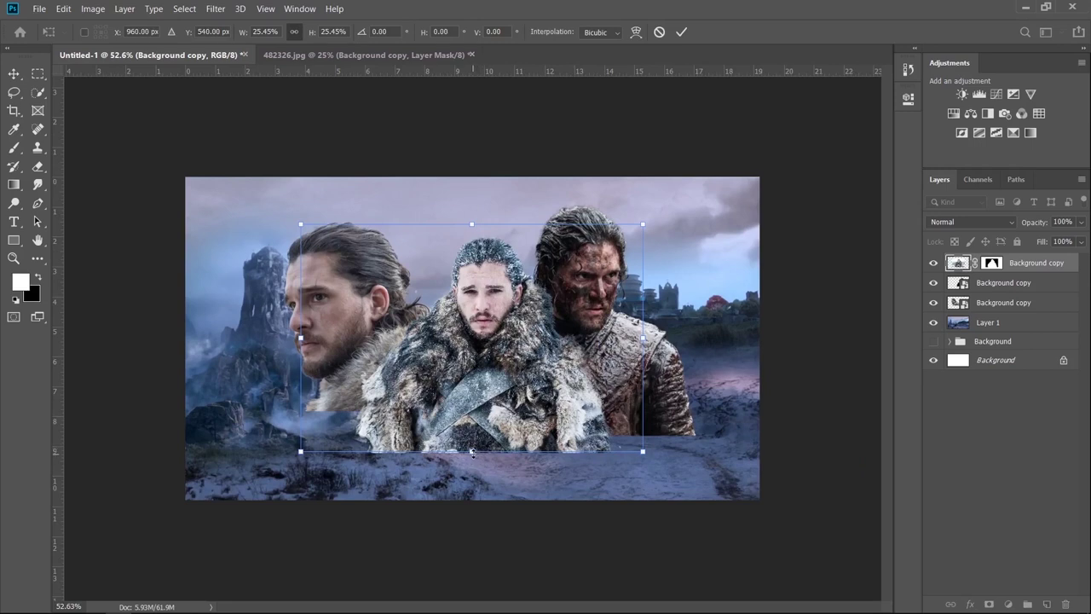
drag(474, 453, 471, 516)
mouse_move(483, 430)
mouse_down()
mouse_move(479, 404)
mouse_move(478, 414)
mouse_up()
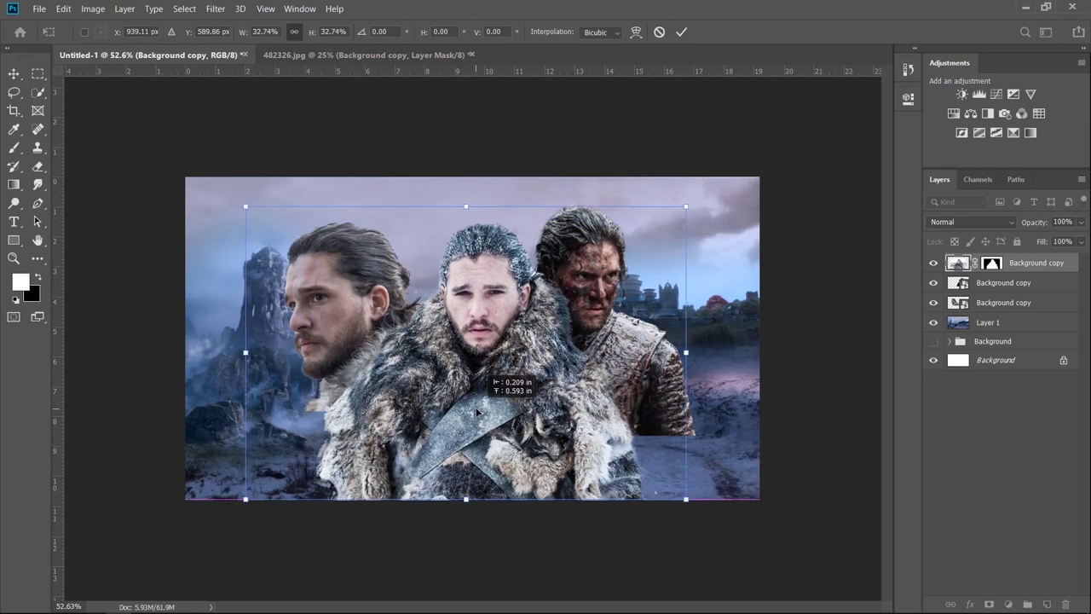
drag(462, 206, 461, 195)
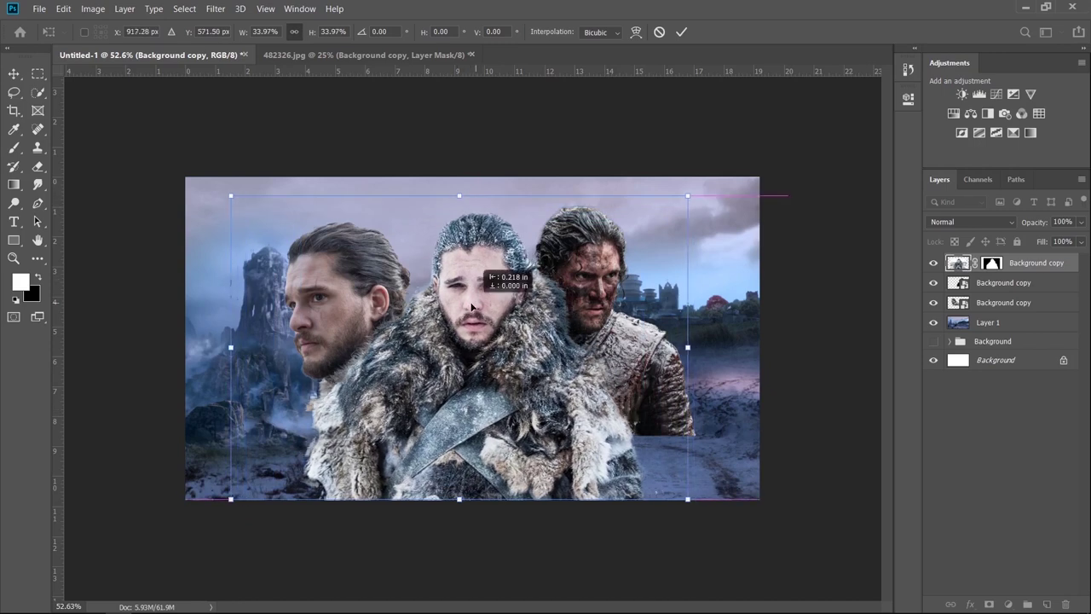
click(833, 389)
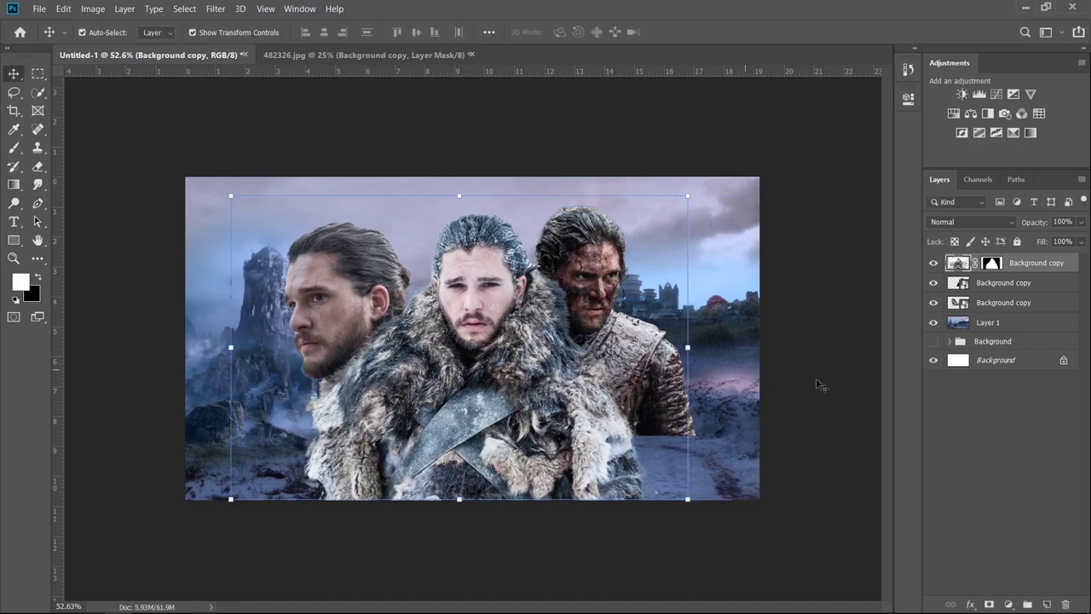
Shrink and reposition the left figure, and shift the right figure further right
key(ctrl+plus)
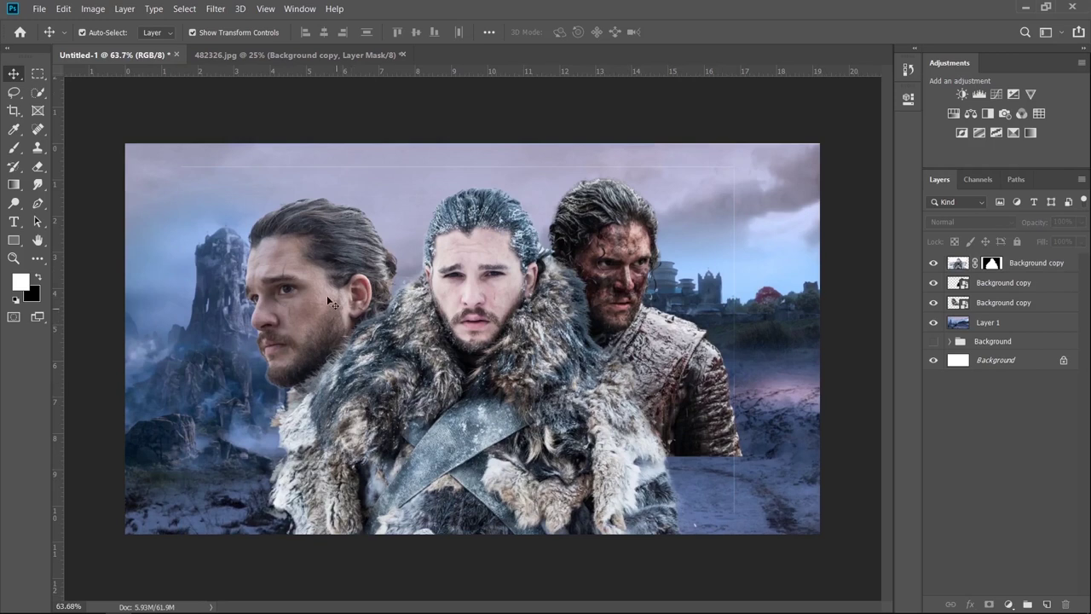
click(327, 295)
drag(386, 198, 384, 223)
drag(350, 256, 322, 250)
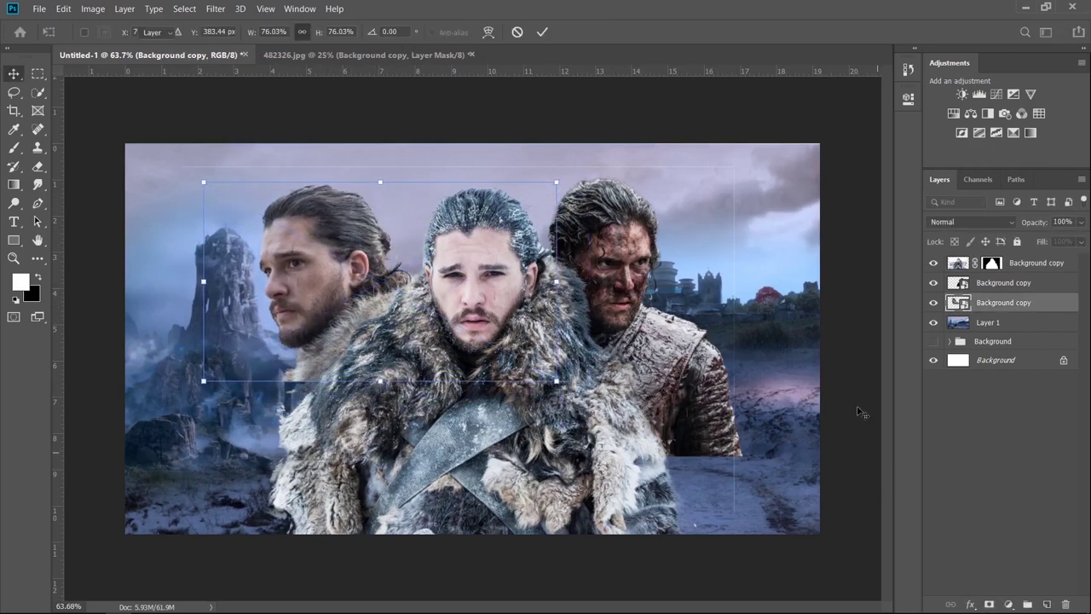
key(Return)
drag(638, 300, 648, 300)
click(490, 359)
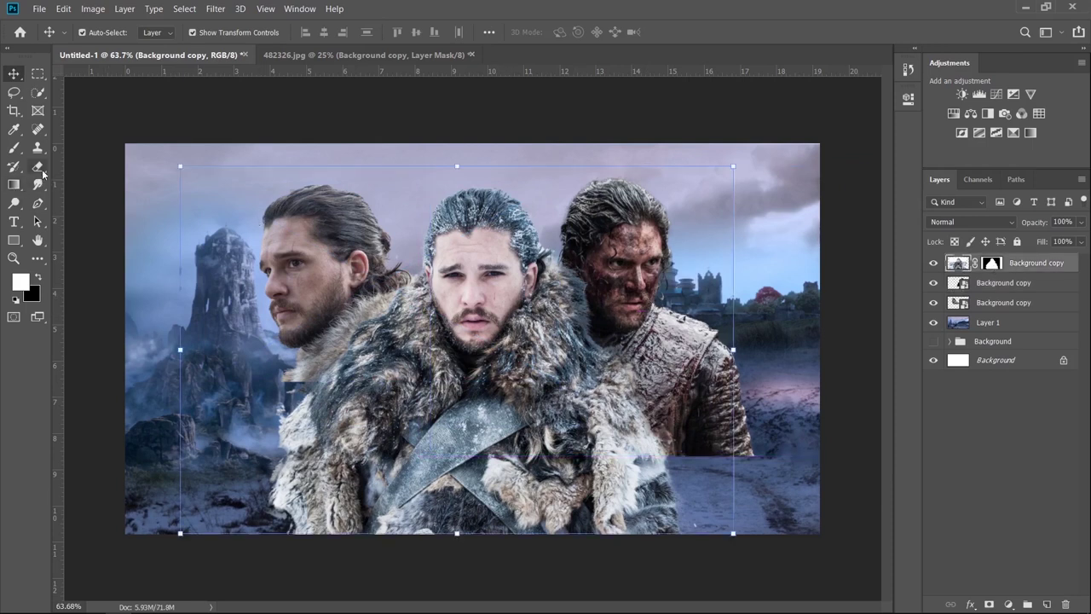
Reset the brush to Normal with black on the middle figure's mask, then nudge the figure slightly right
click(16, 148)
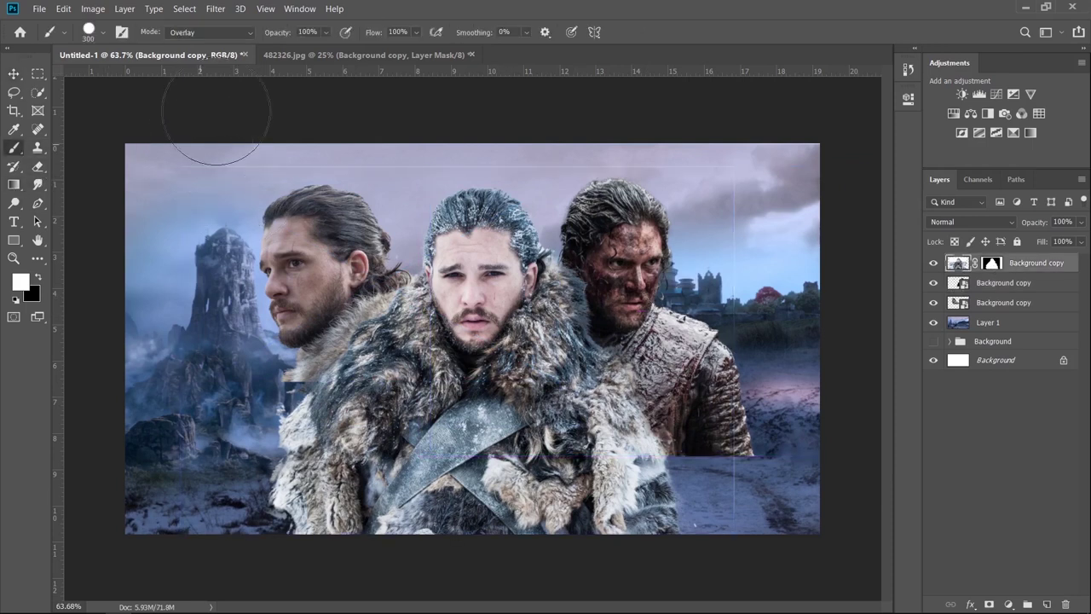
click(233, 32)
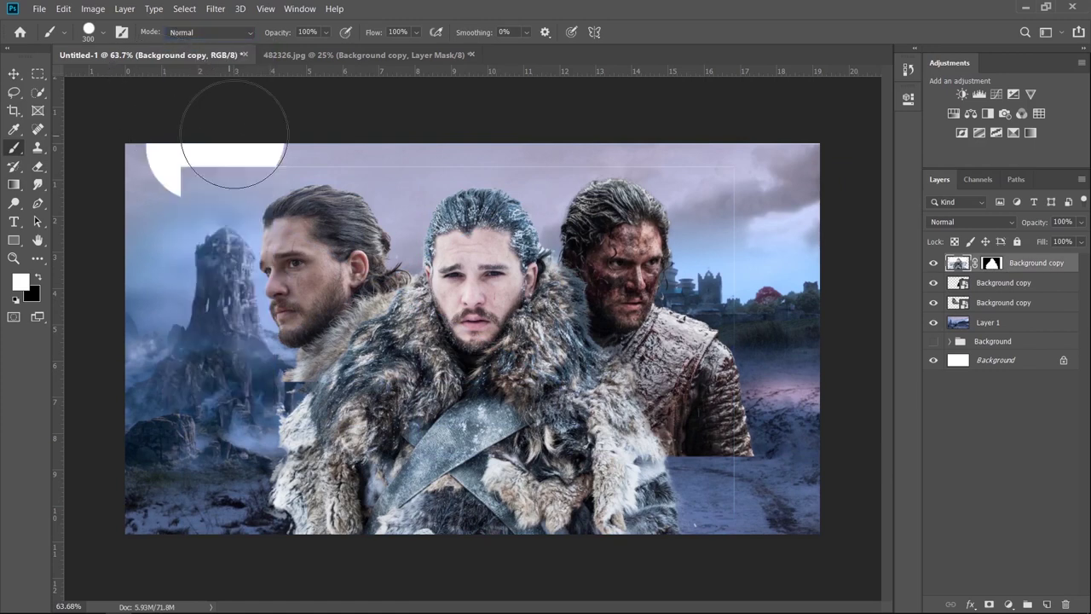
click(991, 263)
key(x)
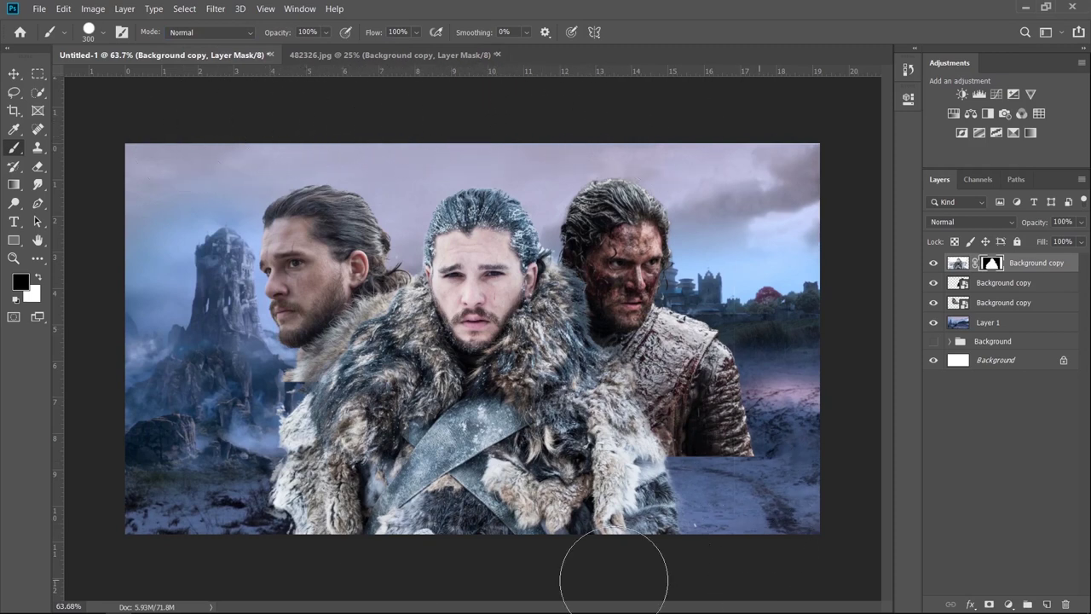
key(v)
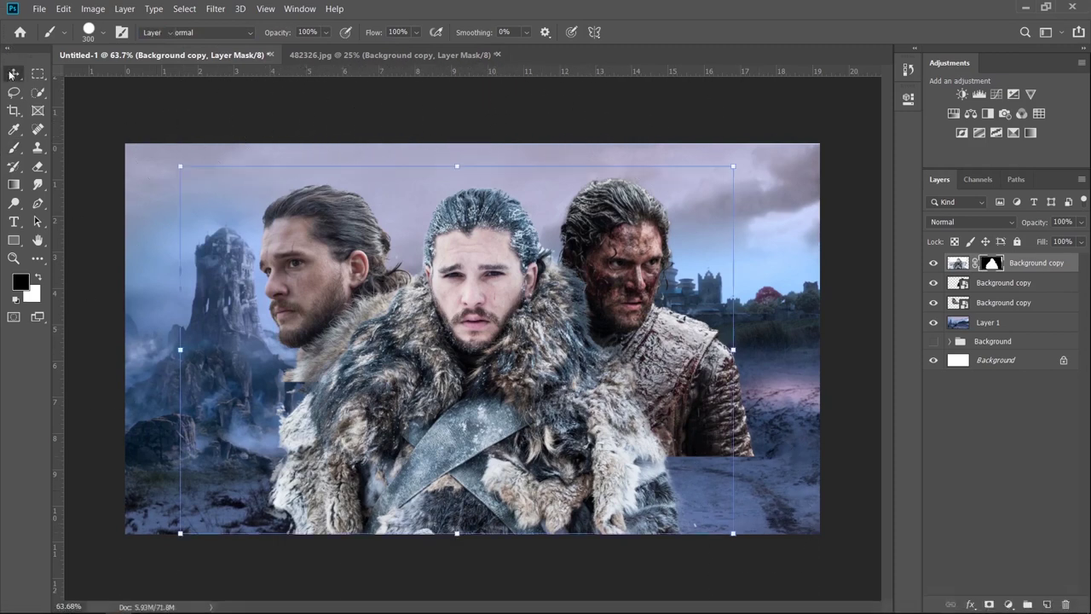
drag(498, 340, 508, 340)
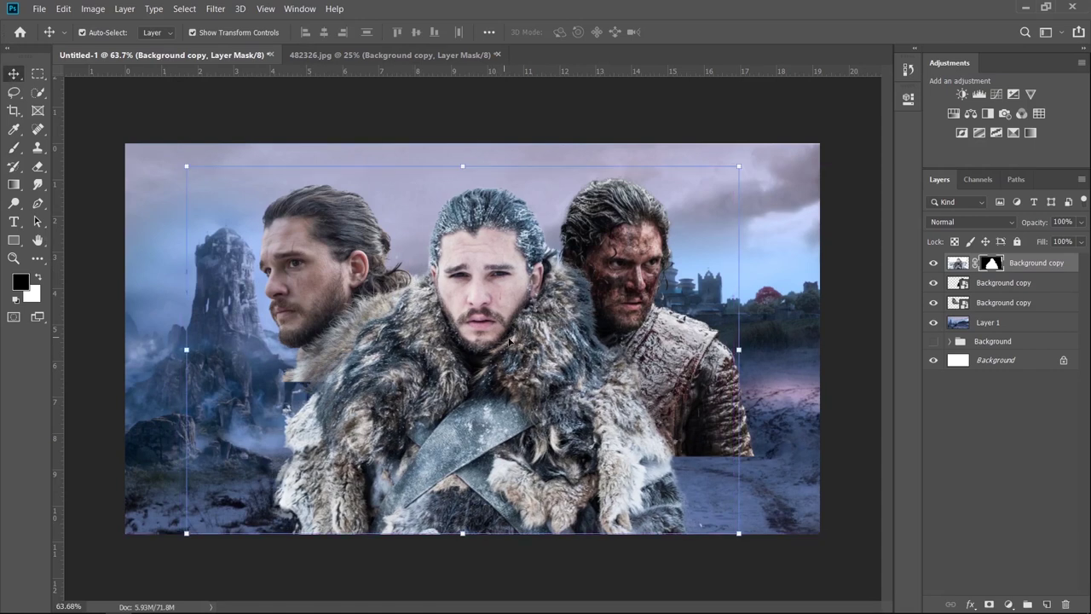
Apply the middle figure's layer mask and shift the middle and left Jons slightly left
right_click(1023, 264)
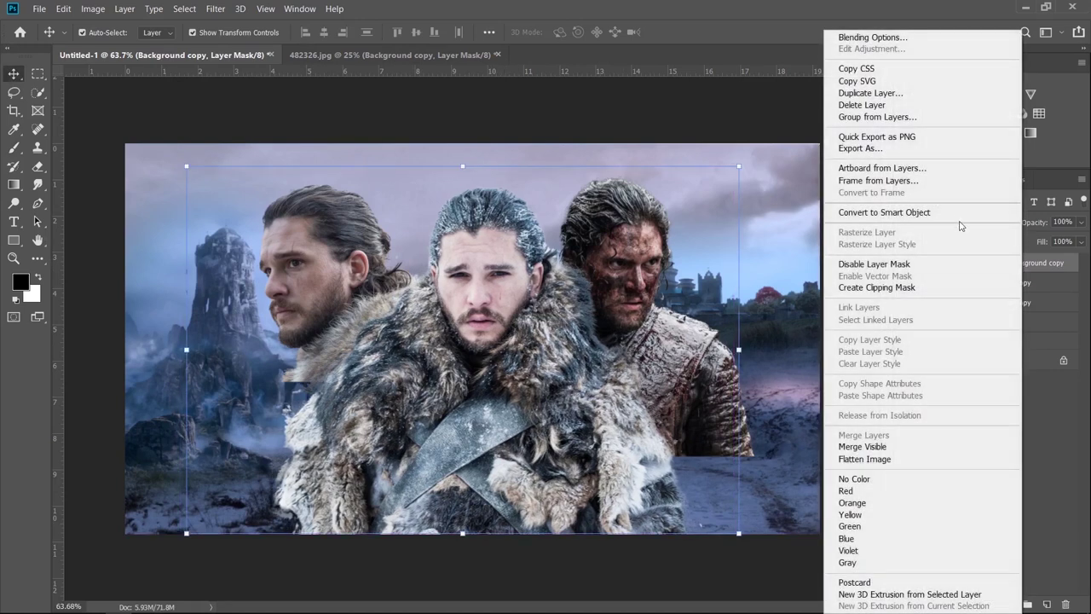
click(904, 209)
drag(332, 252, 329, 250)
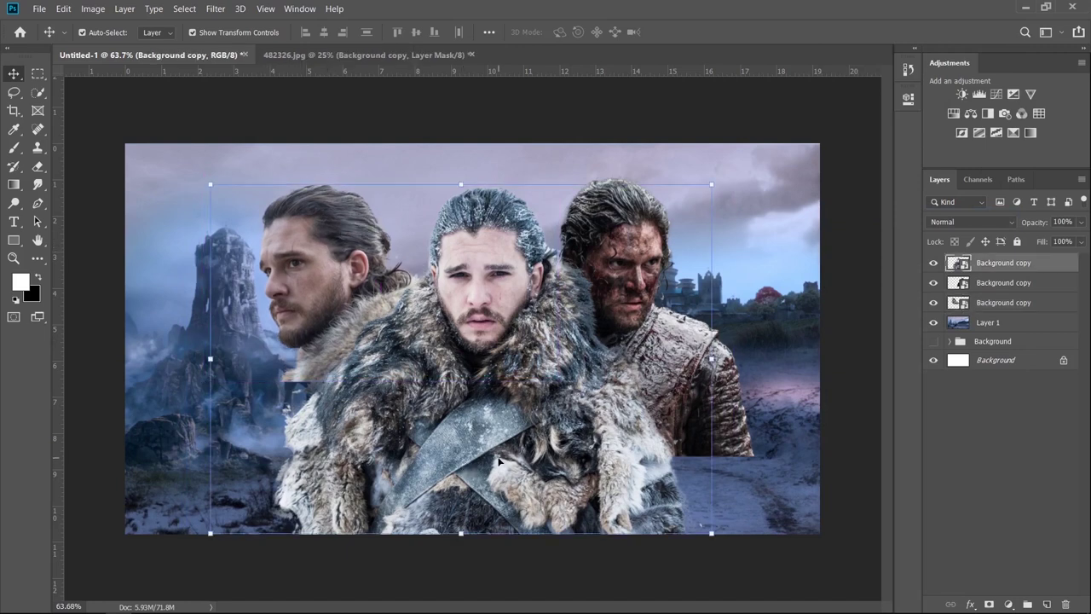
drag(463, 466, 451, 463)
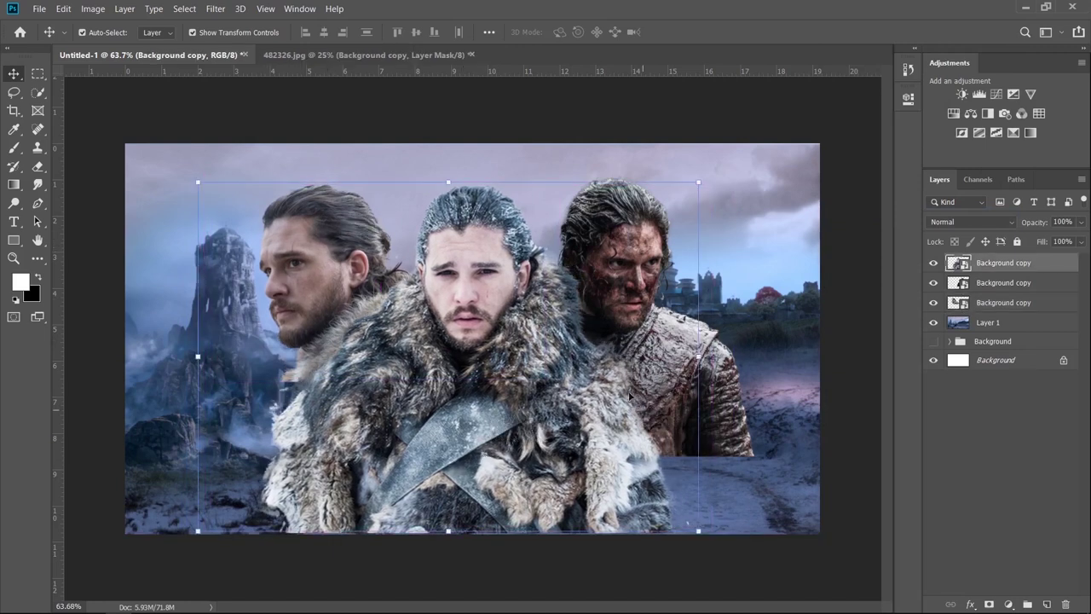
drag(330, 251, 323, 251)
click(744, 317)
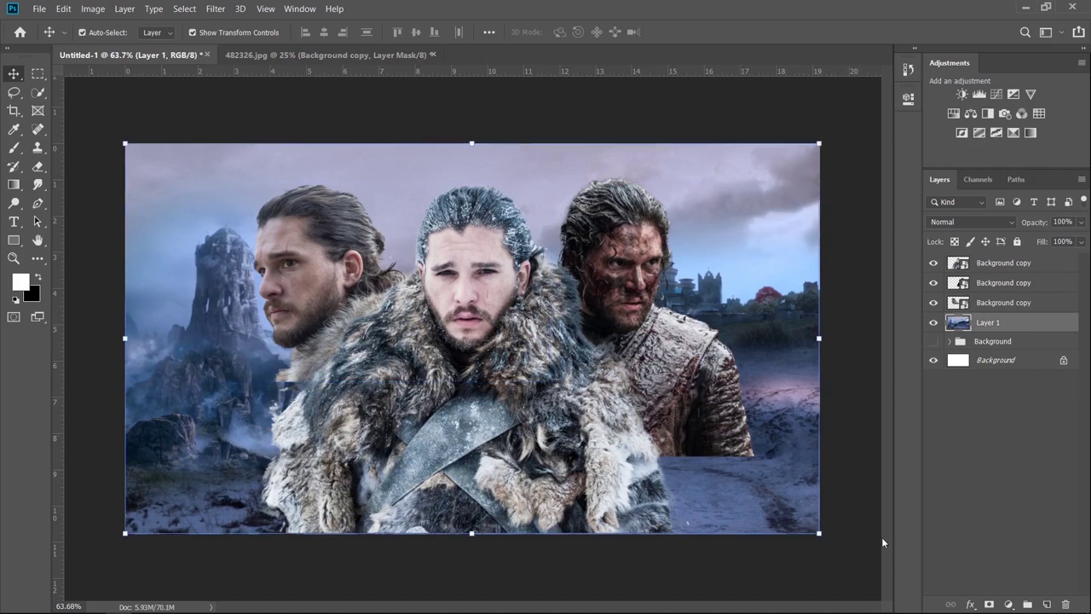
click(1007, 305)
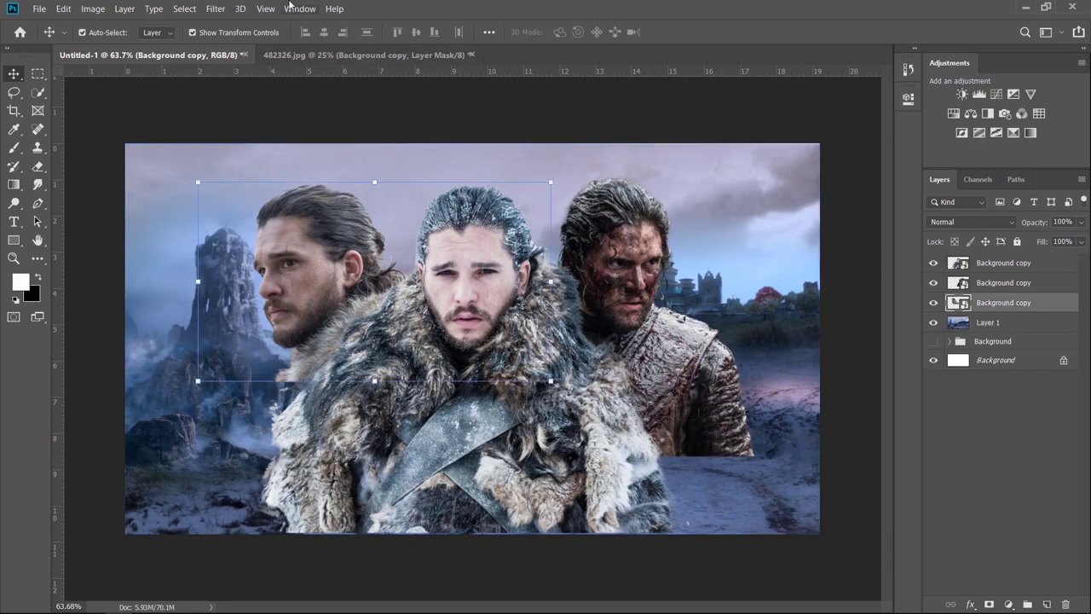
Camera Raw grade the left Jon: temperature -17, exposure -0.40, contrast +17, highlights -27, clarity +46
click(228, 13)
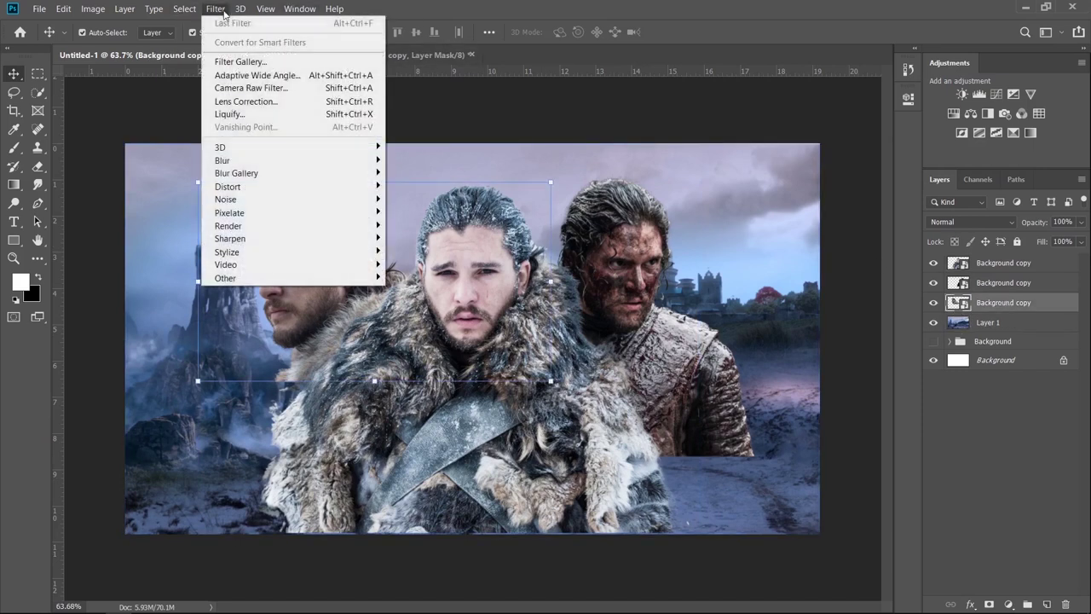
click(286, 87)
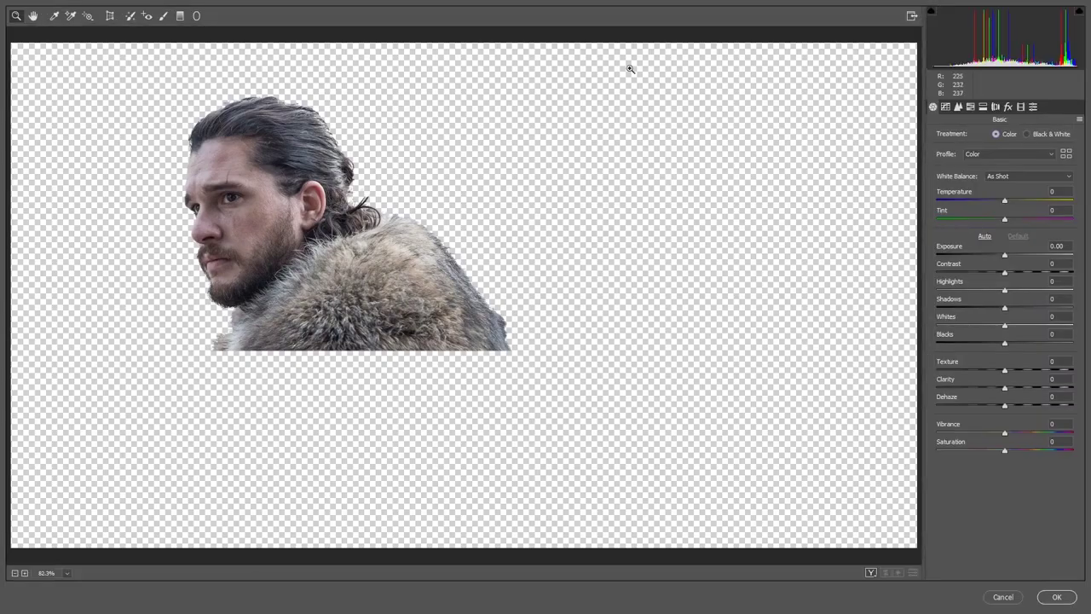
drag(1004, 202, 993, 204)
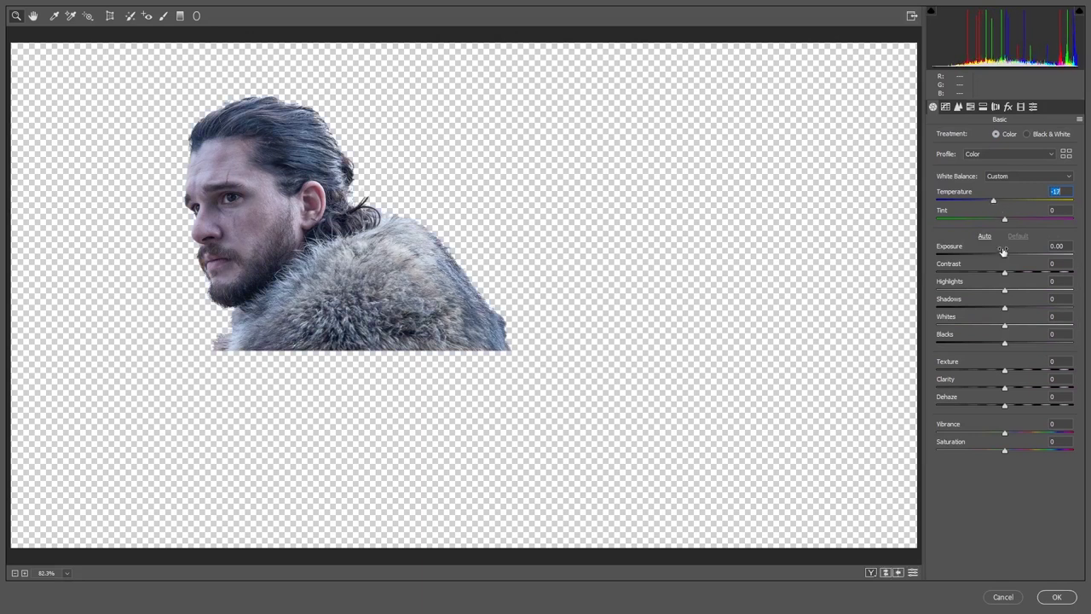
drag(1005, 257, 999, 258)
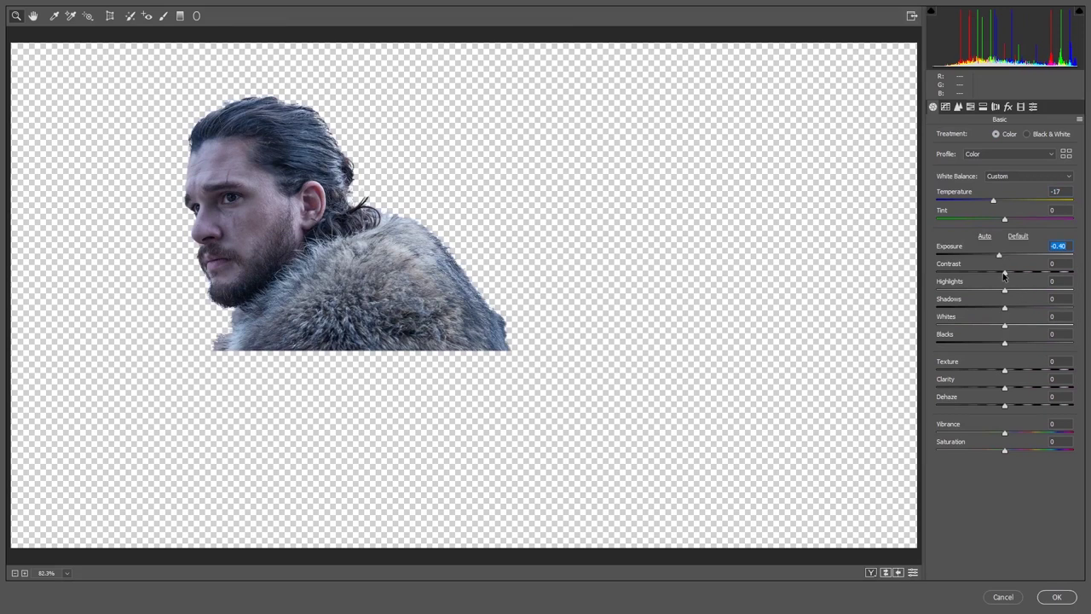
drag(1004, 275, 1016, 277)
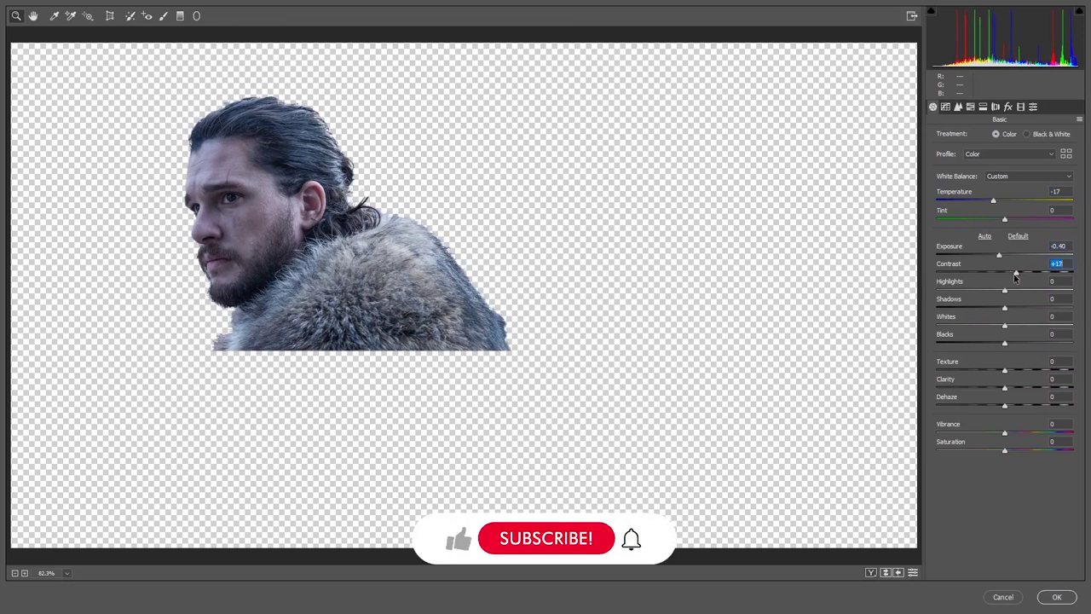
drag(1004, 290, 989, 294)
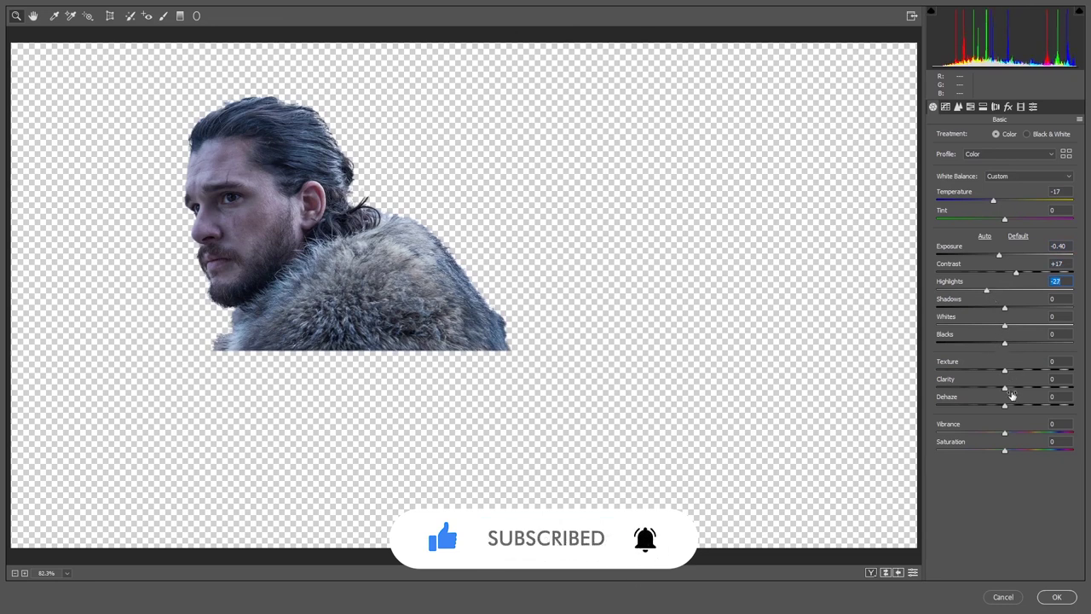
drag(1007, 390, 1013, 389)
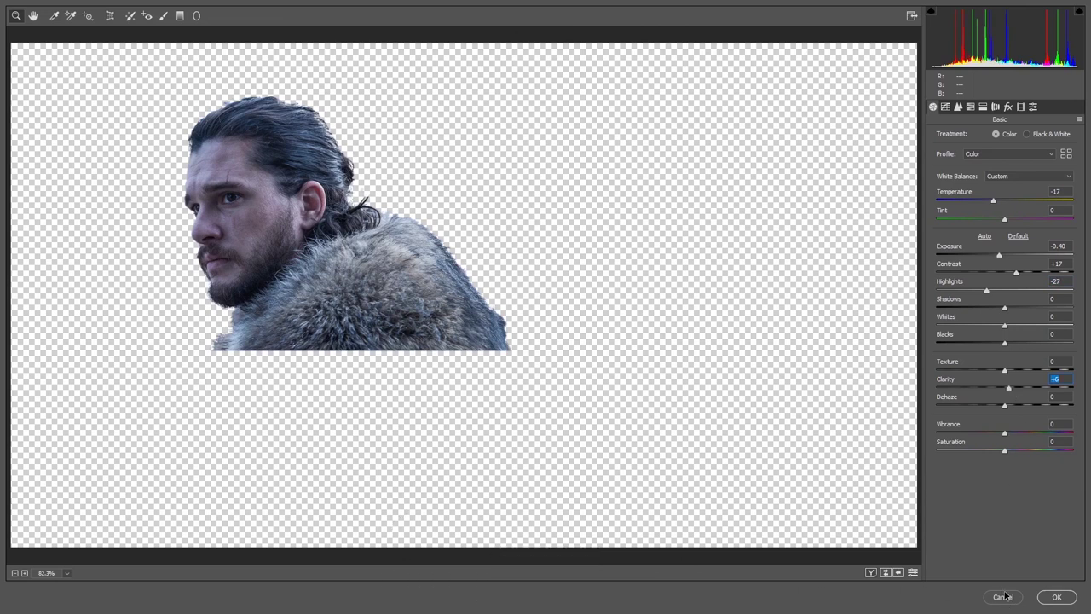
click(1054, 598)
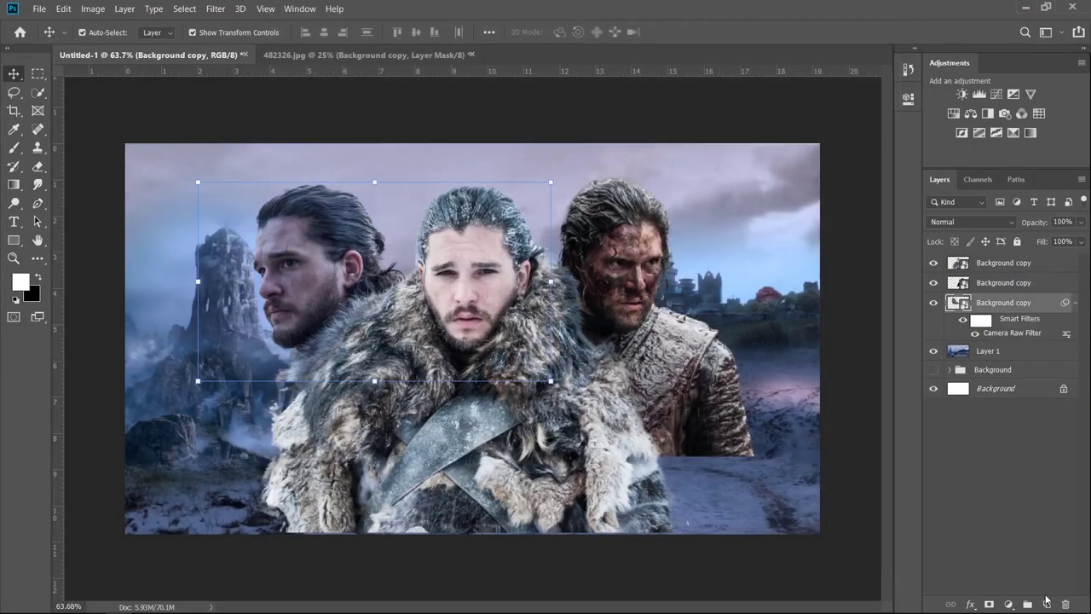
Grade the right-hand Jon Snow in Camera Raw: Temperature -20, Exposure -0.40, Contrast +8, Highlights -11, Clarity +6
click(675, 307)
click(636, 284)
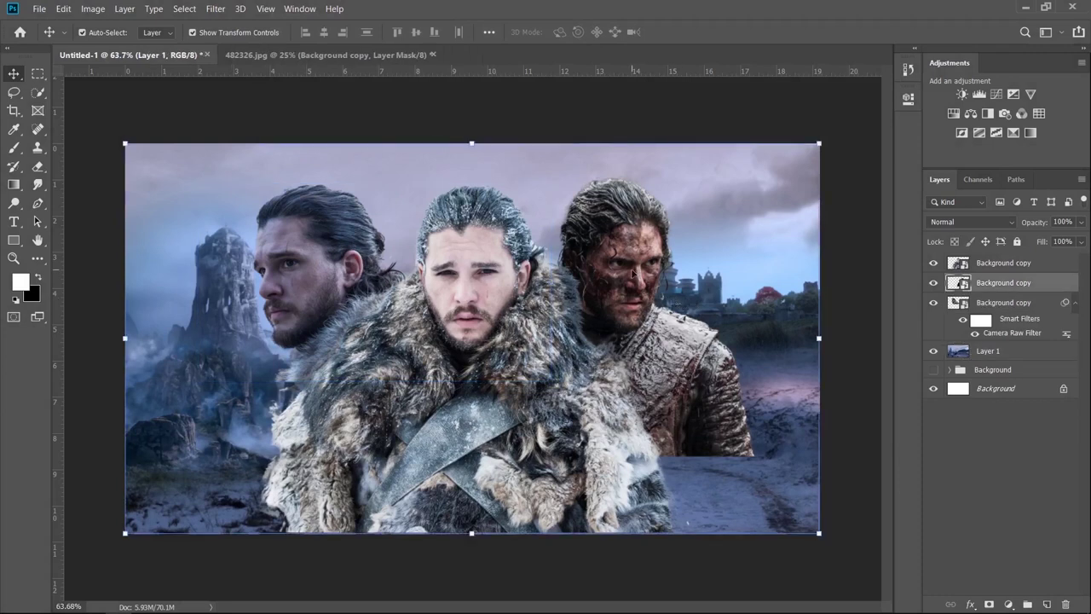
click(182, 10)
mouse_move(215, 9)
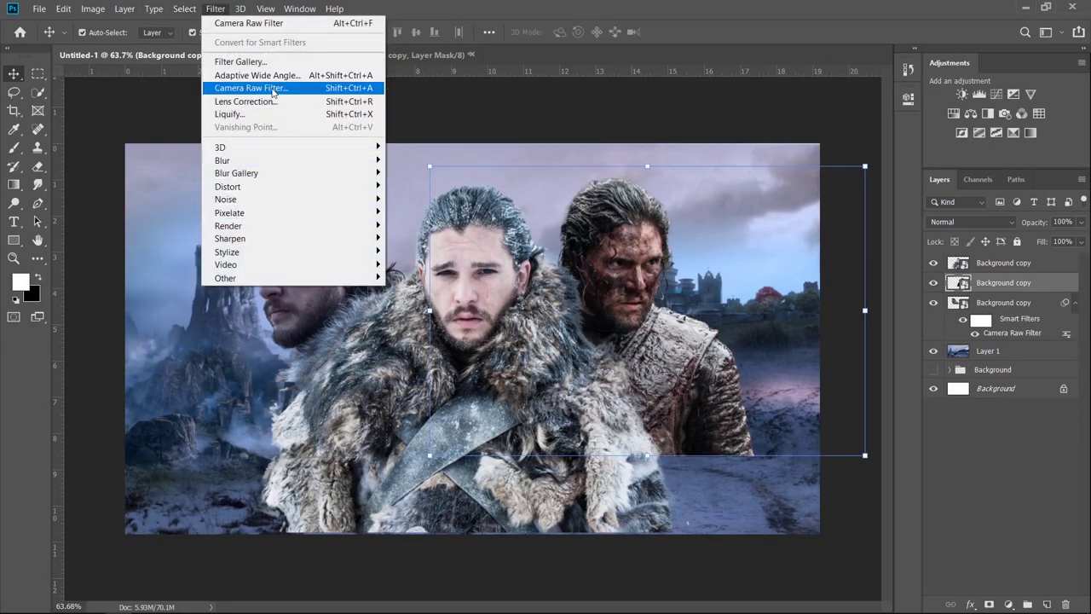
click(271, 87)
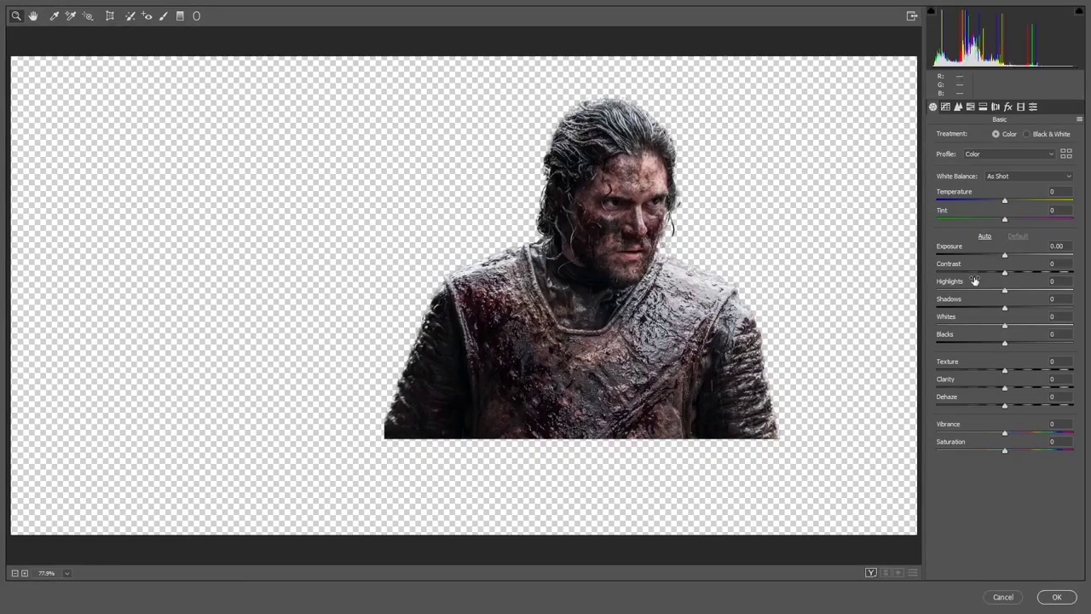
drag(1004, 201, 991, 201)
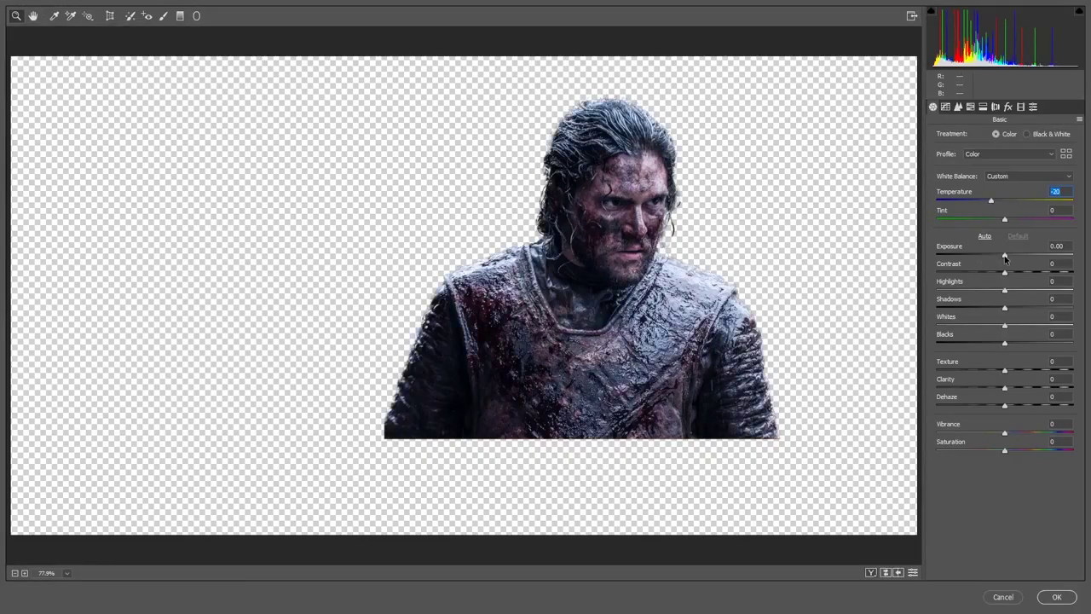
drag(1005, 255, 1000, 255)
drag(1004, 272, 999, 294)
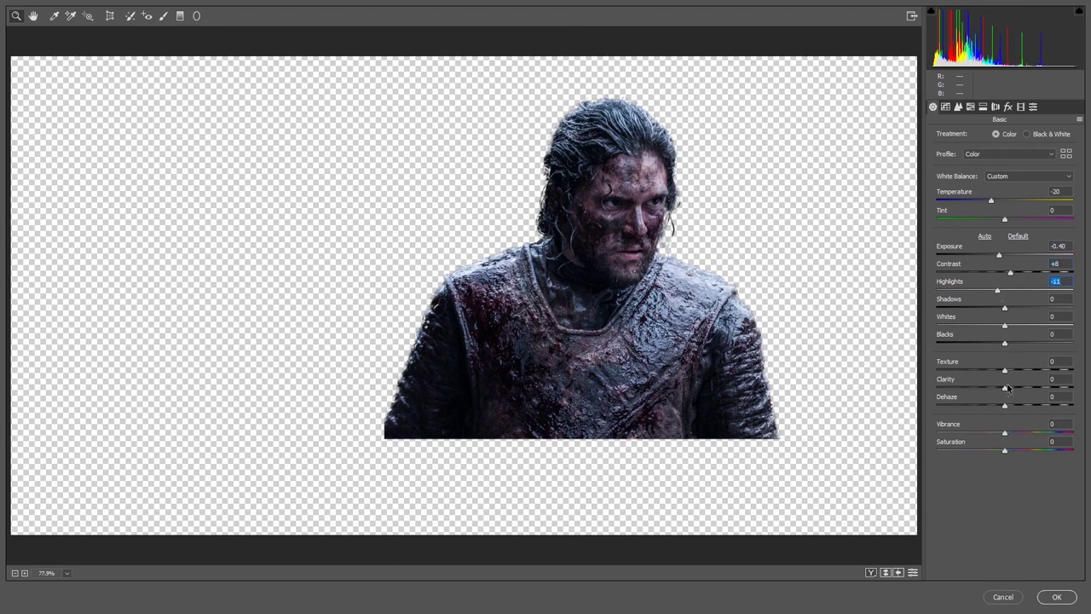
drag(1006, 388, 1012, 389)
click(1048, 596)
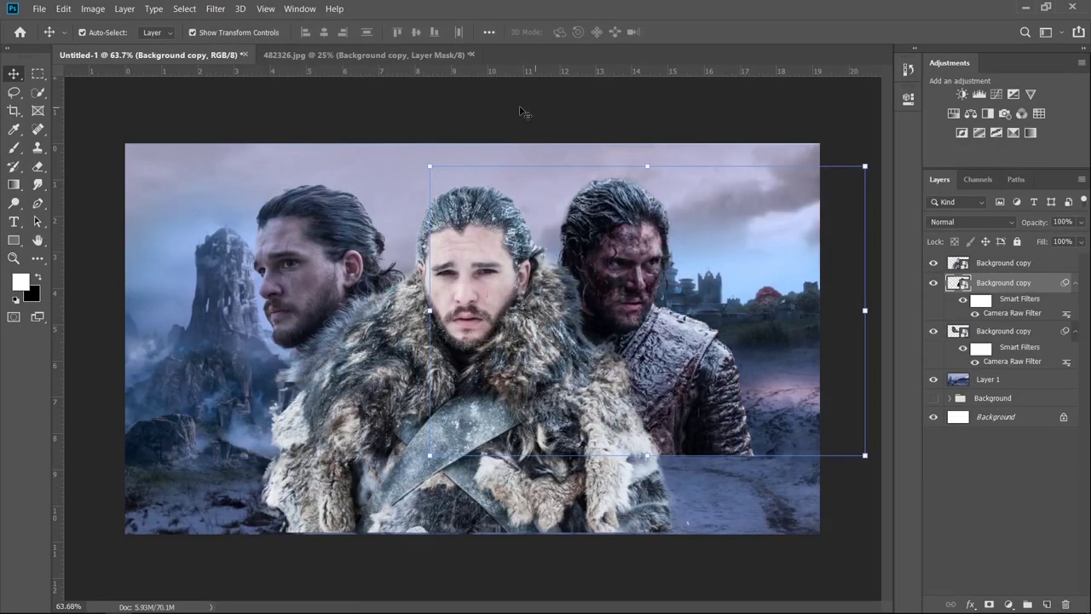
Grade the central Jon Snow in Camera Raw: Temperature -10, Exposure -1.30, Contrast +24, Highlights -32, Clarity +10
click(184, 8)
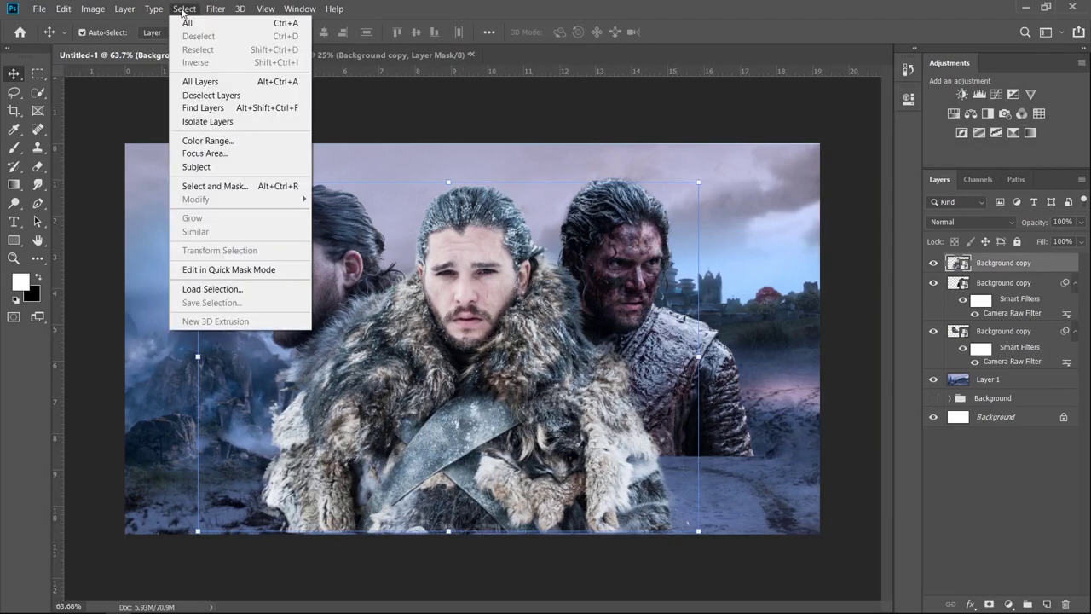
click(243, 20)
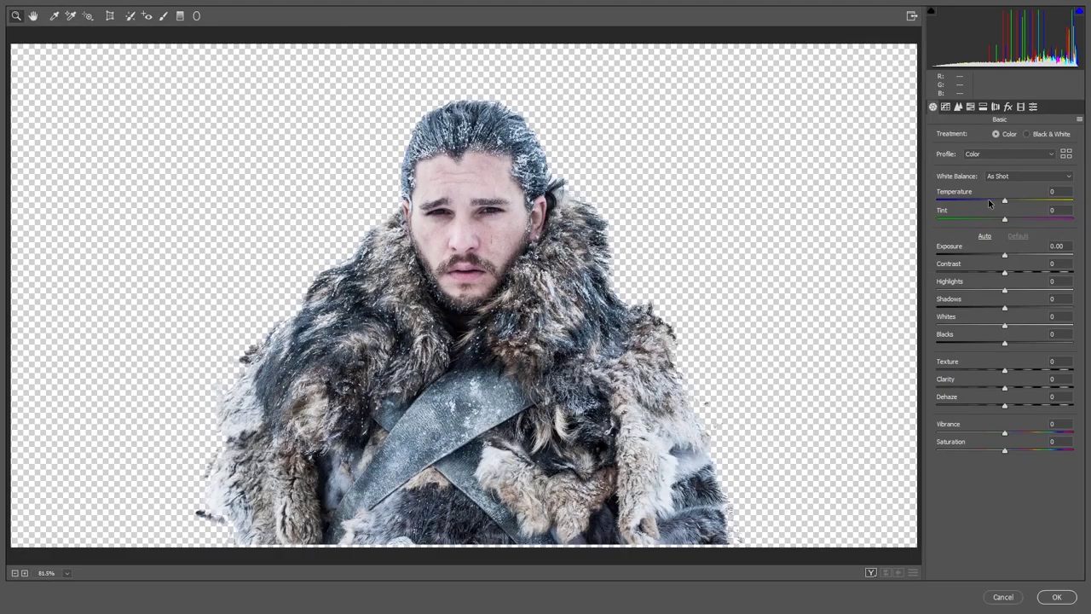
drag(1005, 200, 999, 202)
mouse_move(1005, 255)
mouse_down()
mouse_move(989, 256)
mouse_move(1021, 272)
mouse_move(985, 292)
mouse_move(994, 309)
mouse_up()
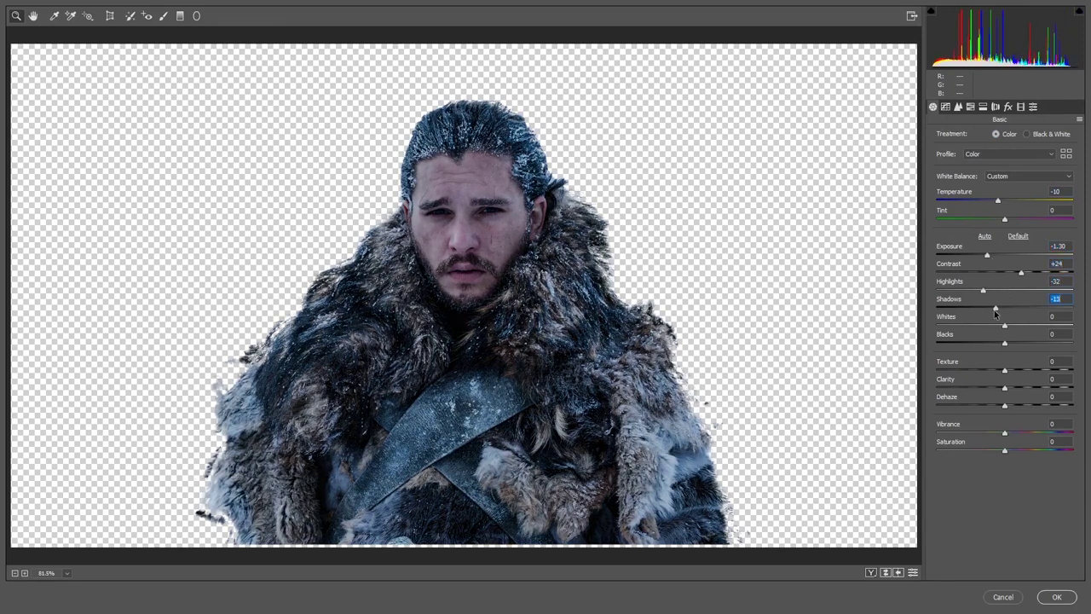
click(1011, 389)
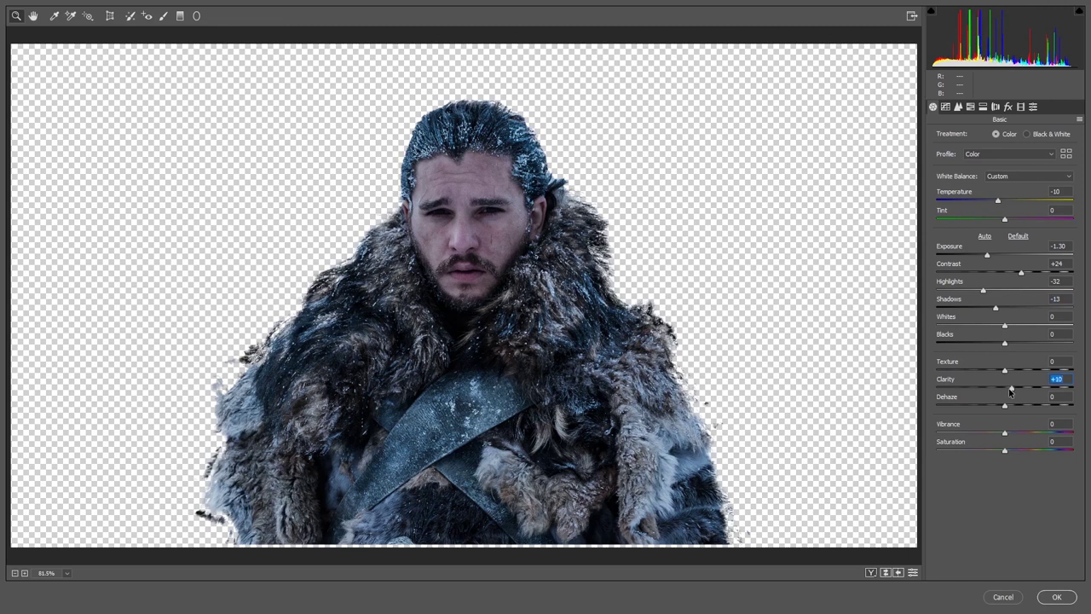
click(1051, 596)
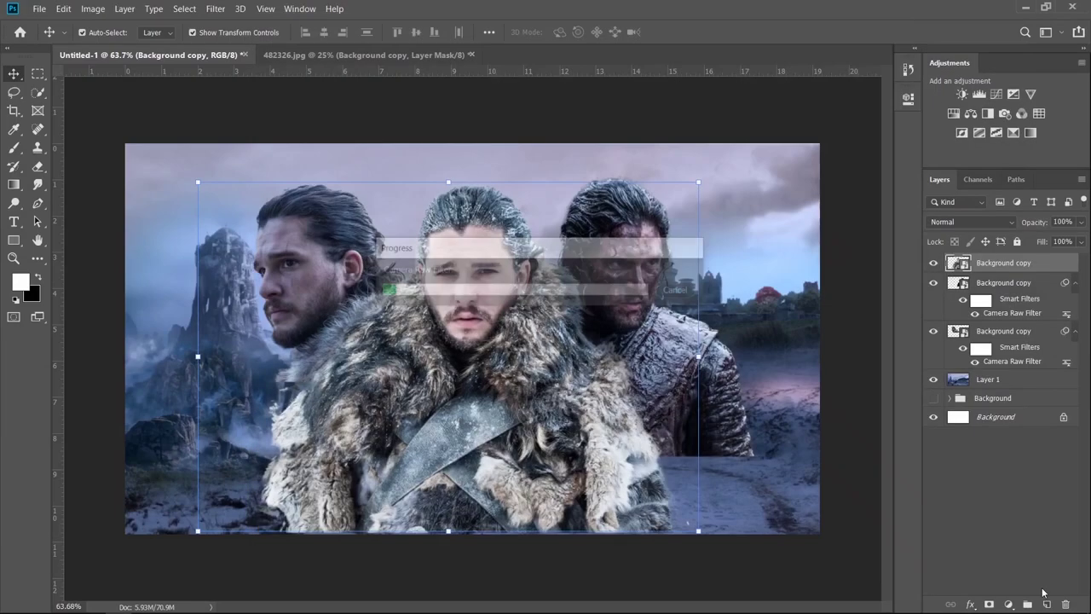
Add a layer mask to the right-hand Jon Snow layer and switch to the Brush tool
click(818, 242)
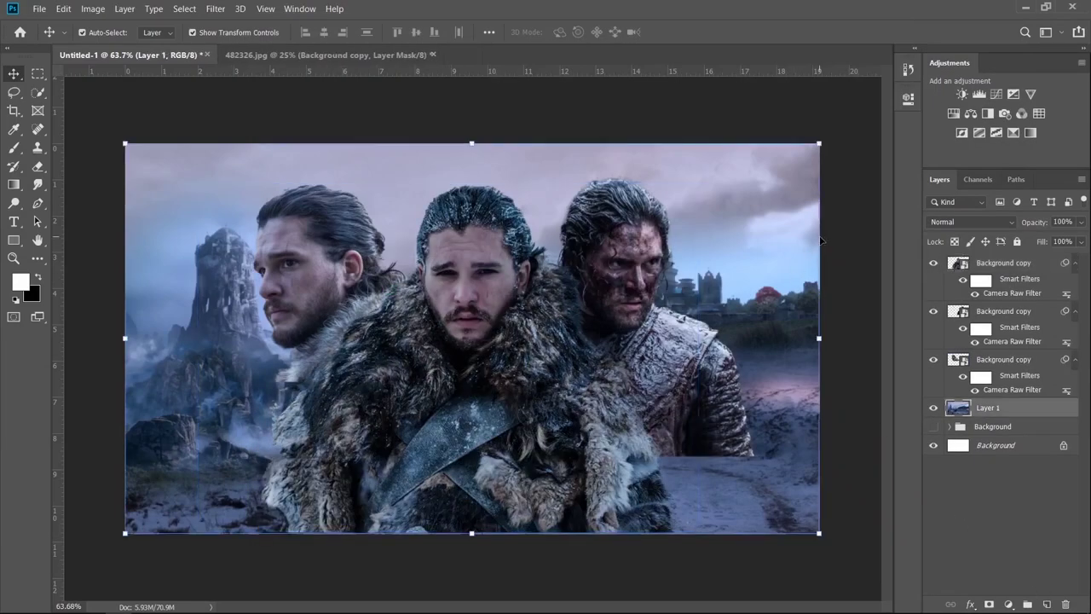
click(624, 286)
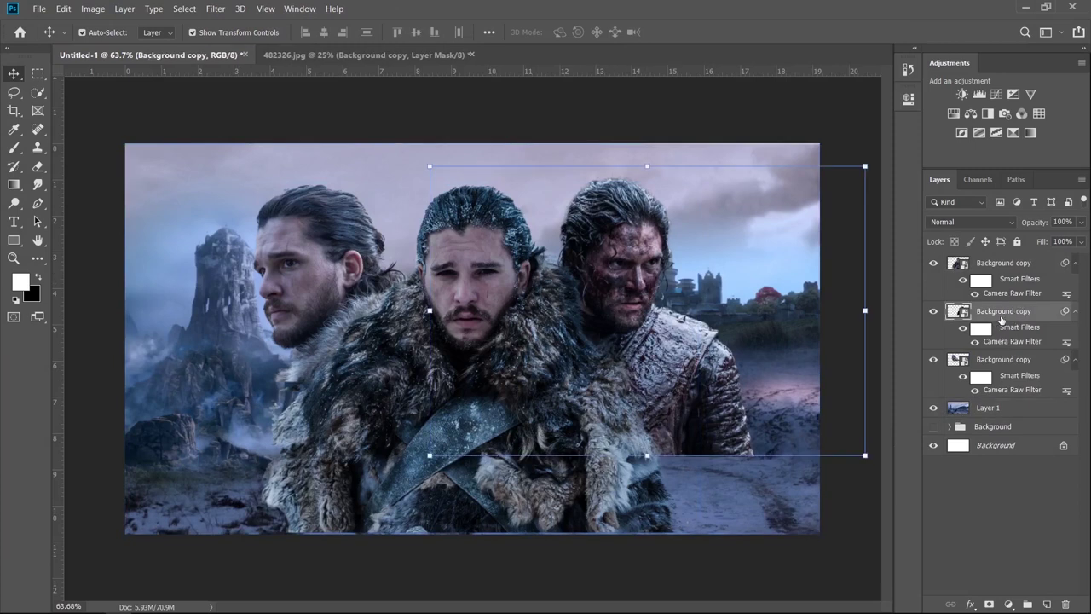
click(989, 604)
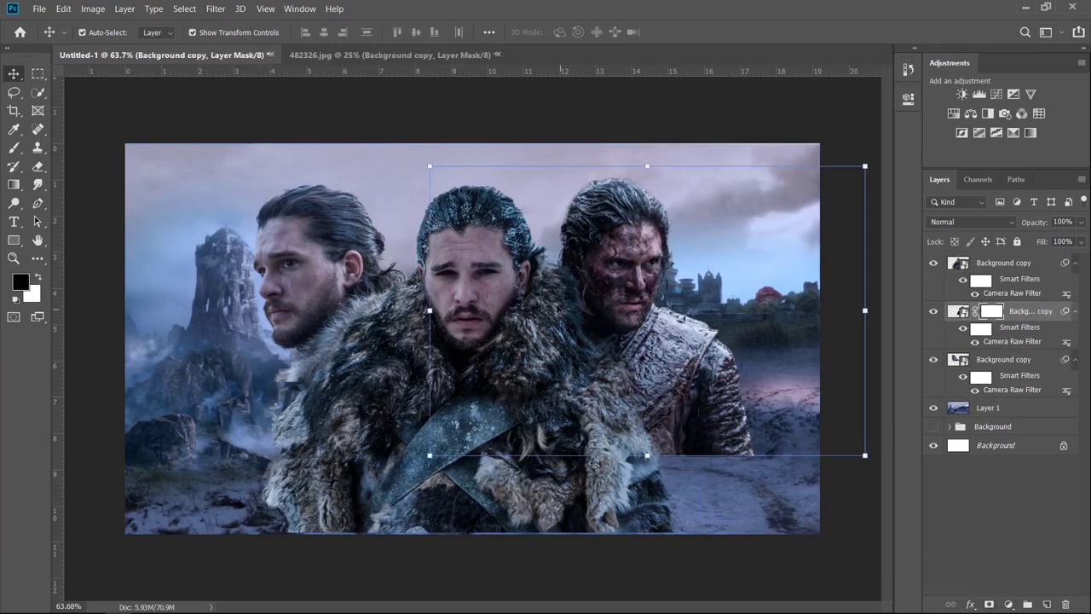
click(22, 152)
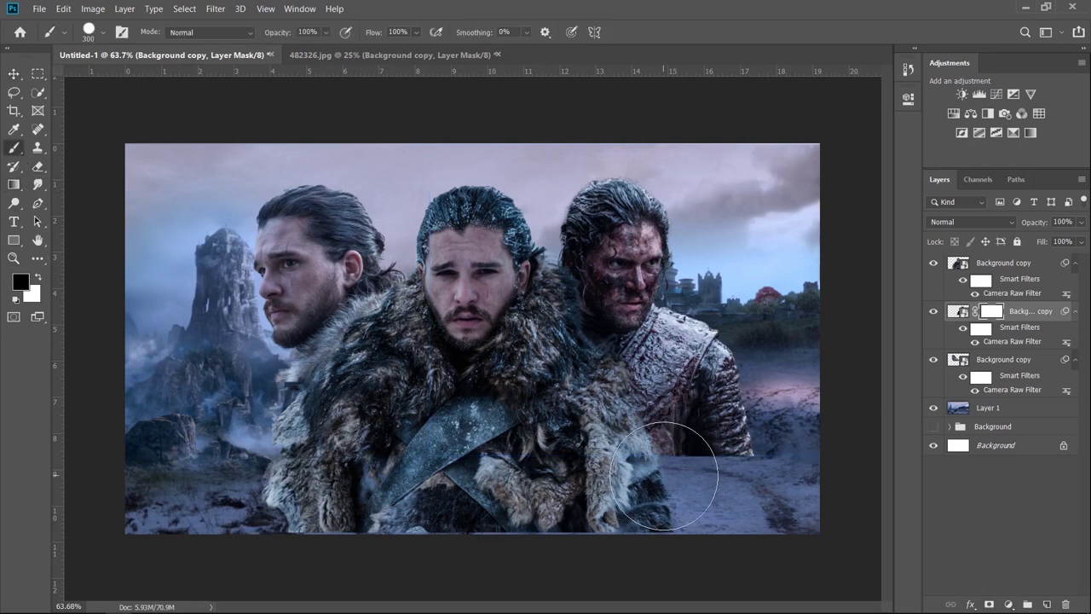
With a soft 250 px brush, paint the figure's lower armour edge into the snowy ground
key(bracketleft)
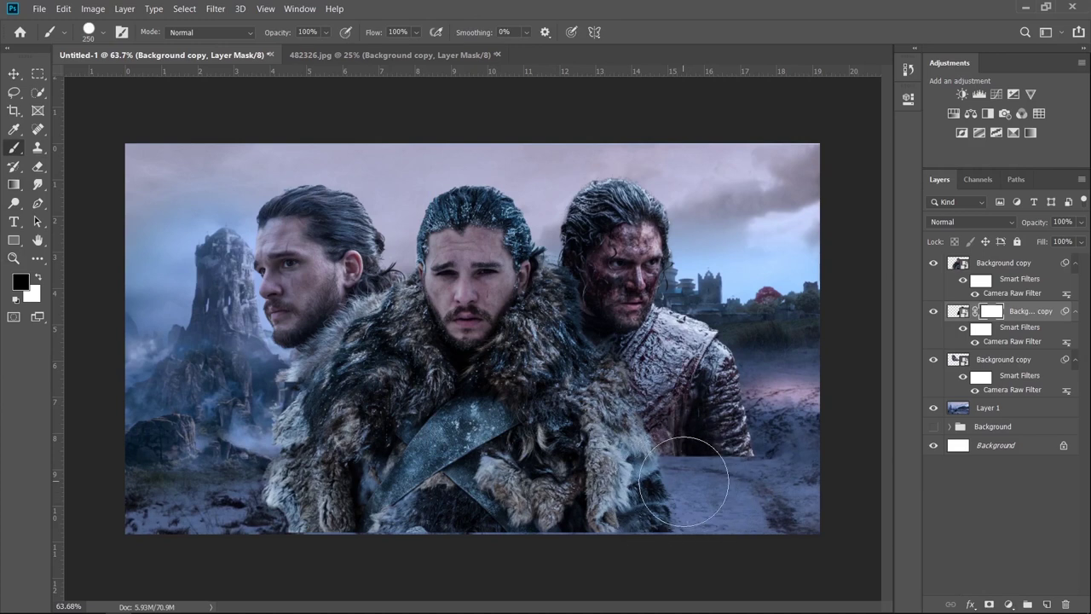
drag(683, 482, 688, 487)
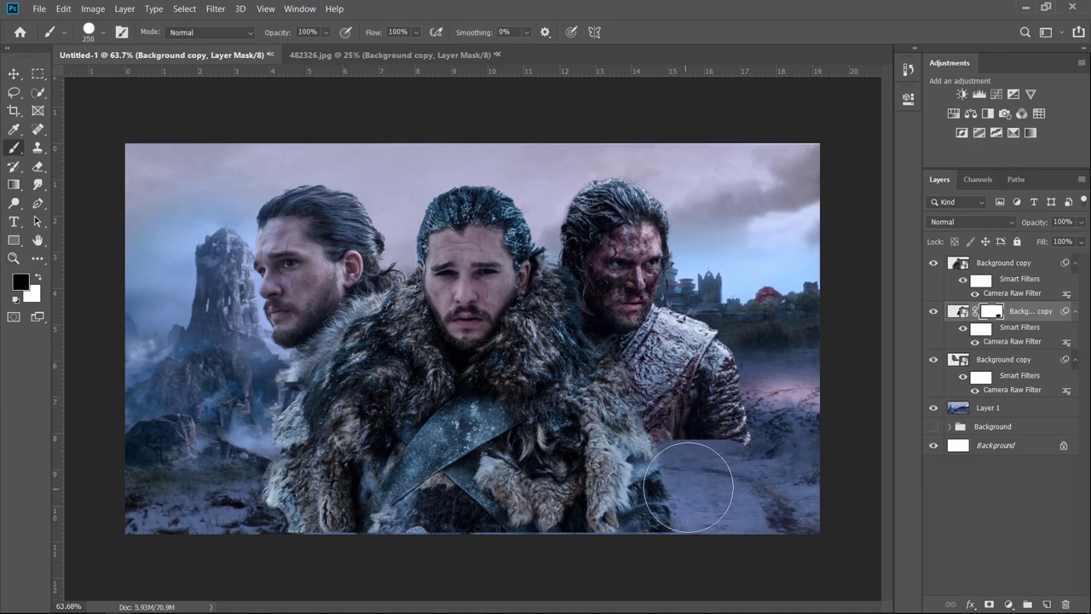
right_click(688, 494)
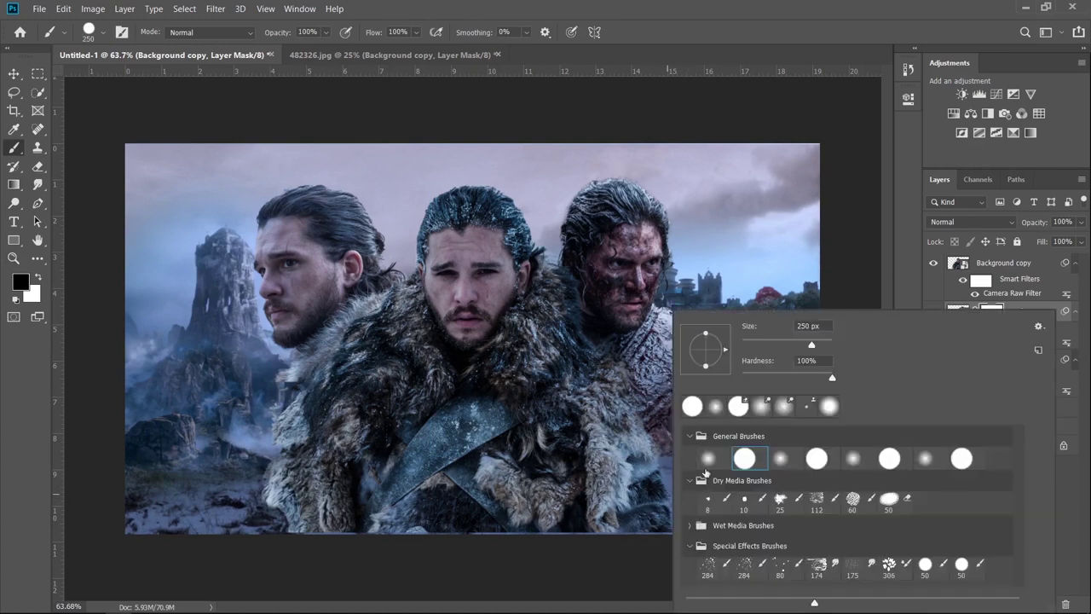
key(Return)
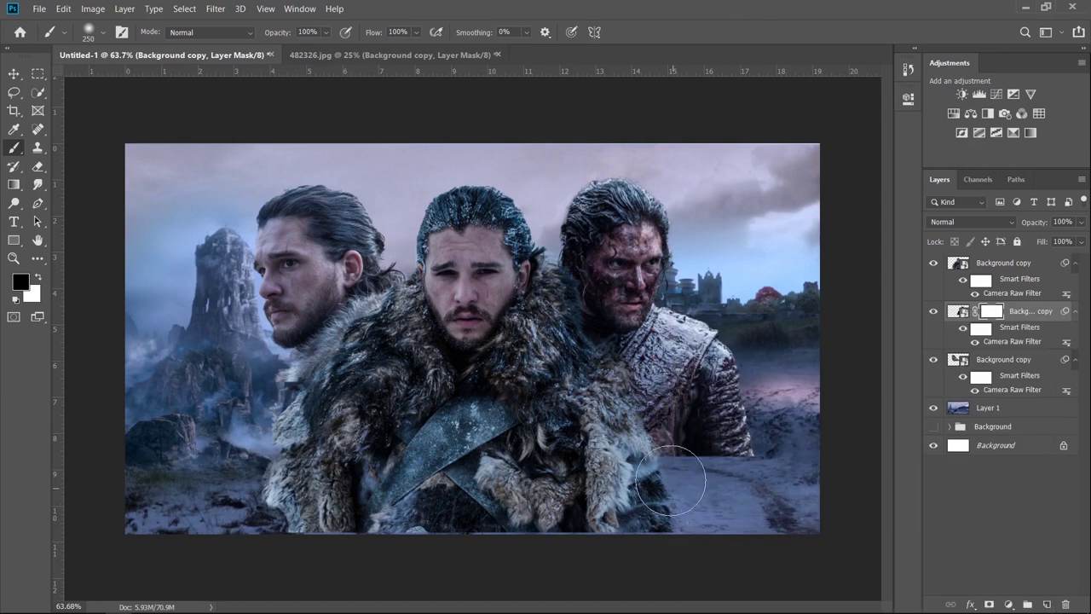
mouse_move(671, 480)
mouse_down()
mouse_move(754, 463)
mouse_move(774, 438)
mouse_move(785, 382)
mouse_up()
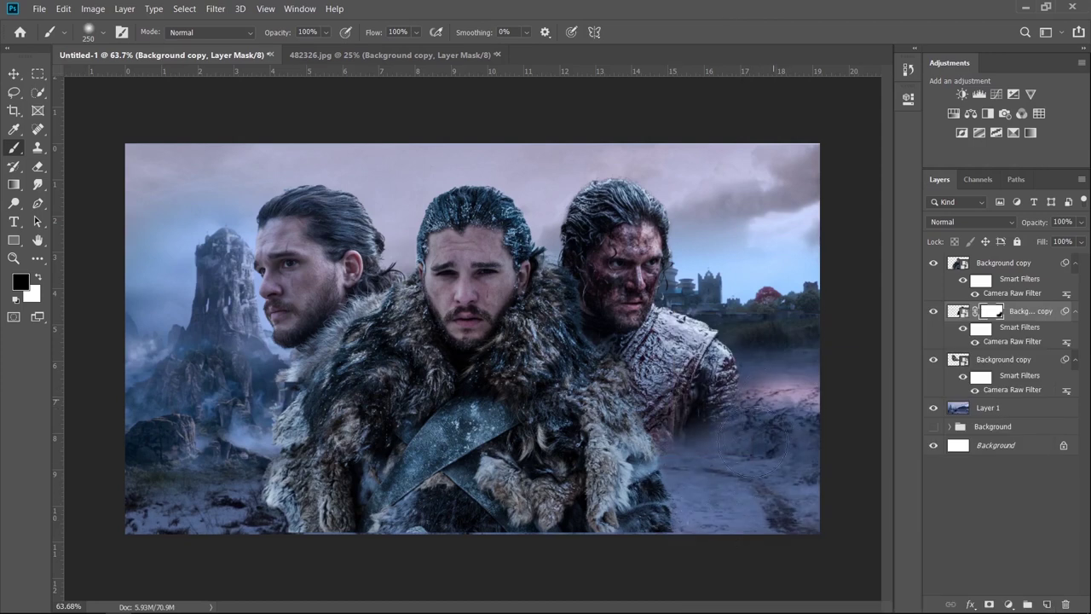
drag(748, 455, 701, 476)
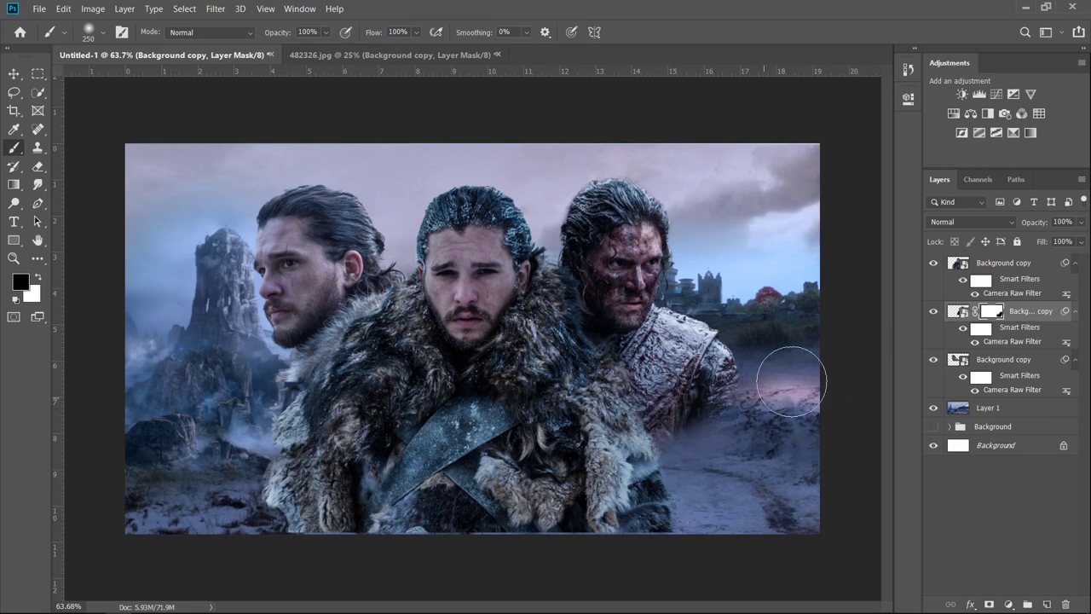
mouse_move(791, 381)
mouse_down()
mouse_move(743, 389)
mouse_move(695, 469)
mouse_up()
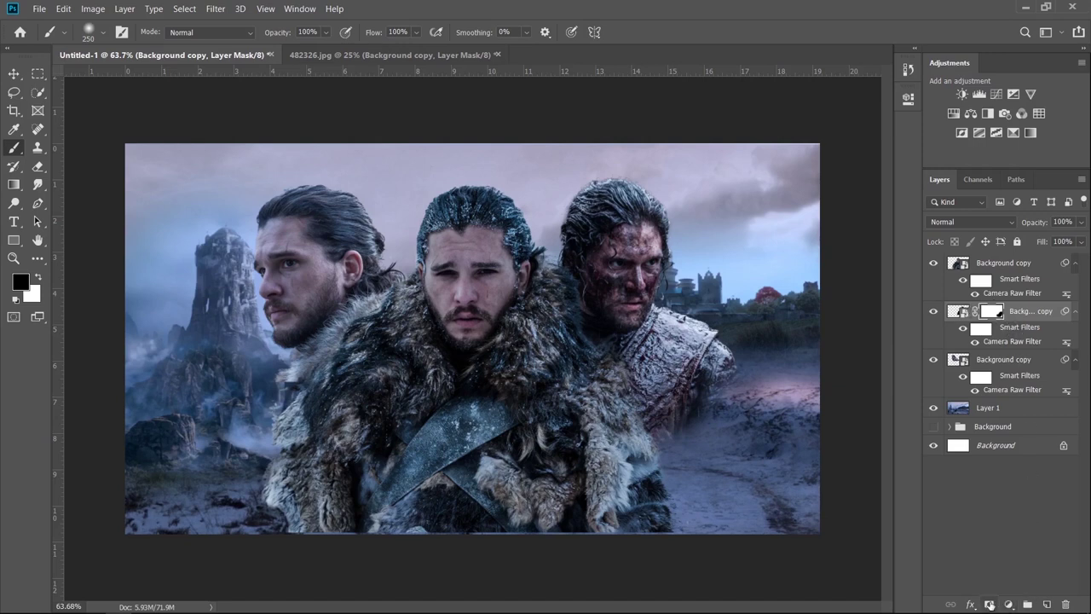
On a new layer, paint soft white haze across the centre figure's chest fur
click(1048, 606)
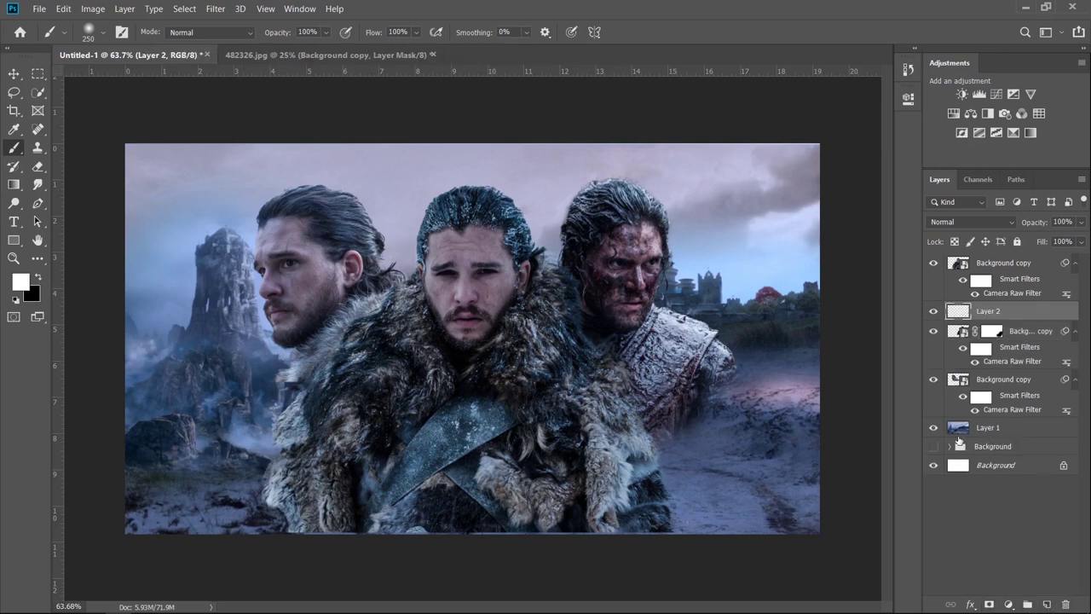
key(bracketright)
key(bracketright)
key(bracketright)
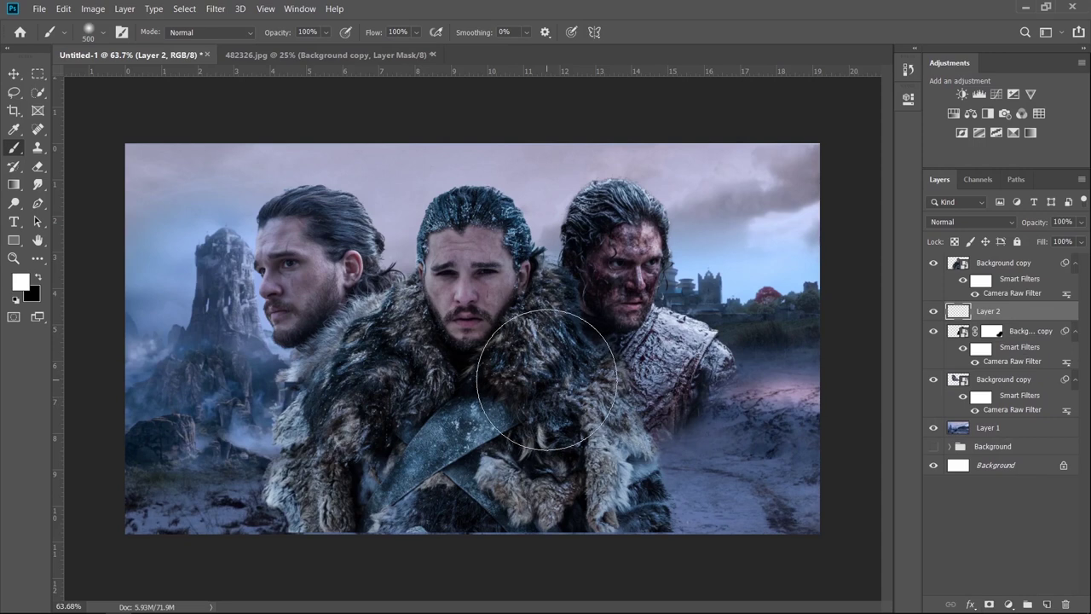
key(bracketleft)
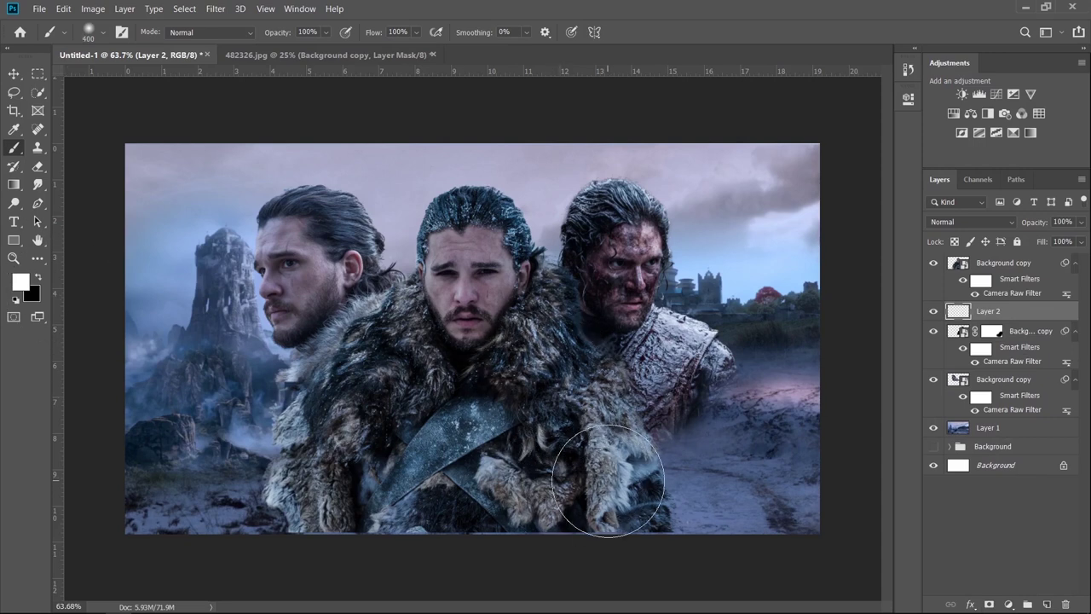
mouse_move(606, 475)
mouse_down()
mouse_move(473, 241)
mouse_move(333, 461)
mouse_up()
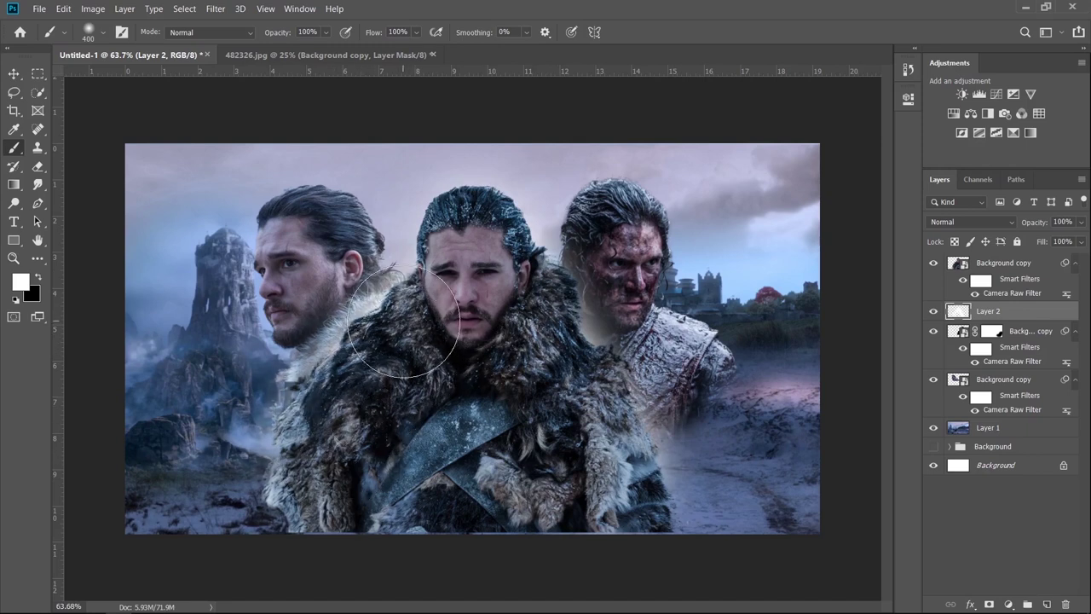
mouse_move(333, 461)
mouse_down()
mouse_move(429, 371)
mouse_move(487, 487)
mouse_move(550, 470)
mouse_up()
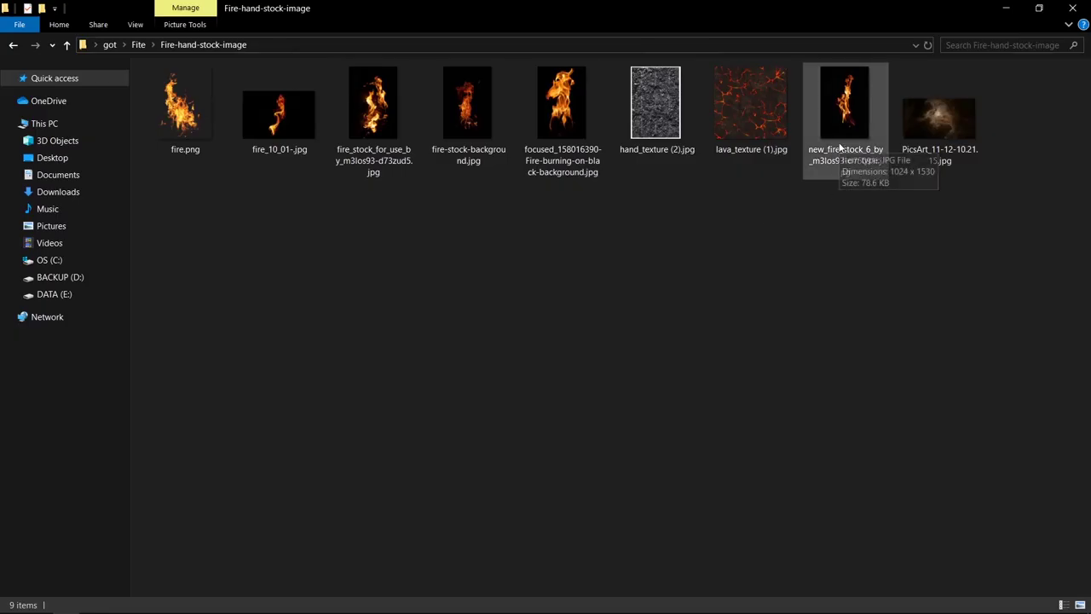
Place the tall flame image, enlarge it to about 160% and warp it along the left figure
drag(840, 148, 171, 604)
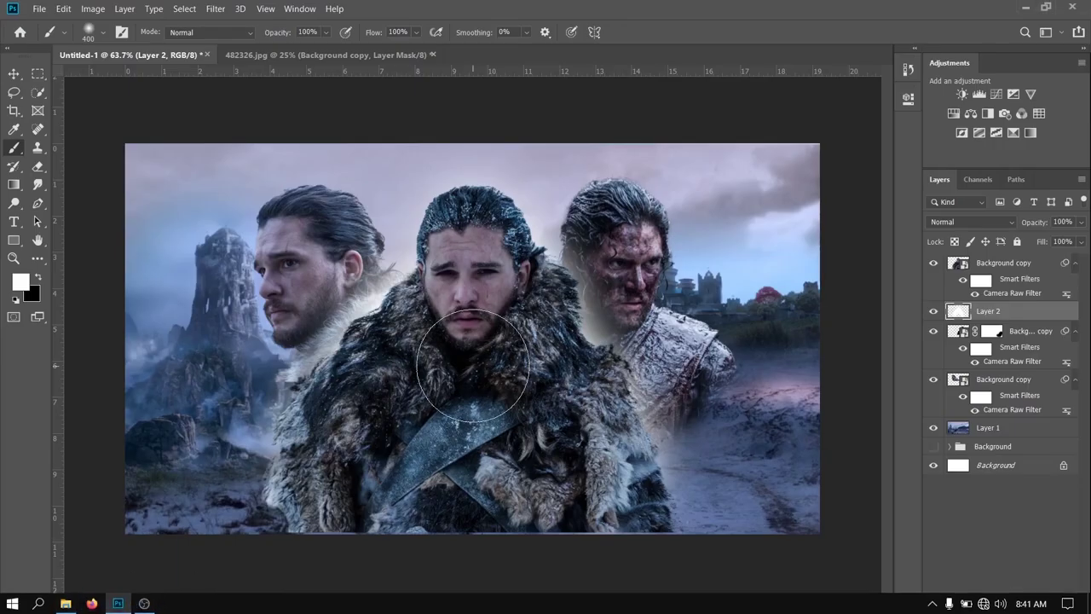
drag(170, 604, 473, 370)
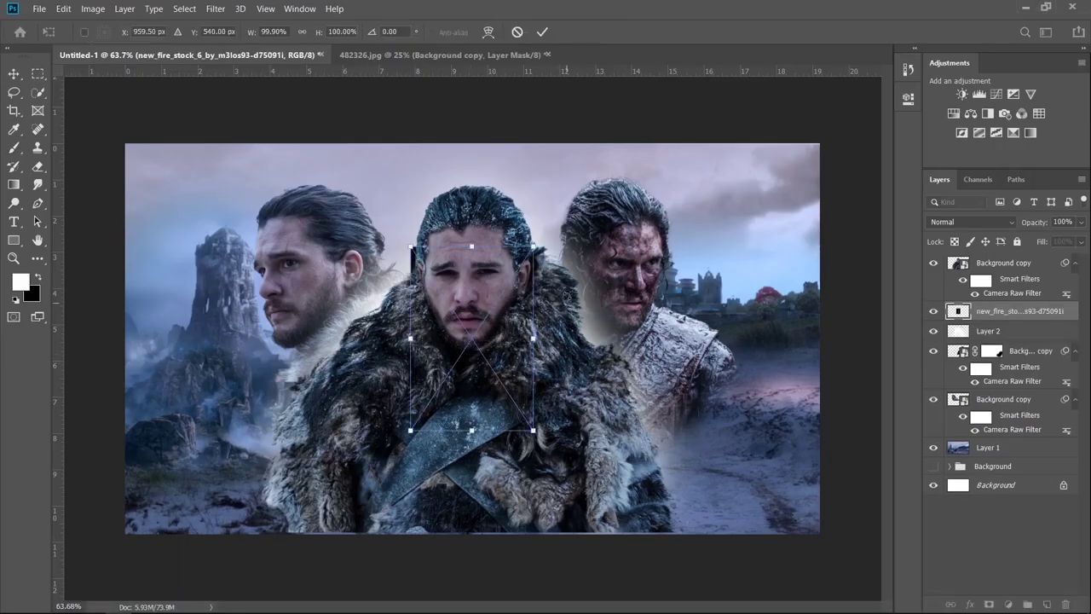
drag(534, 247, 608, 149)
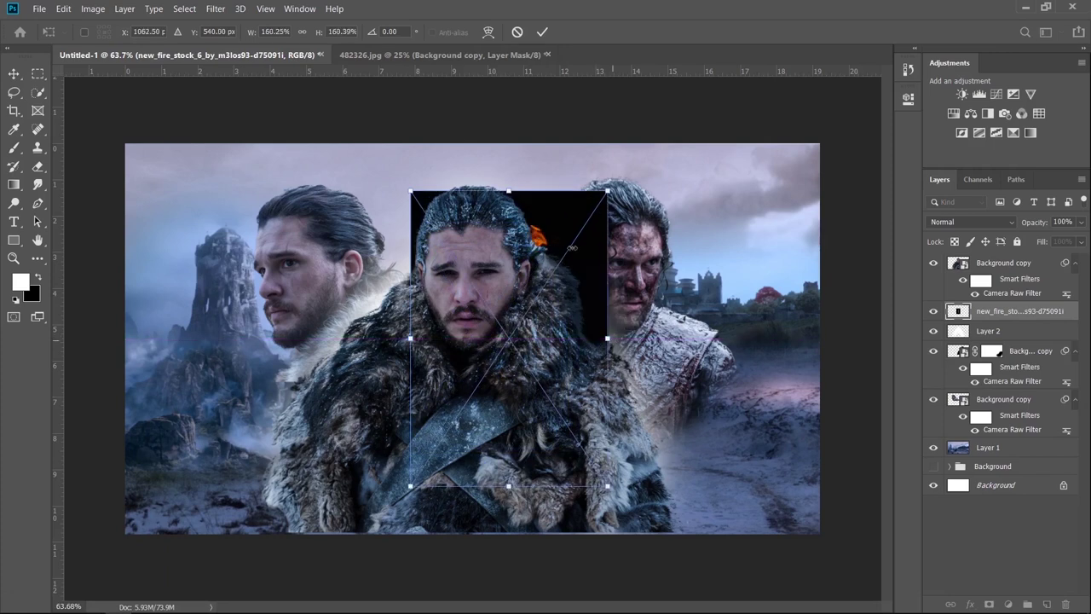
mouse_move(566, 215)
mouse_down()
mouse_move(356, 280)
mouse_move(299, 240)
mouse_move(269, 278)
mouse_move(300, 252)
mouse_up()
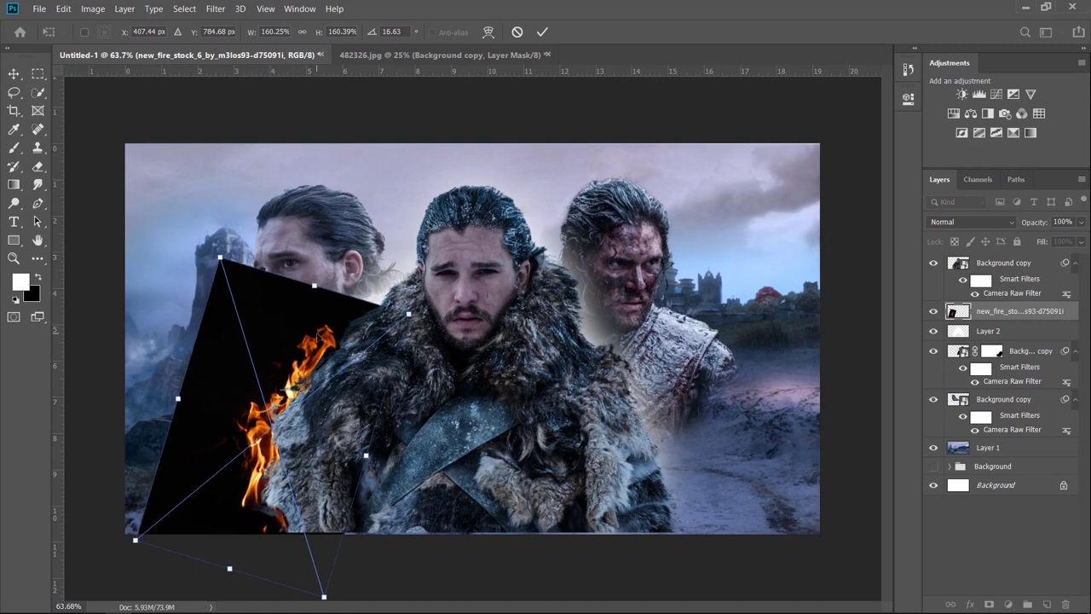
right_click(319, 337)
click(391, 442)
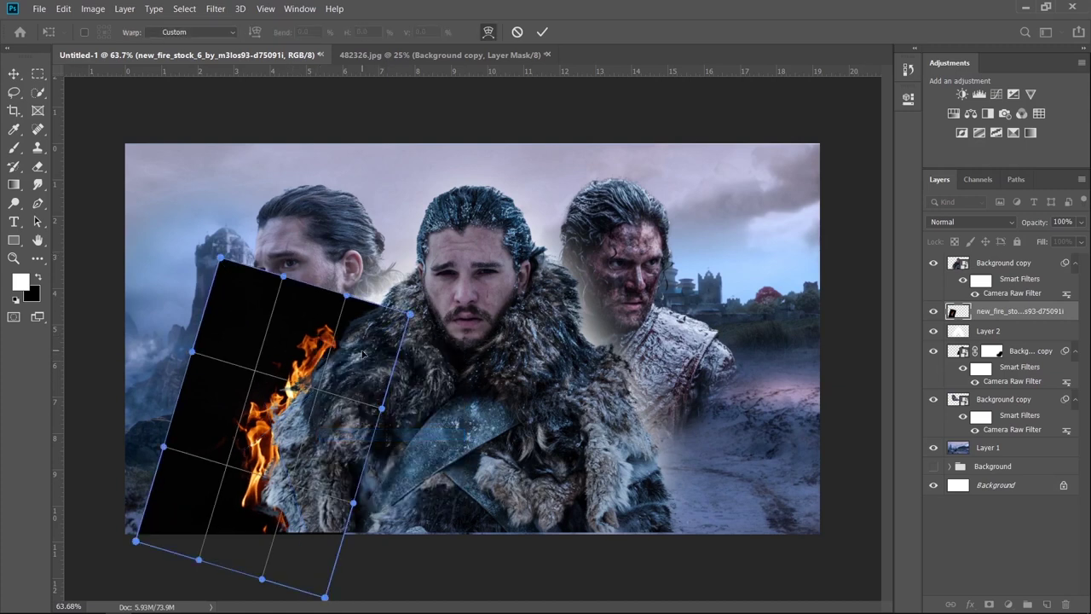
drag(292, 321, 297, 324)
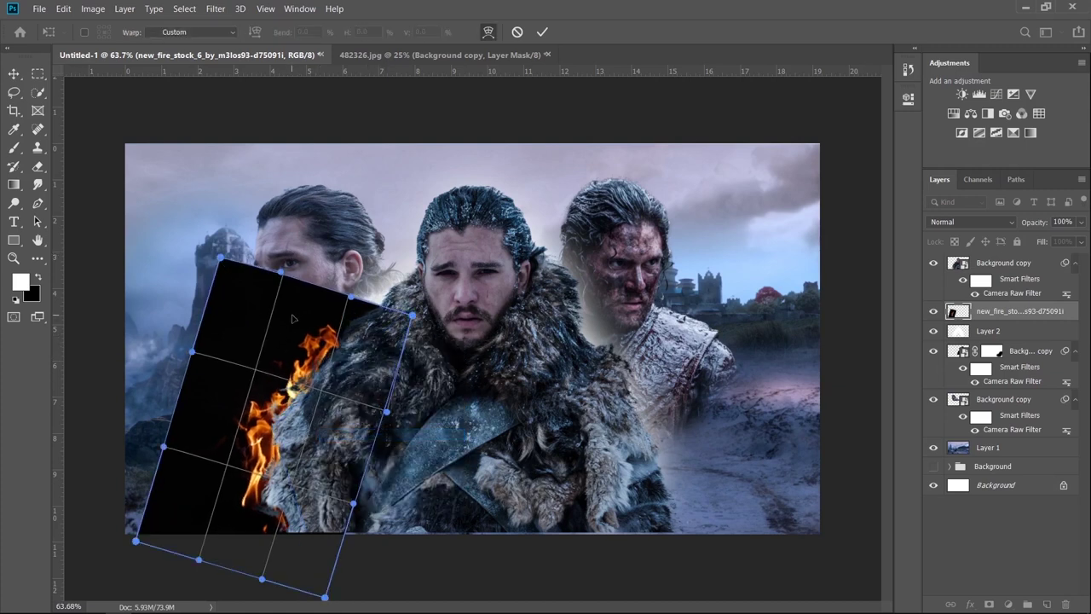
click(547, 36)
key(b)
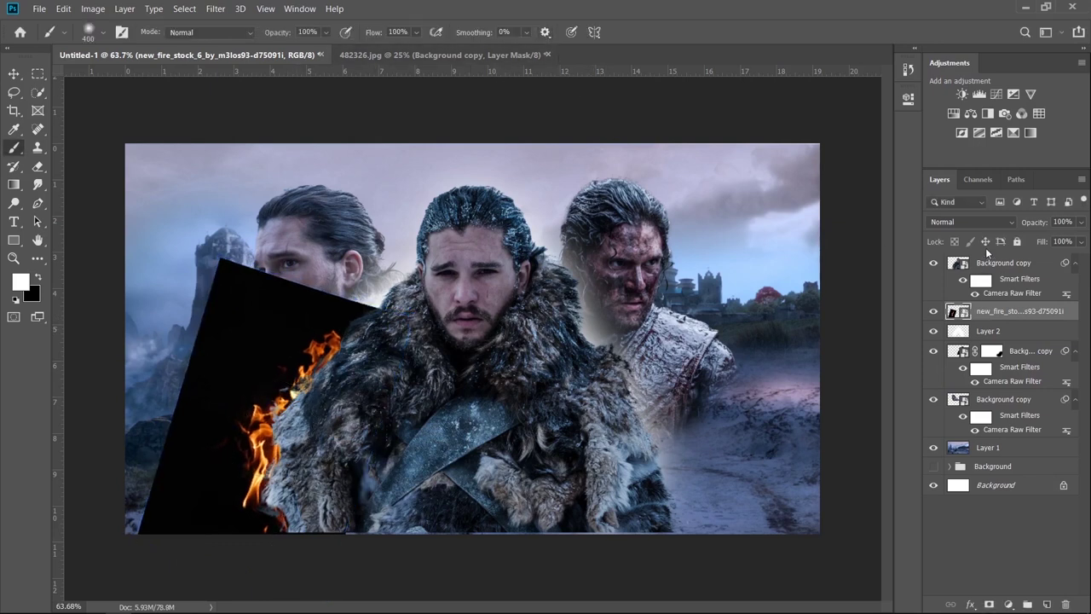
Set the fire layer's blend mode to Screen to drop its black background
click(982, 223)
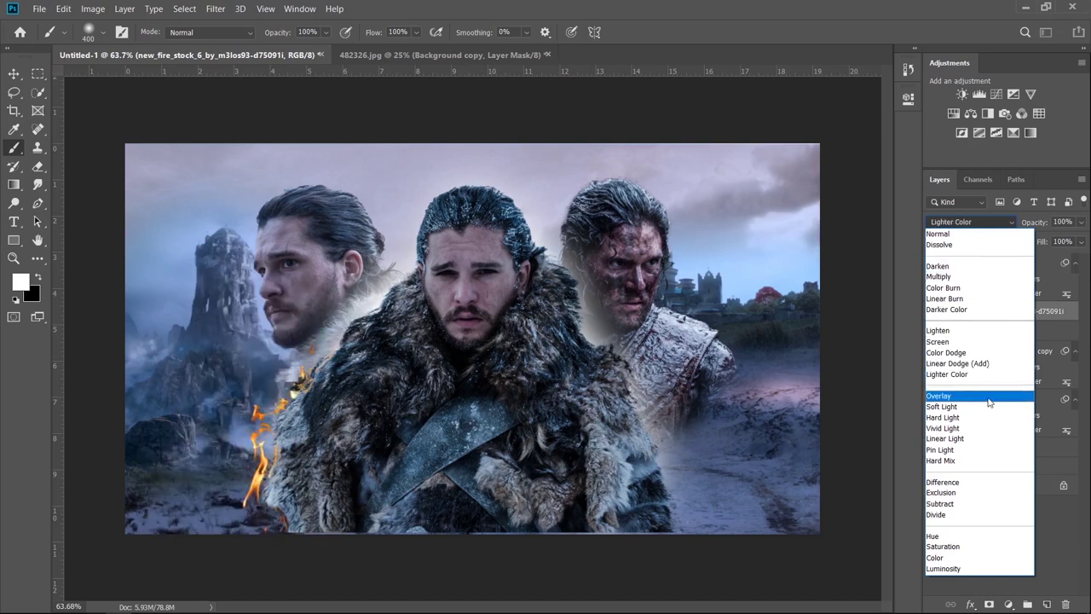
click(966, 342)
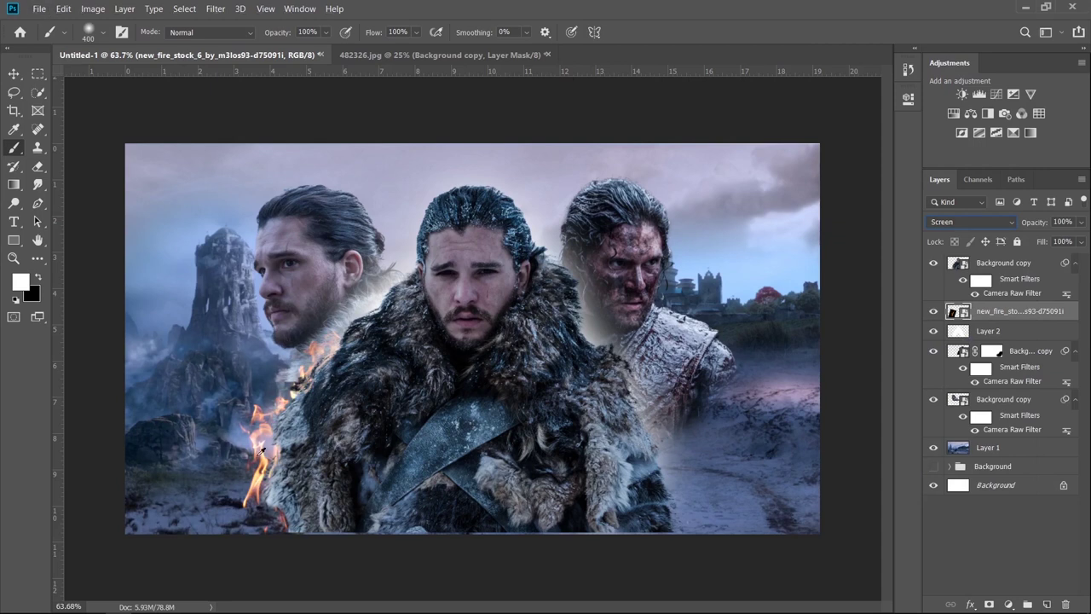
key(v)
Duplicate the fire, then reorient and position the copy beside the right figure
drag(253, 483, 628, 430)
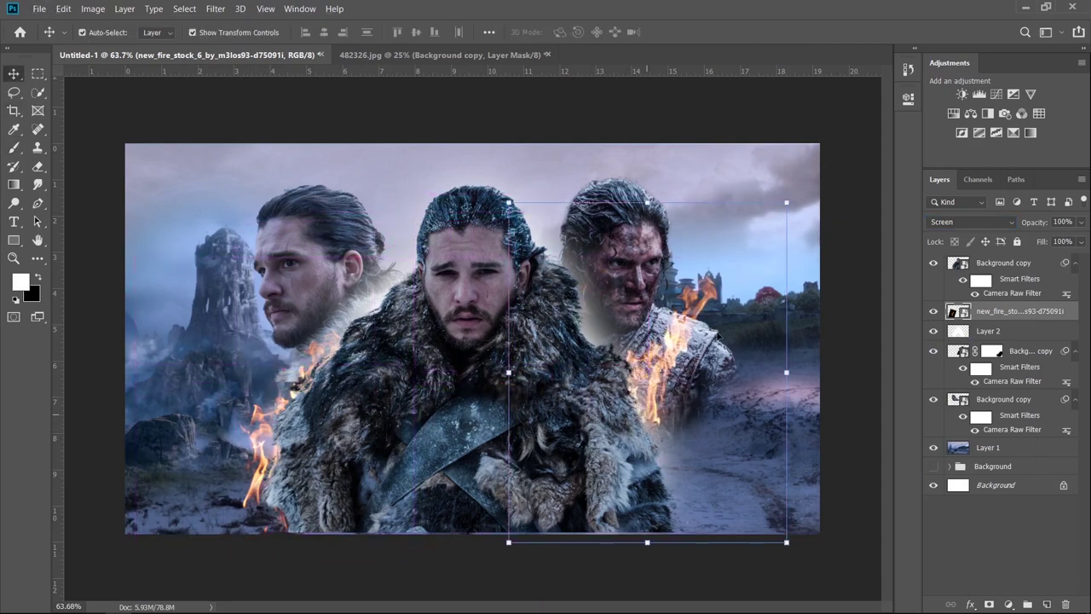
right_click(640, 383)
key(ctrl+t)
right_click(657, 390)
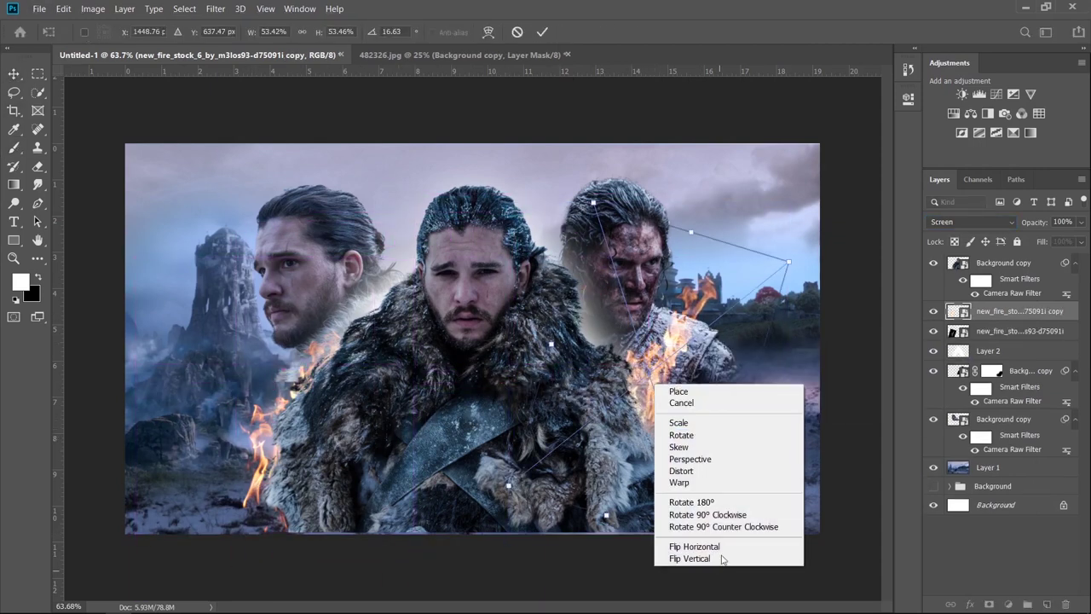
click(665, 468)
mouse_move(640, 383)
mouse_down()
mouse_move(622, 375)
mouse_move(645, 382)
mouse_up()
key(Return)
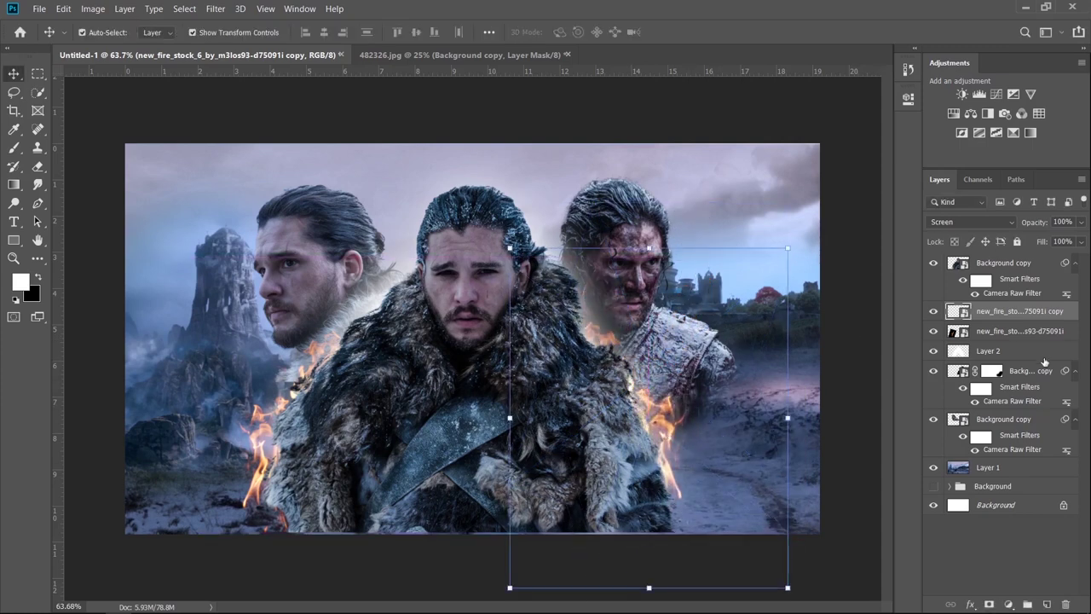
click(1044, 358)
Bring in another flame image, warp it around the centre figure and blend it with Screen
key(alt+Tab)
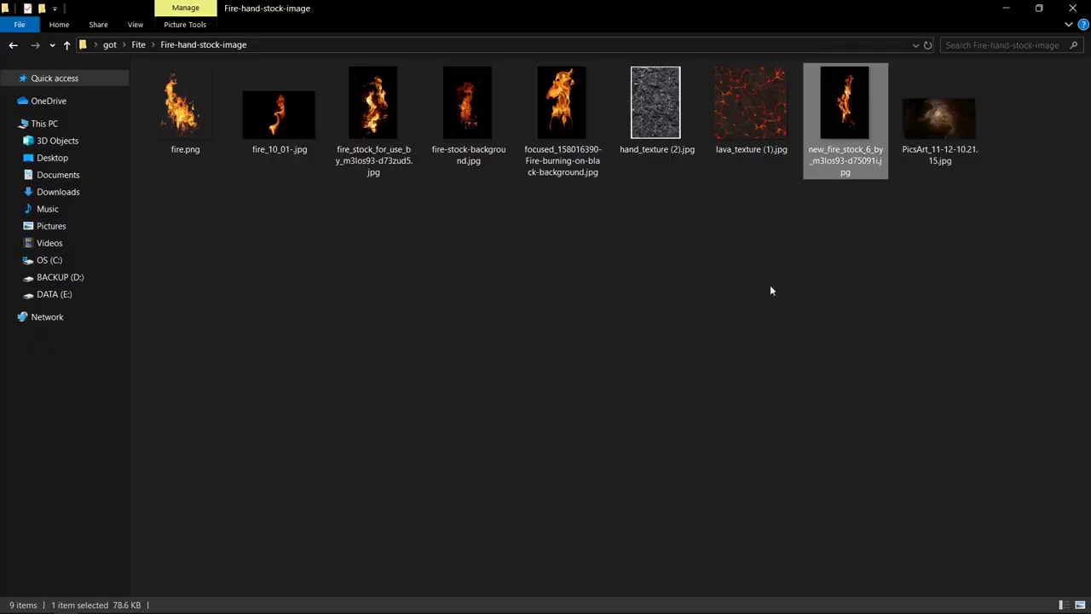
drag(560, 101, 566, 320)
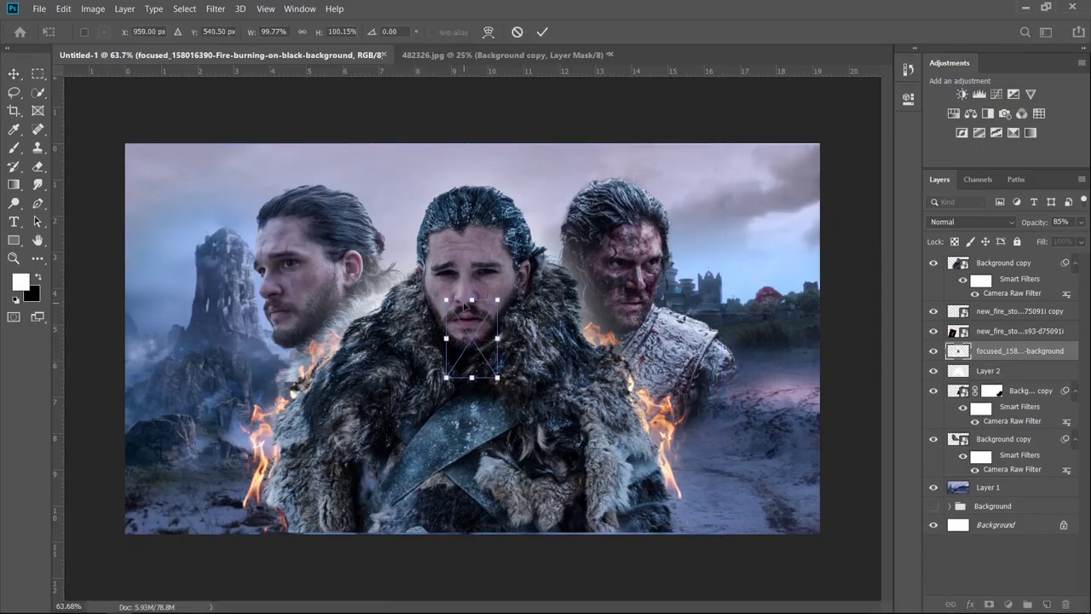
drag(534, 197, 582, 250)
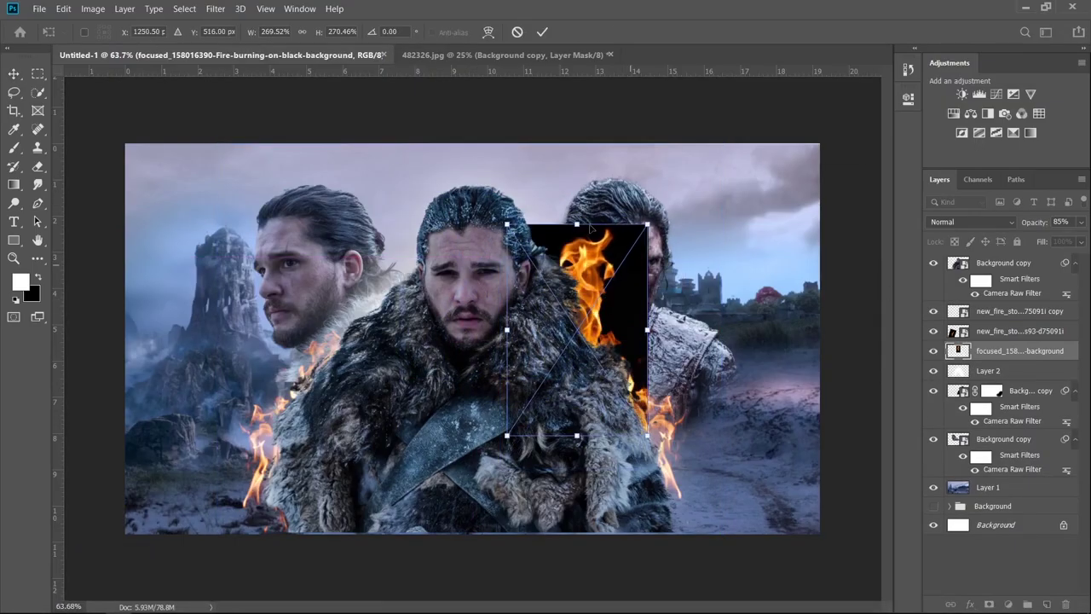
right_click(581, 251)
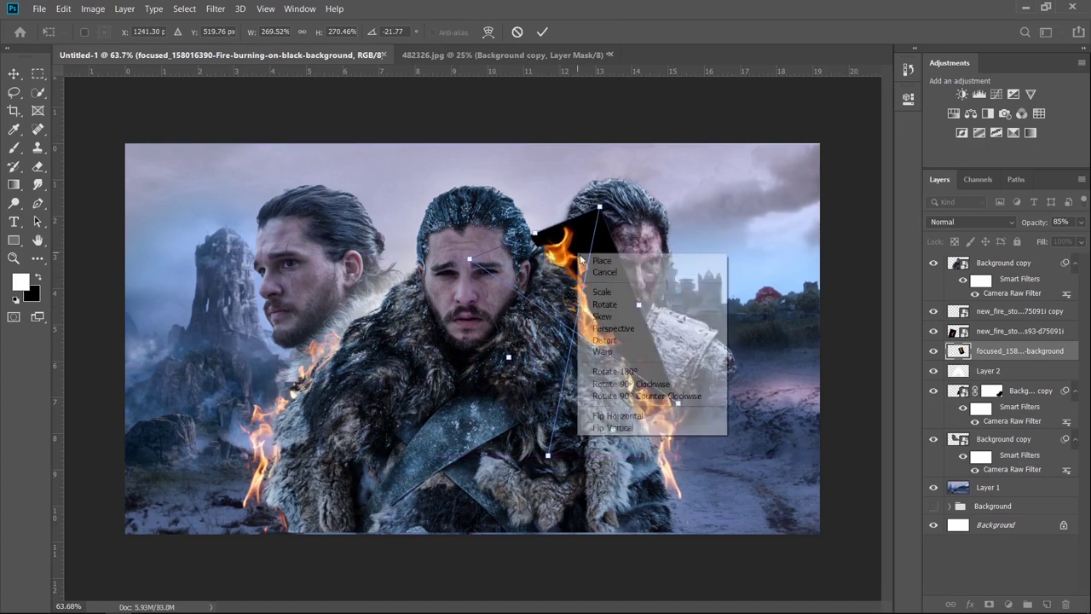
click(631, 349)
drag(567, 227, 559, 249)
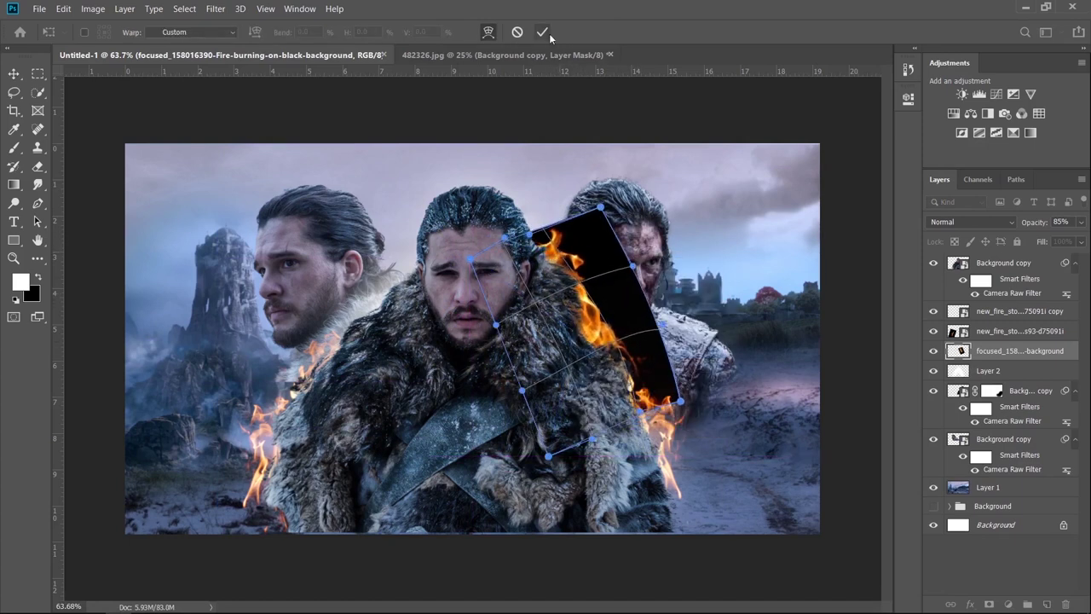
click(542, 32)
click(972, 221)
click(955, 334)
click(592, 331)
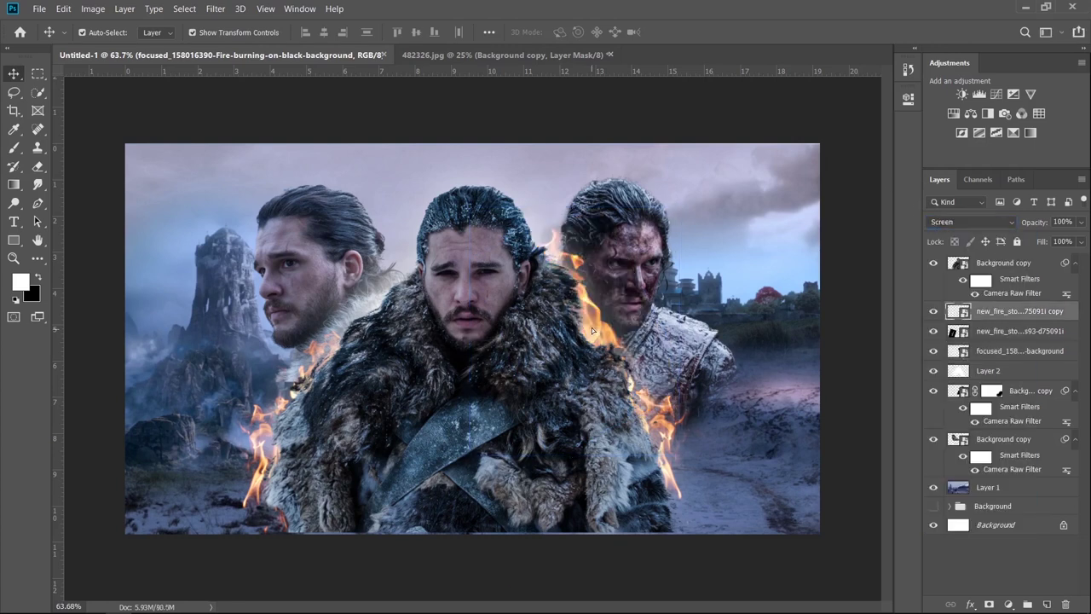
drag(512, 596, 801, 503)
Place fire_10_01, raise its layer, rotate it about 24 degrees and set it to Screen
key(alt+Tab)
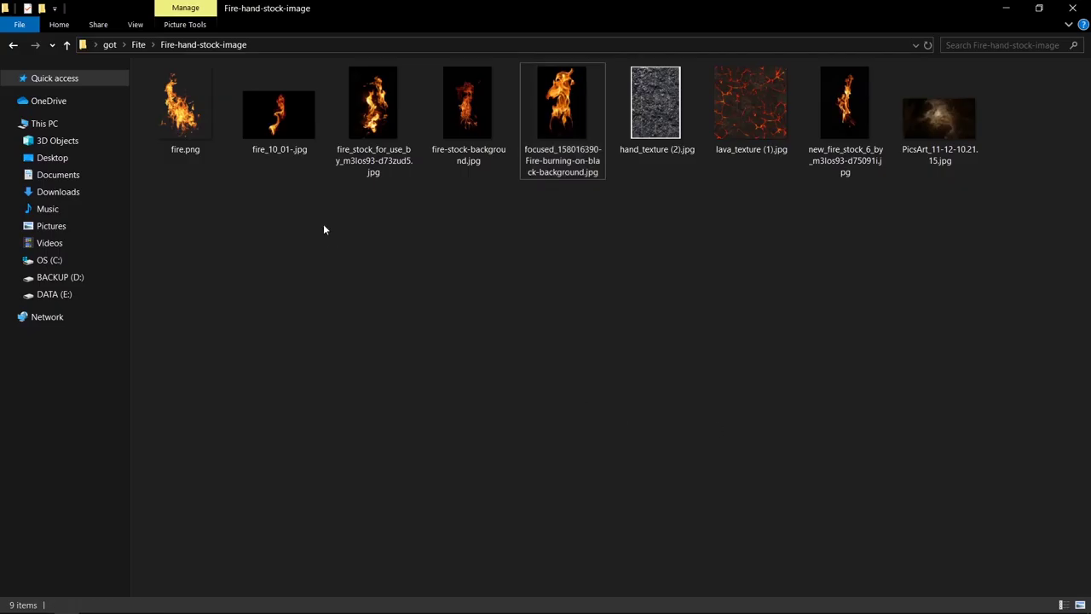
drag(278, 115, 550, 182)
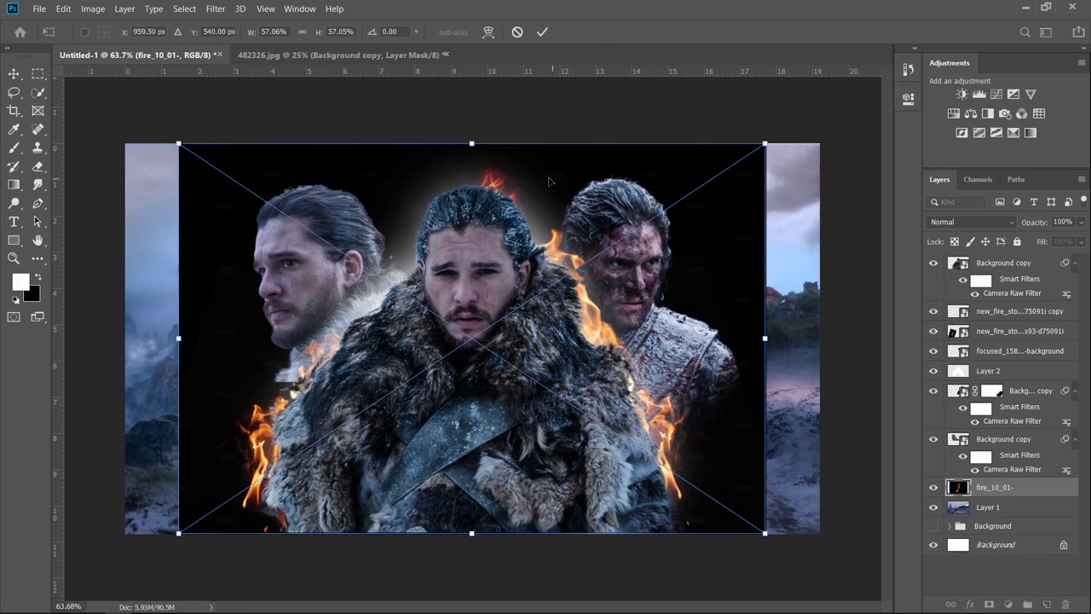
key(Return)
drag(993, 487, 993, 311)
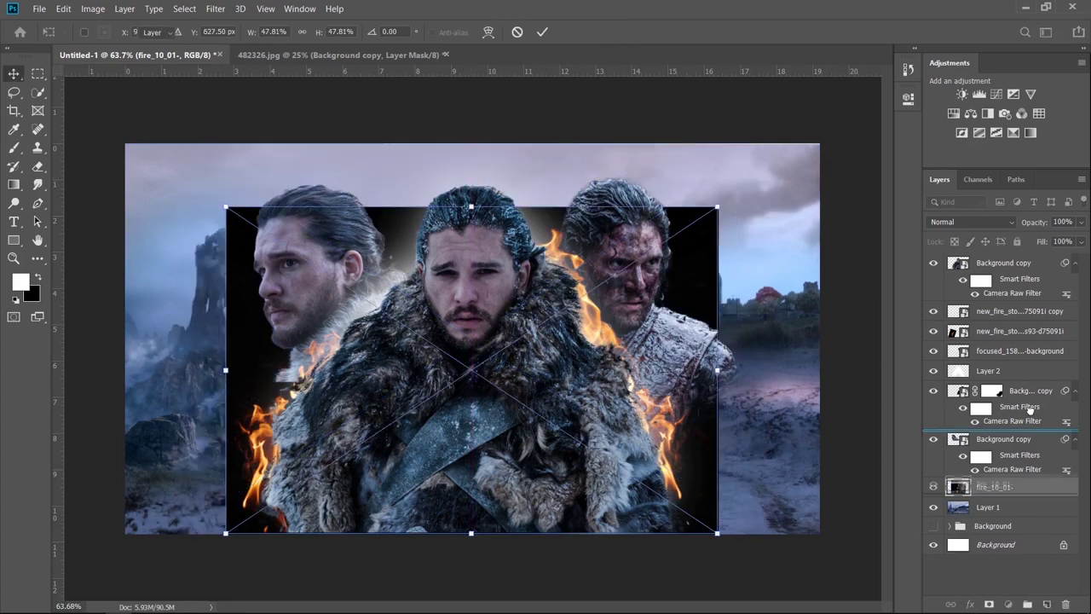
drag(612, 293, 508, 232)
key(ctrl+t)
mouse_move(631, 136)
mouse_down()
mouse_move(427, 128)
mouse_move(453, 154)
mouse_move(466, 121)
mouse_up()
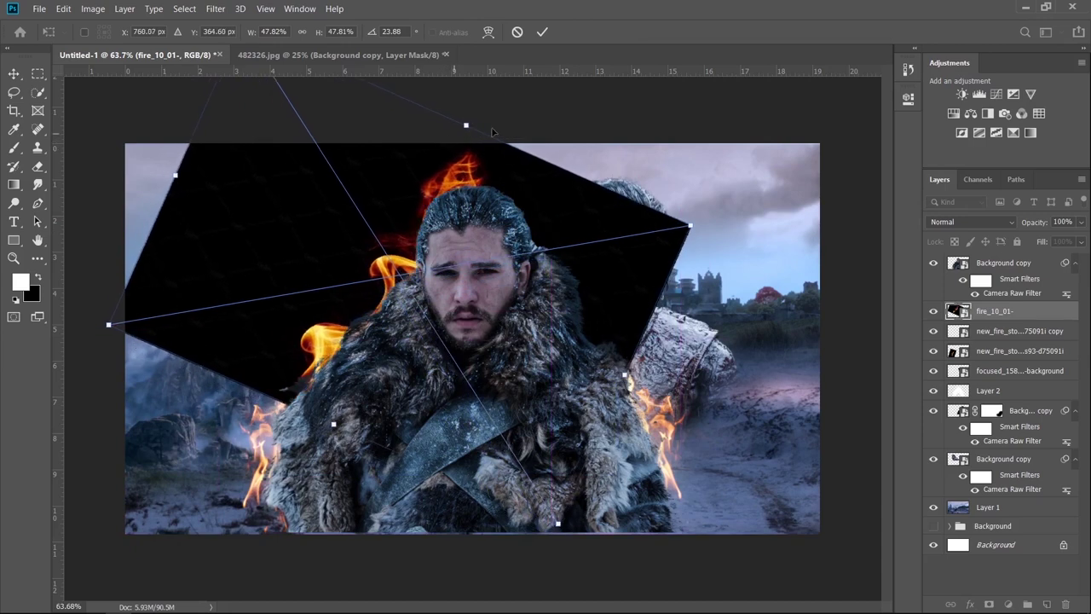
key(Return)
click(971, 221)
click(946, 310)
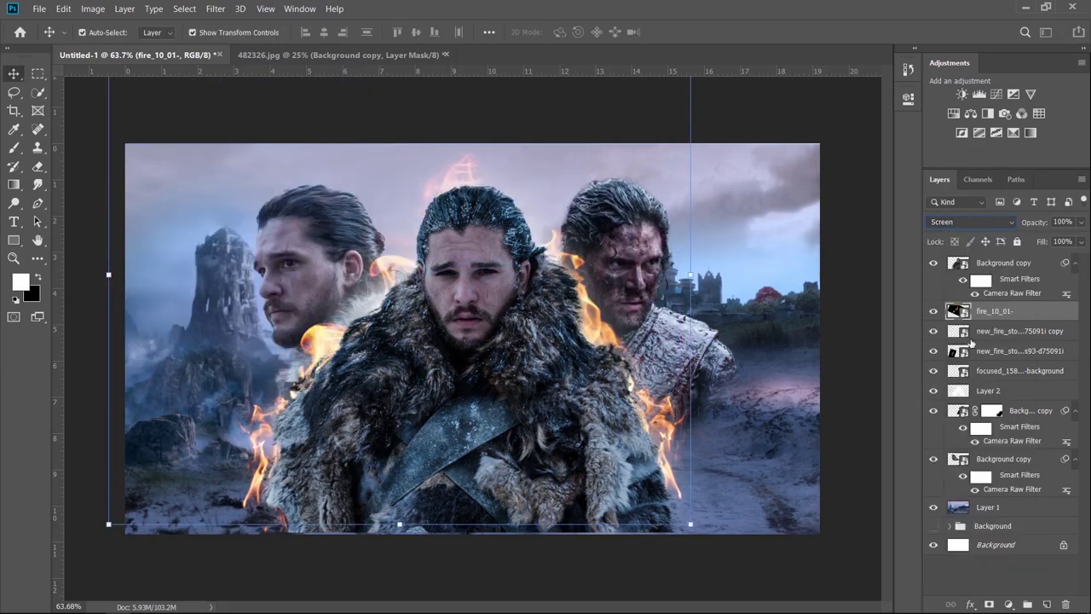
Duplicate fire_10_01 and rotate the copy to tilt behind the centre figure's head
drag(405, 281, 554, 307)
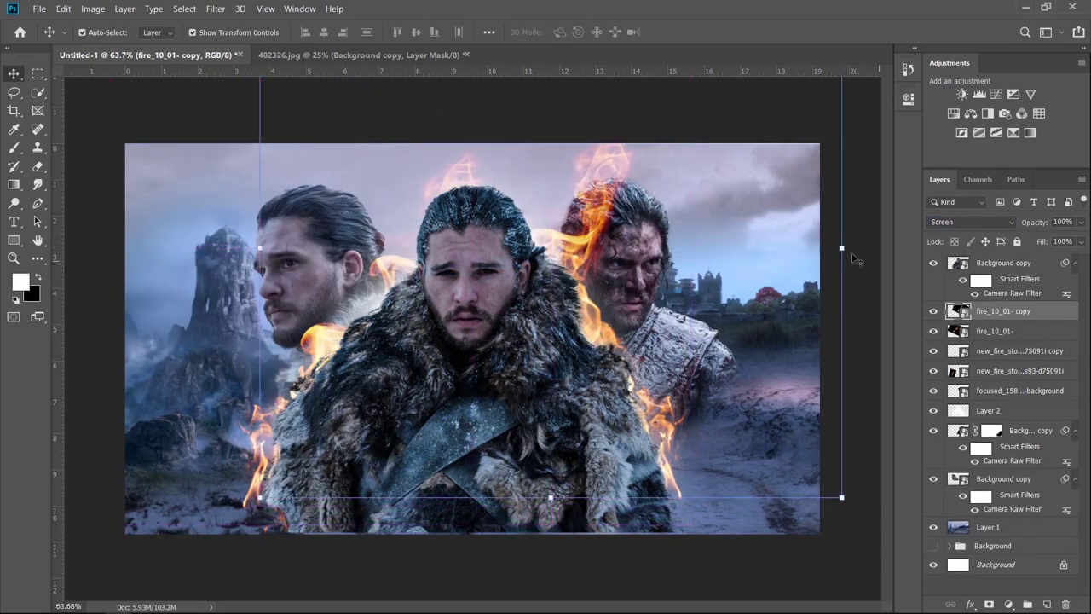
key(ctrl+t)
mouse_move(673, 192)
mouse_down()
mouse_move(710, 260)
mouse_move(756, 234)
mouse_up()
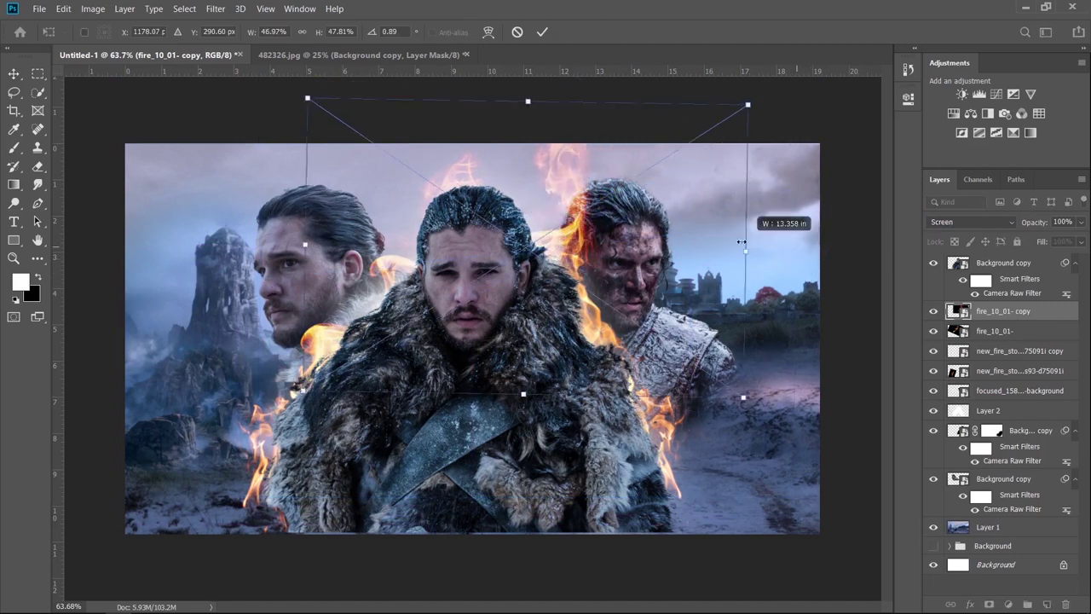
right_click(503, 175)
click(537, 350)
drag(554, 256, 514, 190)
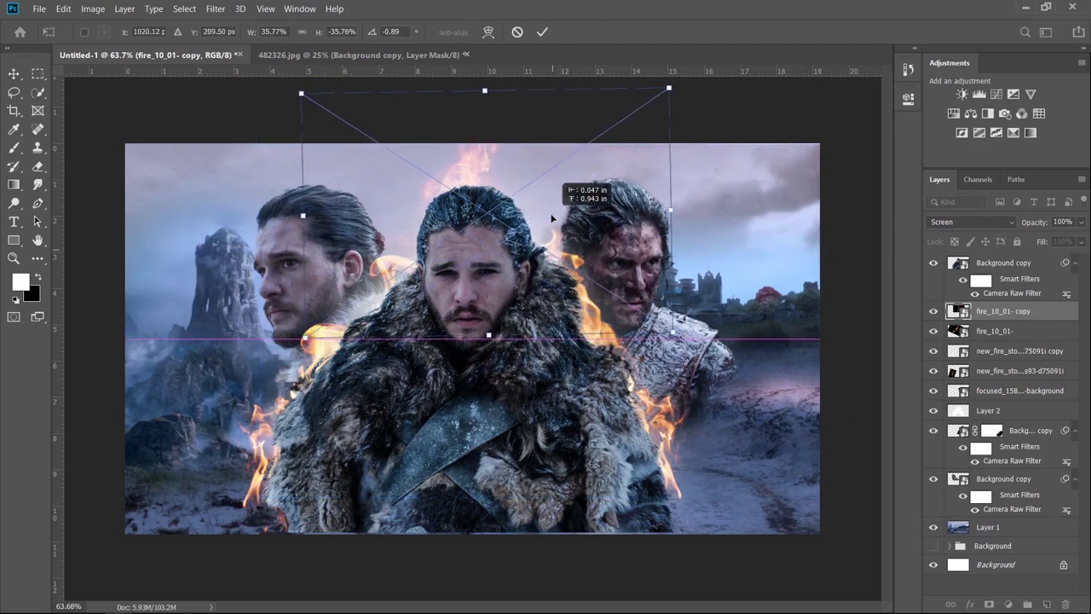
right_click(515, 189)
click(548, 361)
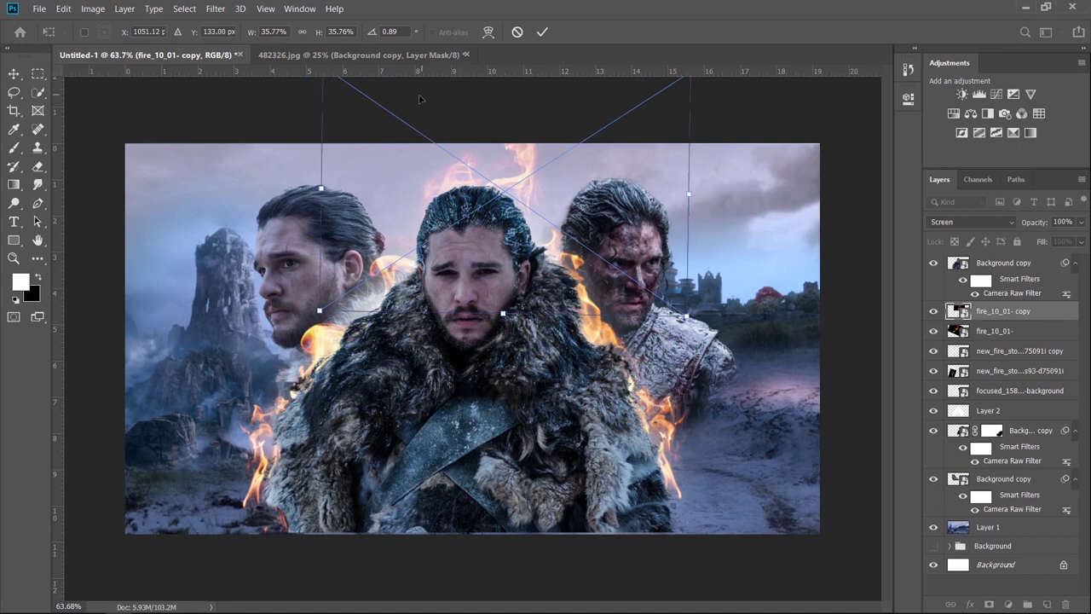
drag(296, 126, 344, 347)
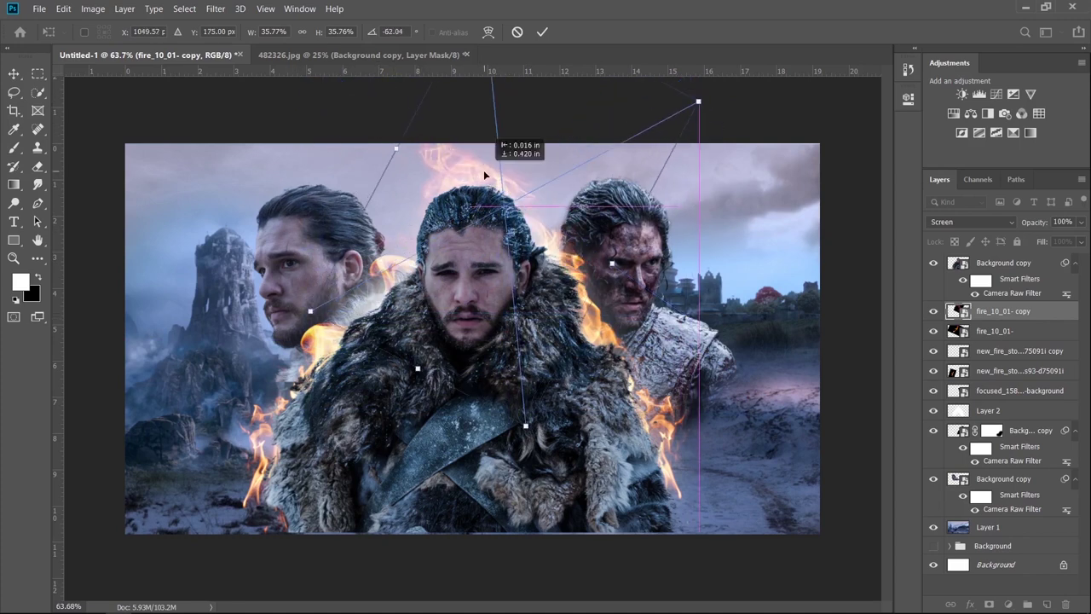
mouse_move(483, 170)
mouse_down()
mouse_move(501, 202)
mouse_move(502, 173)
mouse_up()
drag(732, 134, 764, 143)
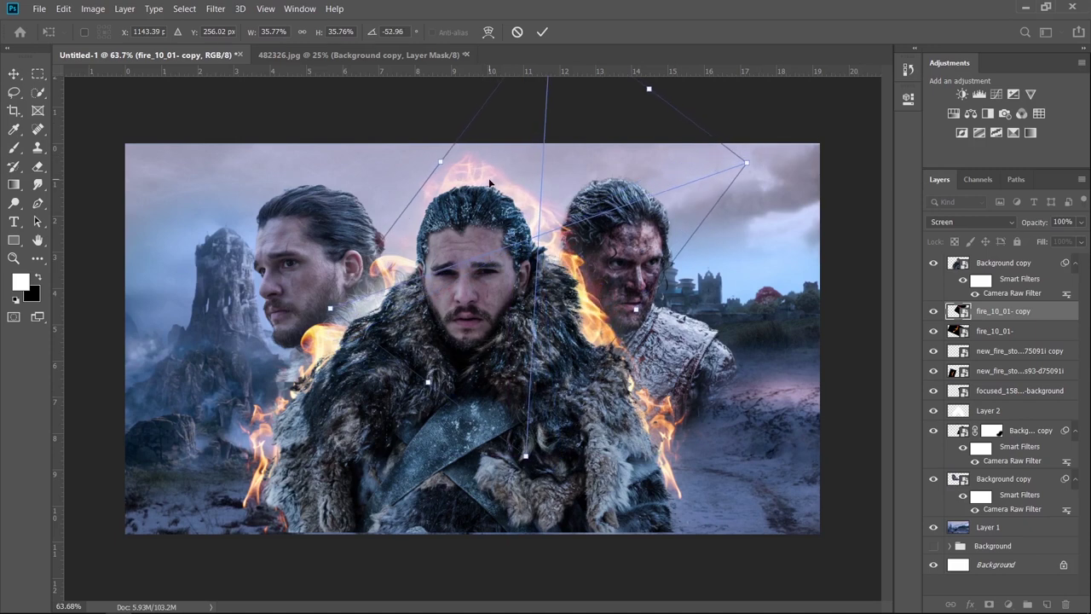
mouse_move(491, 183)
mouse_down()
mouse_move(475, 164)
mouse_move(512, 221)
mouse_up()
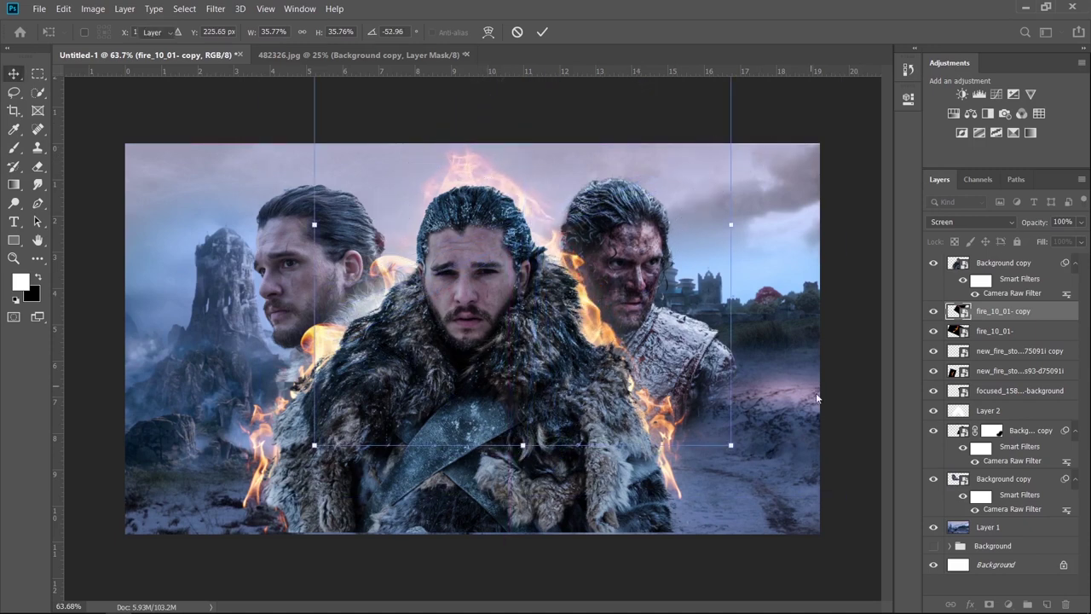
key(Return)
Turn off Auto-Select and undo an accidental nudge of the new fire layer
click(399, 277)
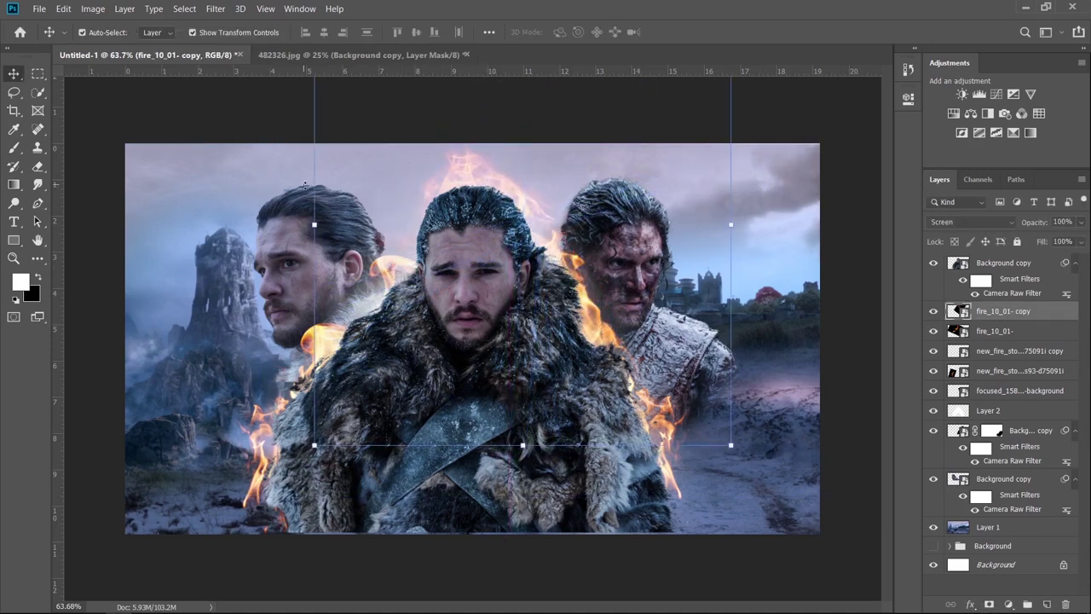
click(83, 32)
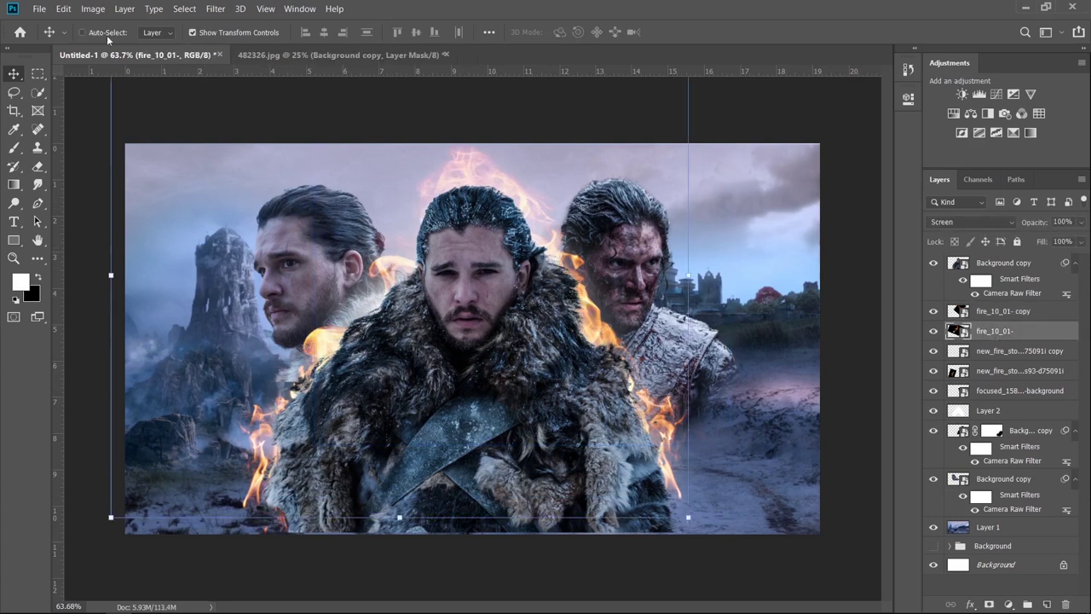
click(1010, 350)
drag(678, 348, 610, 303)
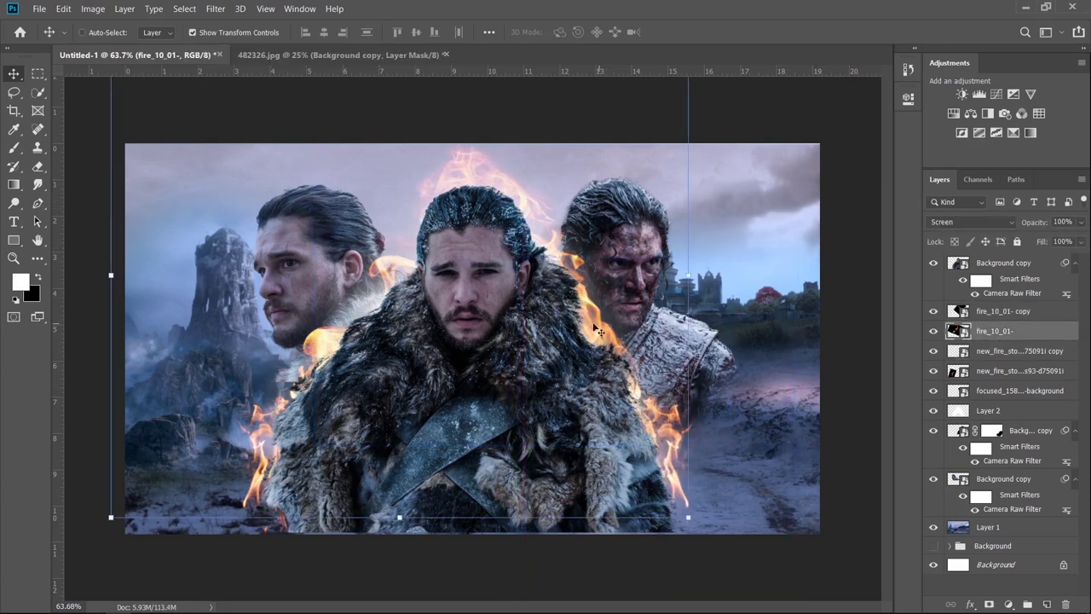
click(1010, 331)
key(ctrl+z)
key(ctrl+z)
key(ctrl+z)
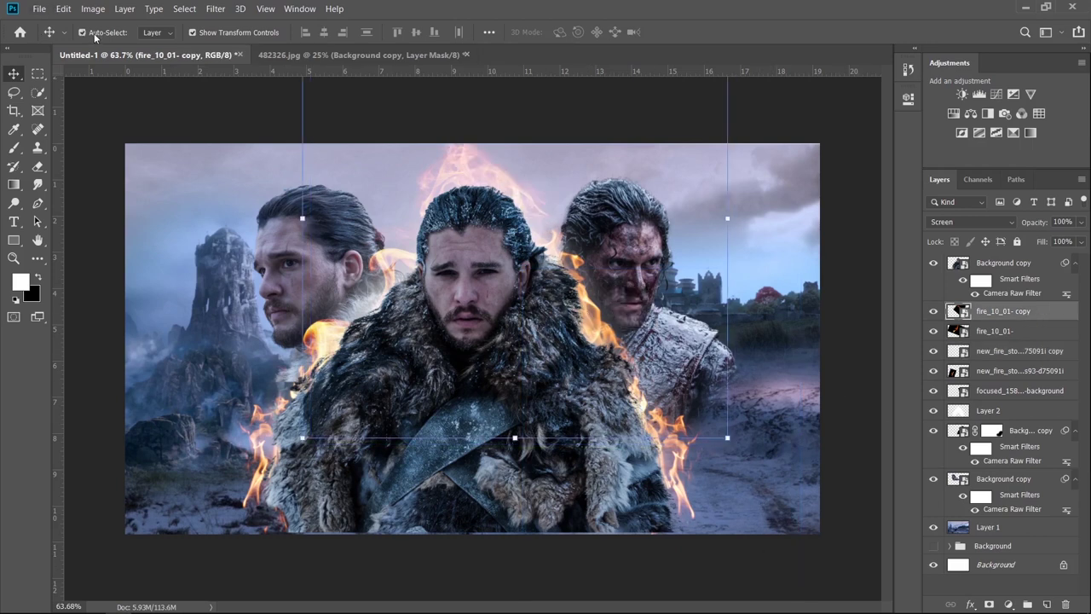
key(alt+Tab)
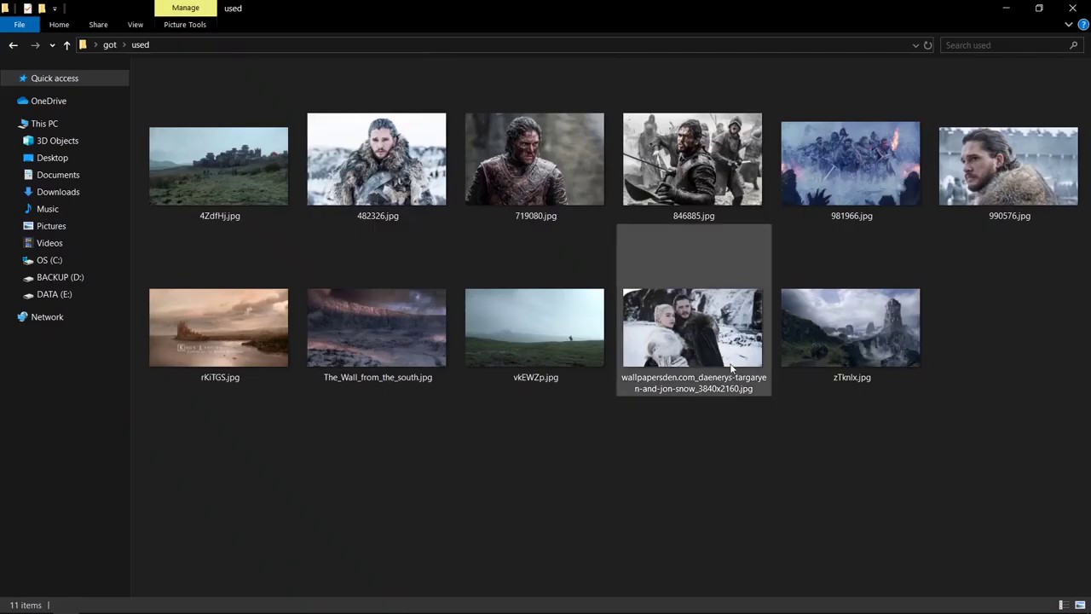
Place the wallpapersden couple photo, scale it to about 89%, centre it, and keep 100% opacity
mouse_move(732, 369)
mouse_down()
mouse_move(118, 607)
mouse_move(480, 226)
mouse_move(471, 122)
mouse_up()
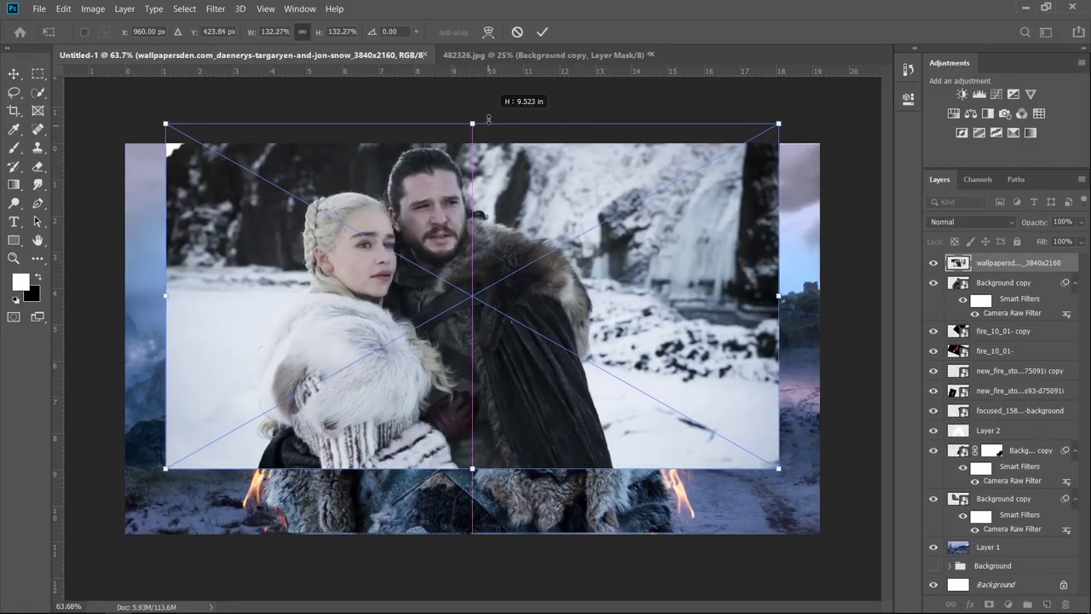
drag(421, 211, 424, 277)
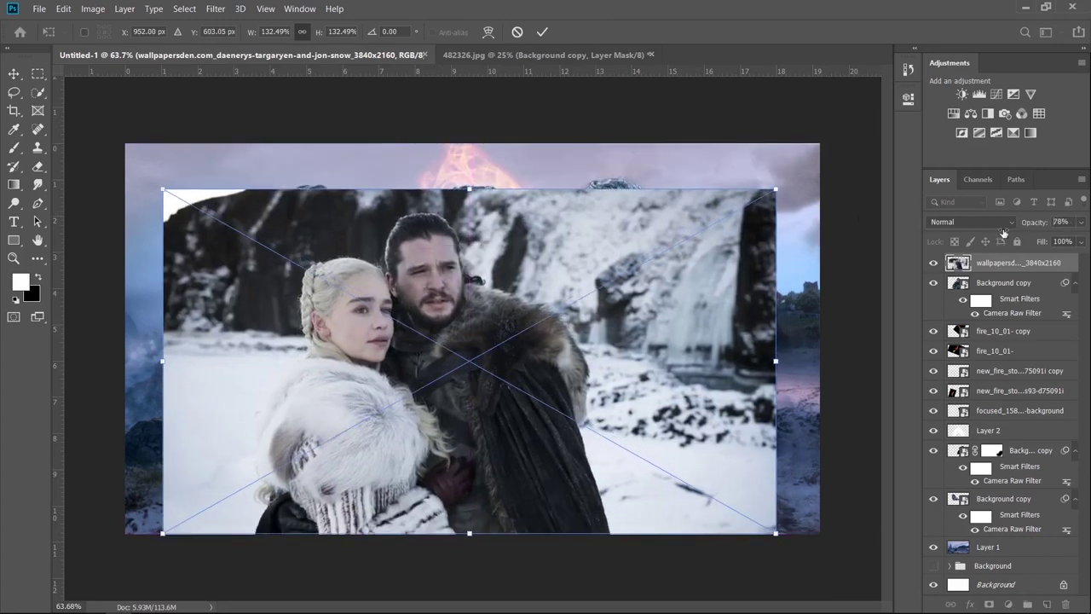
drag(1004, 232, 1004, 244)
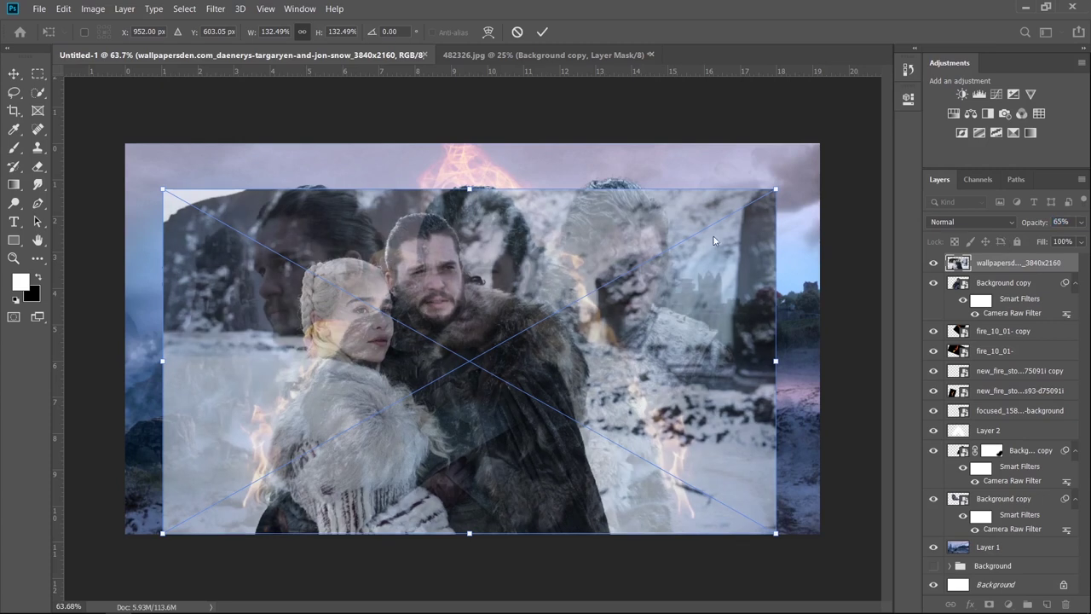
drag(466, 194, 464, 312)
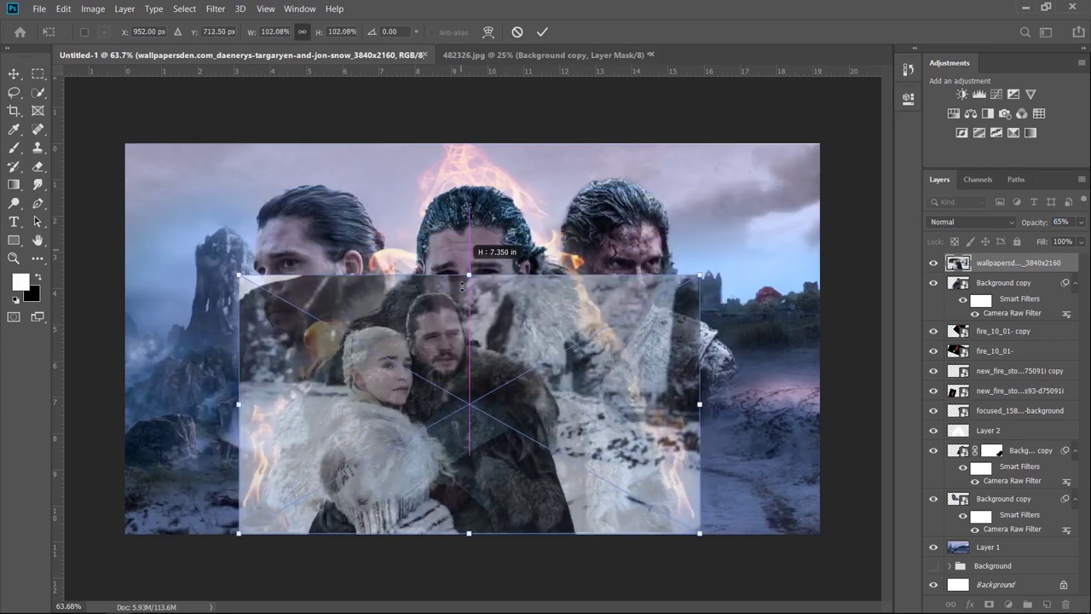
mouse_move(422, 417)
mouse_down()
mouse_move(377, 408)
mouse_move(391, 387)
mouse_up()
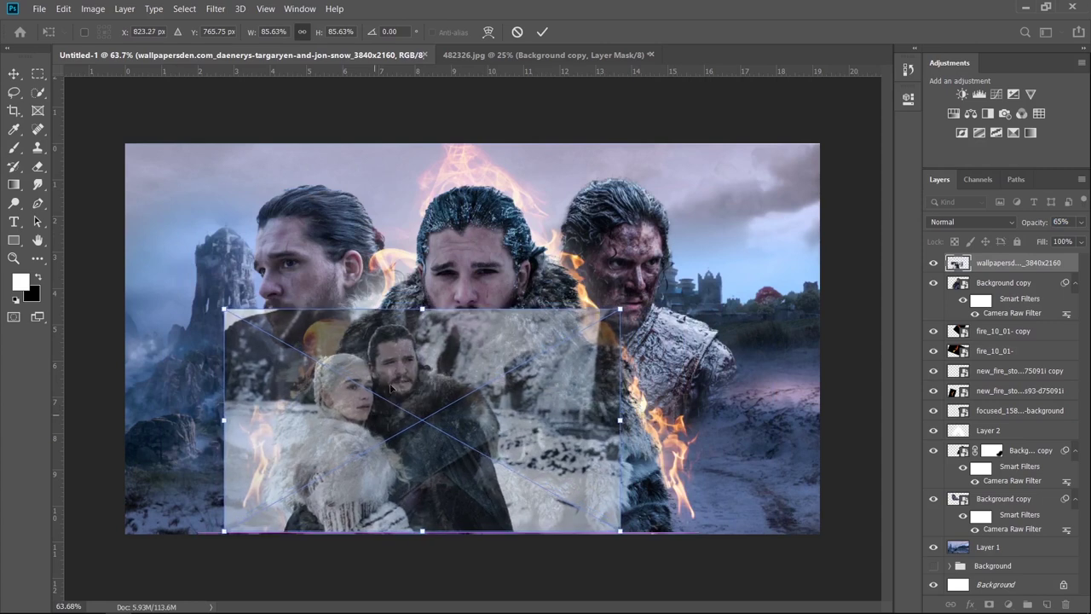
drag(414, 300, 422, 290)
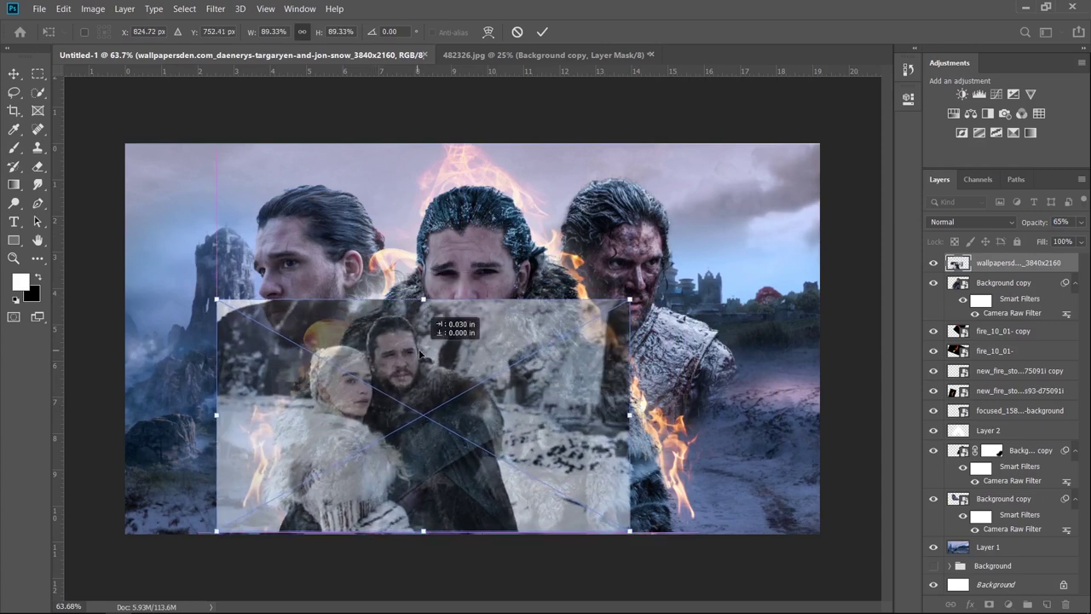
drag(422, 353, 427, 352)
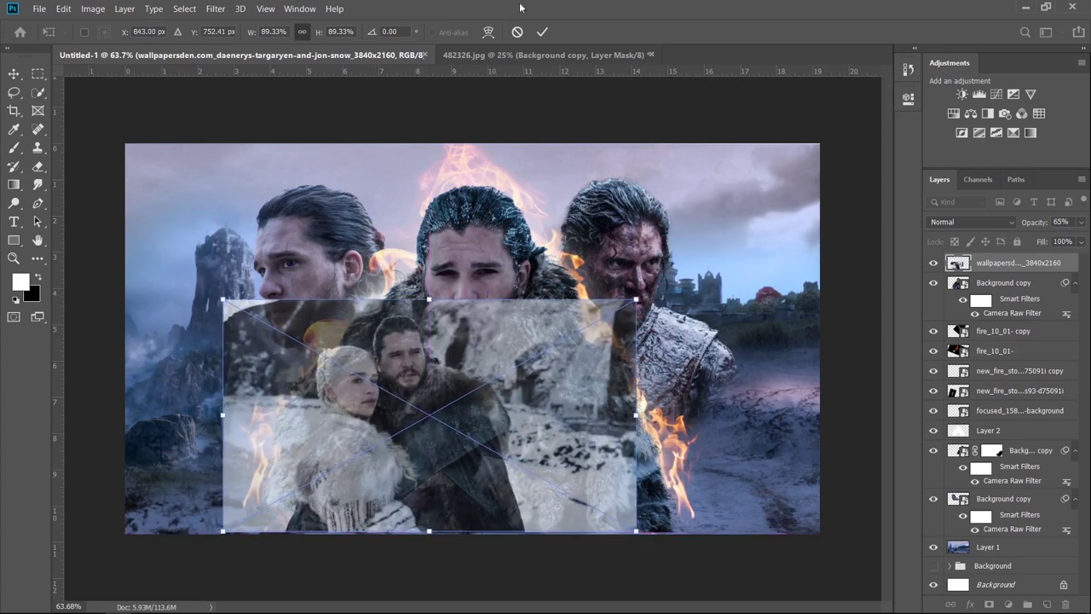
click(543, 32)
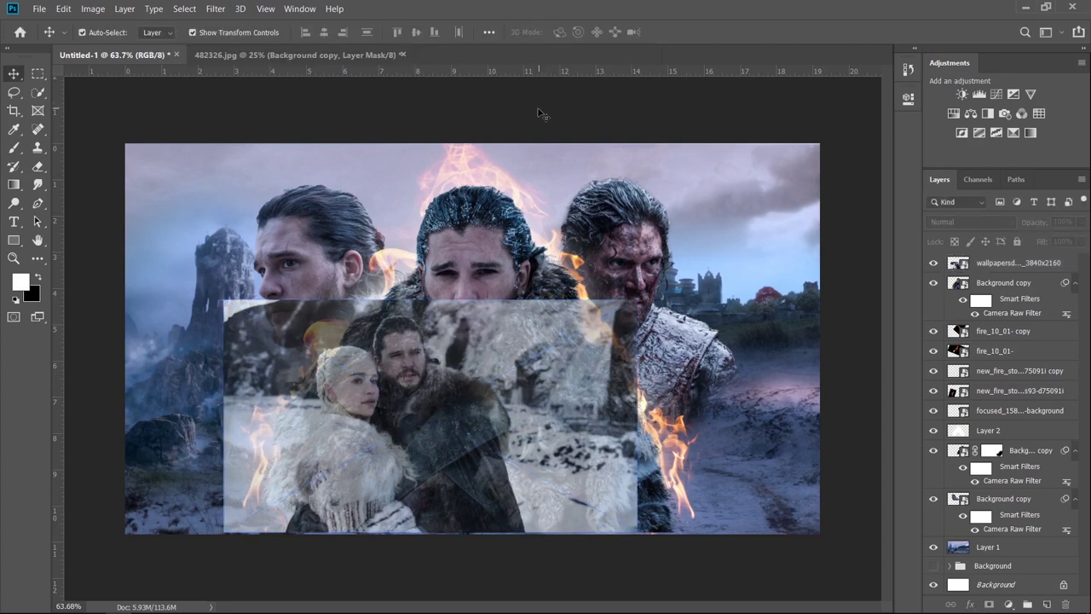
click(565, 378)
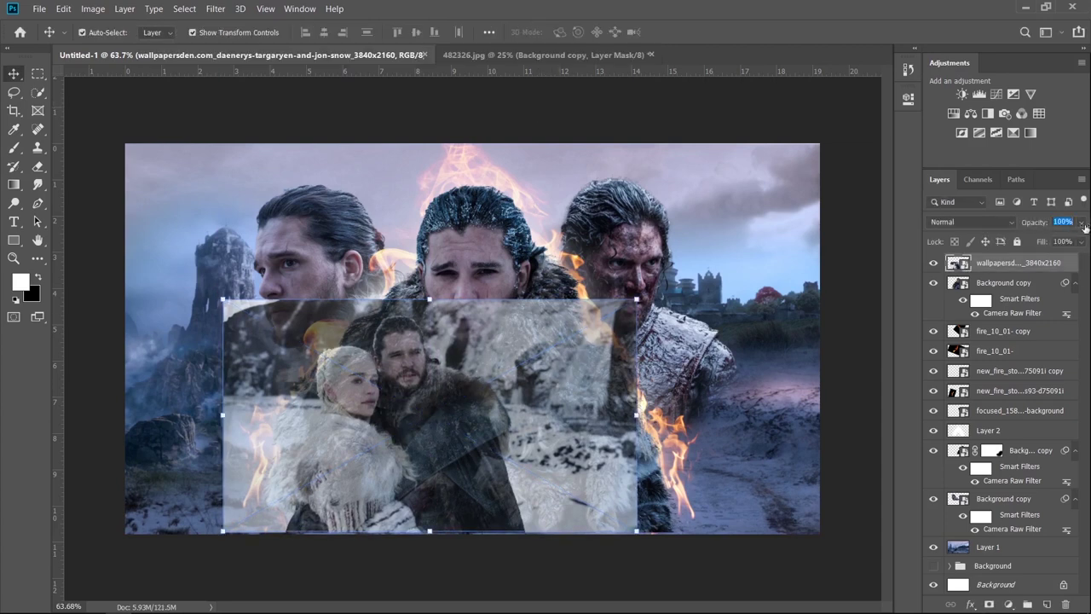
key(Return)
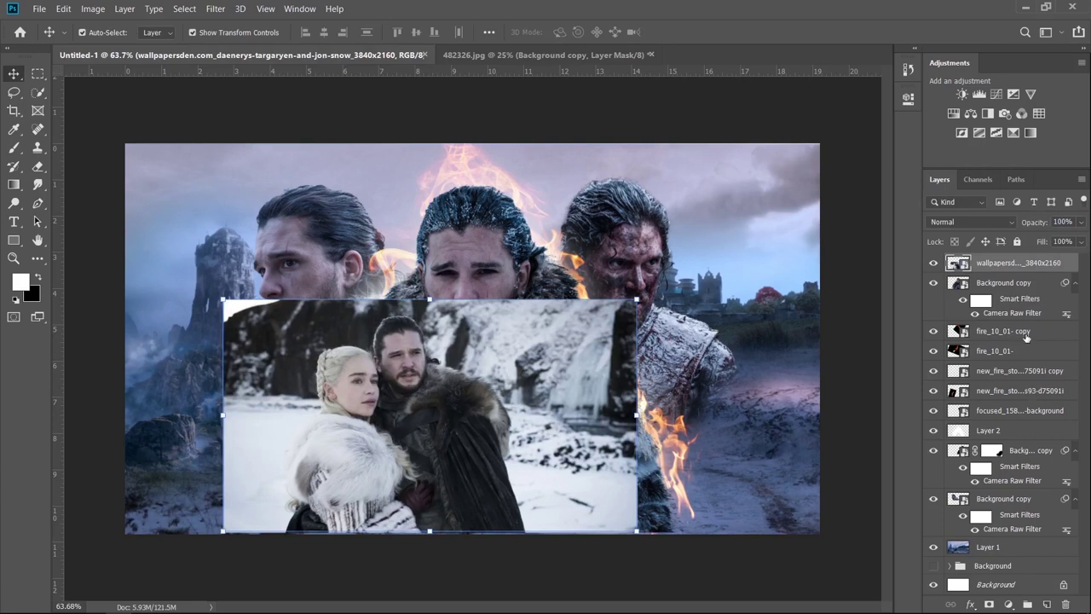
key(alt+bracketleft)
click(1021, 340)
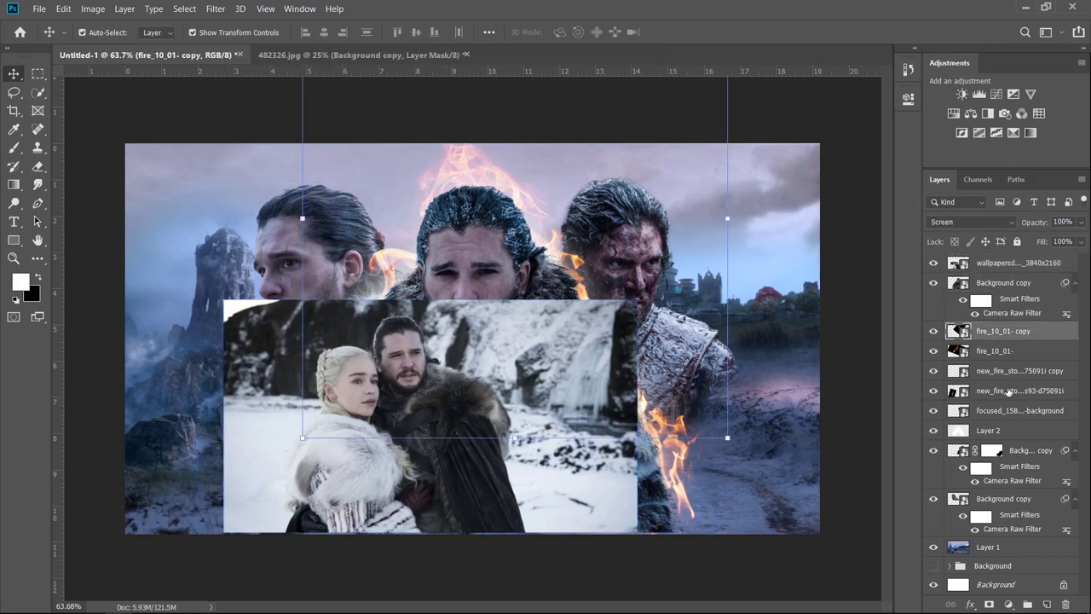
Select all four fire layers, group them with Ctrl+G and name the group 'fire'
shift+click(1009, 392)
key(ctrl+g)
text(fire)
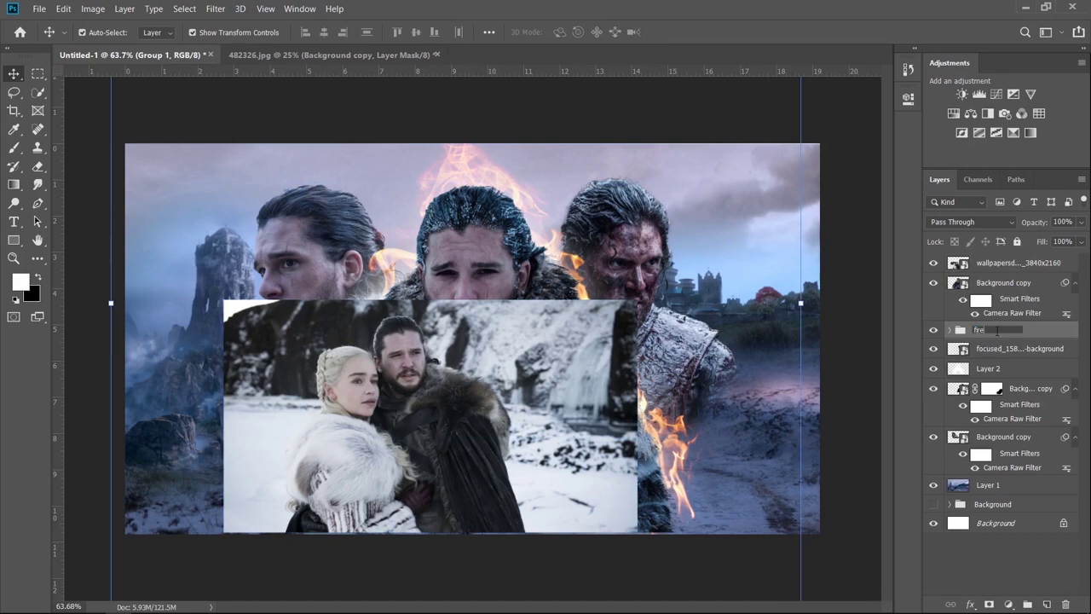
key(Return)
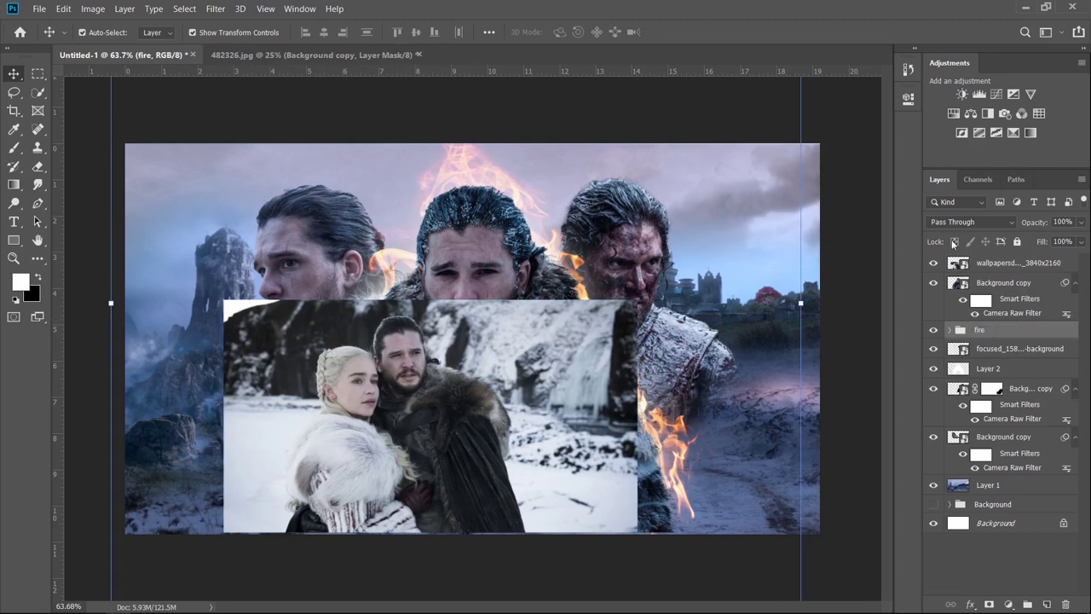
click(980, 266)
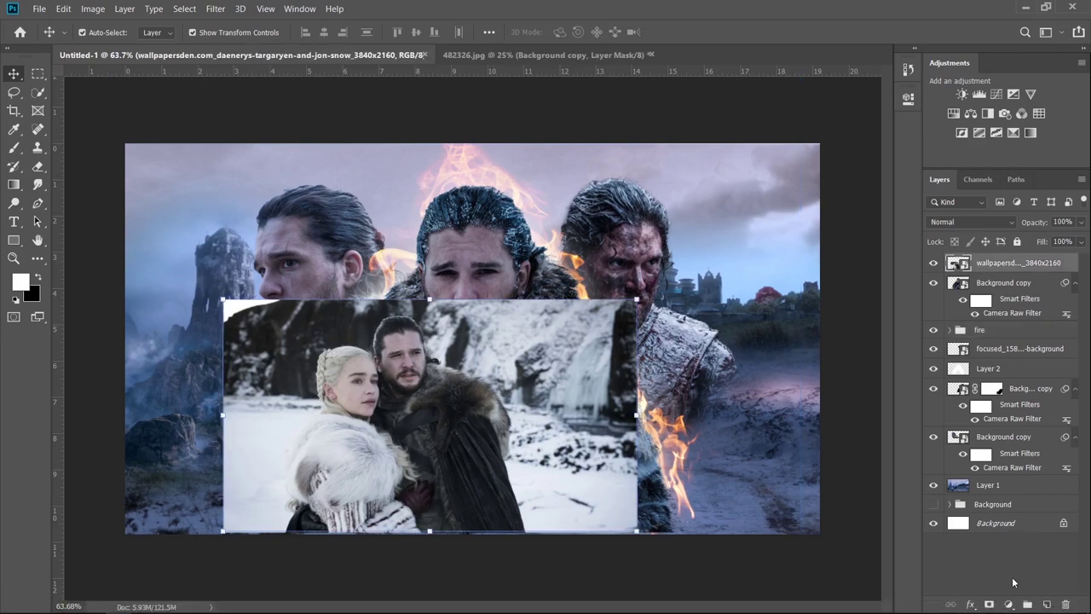
Mask the couple wallpaper, painting out its edges to reveal the faces and fire beneath
click(990, 604)
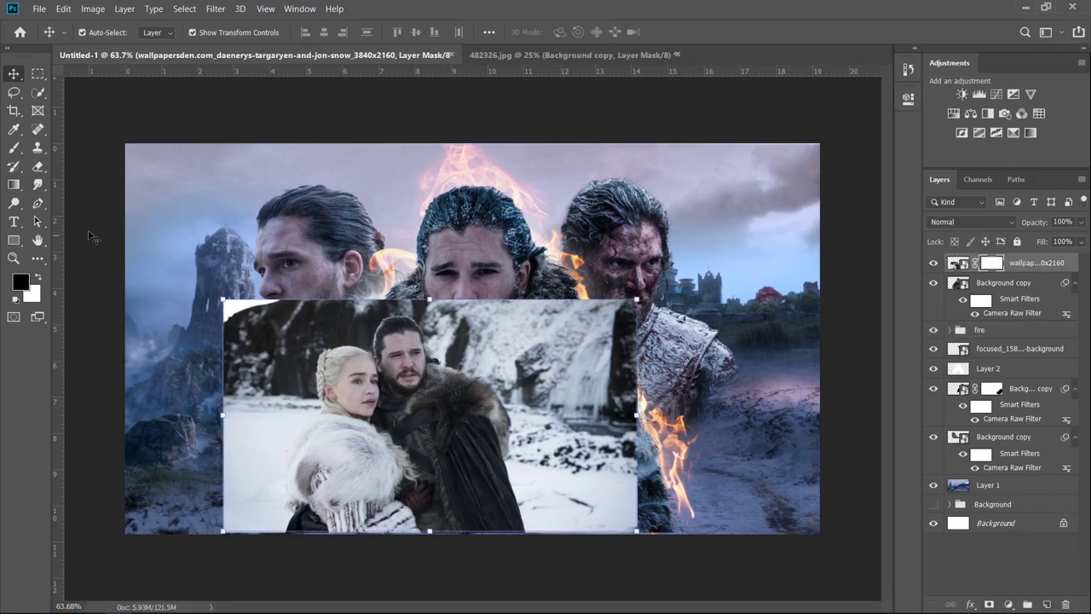
click(14, 147)
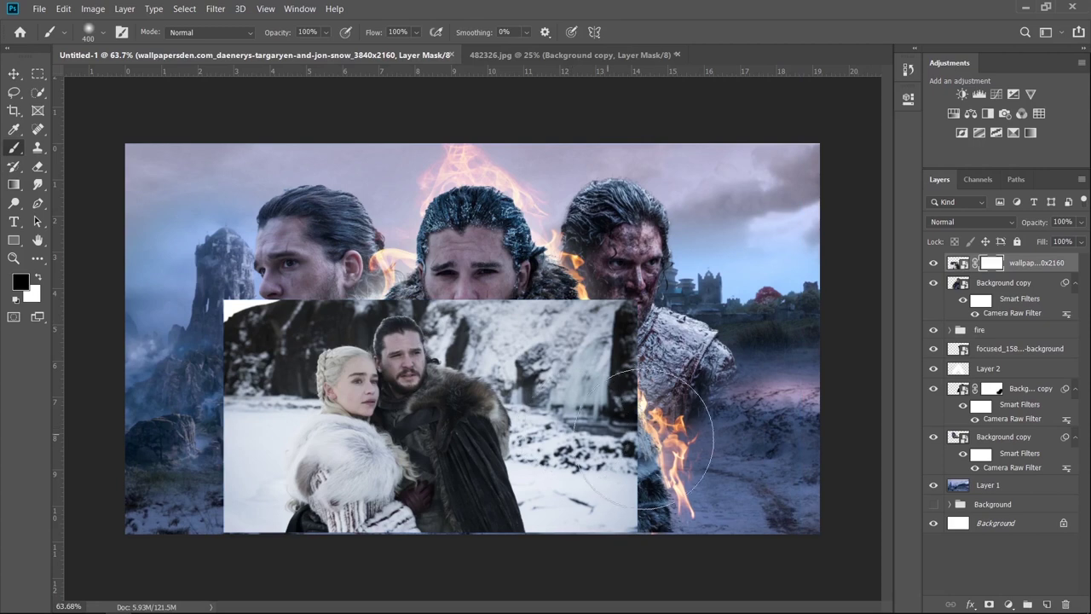
key(])
mouse_move(579, 281)
mouse_down()
mouse_move(559, 319)
mouse_move(572, 494)
mouse_up()
key([)
drag(341, 256, 304, 277)
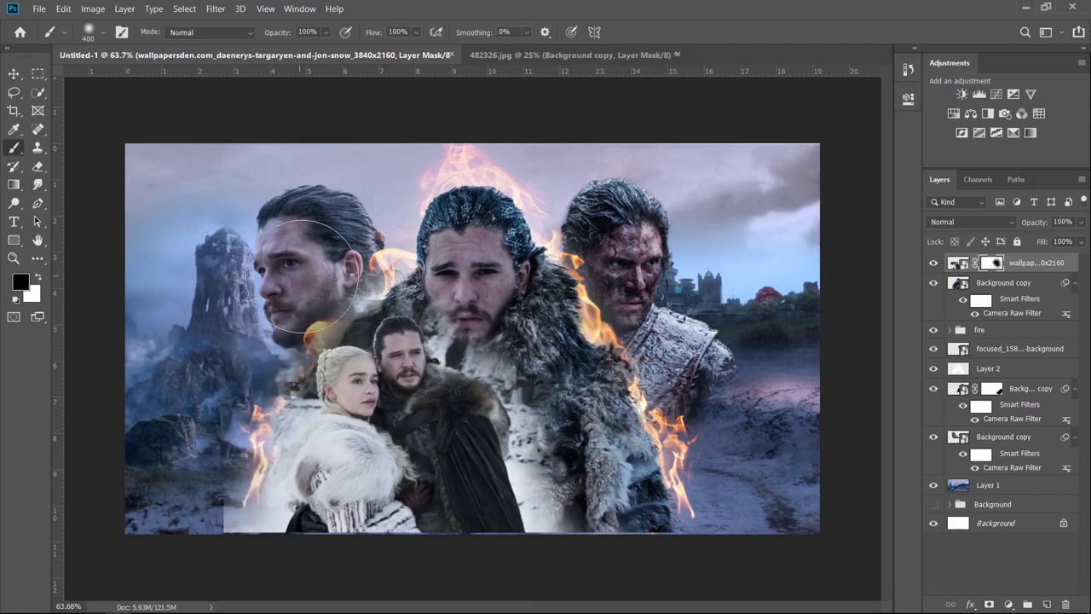
drag(195, 451, 282, 478)
key([)
key([)
key([)
drag(282, 401, 247, 550)
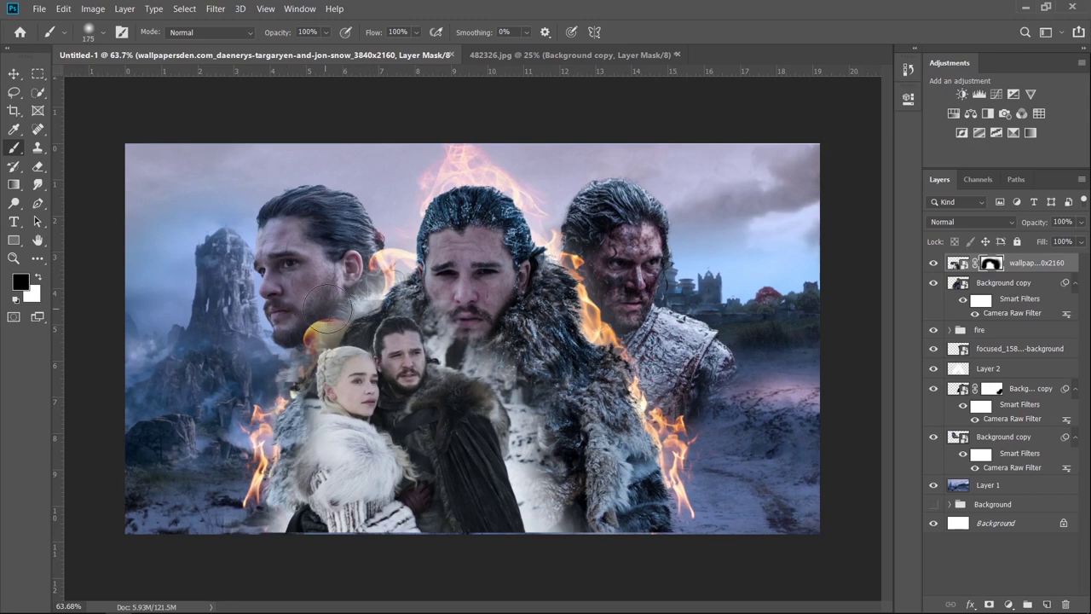
key([)
mouse_move(520, 400)
mouse_down()
mouse_move(469, 341)
mouse_move(452, 341)
mouse_move(573, 527)
mouse_move(524, 460)
mouse_up()
key([)
text(9)
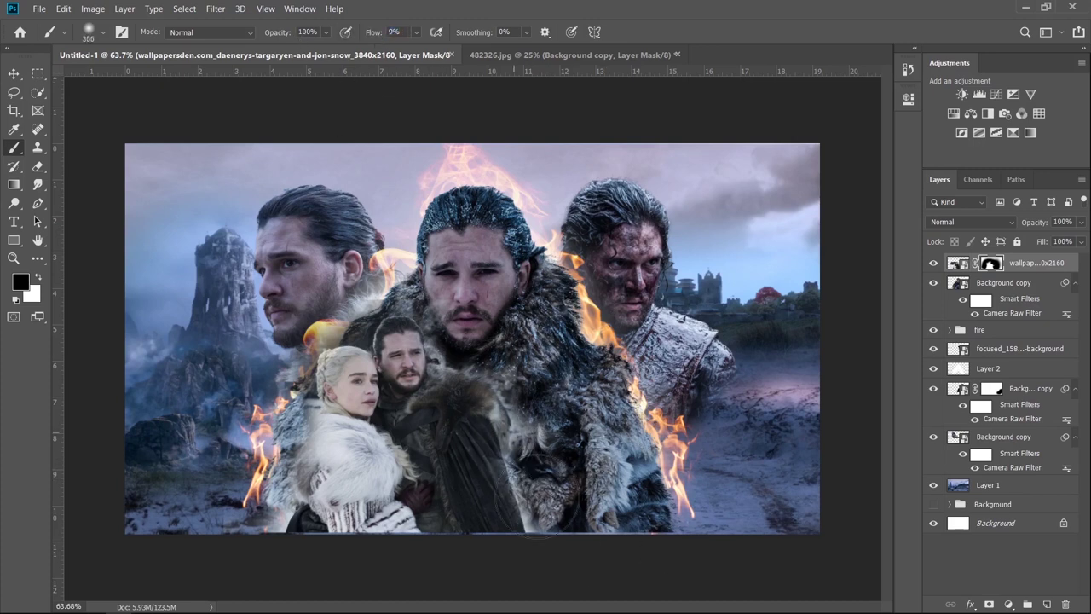
key(bracketright)
Place 846885.jpg at about half size, shift it right, and hide its layer
key(alt+Tab)
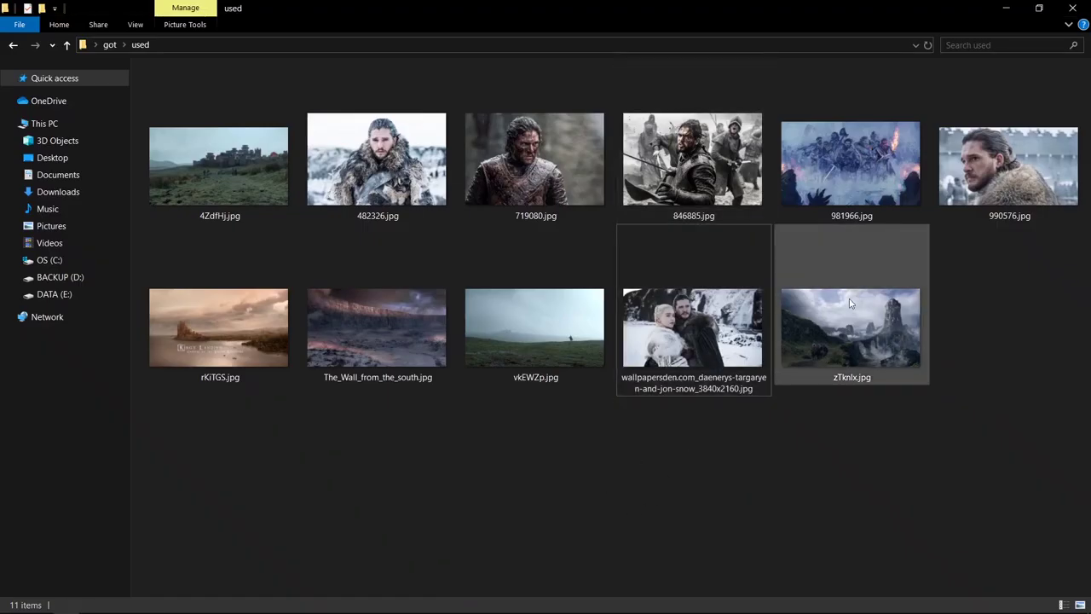
mouse_move(693, 170)
mouse_down()
mouse_move(115, 607)
mouse_move(449, 480)
mouse_up()
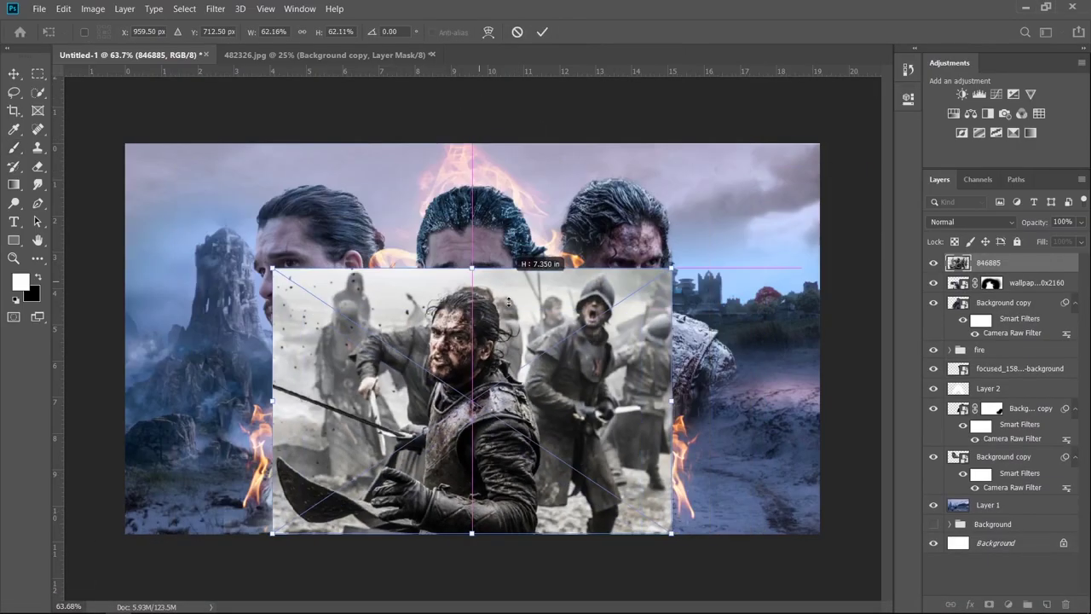
drag(479, 139, 472, 323)
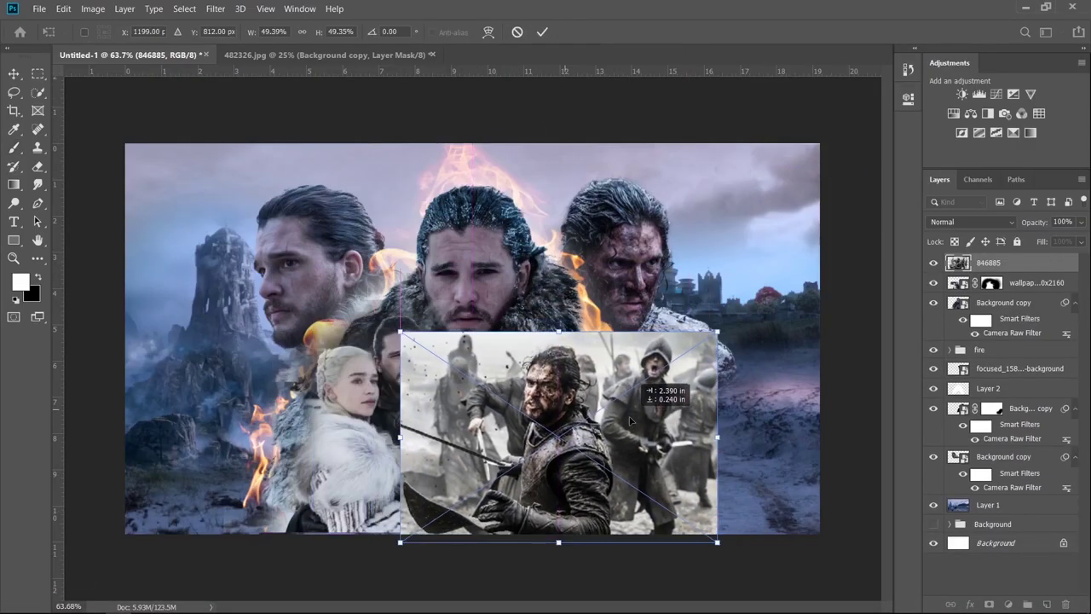
drag(542, 409, 629, 412)
click(932, 264)
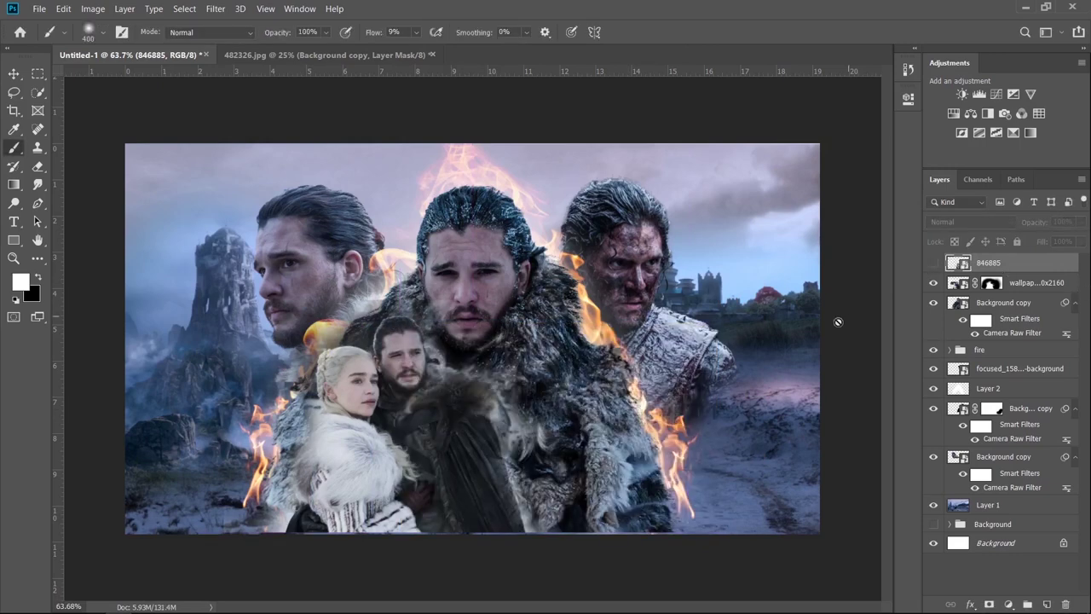
Bring the fire_10_01- flame image from the folder into the poster
key(alt+Tab)
click(573, 334)
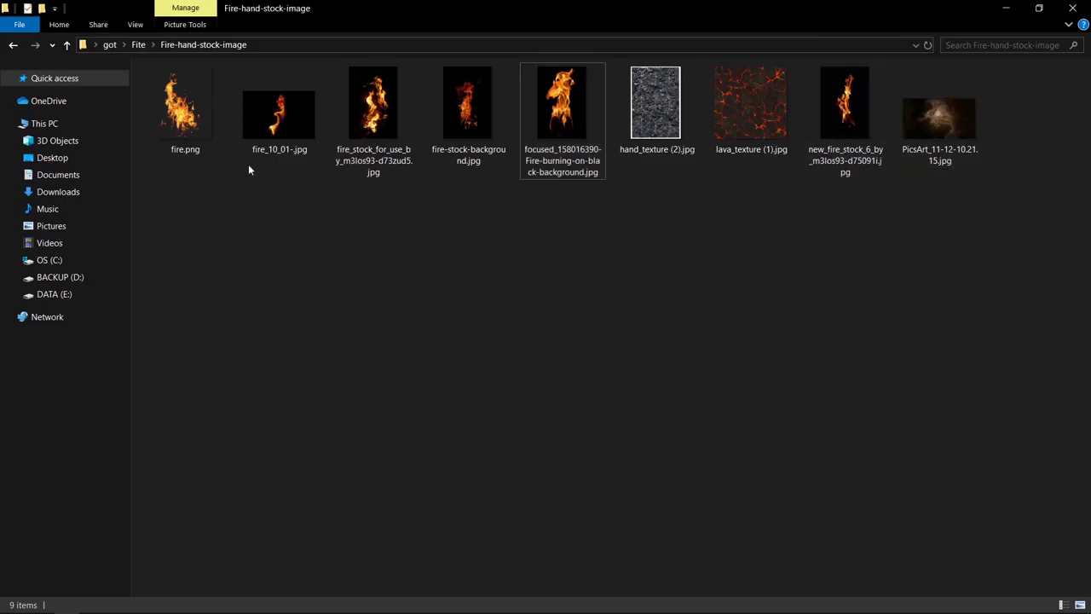
mouse_move(278, 145)
mouse_down()
mouse_move(109, 609)
mouse_move(341, 435)
mouse_up()
Shrink the fire_10_01- flame, set it to Screen, and tilt and flip it beside Daenerys
drag(550, 217, 494, 225)
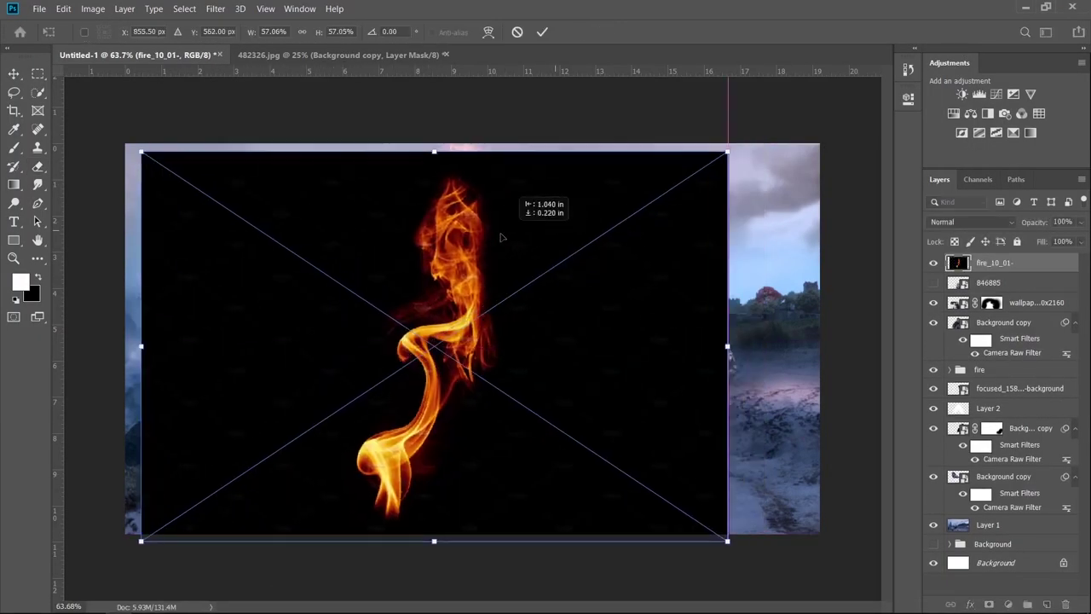
mouse_move(415, 150)
mouse_down()
mouse_move(392, 411)
mouse_move(290, 386)
mouse_move(294, 347)
mouse_up()
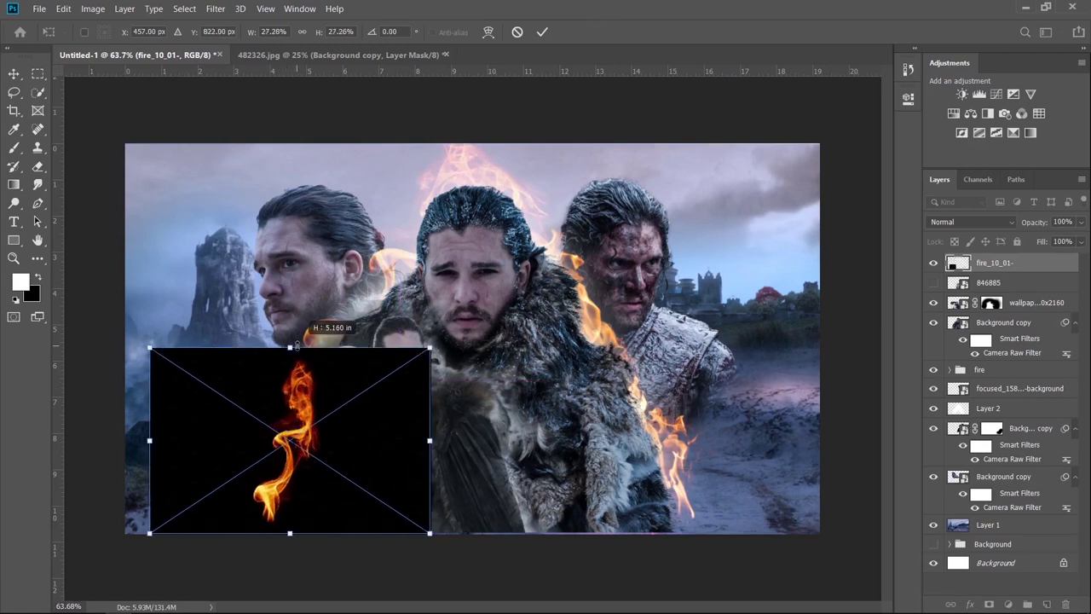
click(972, 222)
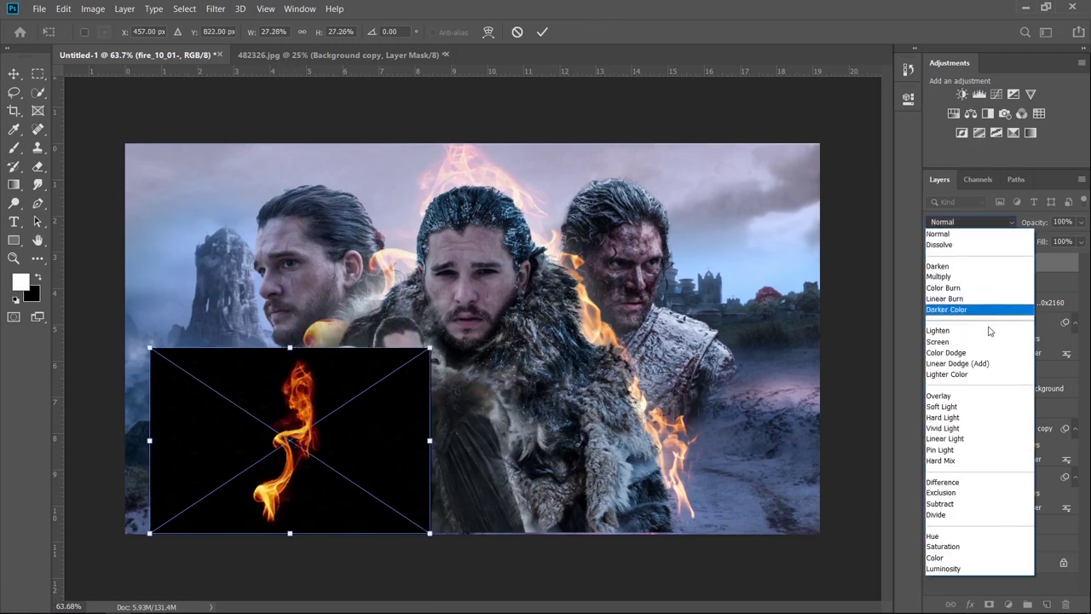
click(951, 338)
drag(324, 436, 341, 450)
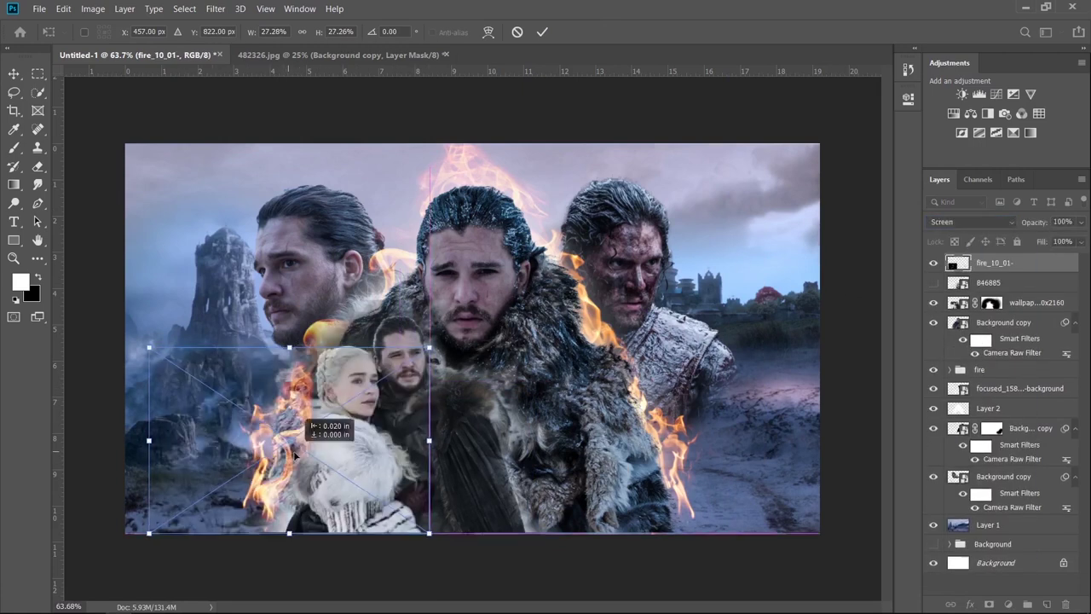
drag(304, 313, 258, 323)
drag(408, 314, 334, 313)
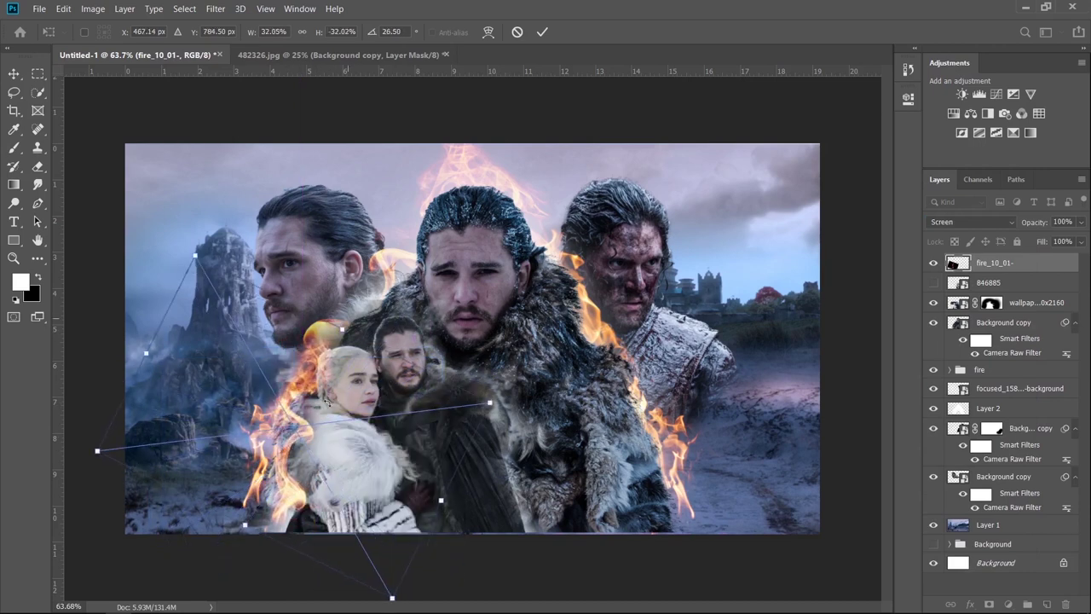
key(Return)
Place another fire_10_01- flame and blend it with Screen
key(e)
click(534, 394)
click(631, 254)
key(alt+Tab)
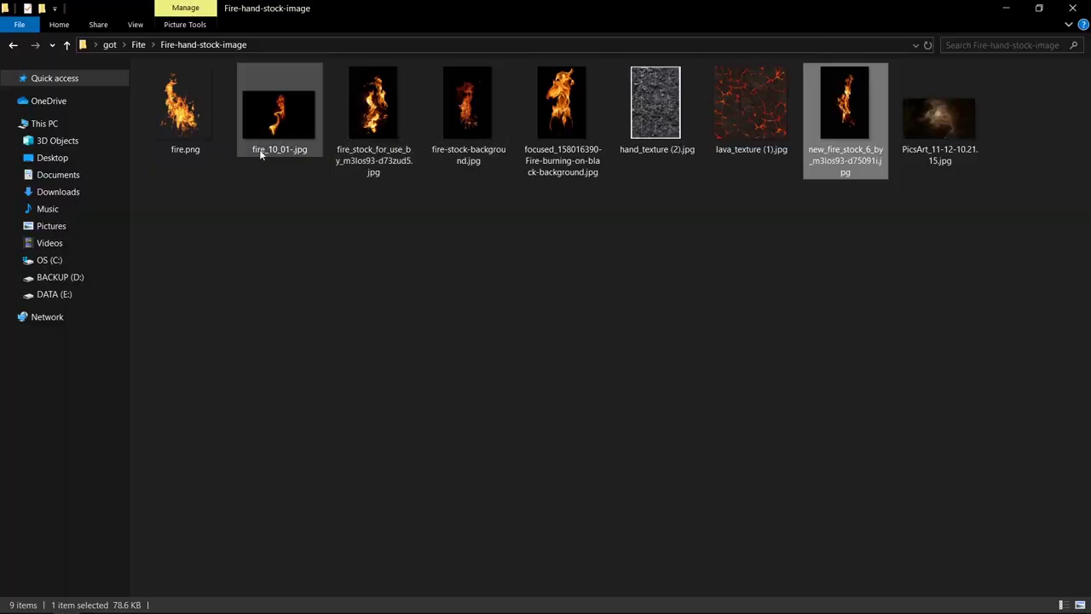
mouse_move(260, 150)
mouse_down()
mouse_move(478, 156)
mouse_move(478, 369)
mouse_up()
right_click(474, 420)
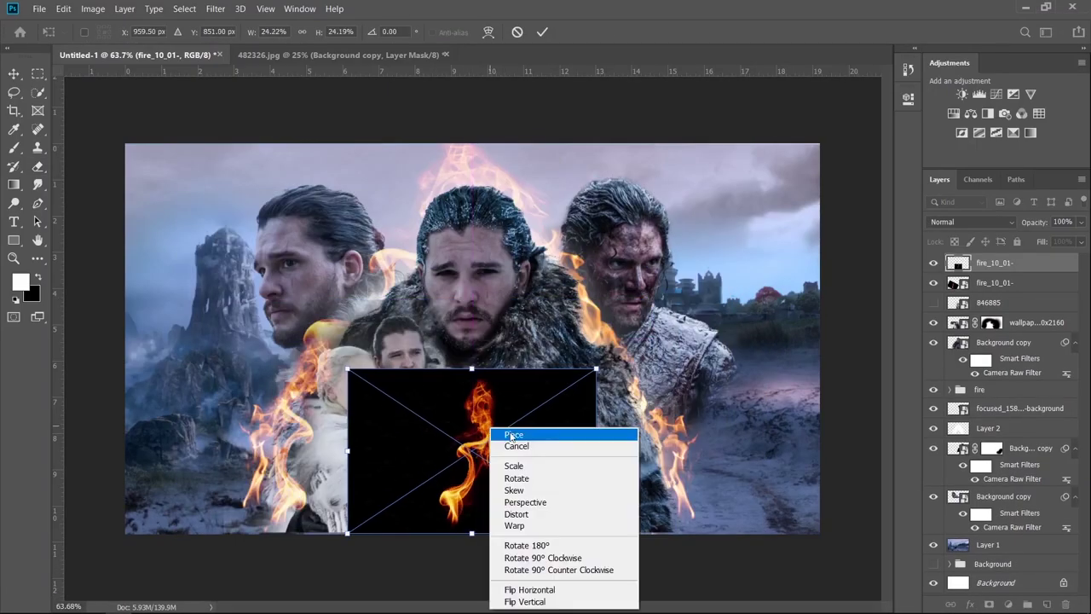
click(971, 222)
click(972, 366)
Duplicate the new flame with Ctrl+J and rotate and scale it across Jon Snow's coat
key(Return)
key(ctrl+j)
key(ctrl+t)
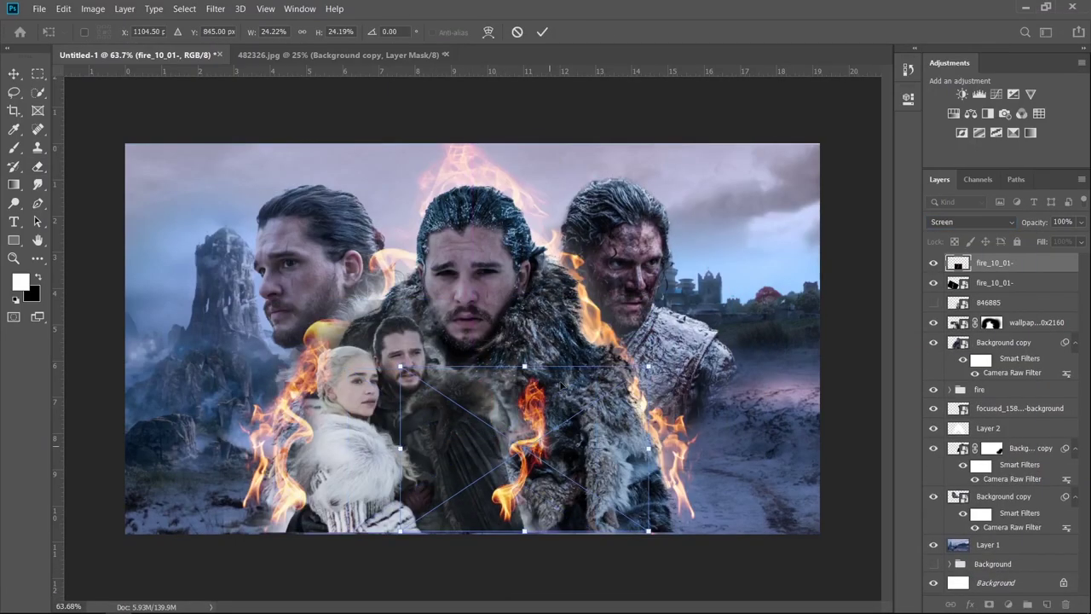
drag(472, 369, 477, 349)
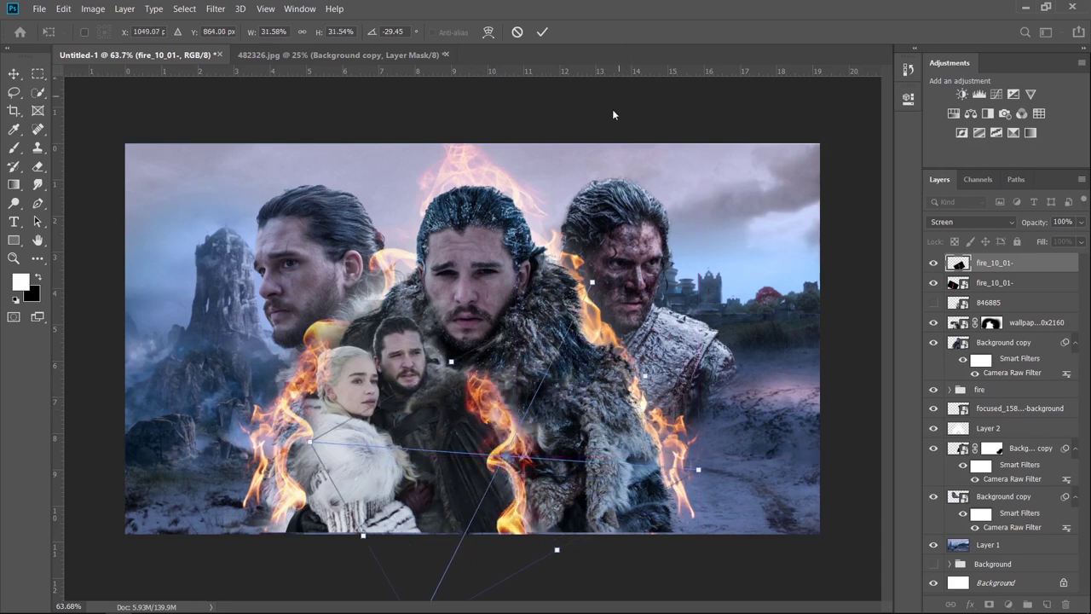
key(e)
click(543, 32)
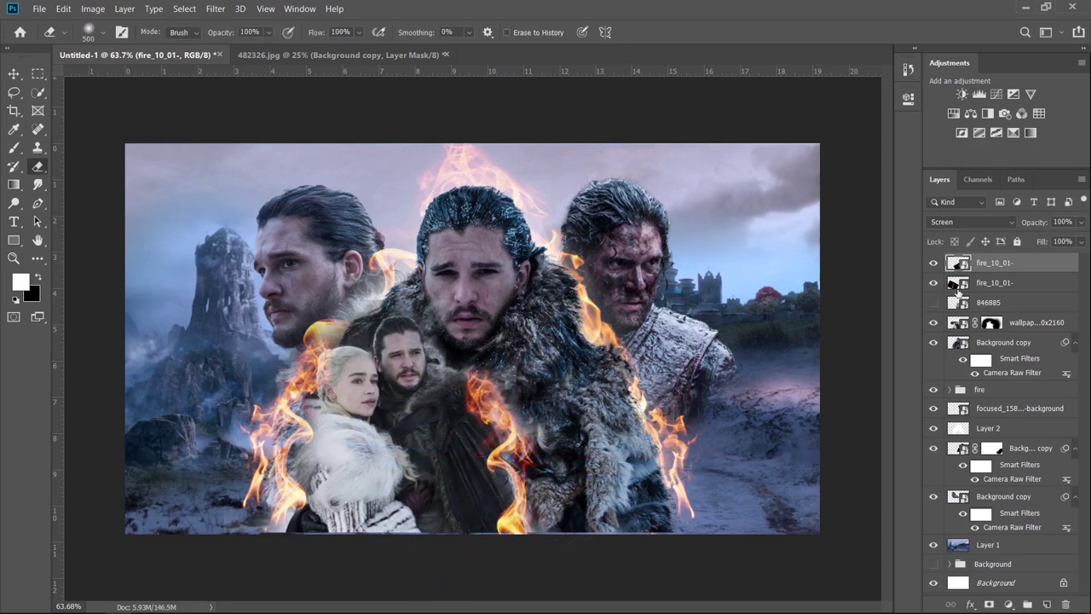
Raise the 846885 layer above both fire layers and convert the couple wallpaper layer to a smart object
click(1010, 304)
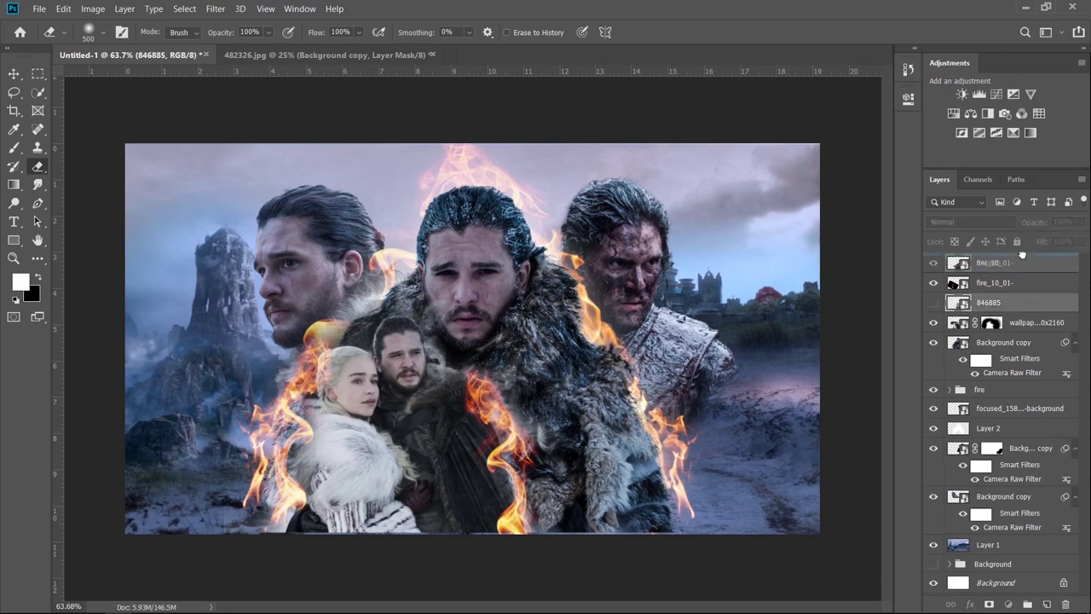
drag(1022, 255, 1023, 258)
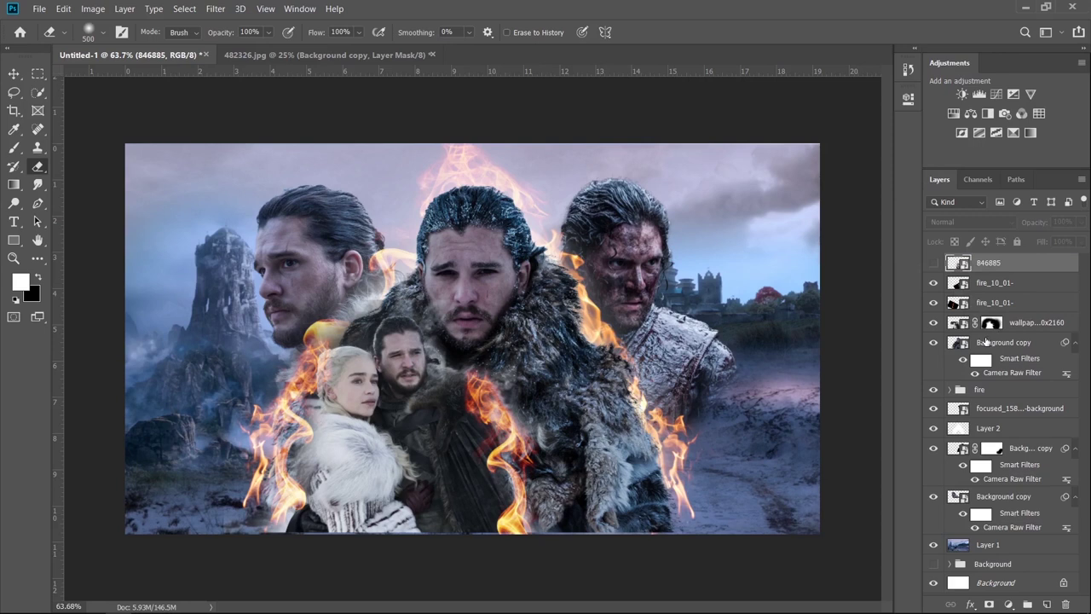
click(991, 324)
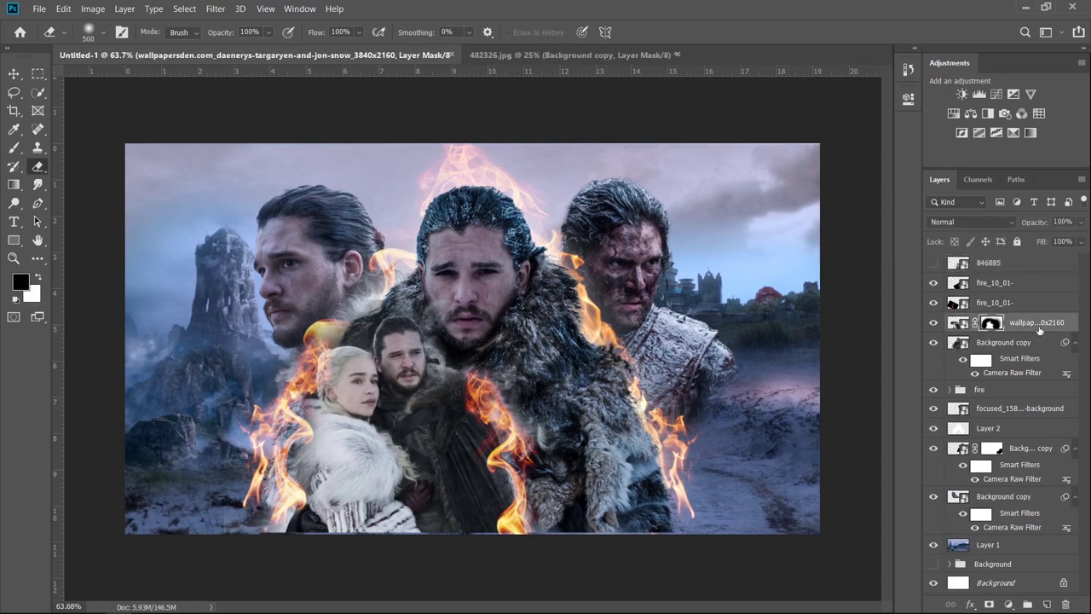
right_click(1041, 323)
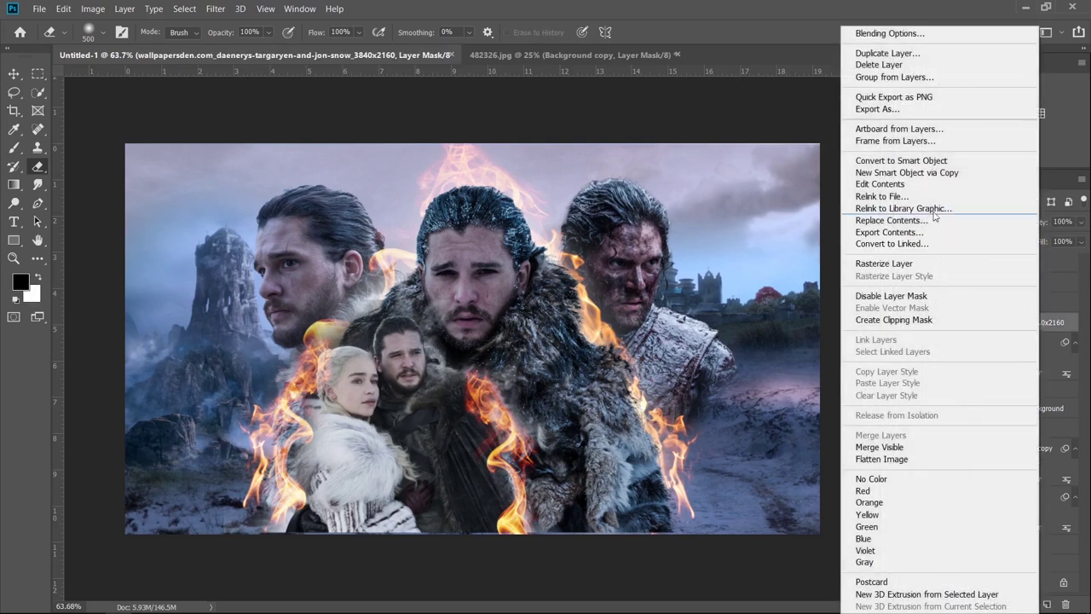
click(929, 161)
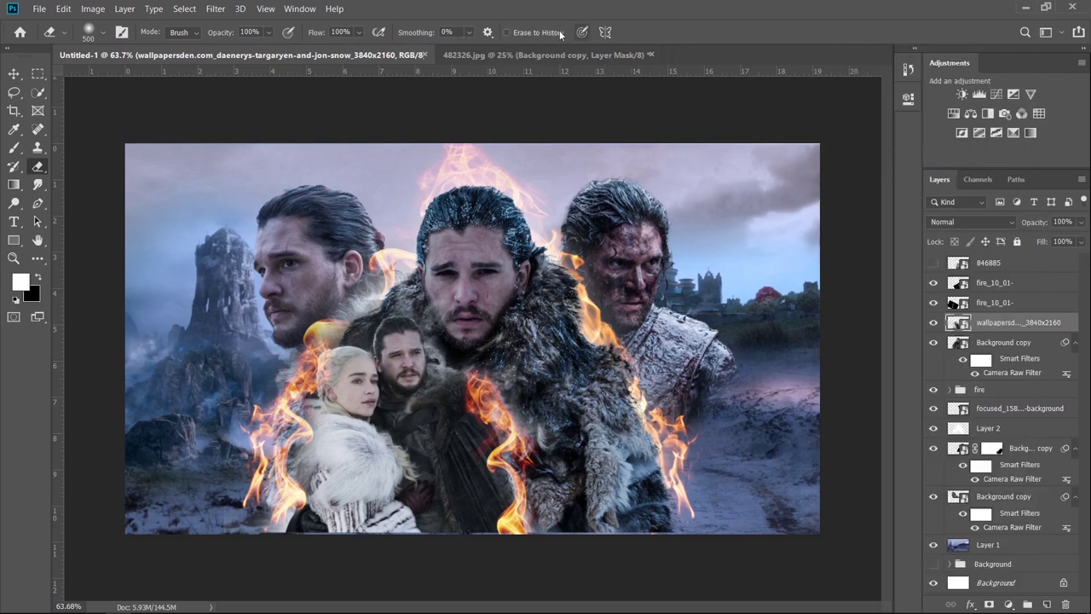
click(217, 9)
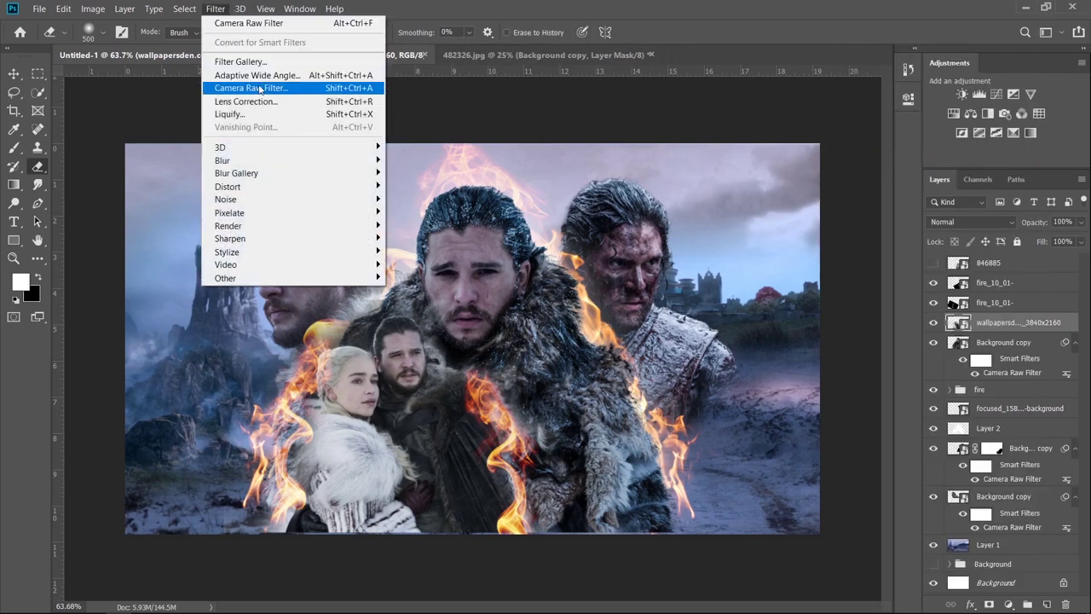
Apply Camera Raw with Temperature -21, Exposure -0.40, Contrast +28, Highlights -19, Clarity +14
click(258, 87)
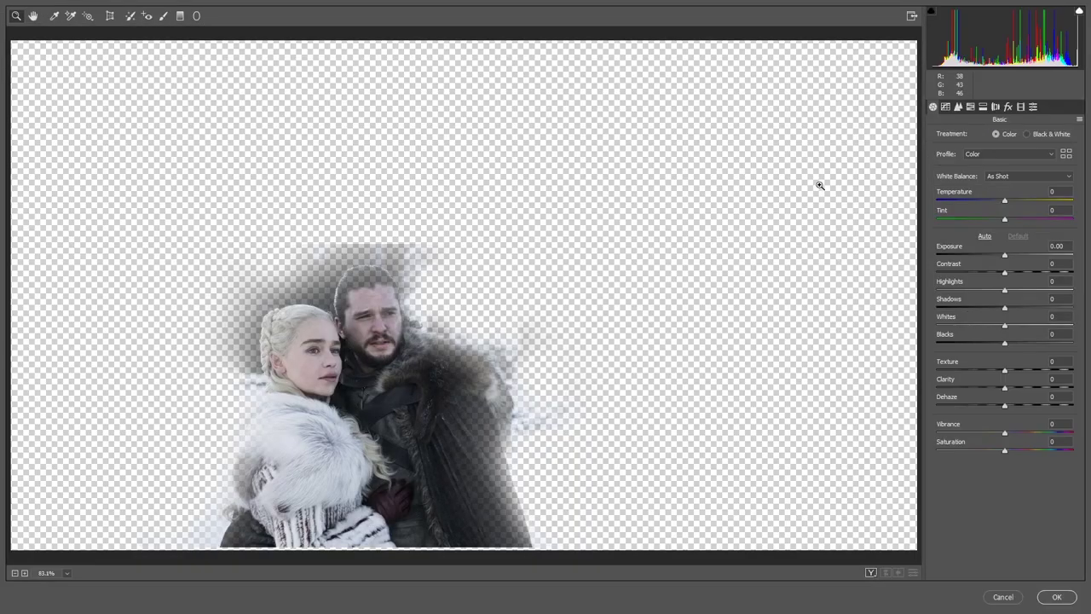
drag(994, 203, 989, 202)
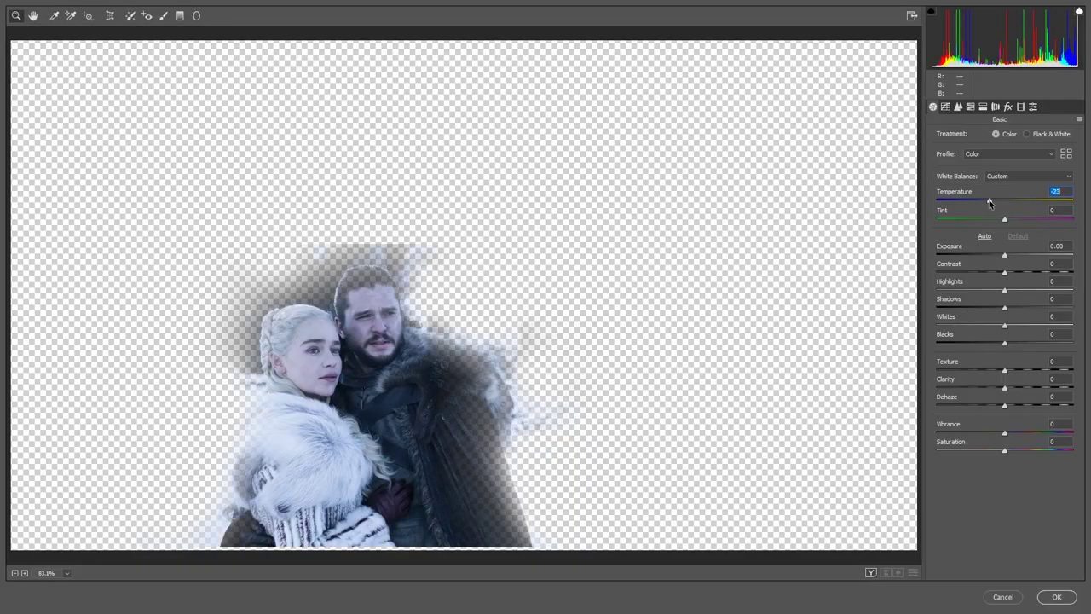
mouse_move(1005, 256)
mouse_down()
mouse_move(1029, 274)
mouse_move(991, 292)
mouse_up()
drag(1007, 389, 1017, 391)
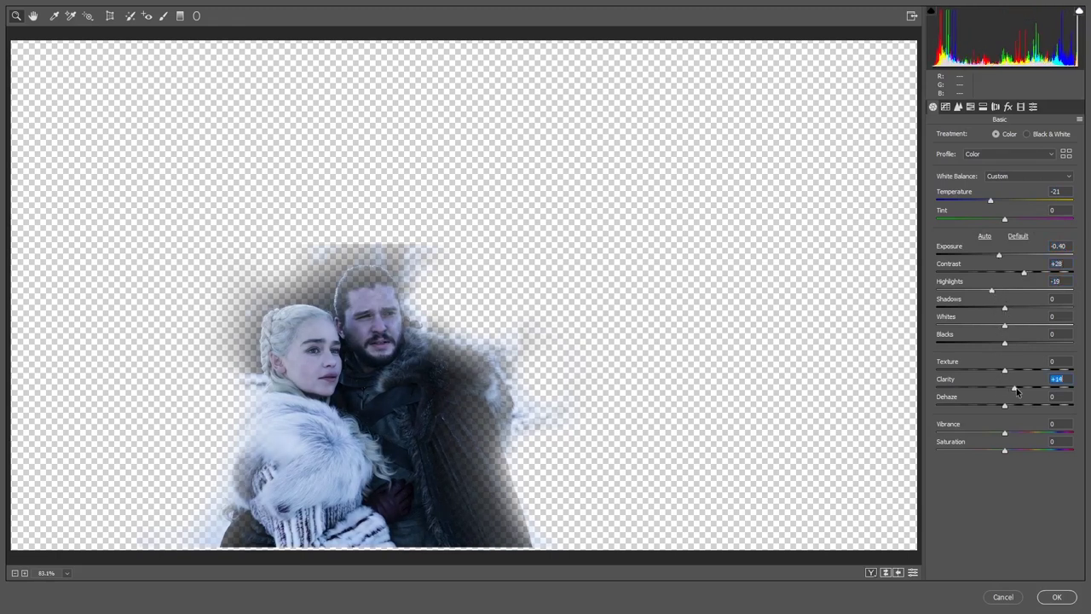
click(1045, 598)
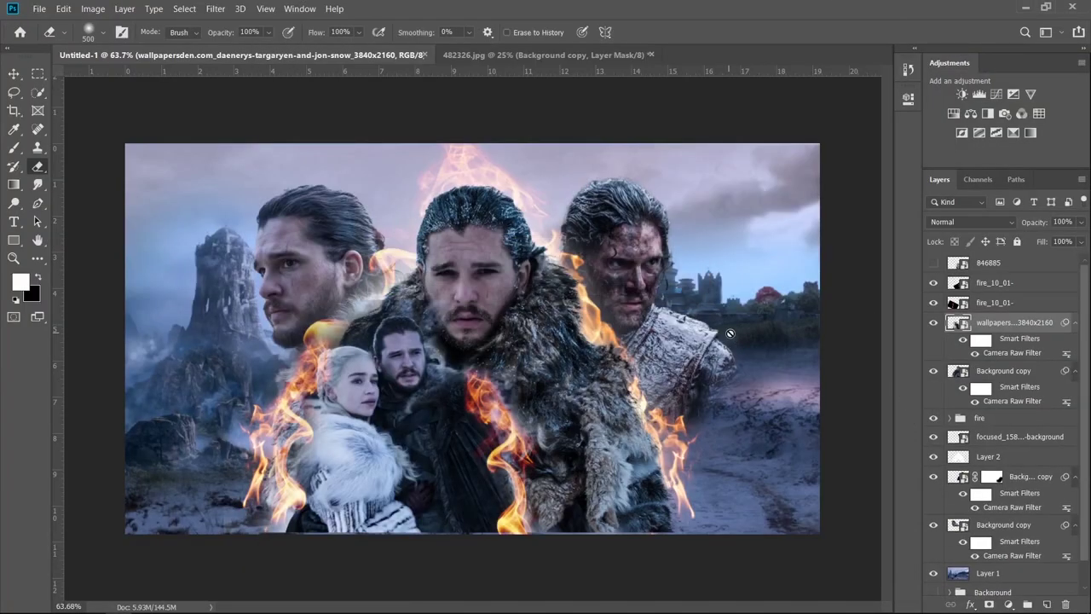
Show the 846885 battle photo, nudge it right and up, and add a layer mask
click(932, 263)
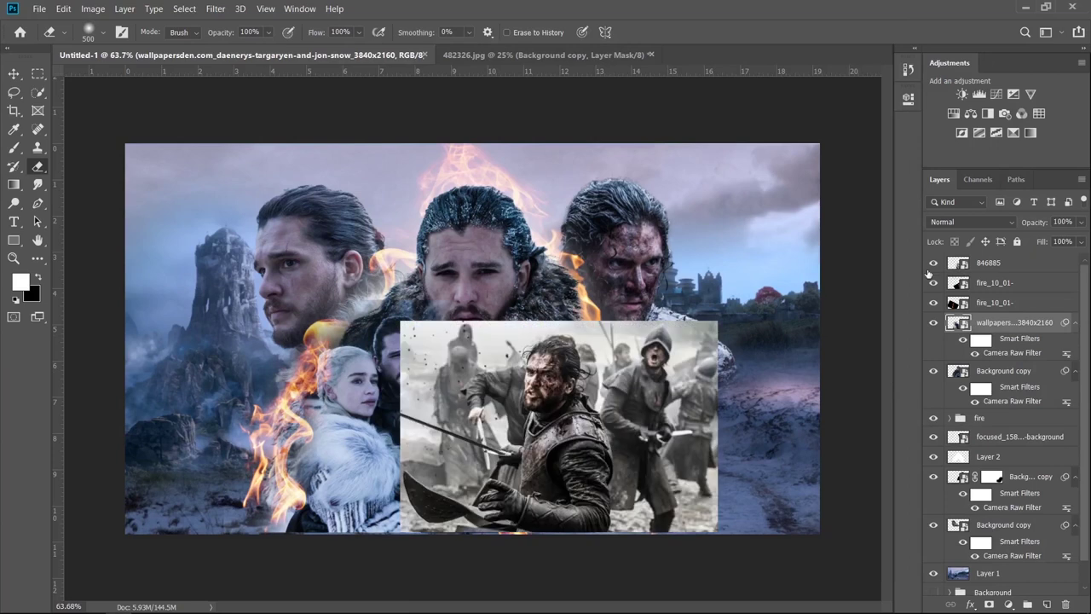
click(17, 73)
mouse_move(671, 412)
mouse_down()
mouse_move(590, 381)
mouse_move(584, 392)
mouse_up()
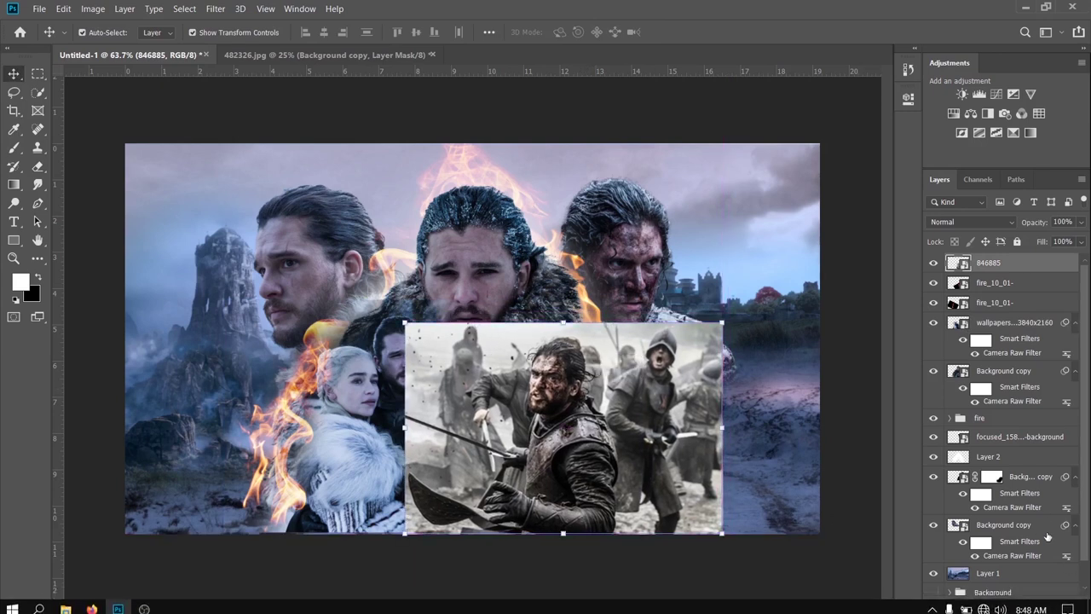
click(989, 605)
Paint black on the 846885 mask to hide the photo's right side and upper edge
click(14, 147)
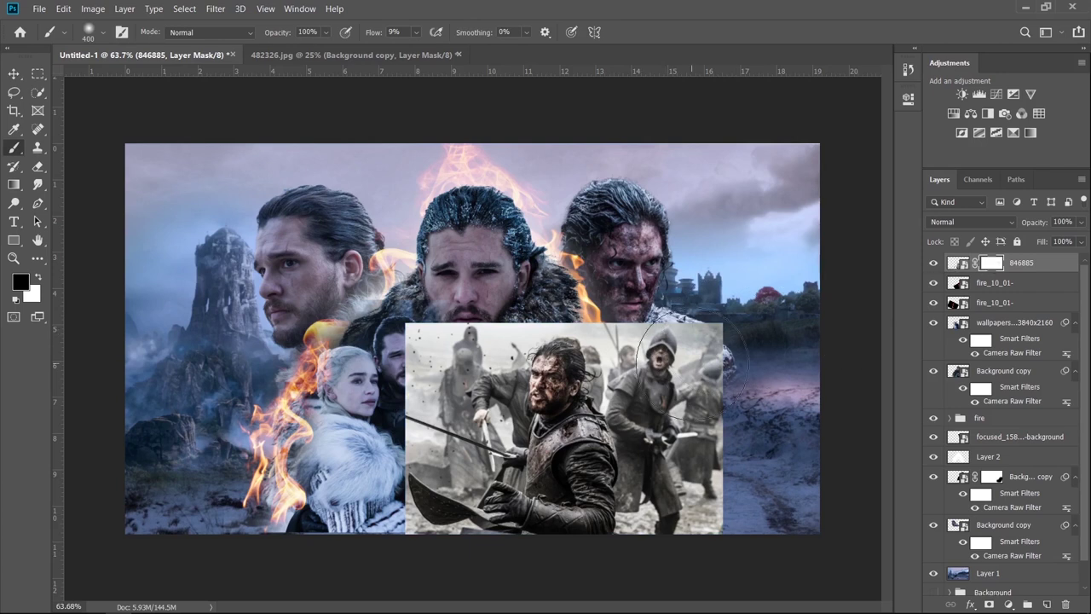
drag(692, 366, 686, 358)
mouse_move(691, 337)
mouse_down()
mouse_move(648, 383)
mouse_move(731, 516)
mouse_move(597, 358)
mouse_move(477, 400)
mouse_move(395, 463)
mouse_move(416, 448)
mouse_move(473, 554)
mouse_up()
key(bracketleft)
key(bracketleft)
key(bracketleft)
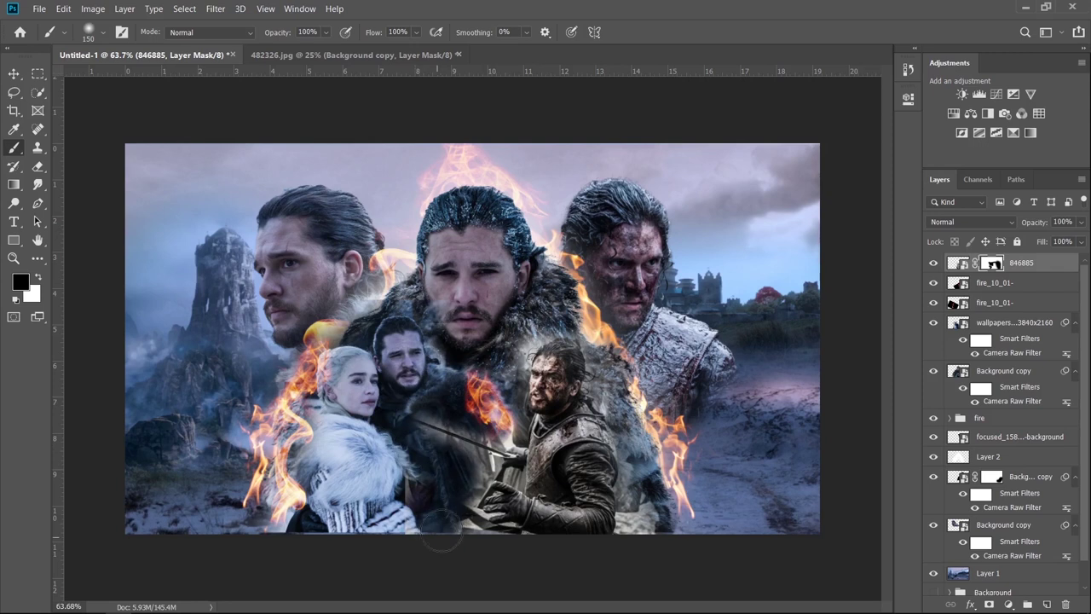
drag(627, 499, 673, 555)
drag(508, 315, 653, 512)
Widen and enlarge the 846885 battle photo, shifting it slightly right
key(x)
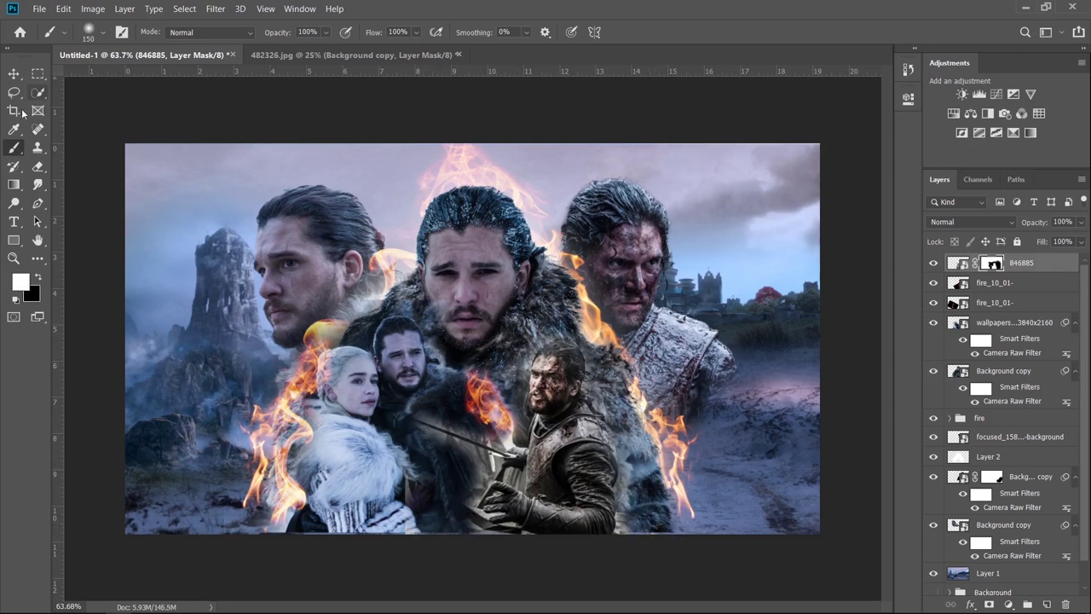
key(ctrl+t)
drag(723, 428, 767, 428)
mouse_move(597, 426)
mouse_down()
mouse_move(626, 424)
mouse_move(613, 425)
mouse_up()
key(Return)
Restore the photo's lower-left on the mask and hide it over the coat near the fire
alt+click(997, 261)
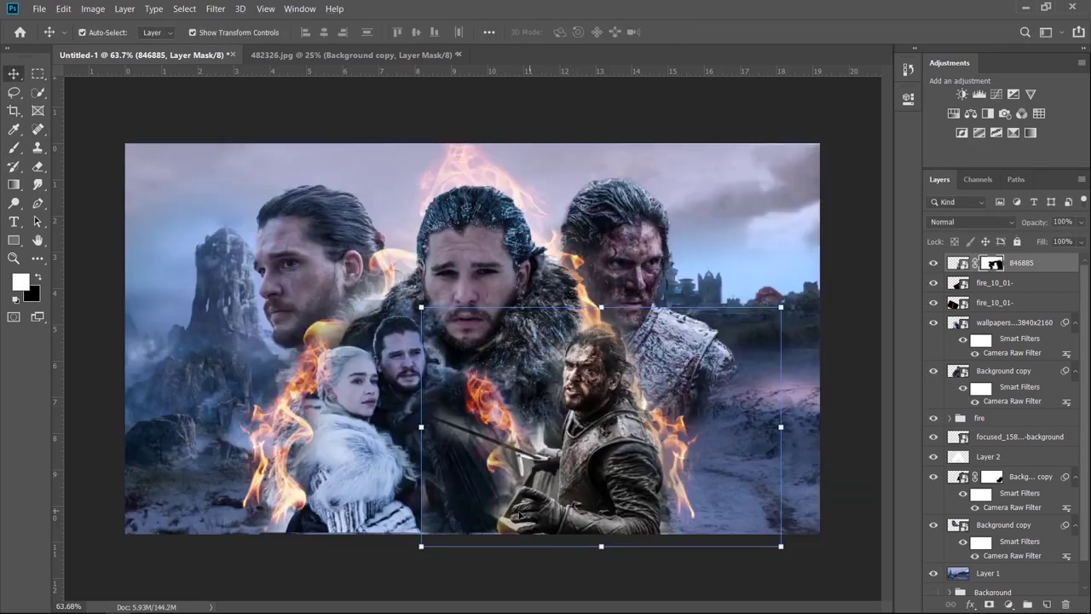
key(b)
mouse_move(427, 524)
mouse_down()
mouse_move(439, 482)
mouse_move(470, 504)
mouse_move(438, 446)
mouse_up()
key(x)
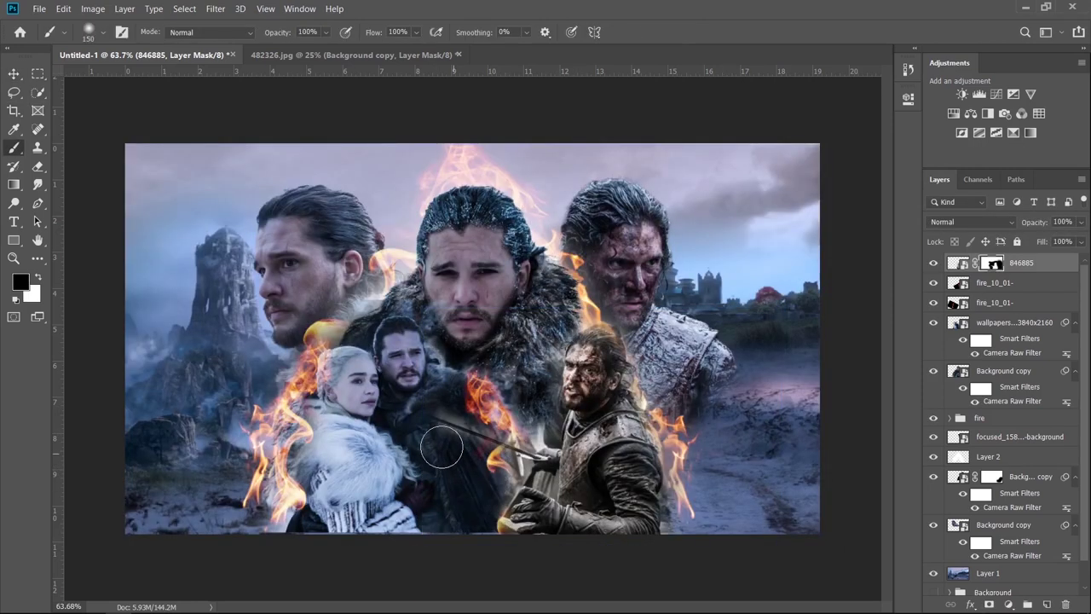
scroll(438, 446, up, 5)
key(bracketleft)
key(bracketleft)
key(bracketleft)
mouse_move(465, 281)
mouse_down()
mouse_move(370, 285)
mouse_move(302, 384)
mouse_move(426, 399)
mouse_move(545, 461)
mouse_move(673, 375)
mouse_up()
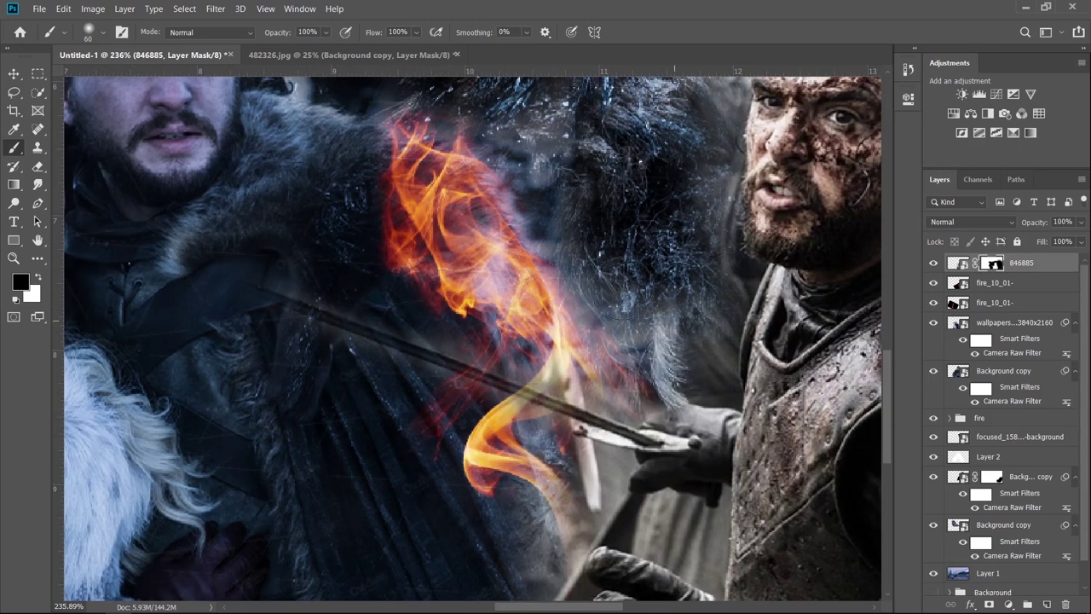
Reselect the 846885 mask and paint black over the fur below the central face
key(ctrl+0)
key(v)
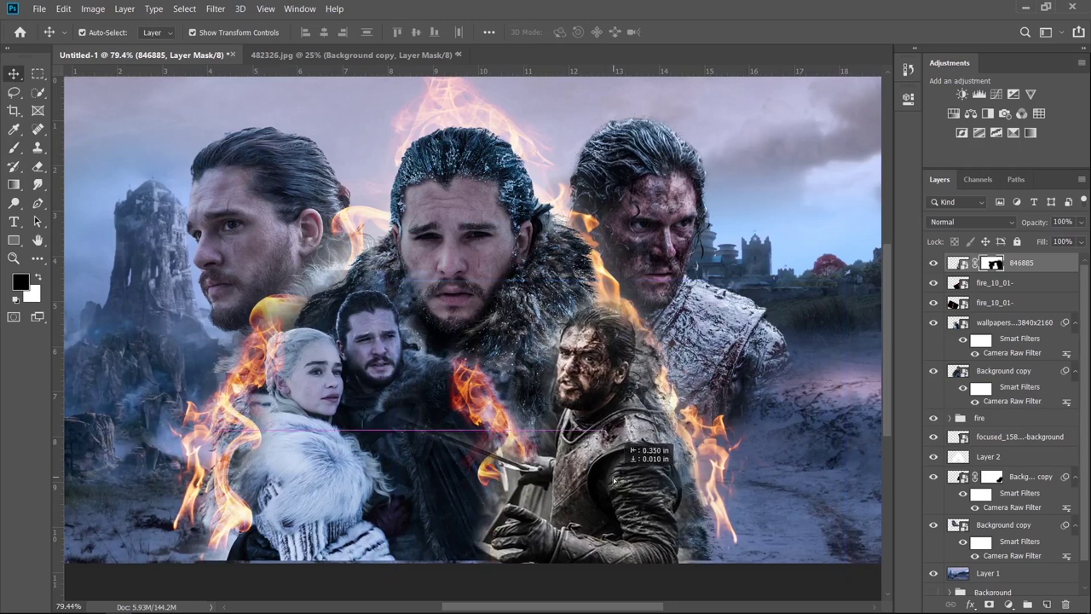
click(627, 362)
scroll(627, 362, up, 3)
click(432, 243)
key(b)
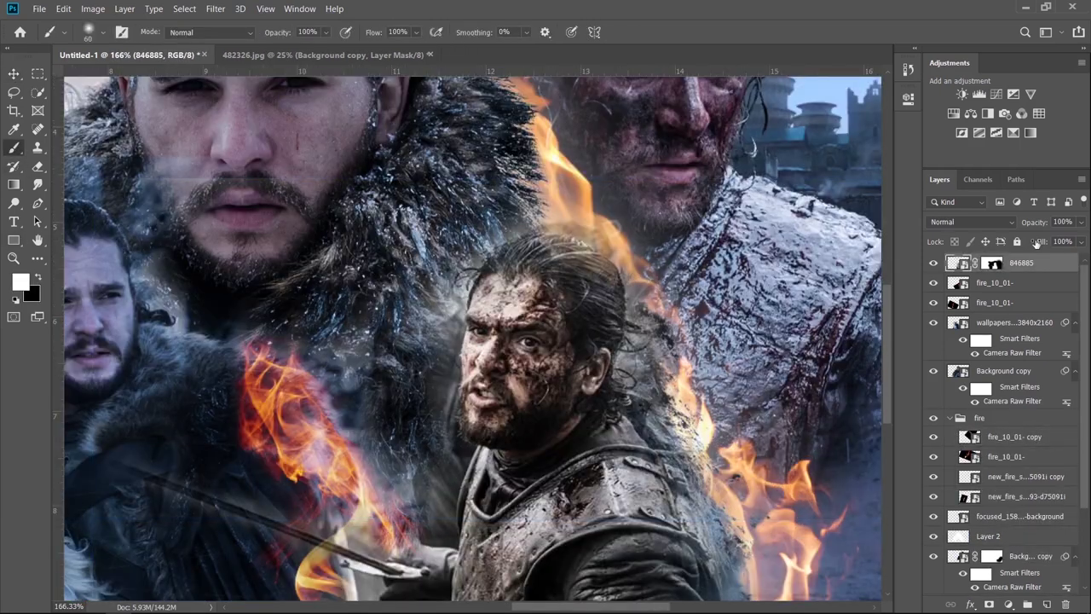
click(992, 263)
key(x)
scroll(280, 182, down, 3)
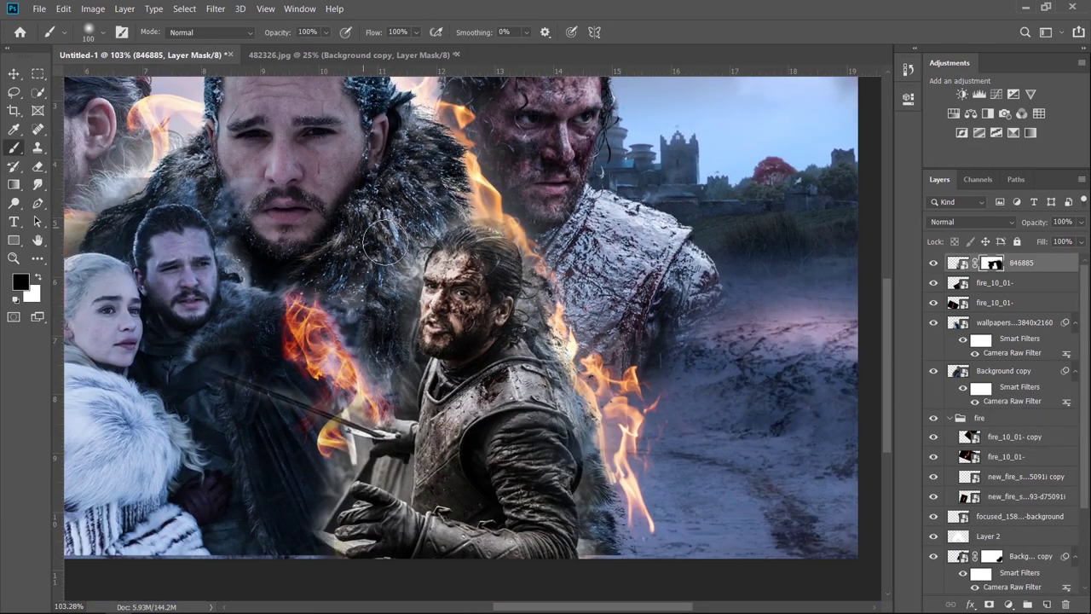
drag(384, 243, 405, 312)
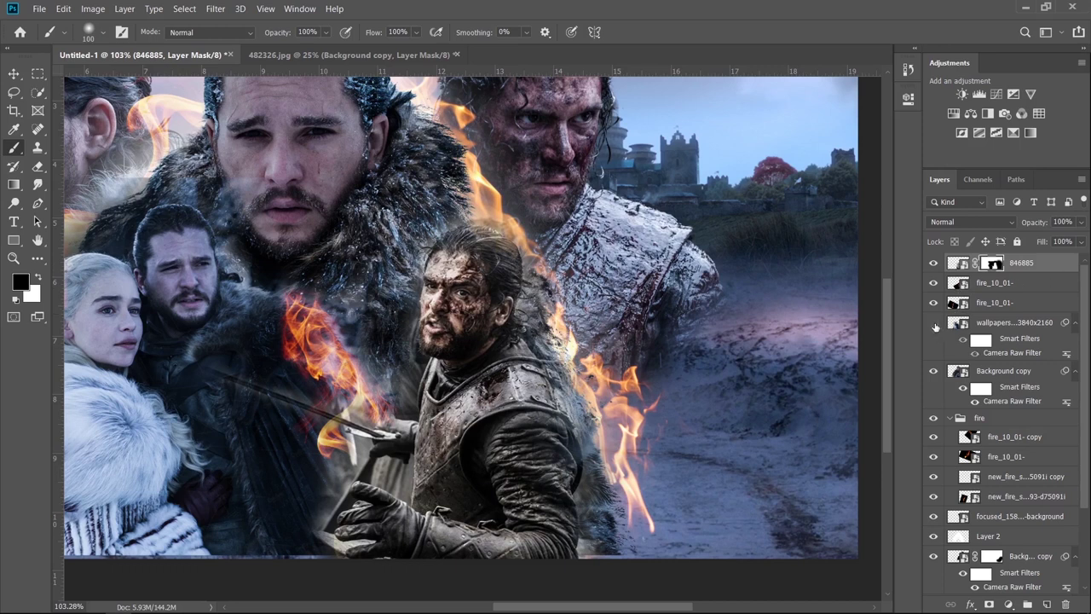
Convert the wallpapers layer into a smart object, cancelling a rasterize prompt along the way
click(935, 323)
click(958, 330)
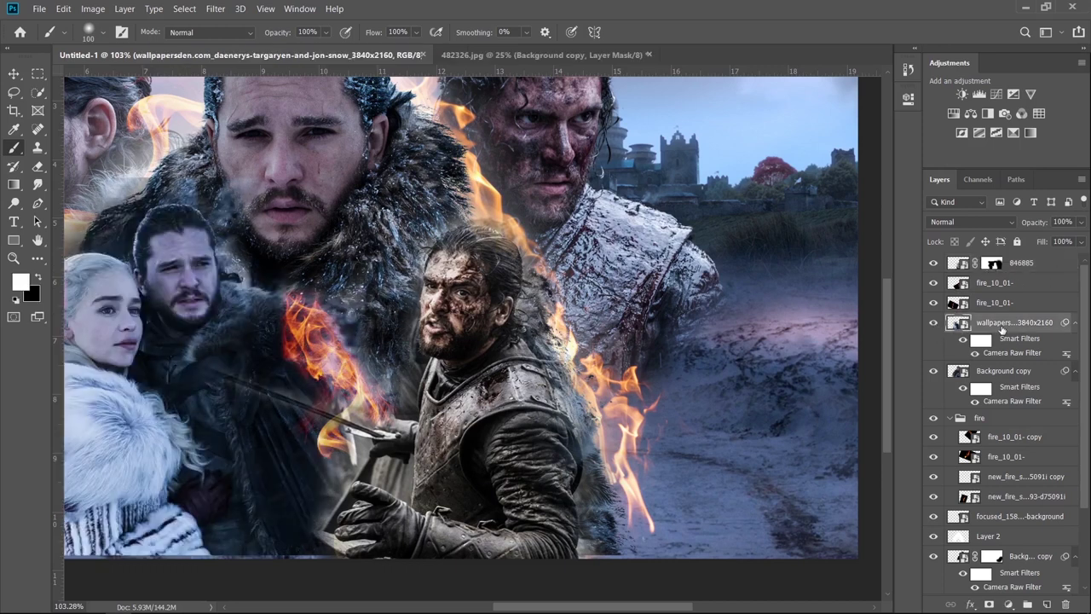
right_click(1006, 329)
click(879, 321)
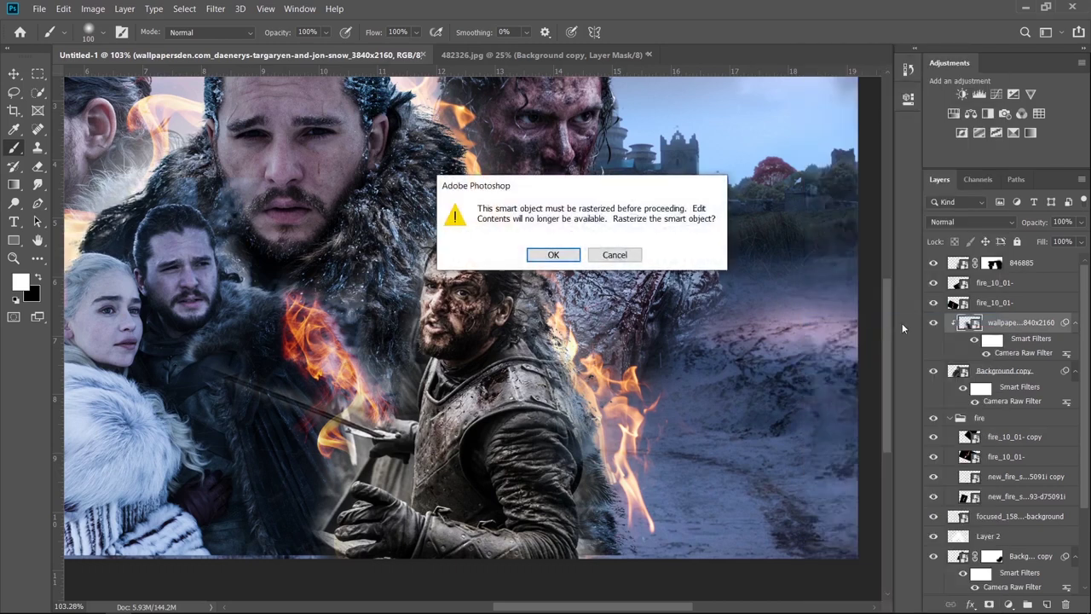
click(627, 255)
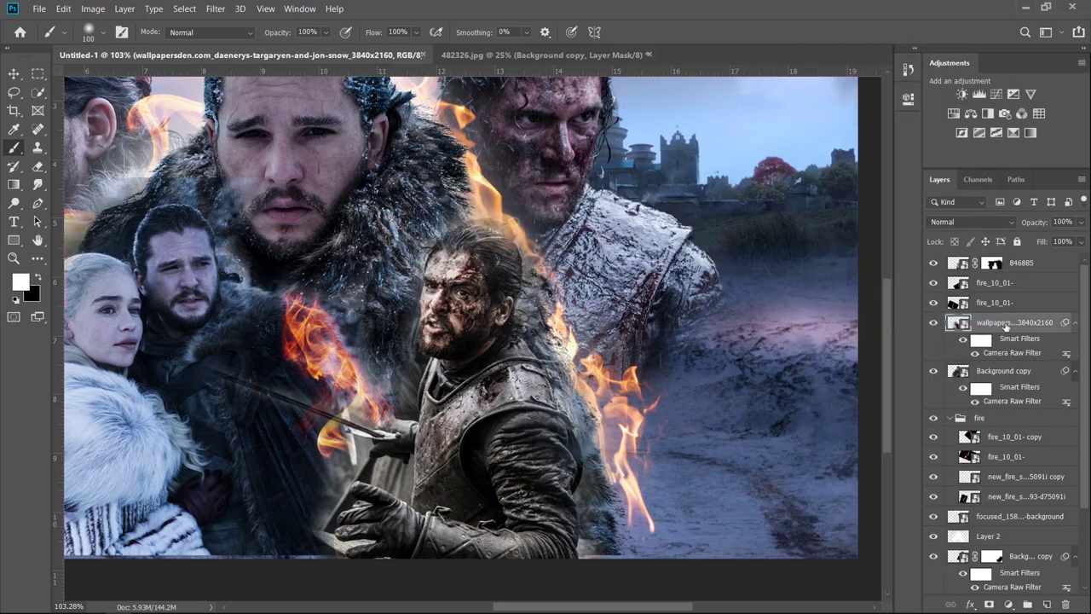
right_click(1004, 327)
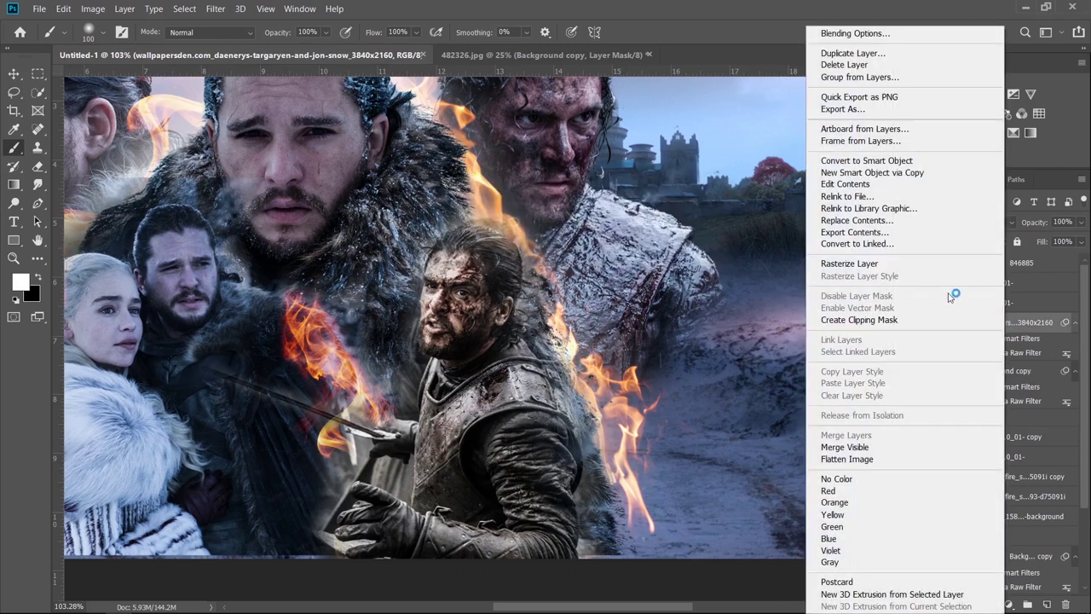
click(883, 162)
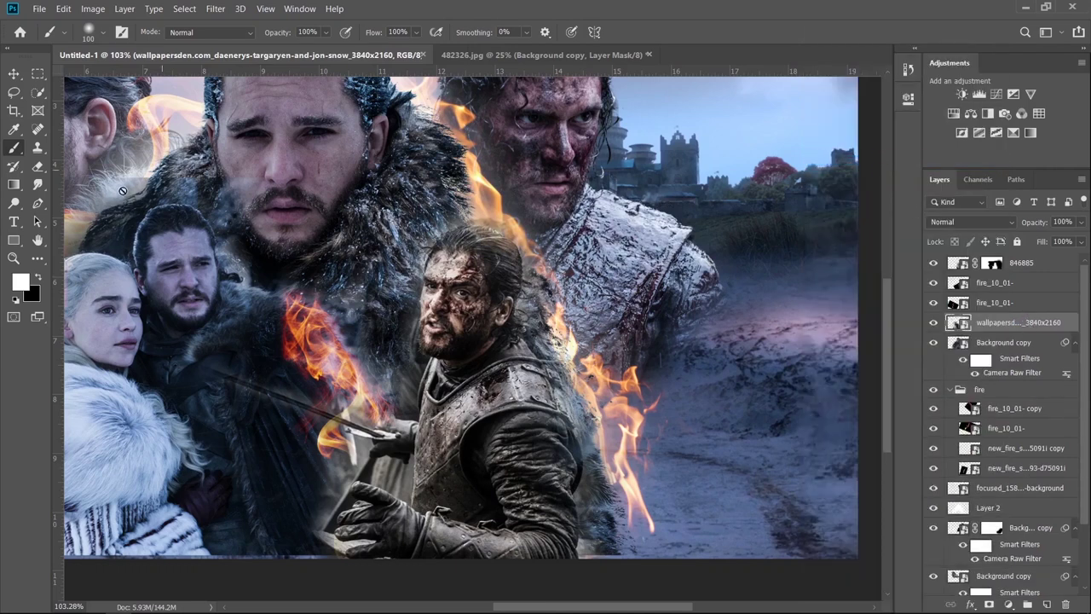
Add a layer mask to the wallpapers layer and set black as the painting colour
click(37, 167)
scroll(319, 217, up, 2)
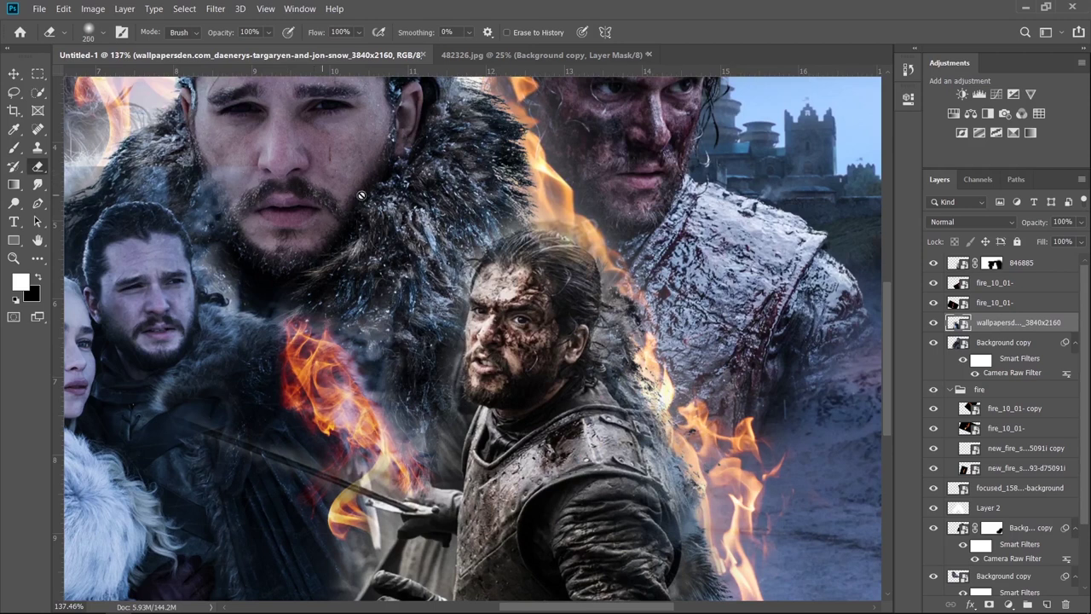
click(13, 147)
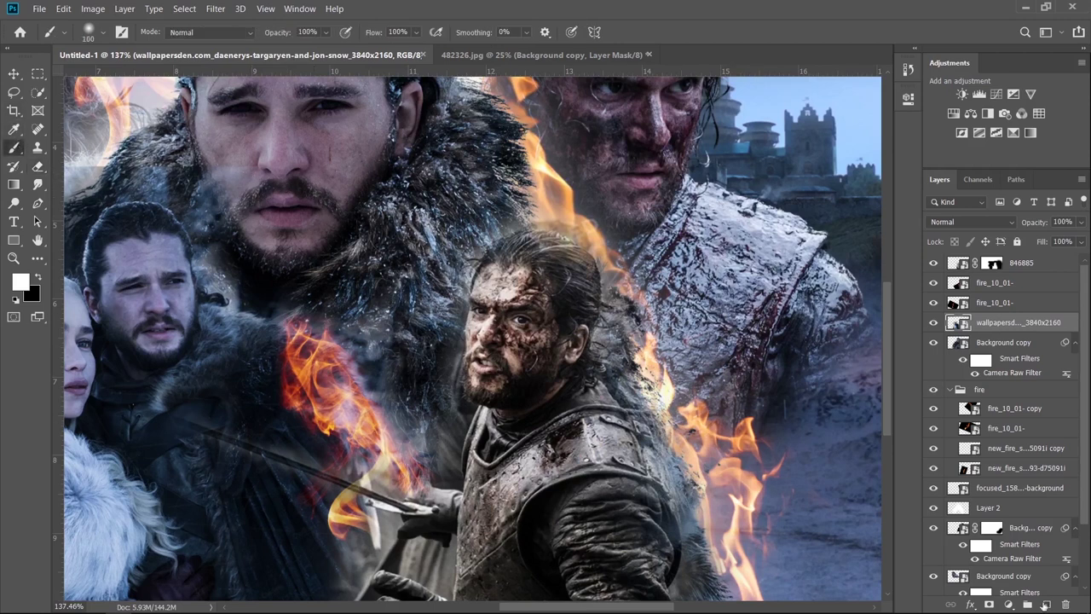
click(989, 603)
key(x)
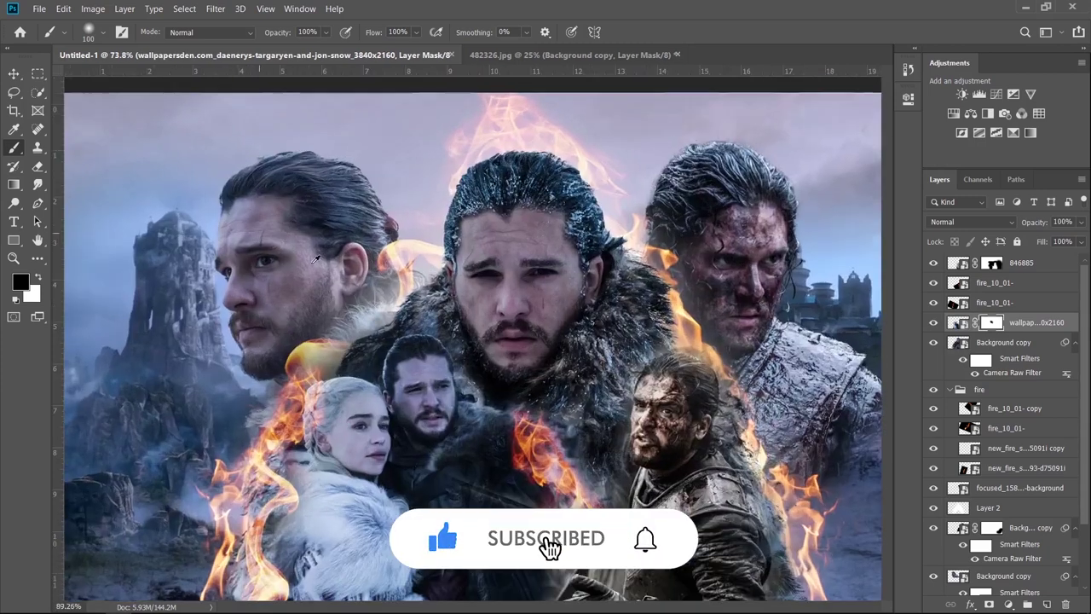
scroll(529, 316, up, 5)
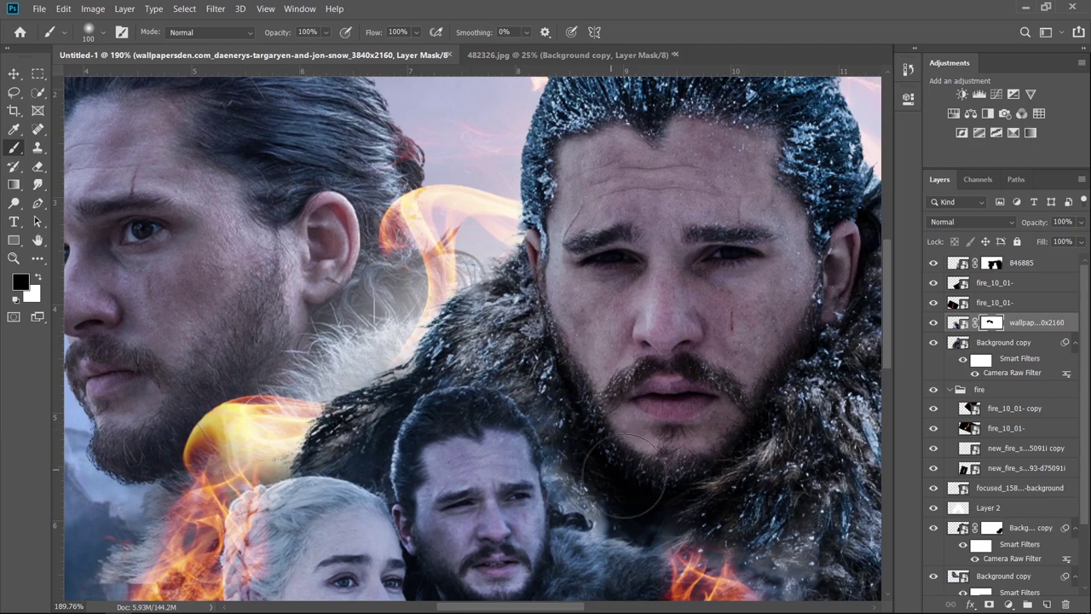
key(ctrl+0)
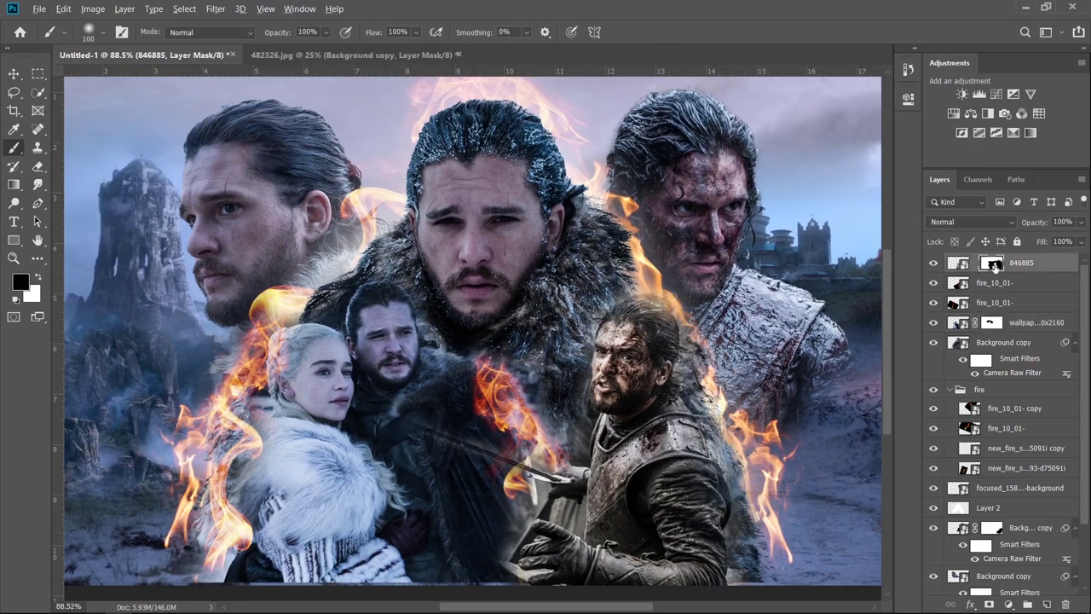
Drag fire_10_01-.jpg from the Fire-hand-stock-image folder onto the poster
key(alt+Tab)
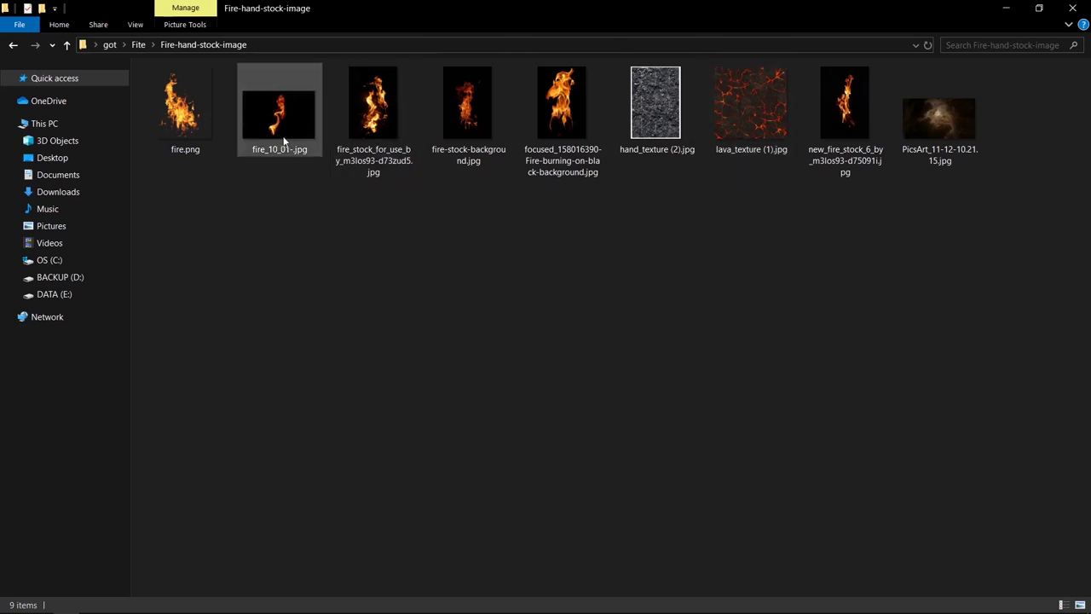
mouse_move(291, 119)
mouse_down()
mouse_move(324, 596)
mouse_move(597, 447)
mouse_up()
Shrink and place the fire image toward the right, then blend it with Screen
drag(463, 147, 463, 361)
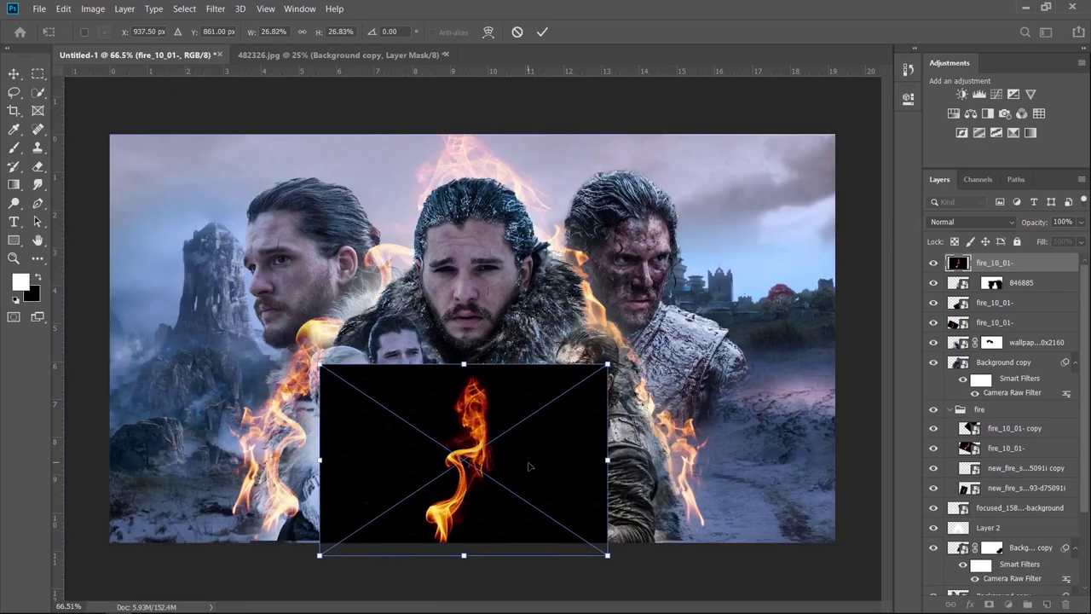
drag(466, 426, 674, 418)
key(Return)
click(993, 222)
click(938, 342)
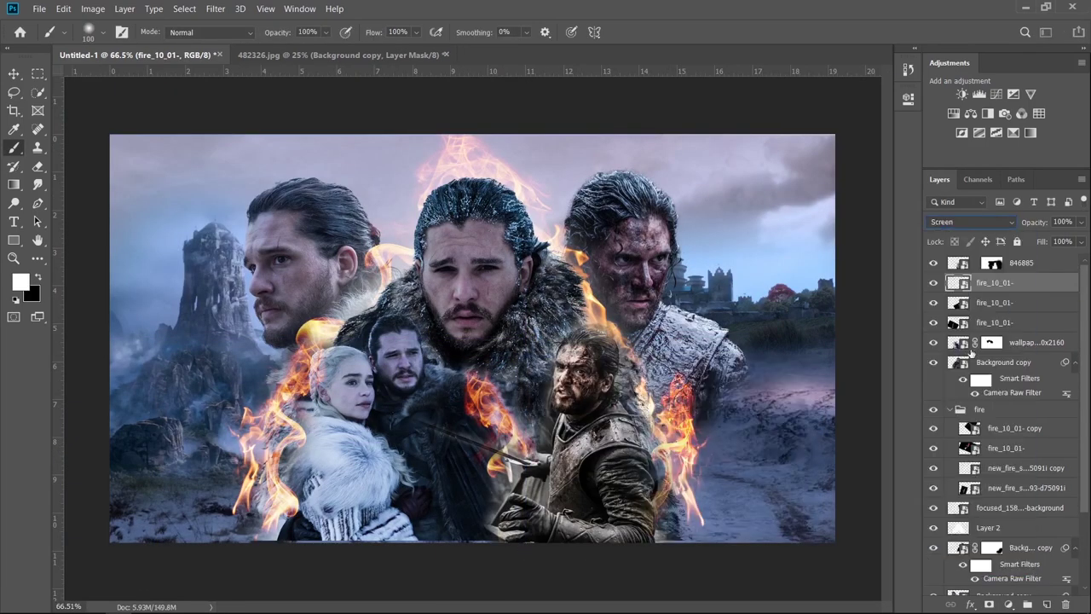
Rotate the fire about 39 degrees, enlarge it and position it over the figures
key(ctrl+t)
drag(819, 384, 680, 433)
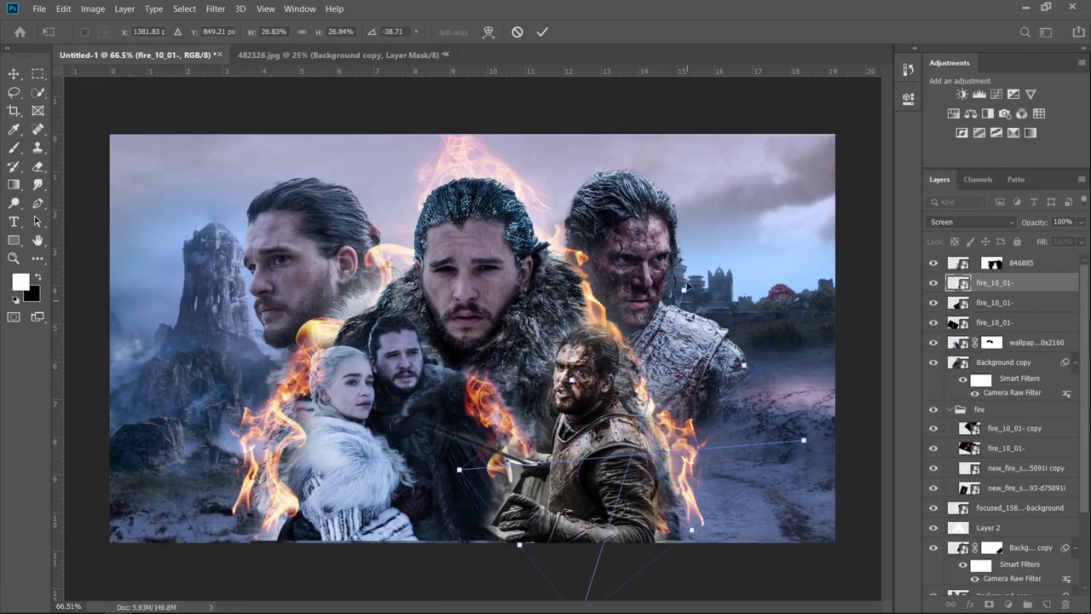
drag(841, 439, 852, 400)
drag(614, 443, 637, 493)
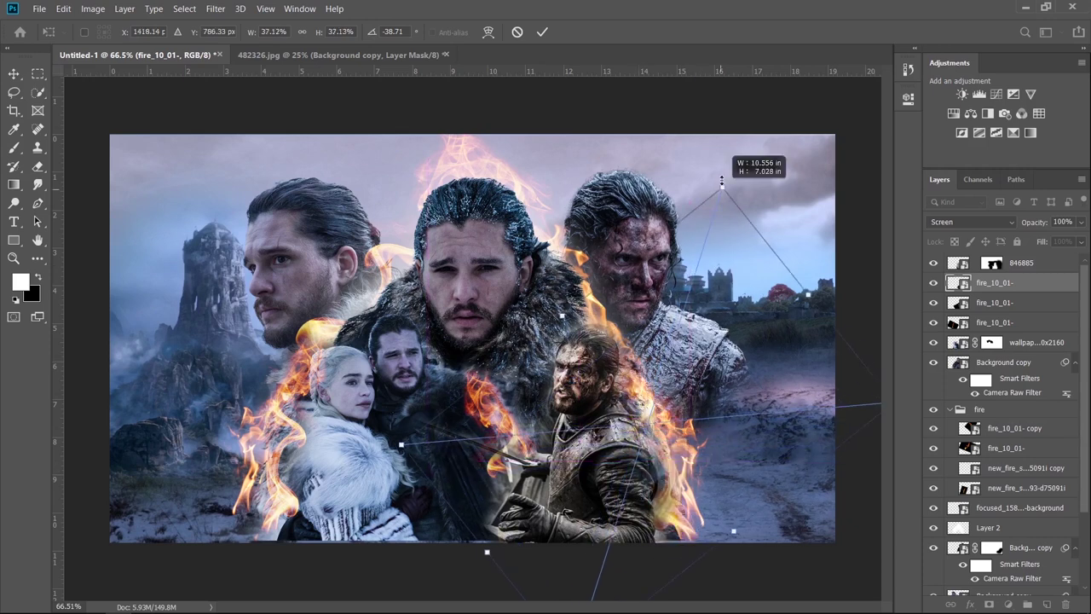
drag(699, 263, 705, 241)
click(543, 32)
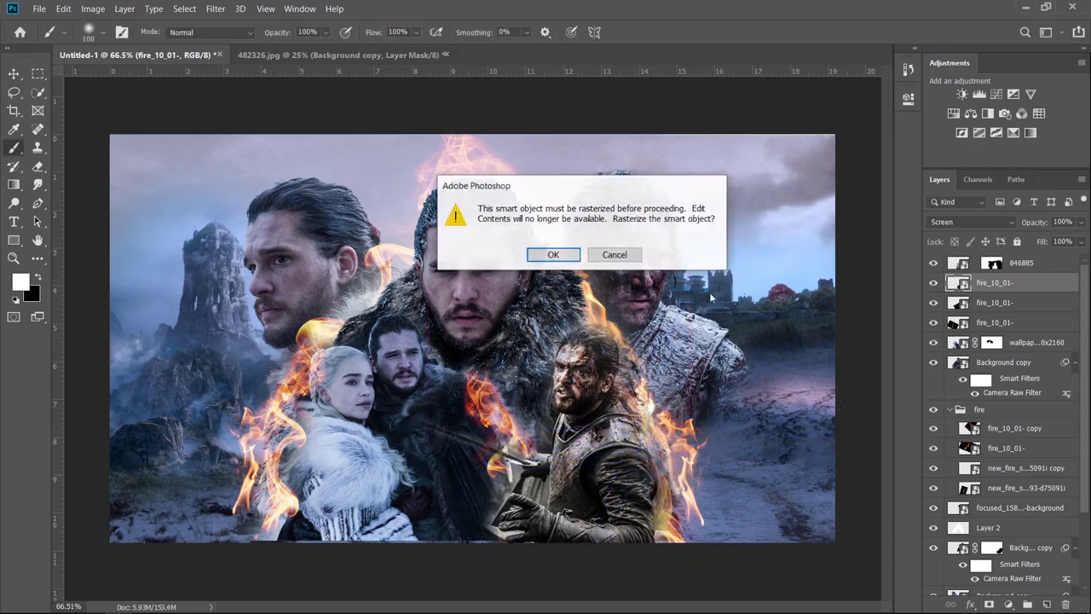
click(553, 253)
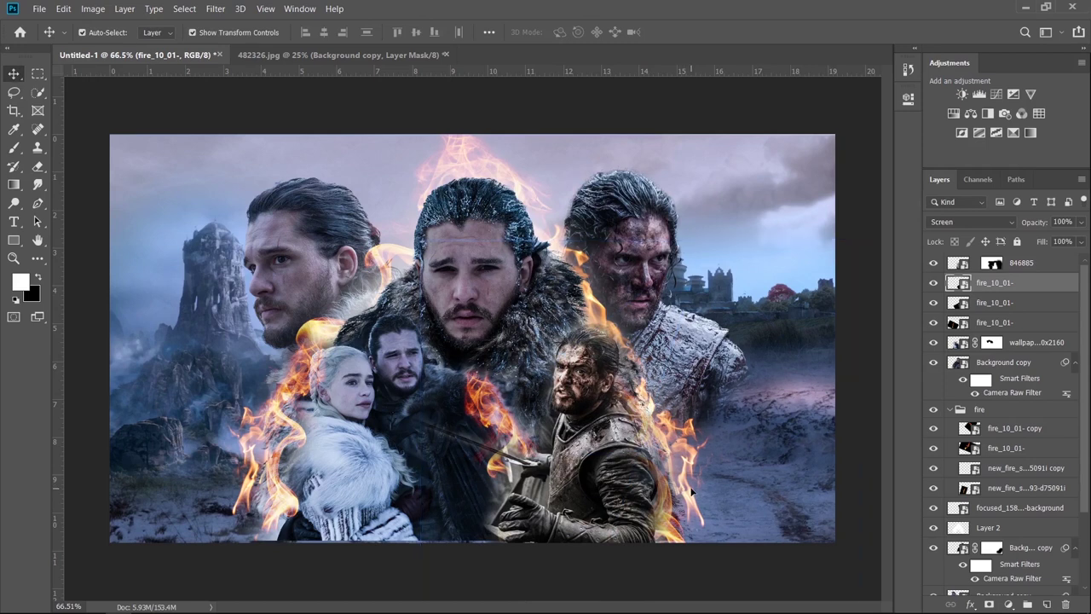
drag(685, 491, 683, 486)
Shift the fire_10_01- layer's lower flames slightly
click(847, 121)
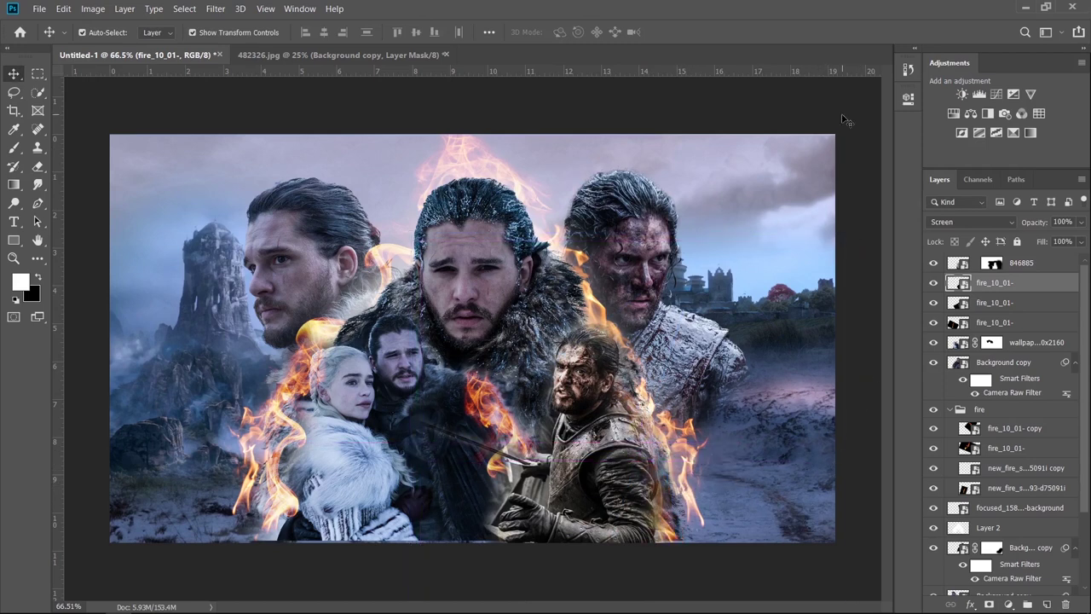
scroll(736, 530, up, 5)
click(627, 482)
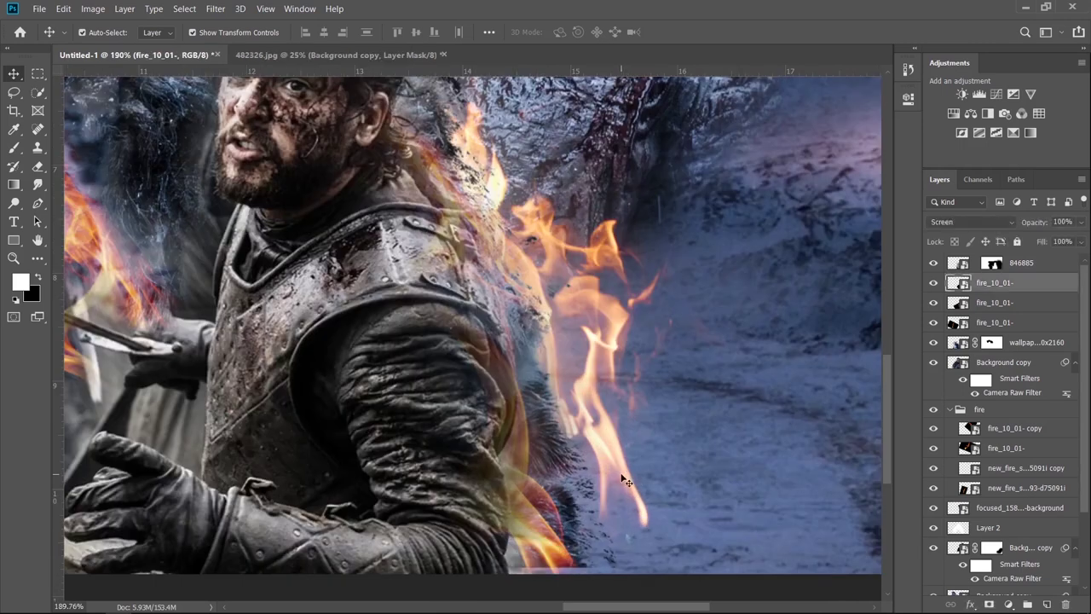
drag(601, 388, 607, 378)
Reshape the new_fire_stock_6 copy flame beside the armoured figure, moving it up and left
click(1019, 469)
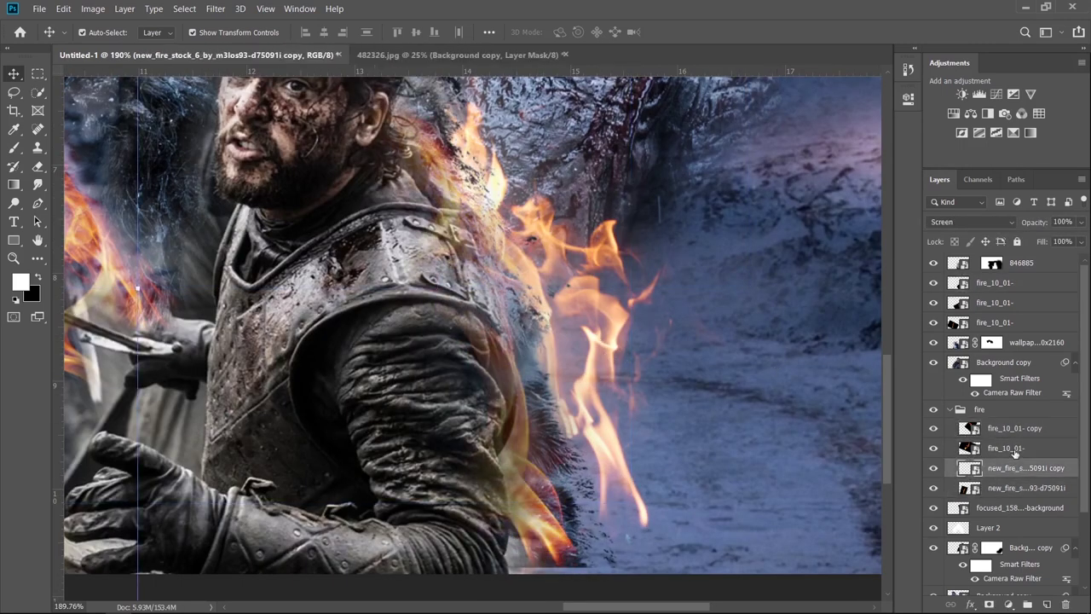
scroll(480, 385, down, 3)
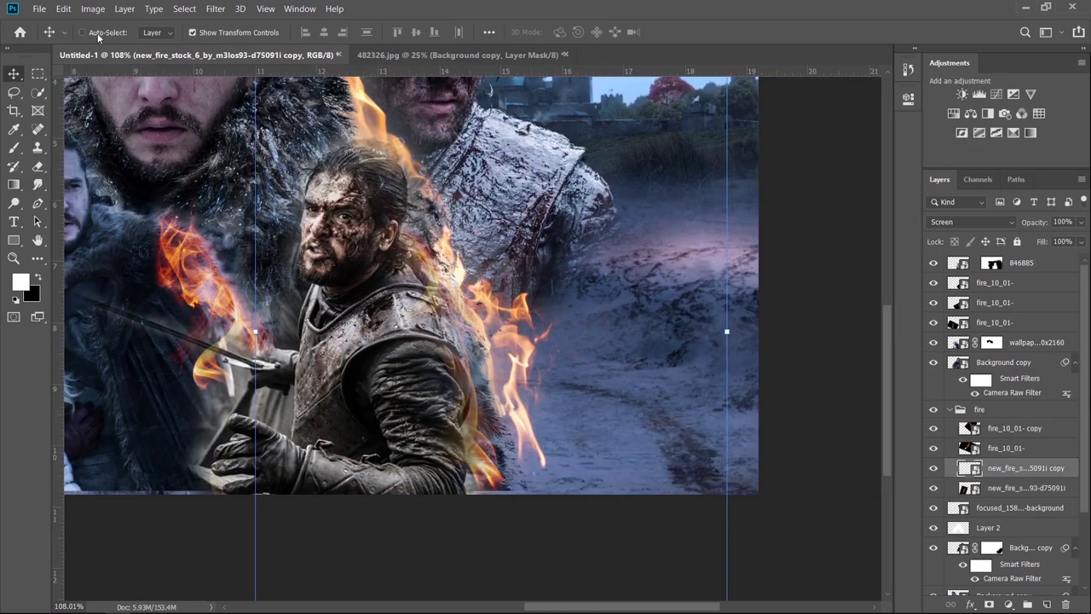
drag(726, 331, 649, 292)
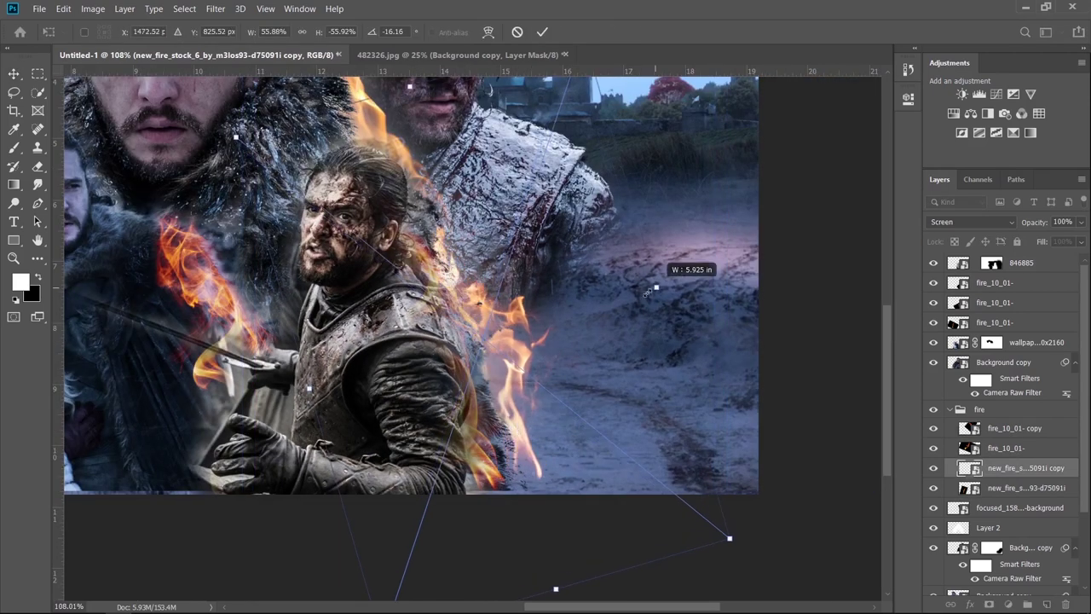
drag(730, 538, 723, 550)
drag(478, 361, 450, 290)
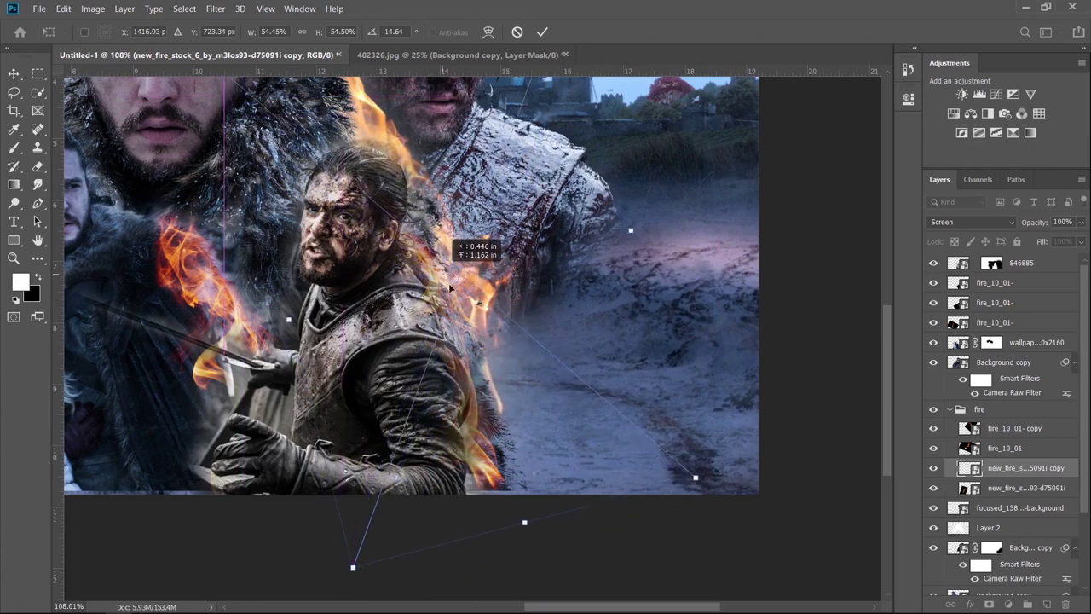
key(Return)
scroll(491, 135, down, 2)
scroll(491, 135, down, 2)
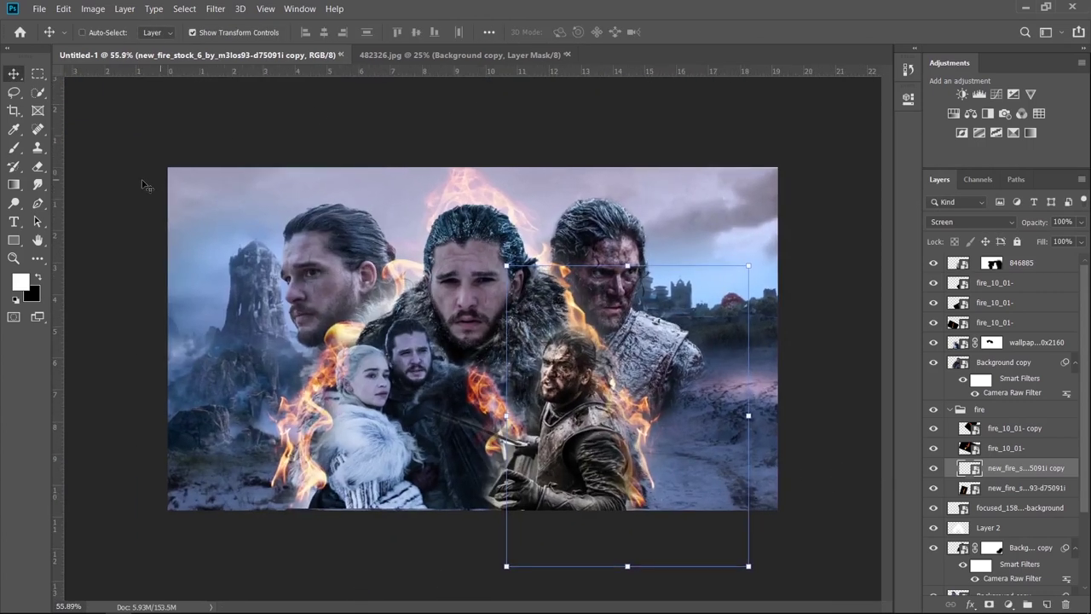
click(101, 34)
click(113, 107)
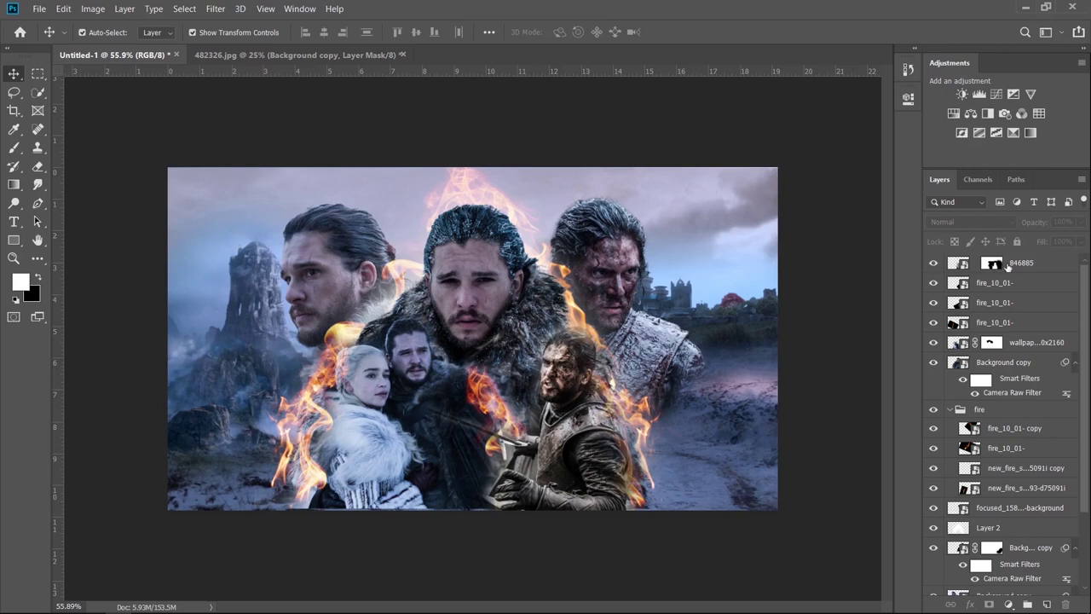
Convert the 846885 layer into a smart object
click(993, 265)
right_click(1038, 267)
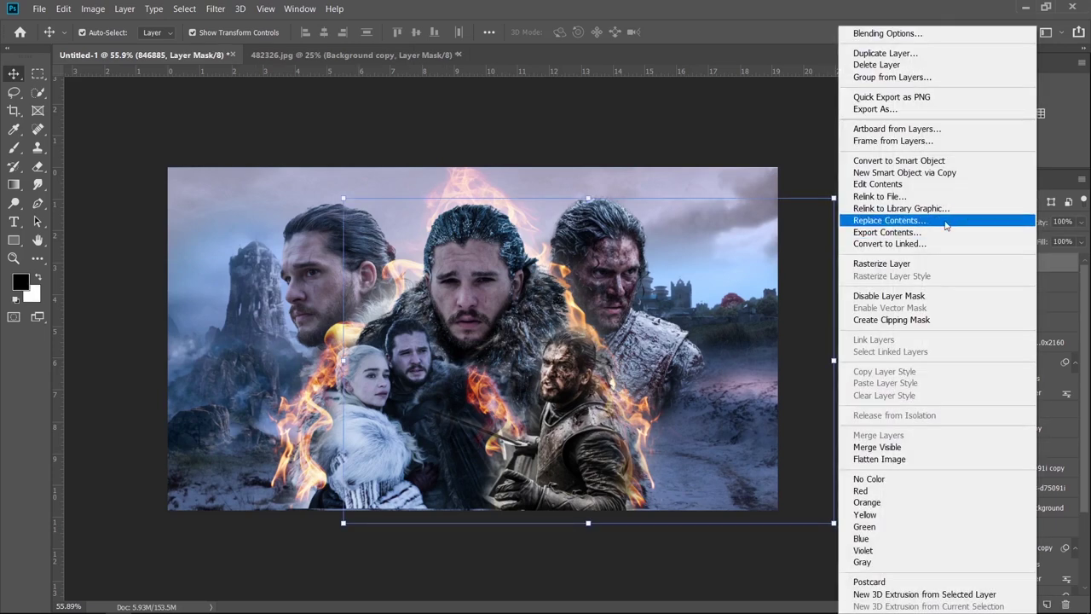
click(887, 163)
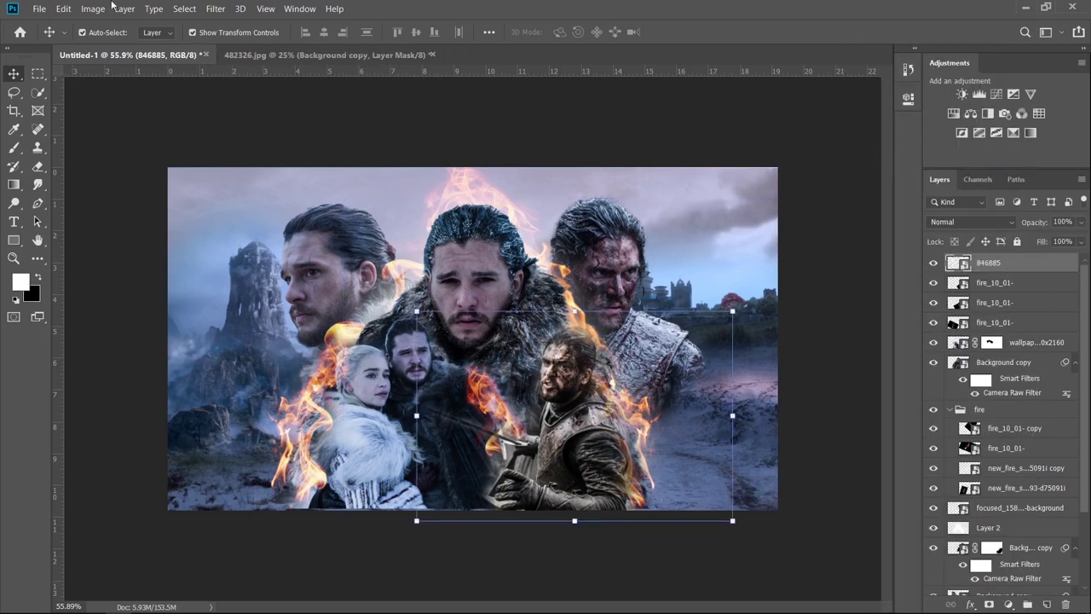
Apply a Camera Raw Filter with Temperature -28, Exposure -0.15 and added contrast
click(212, 12)
click(276, 89)
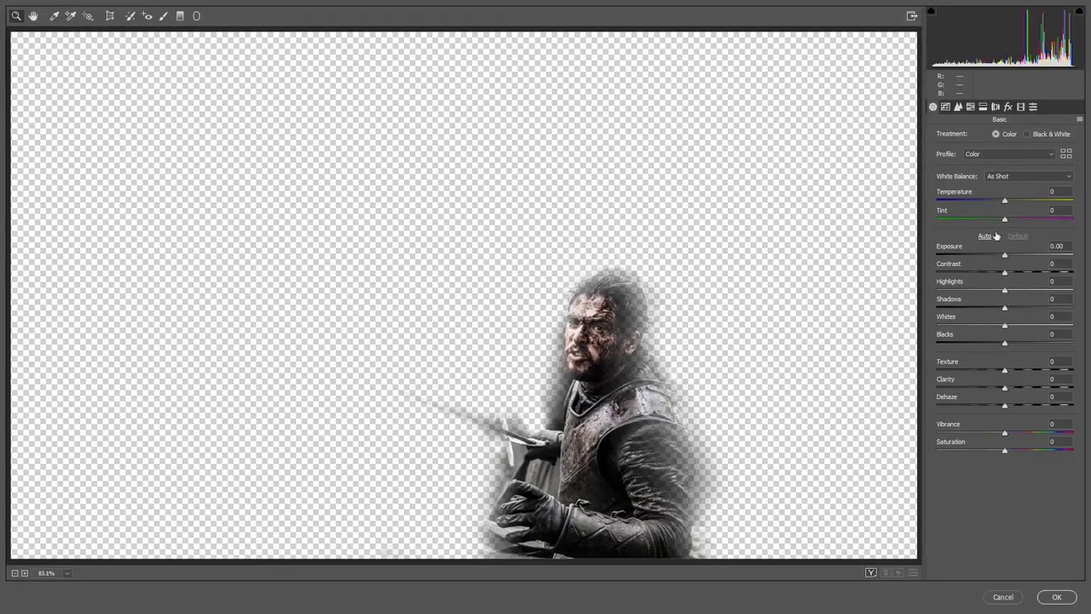
drag(1004, 200, 986, 201)
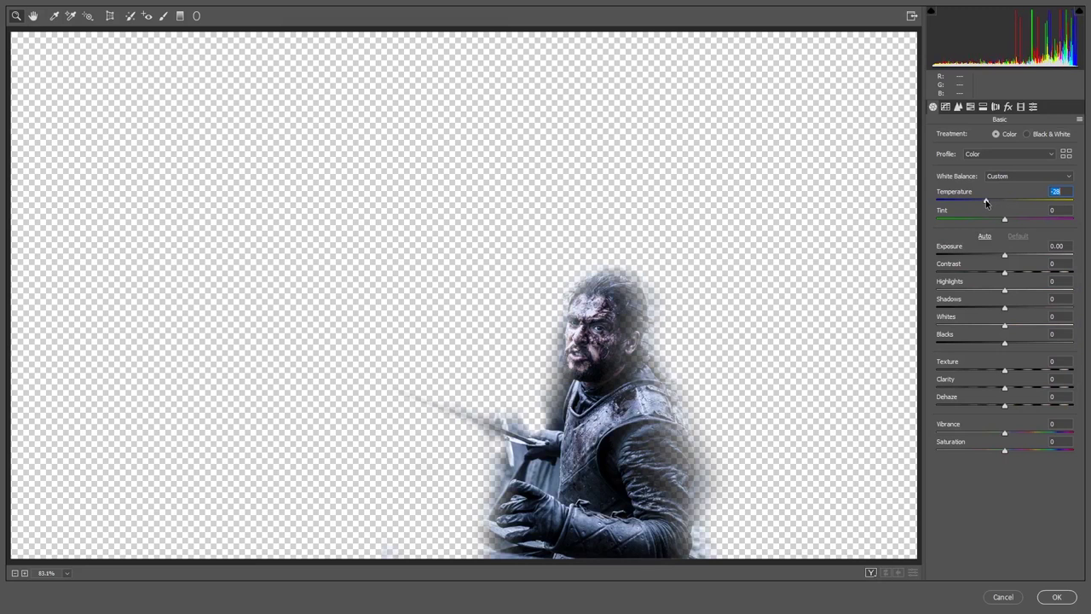
drag(1005, 256, 1017, 275)
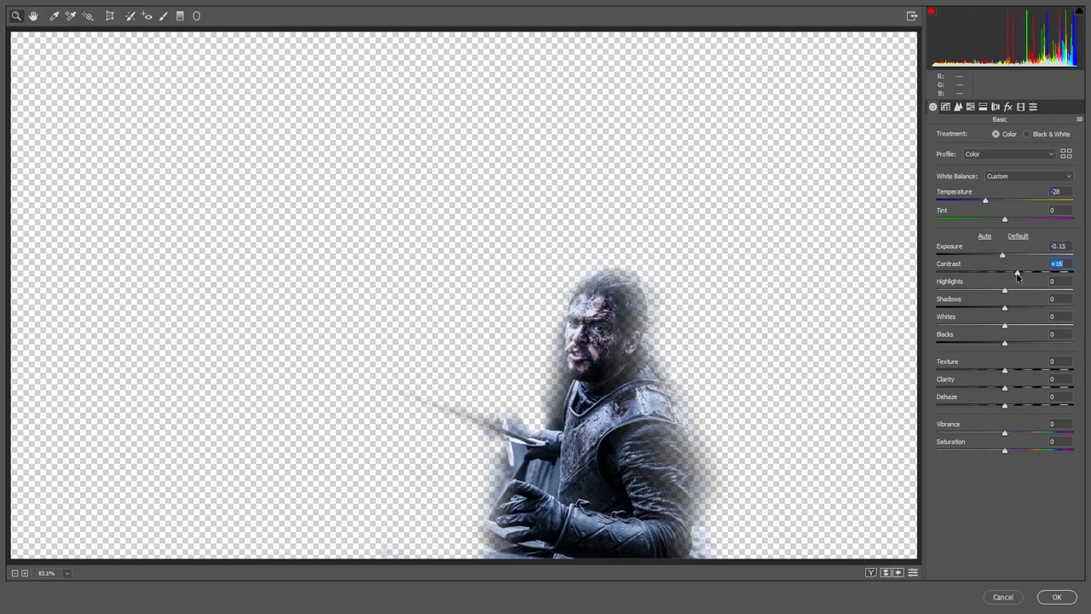
drag(1010, 394, 1015, 390)
click(1044, 597)
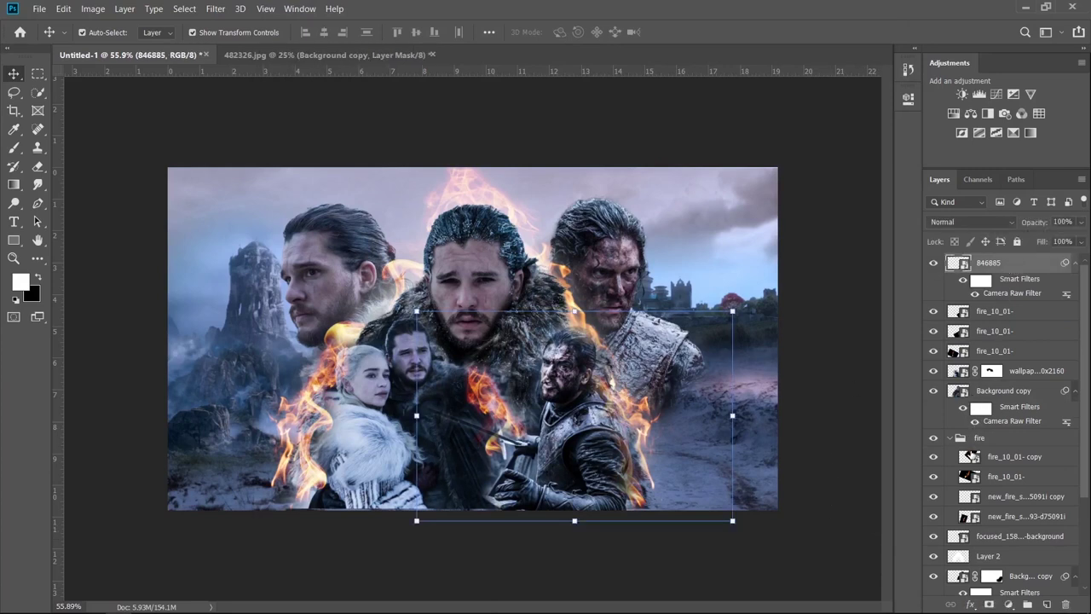
Group the figure and fire layers into a group named Subjects
scroll(980, 527, down, 5)
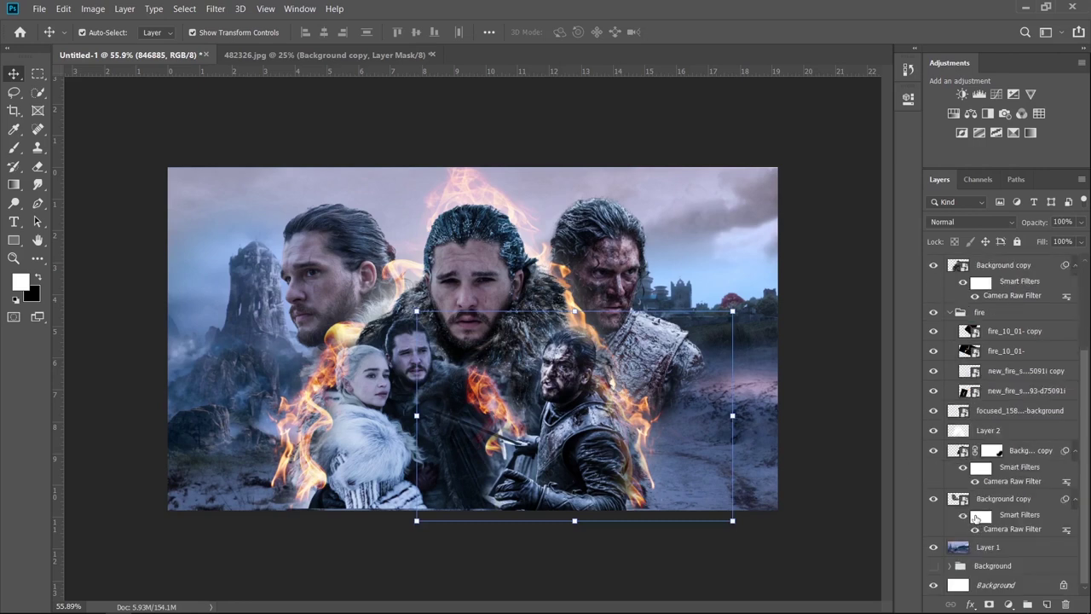
shift+click(1000, 509)
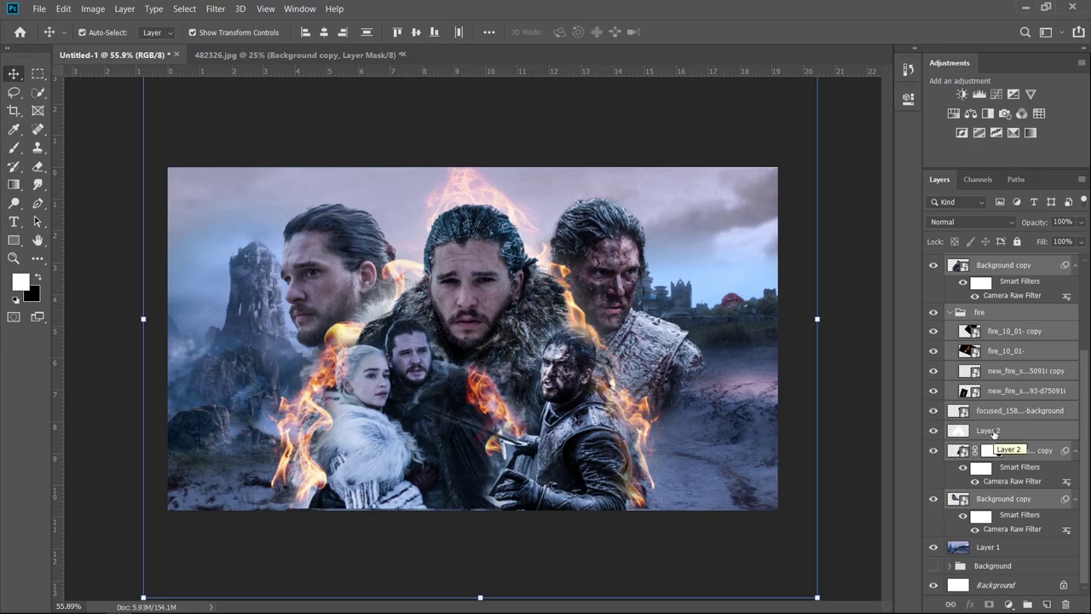
key(ctrl+g)
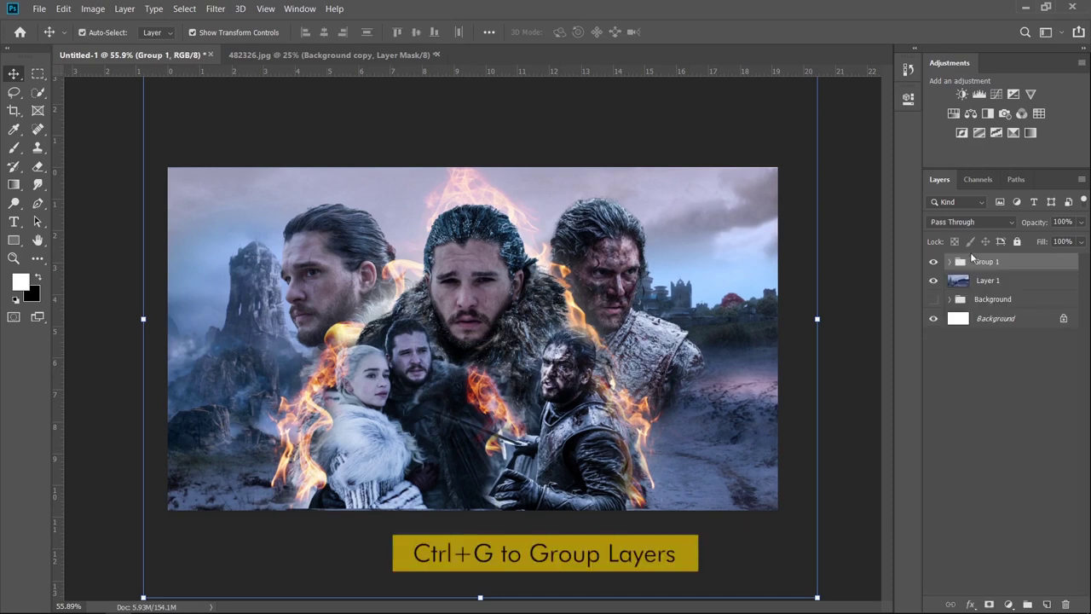
double_click(985, 261)
text(Subjects)
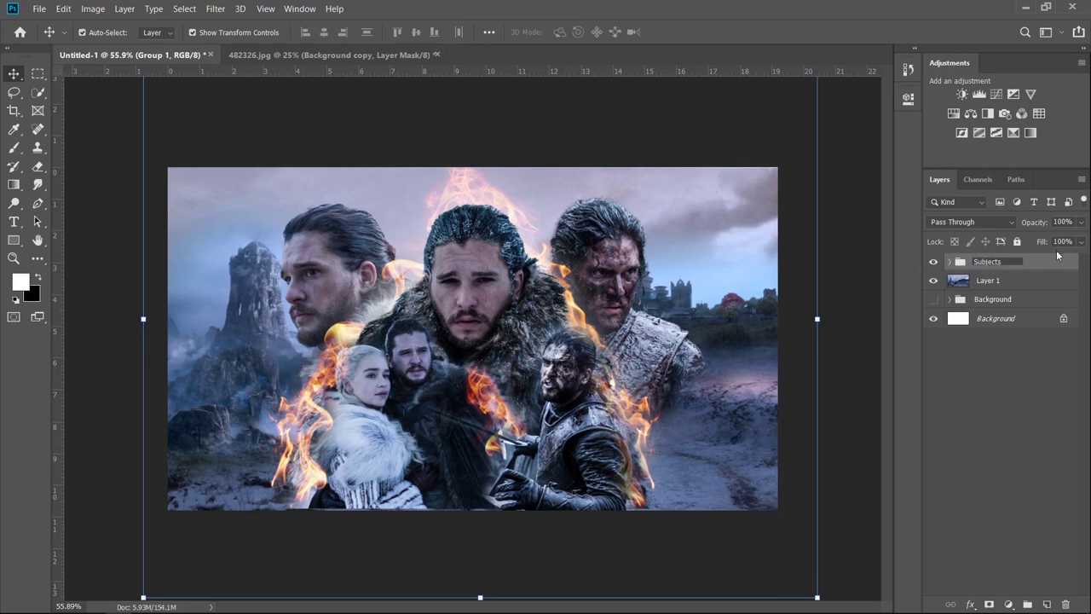
key(Return)
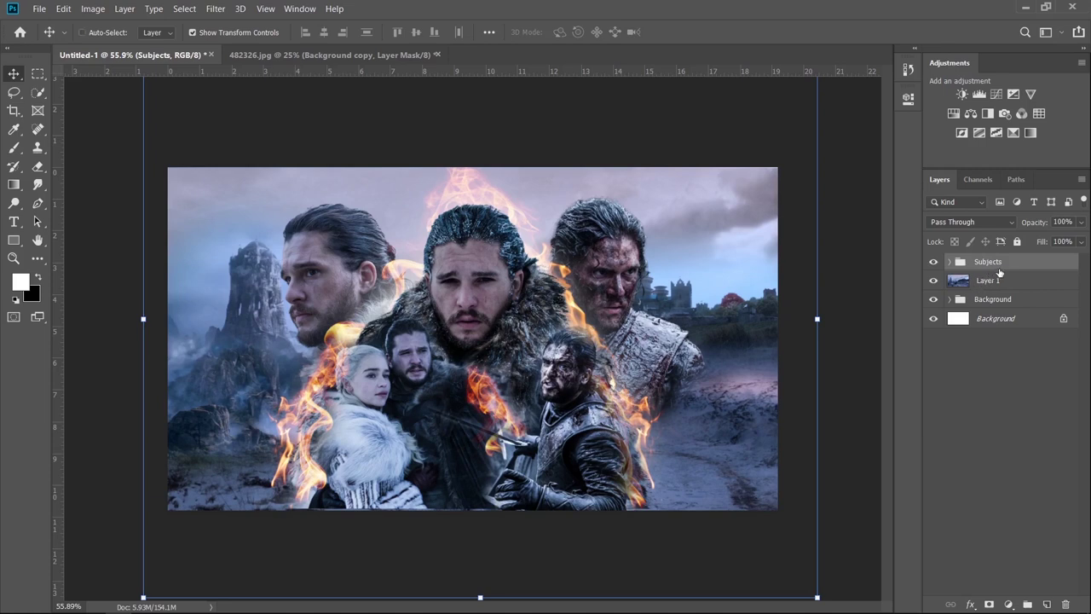
Duplicate Subjects and merge the copy with Layer 1 into one Subjects copy layer
key(ctrl+j)
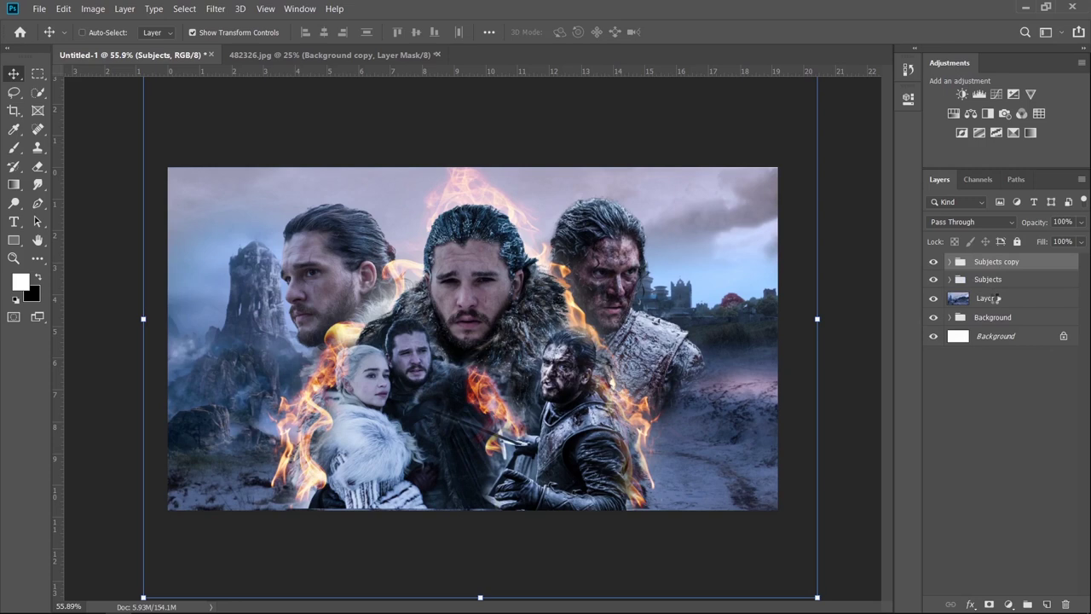
drag(989, 298, 1016, 271)
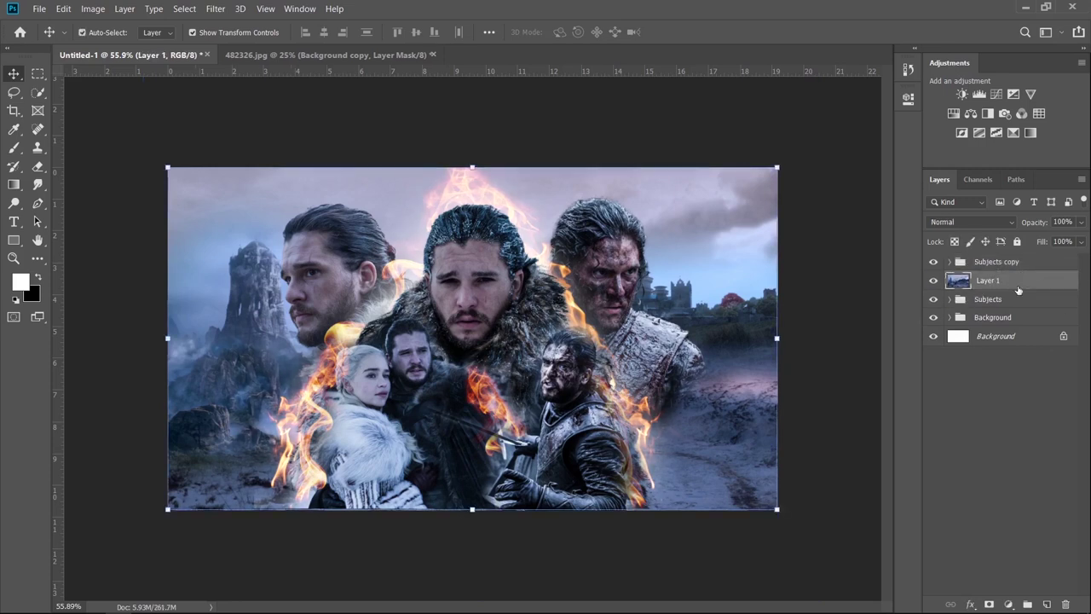
ctrl+click(1011, 266)
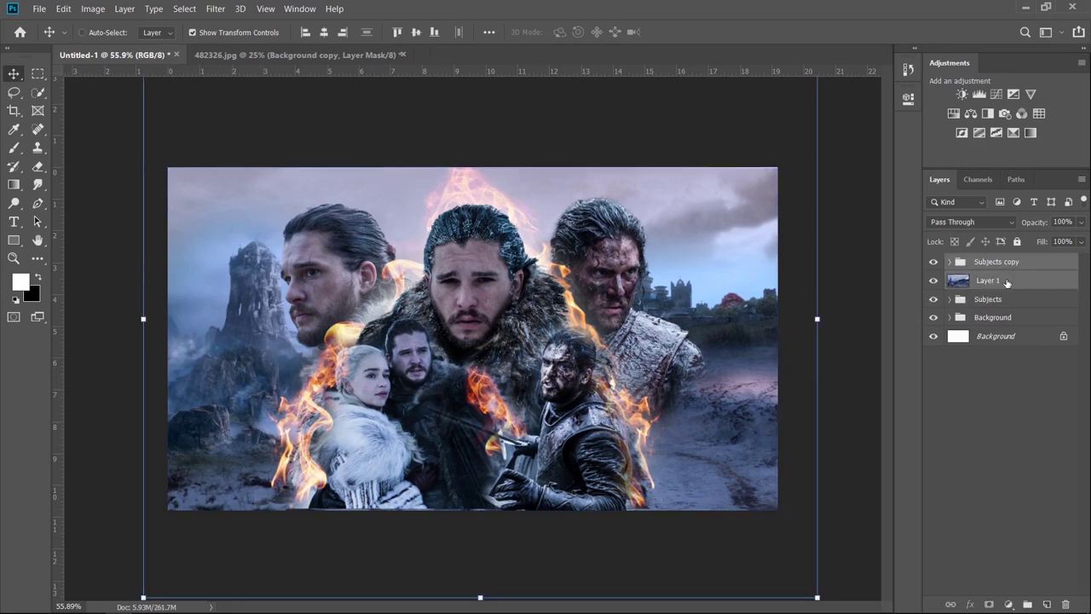
key(ctrl+e)
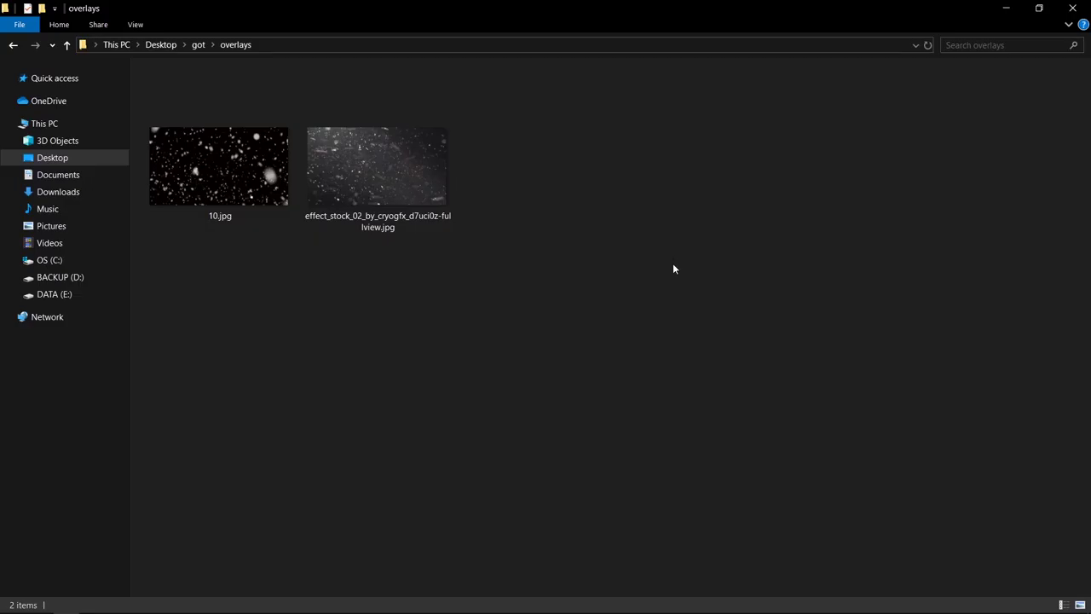
Drag the effect_stock_02 overlay from the overlays folder onto the poster
mouse_move(405, 217)
mouse_down()
mouse_move(189, 601)
mouse_move(505, 305)
mouse_move(478, 171)
mouse_up()
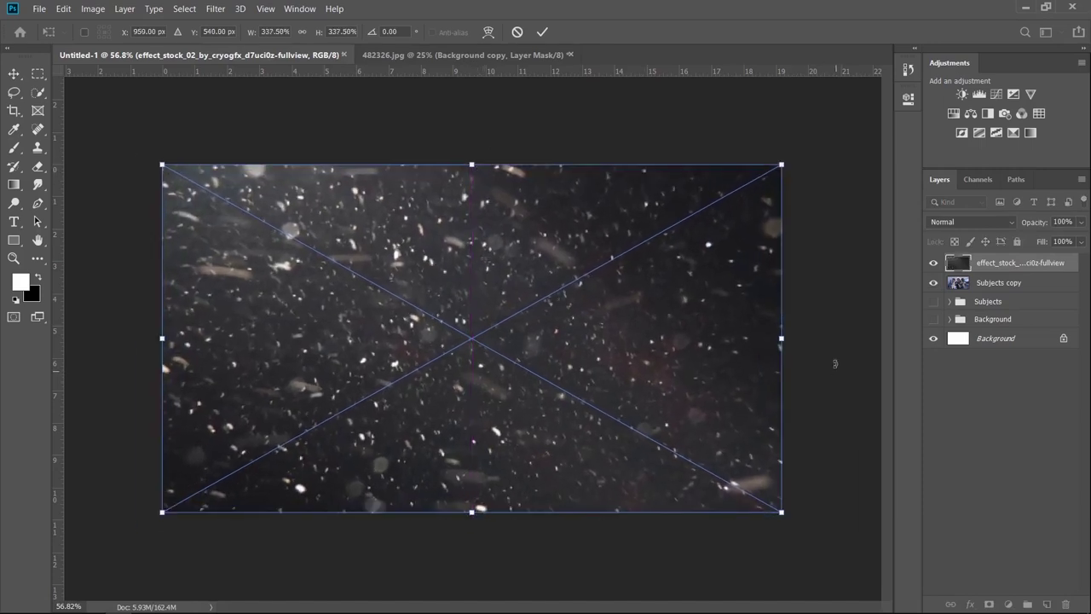
Commit the enlarged effect_stock_02 overlay, blend it Soft Light at 66% fill with a mask
click(988, 222)
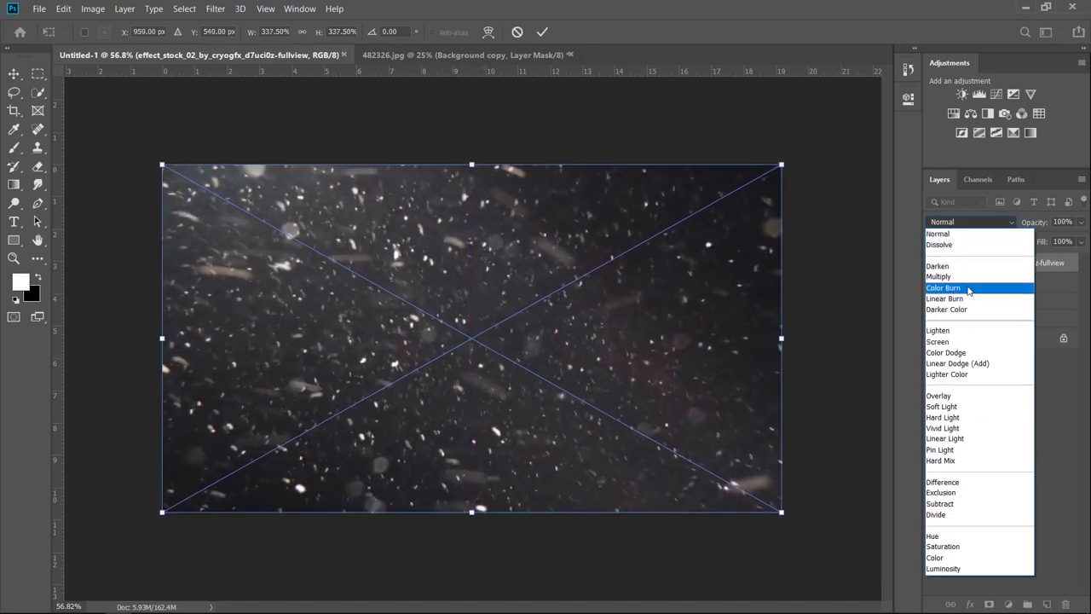
click(552, 32)
click(542, 31)
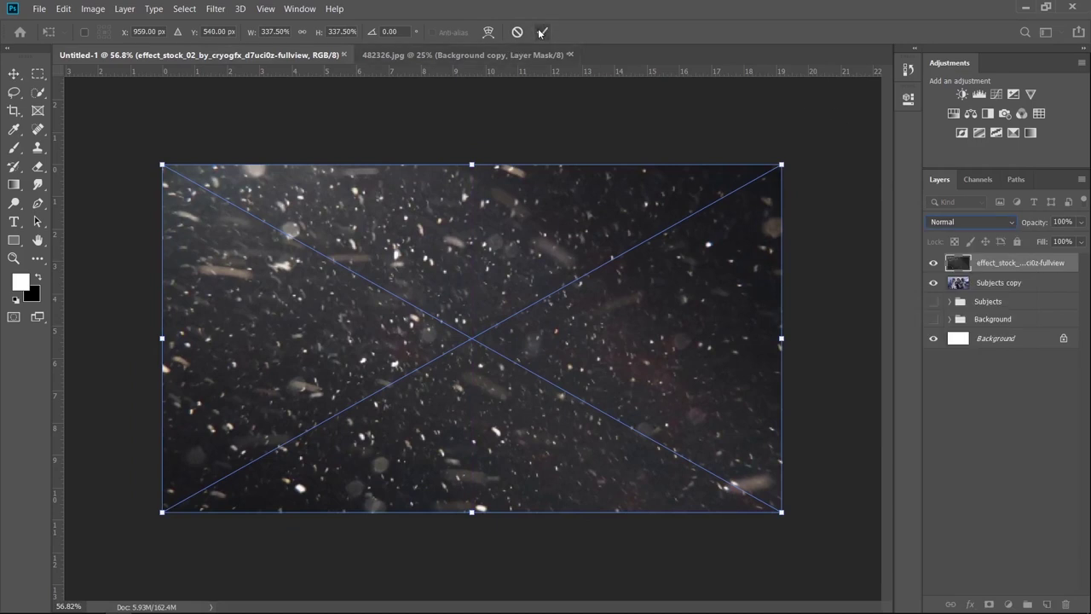
click(942, 222)
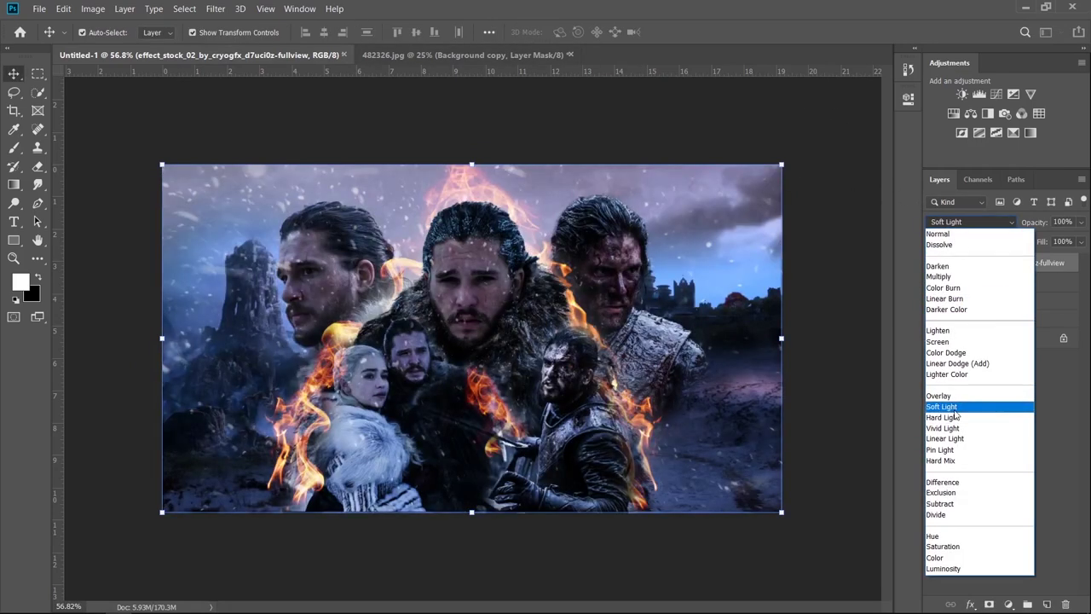
click(946, 407)
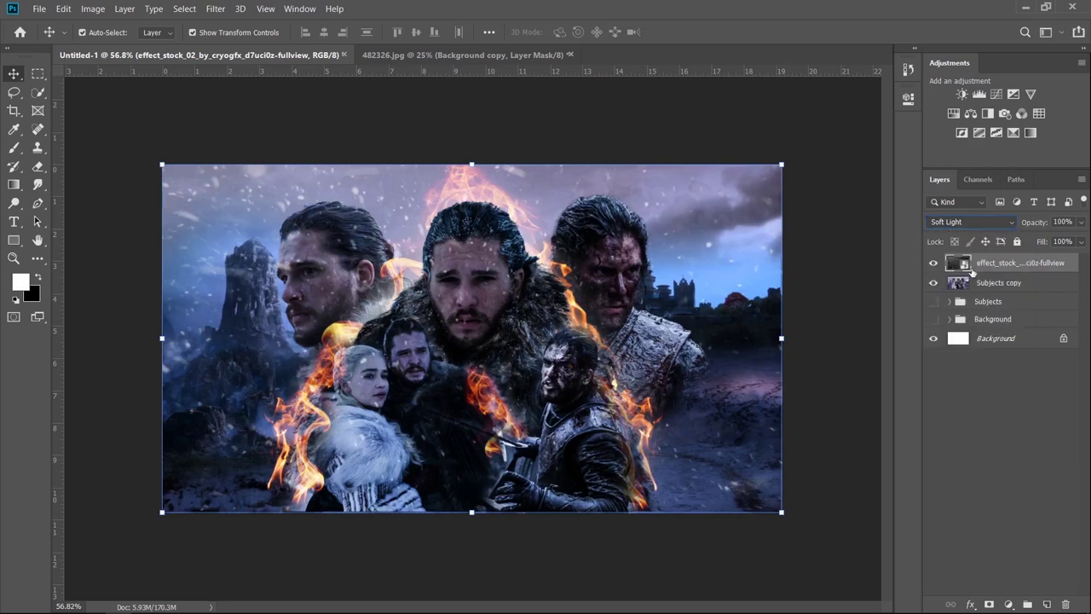
click(992, 603)
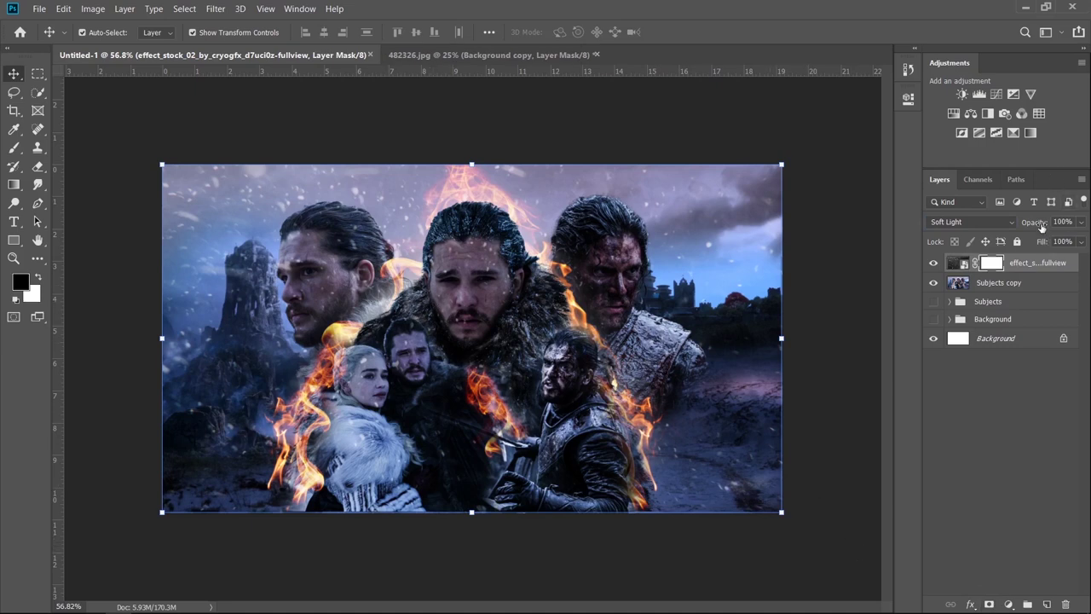
text(93)
text(63)
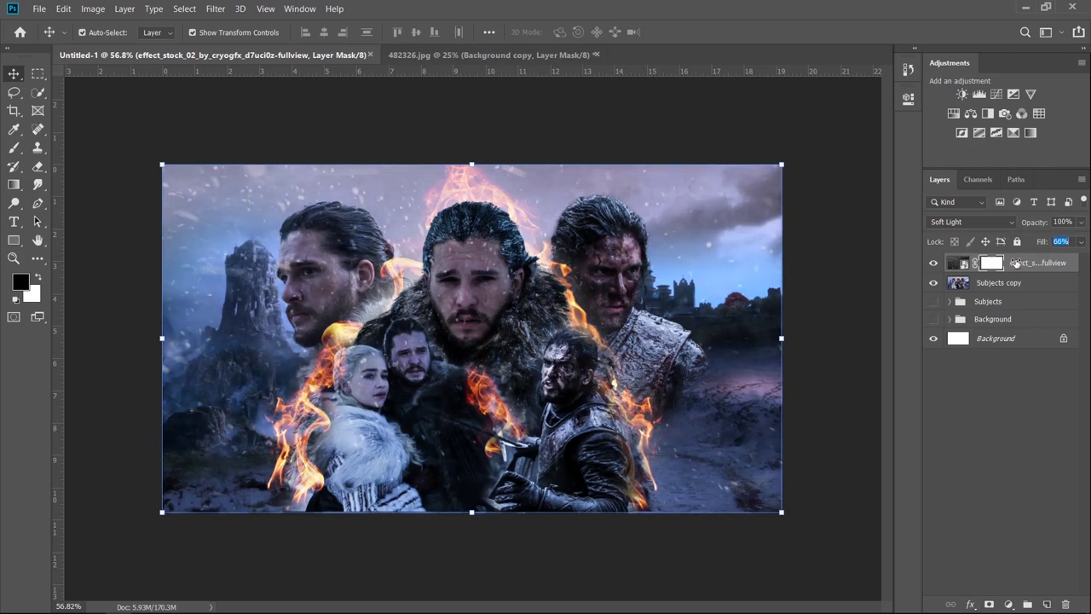
click(14, 148)
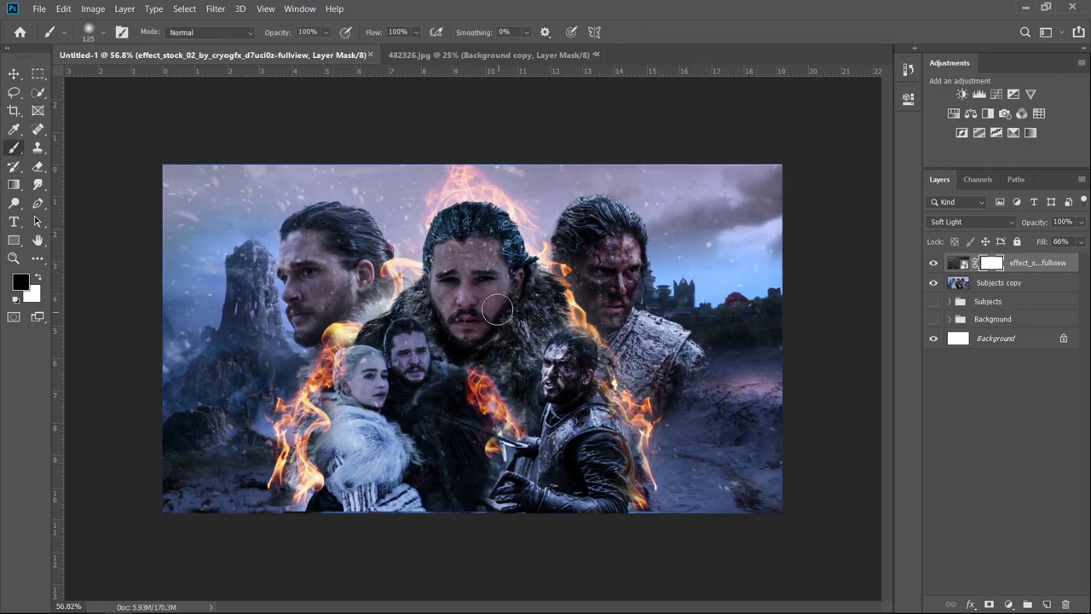
Paint black on the overlay's mask to hide it over the central face
key(bracketright)
key(bracketright)
key(bracketright)
mouse_move(481, 273)
mouse_down()
mouse_move(378, 394)
mouse_move(532, 369)
mouse_up()
key(bracketleft)
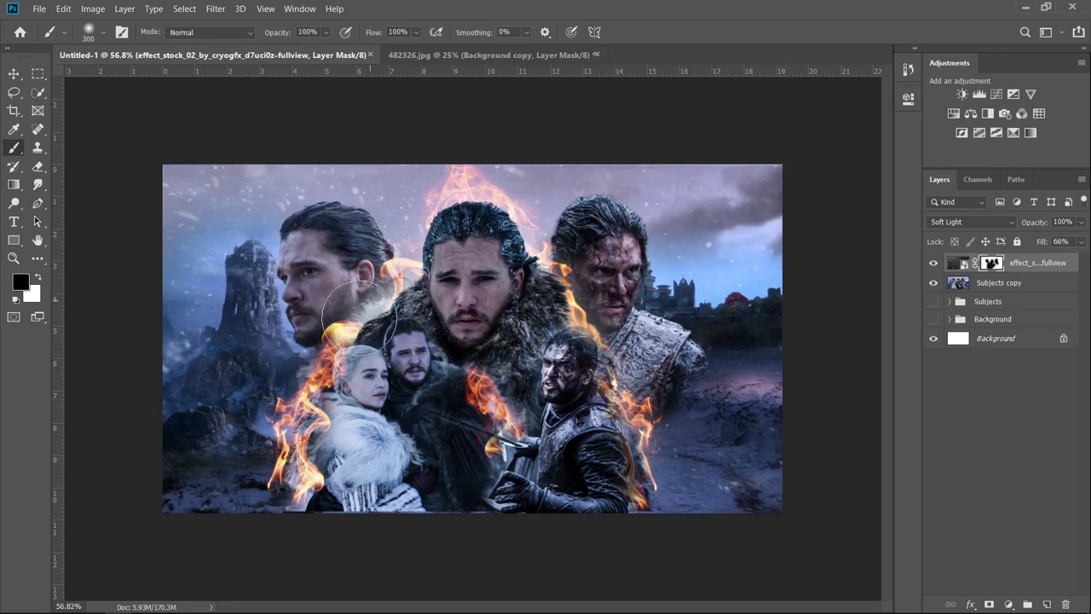
Bring the 10.jpg snow image from the overlays folder into the poster
scroll(494, 265, up, 3)
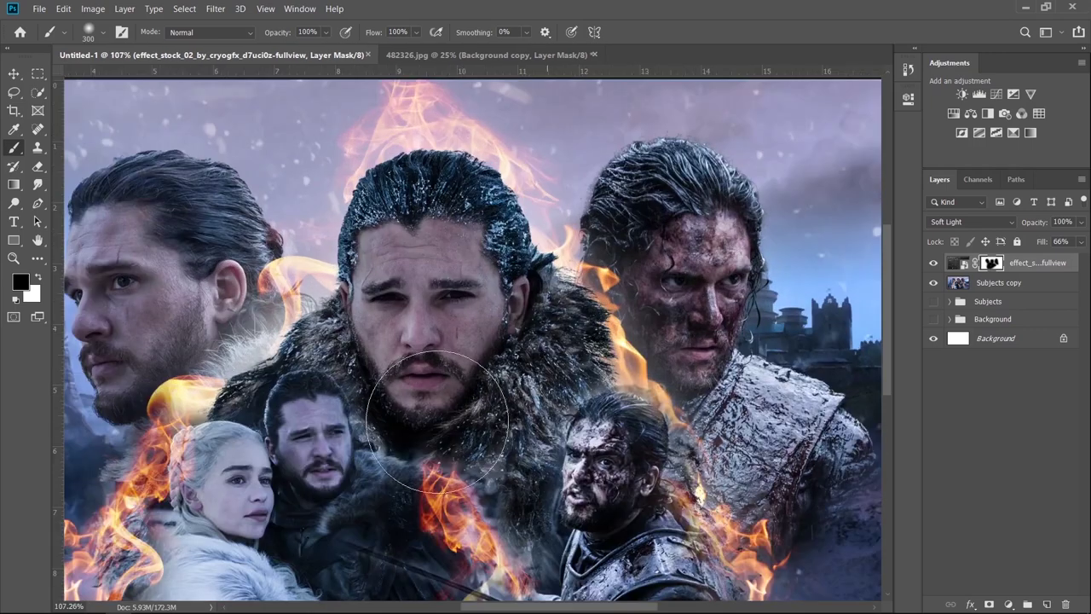
scroll(416, 415, down, 2)
scroll(550, 499, down, 1)
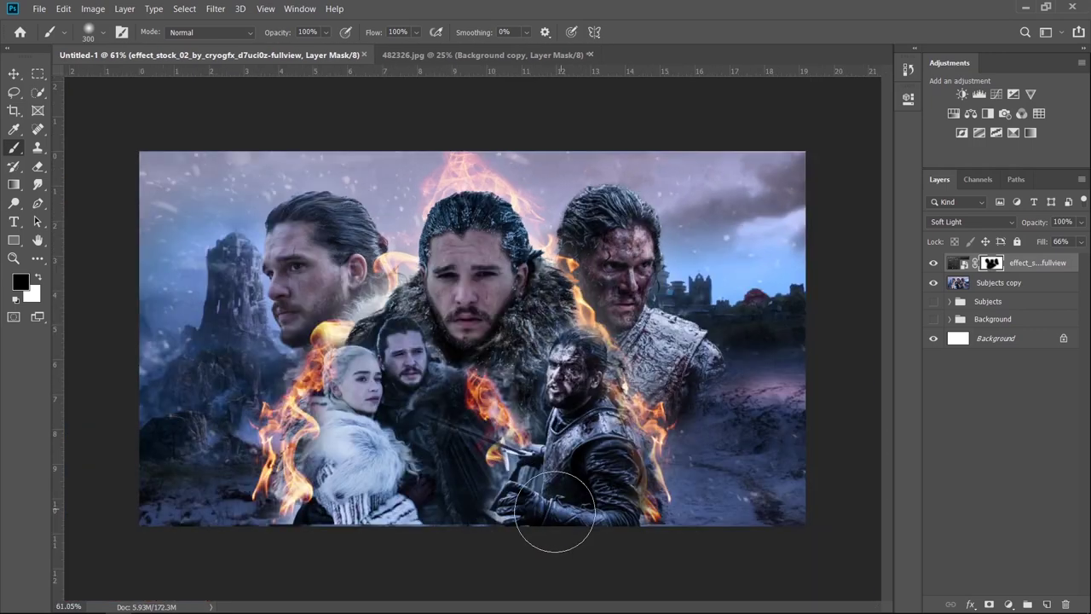
scroll(554, 512, up, 2)
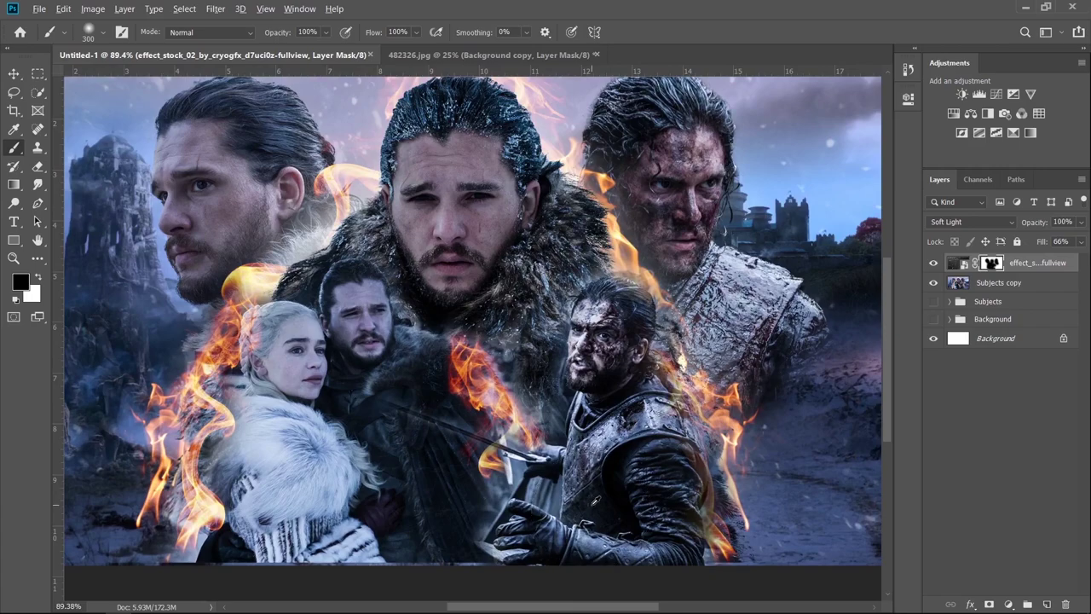
key(alt+Tab)
mouse_move(177, 158)
mouse_down()
mouse_move(143, 598)
mouse_move(480, 251)
mouse_move(480, 161)
mouse_up()
Stretch layer 10 to the poster edges at about 162% and blend it in Screen
drag(476, 264, 475, 248)
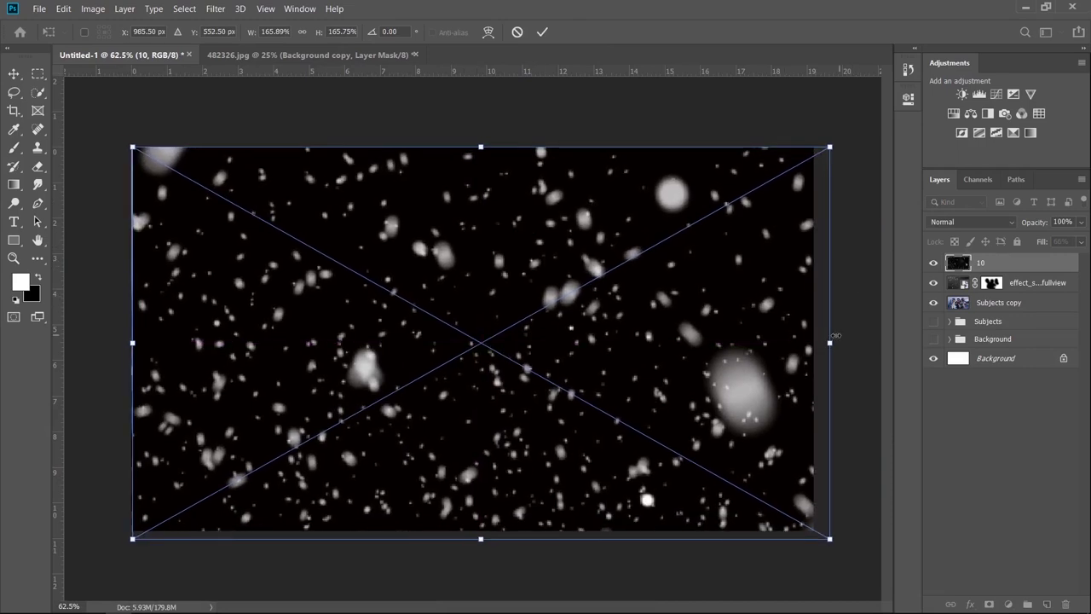
drag(836, 335, 815, 335)
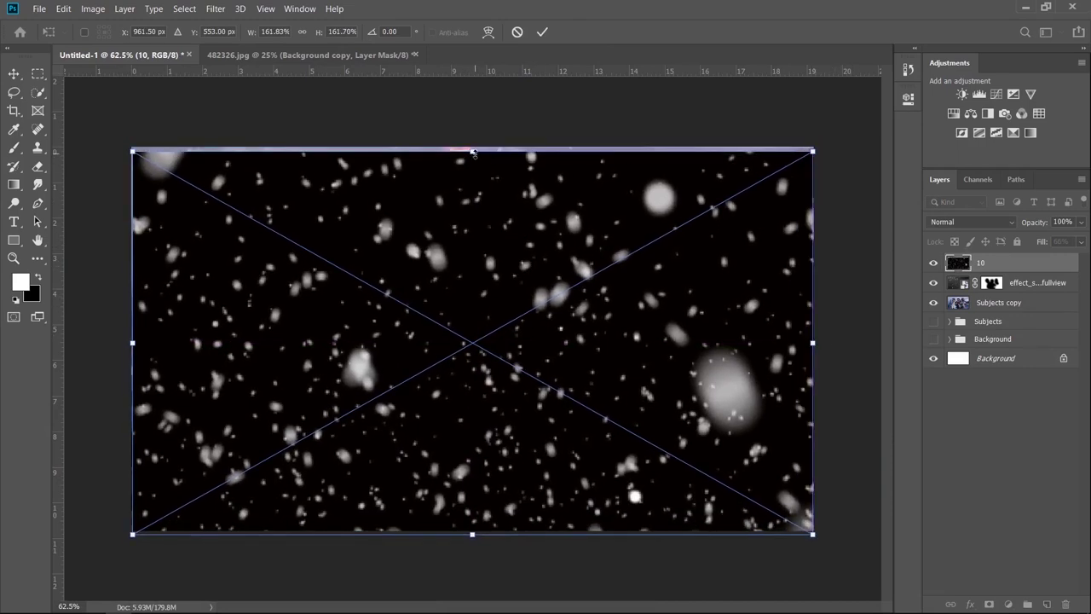
drag(473, 152, 473, 146)
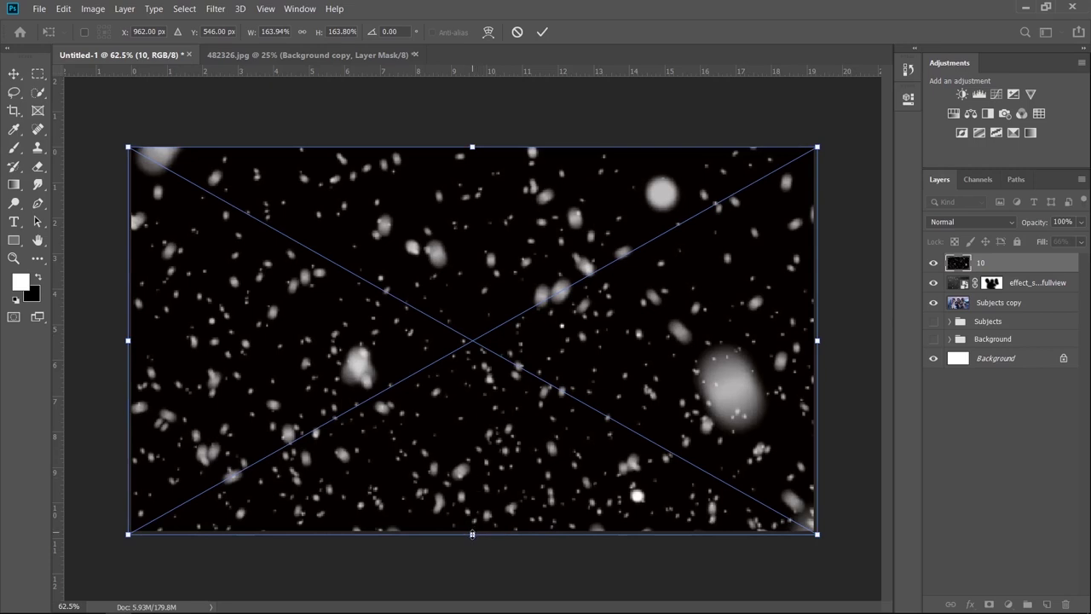
drag(472, 535, 472, 529)
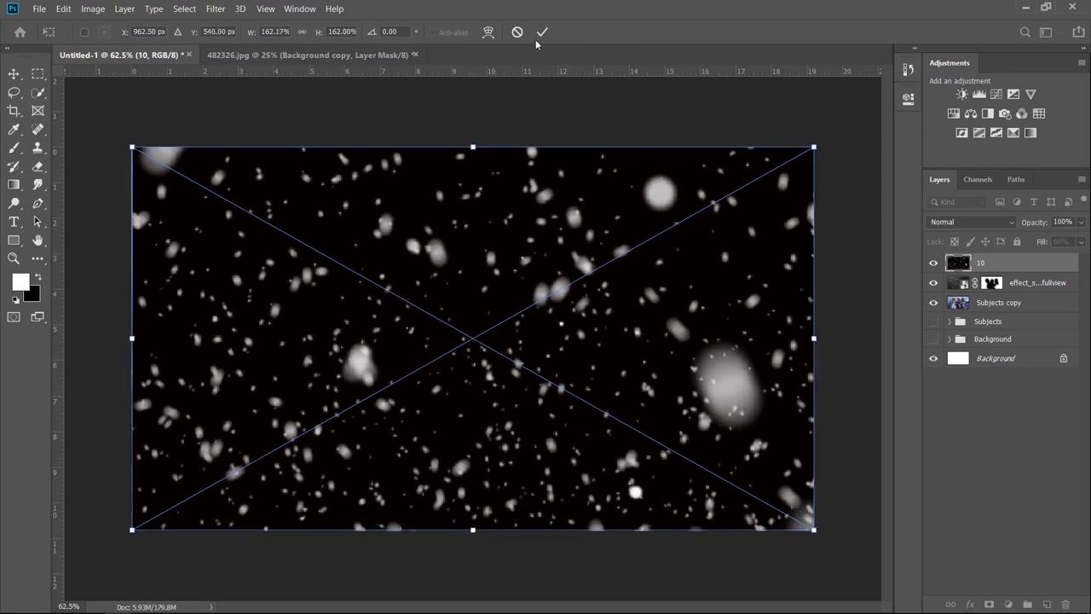
click(542, 32)
click(984, 223)
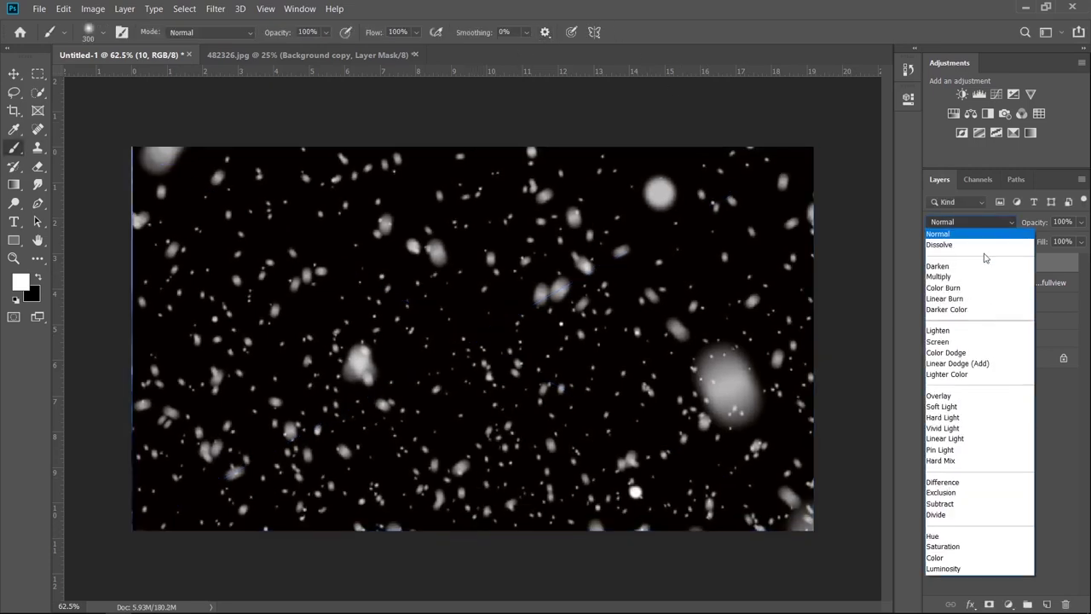
click(971, 341)
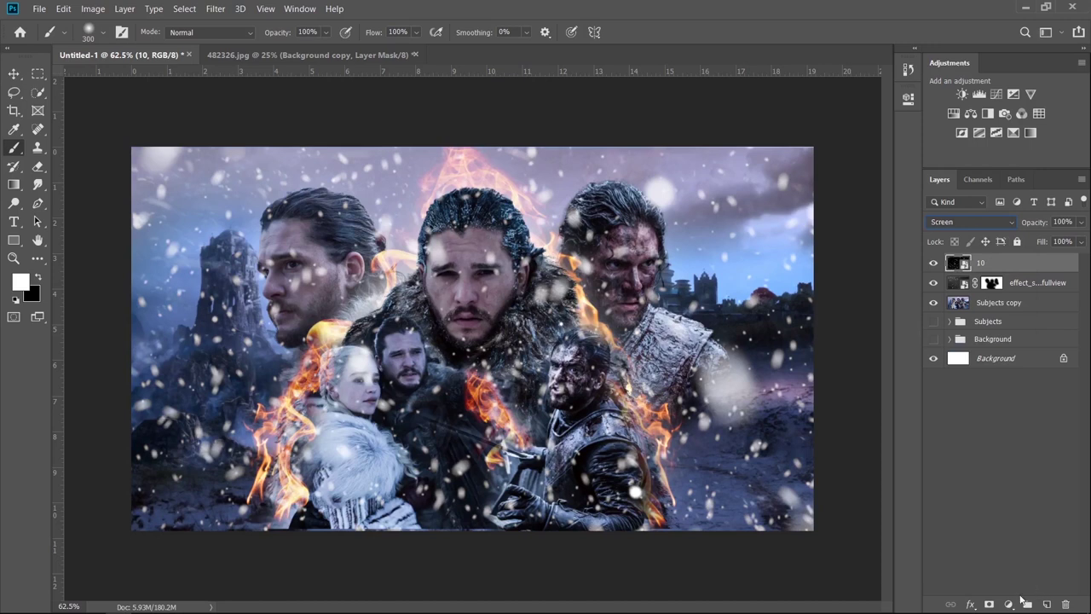
Mask layer 10's snow off Jon's and Daenerys' faces, then stamp visible layers into Layer 3
click(990, 604)
key(x)
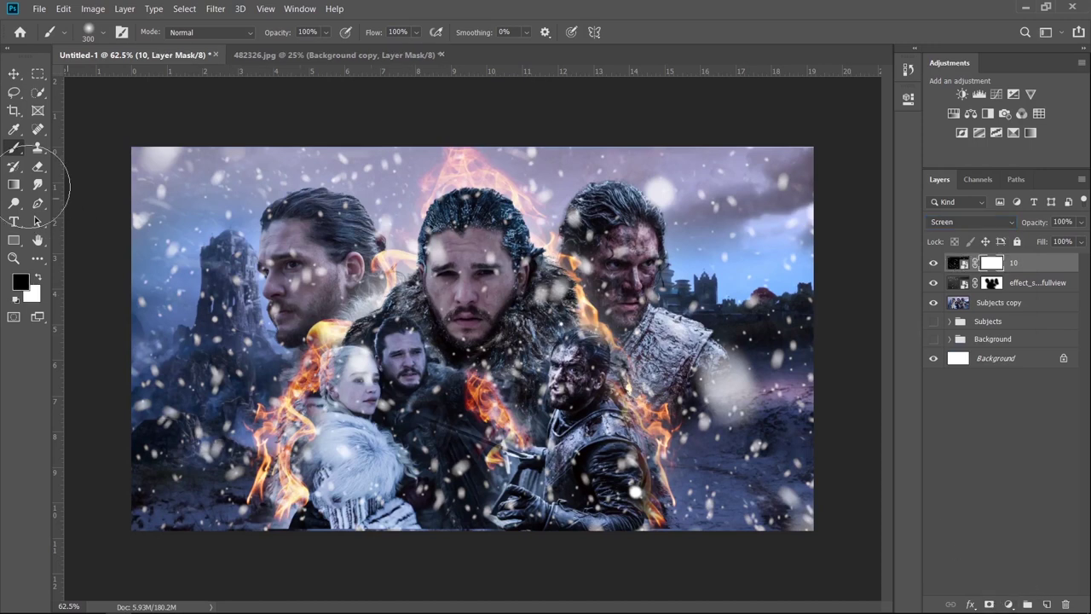
drag(302, 290, 307, 239)
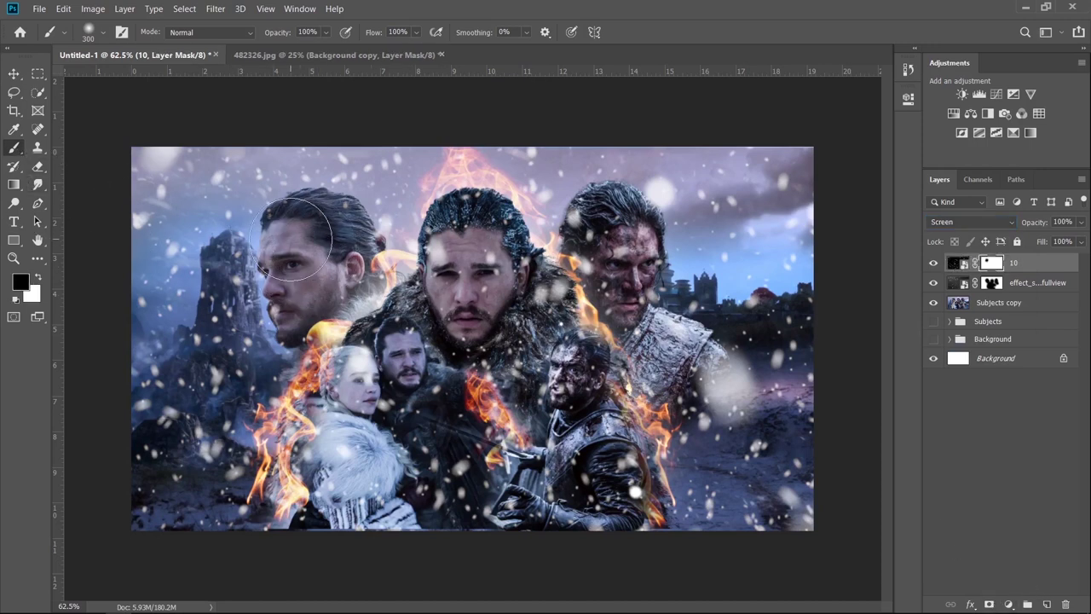
mouse_move(324, 358)
mouse_down()
mouse_move(340, 412)
mouse_move(495, 471)
mouse_move(599, 256)
mouse_move(601, 477)
mouse_move(447, 493)
mouse_move(412, 413)
mouse_move(550, 437)
mouse_move(181, 285)
mouse_move(108, 427)
mouse_up()
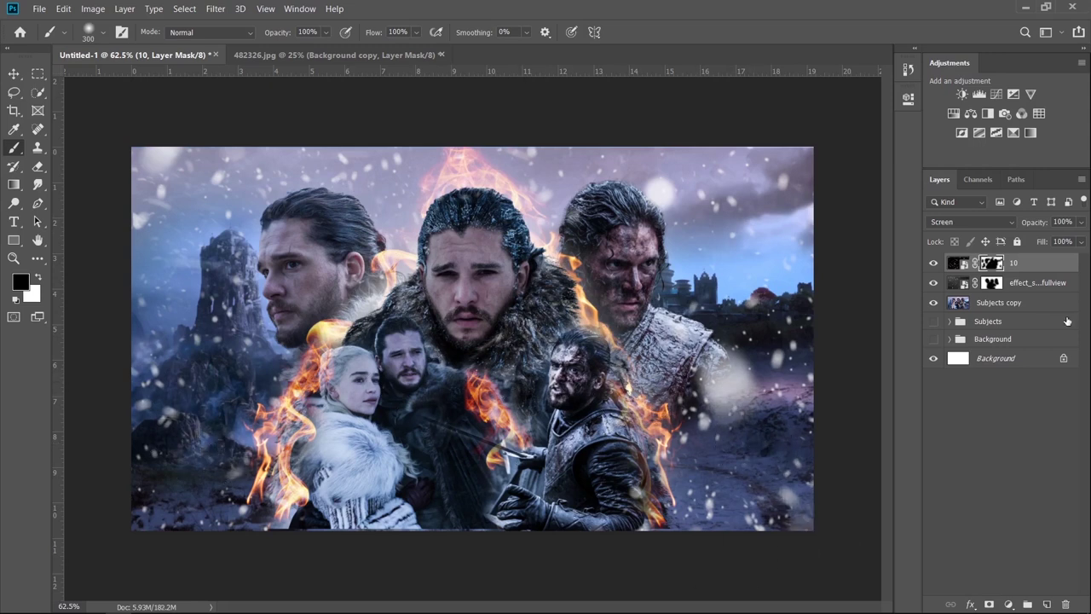
scroll(594, 276, up, 3)
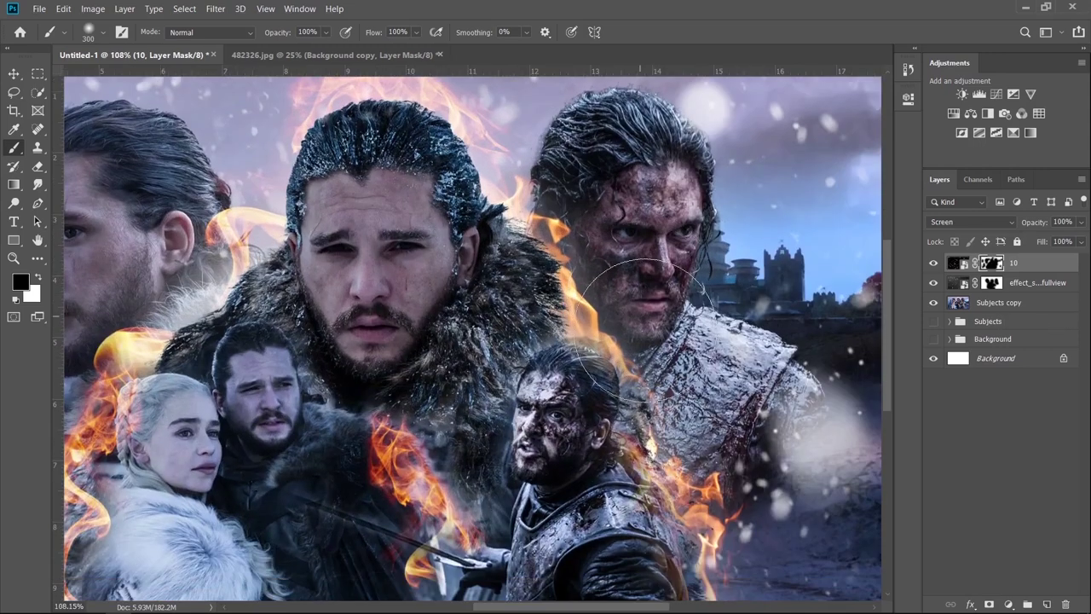
scroll(491, 375, down, 3)
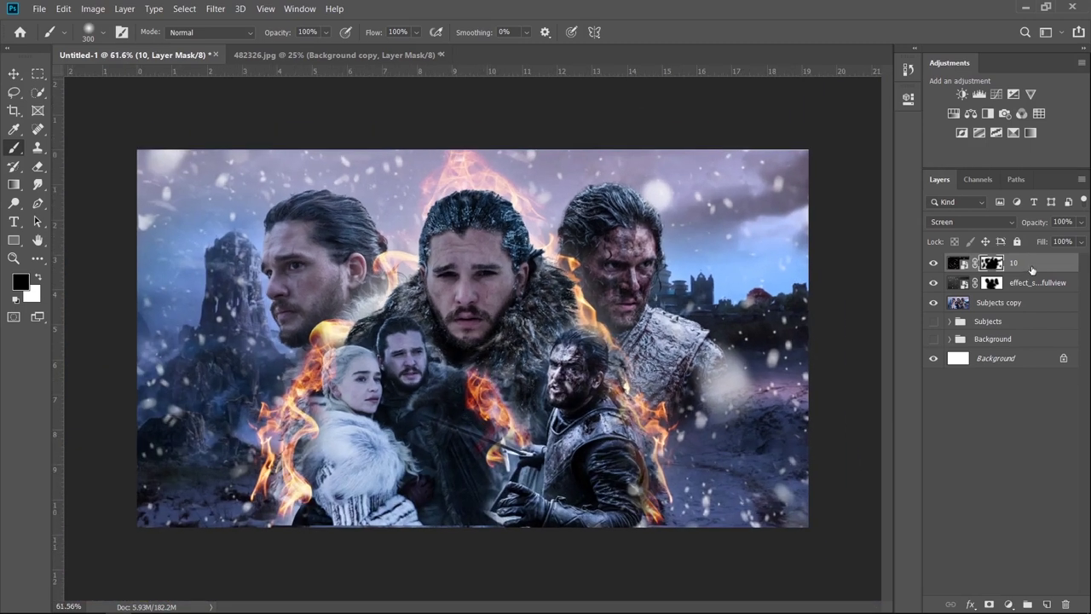
key(ctrl+shift+alt+e)
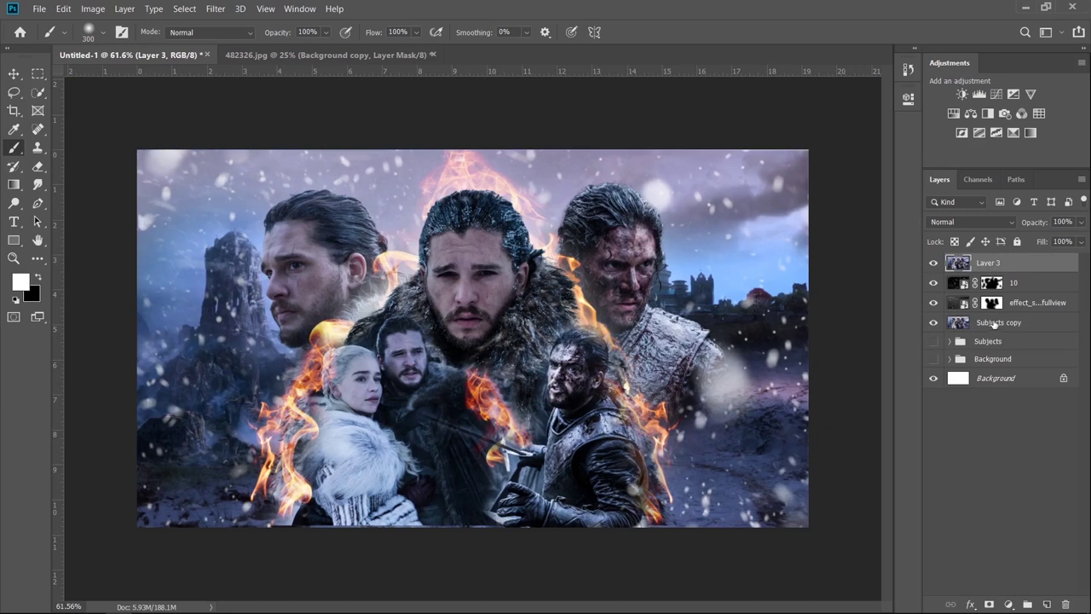
Group layers 10 and effect into a group named overlays
click(1001, 288)
shift+click(1012, 307)
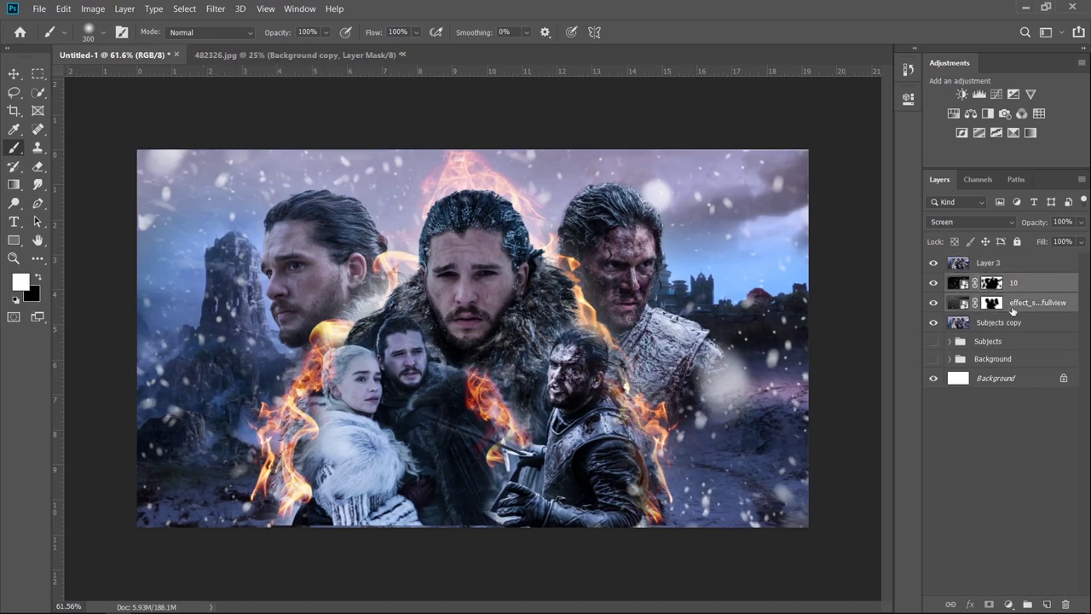
key(ctrl+g)
text(overlays)
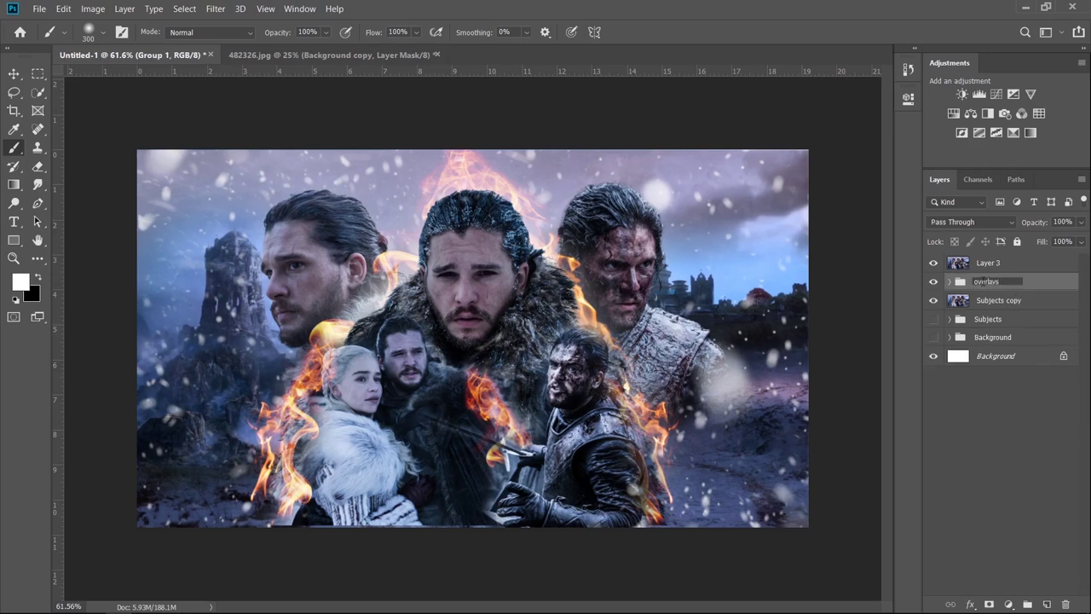
key(Return)
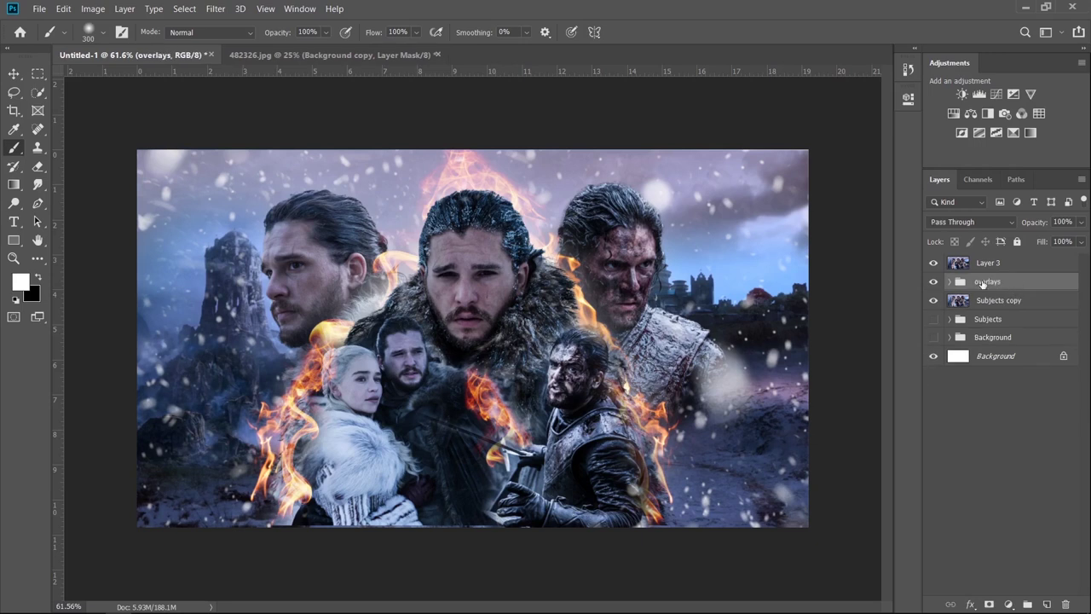
Delete the Subjects copy layer and convert Layer 3 for smart filters
click(1036, 303)
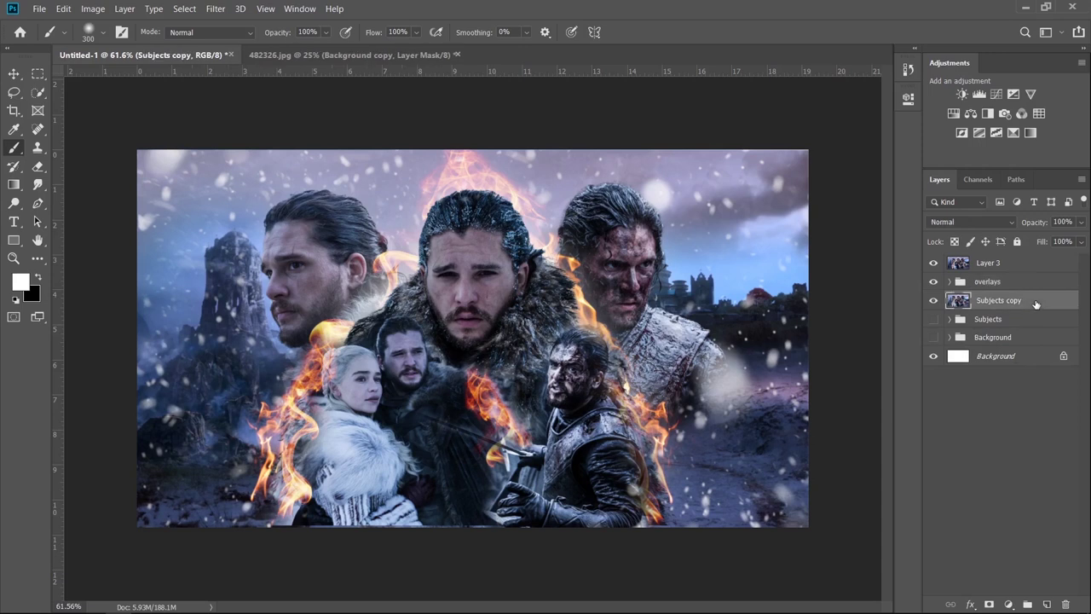
key(Delete)
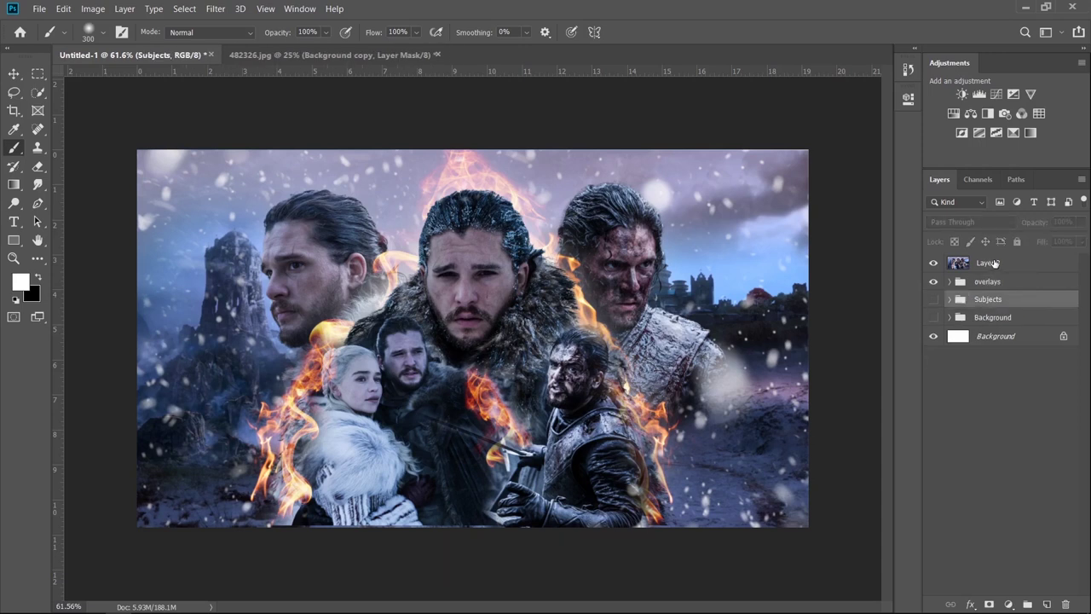
click(216, 10)
click(256, 40)
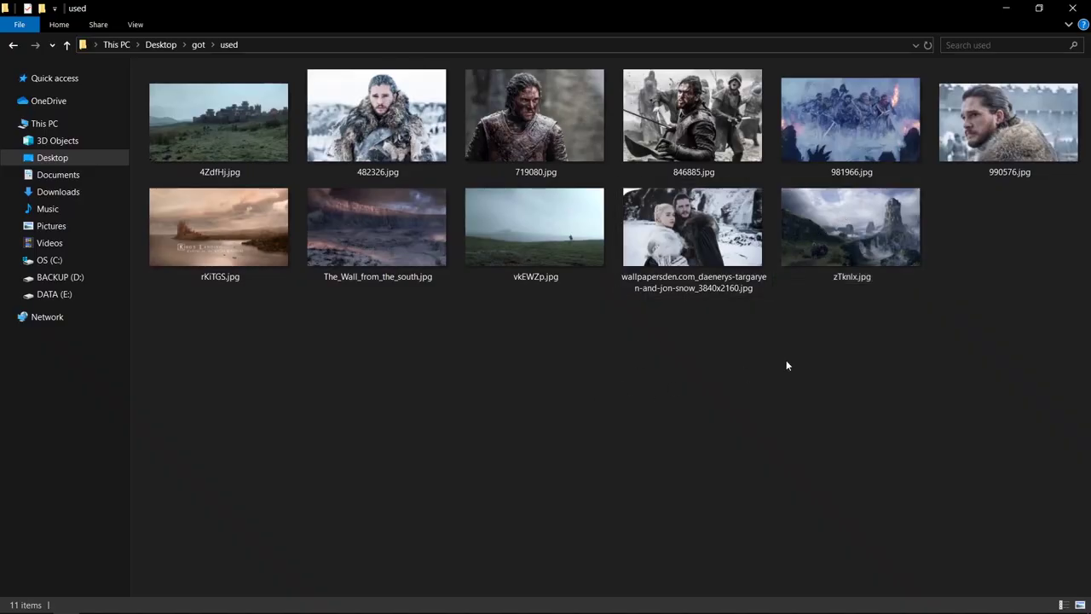
Drag 981966.jpg from the used folder onto the Photoshop canvas
mouse_move(818, 137)
mouse_down()
mouse_move(121, 593)
mouse_move(486, 444)
mouse_move(550, 442)
mouse_up()
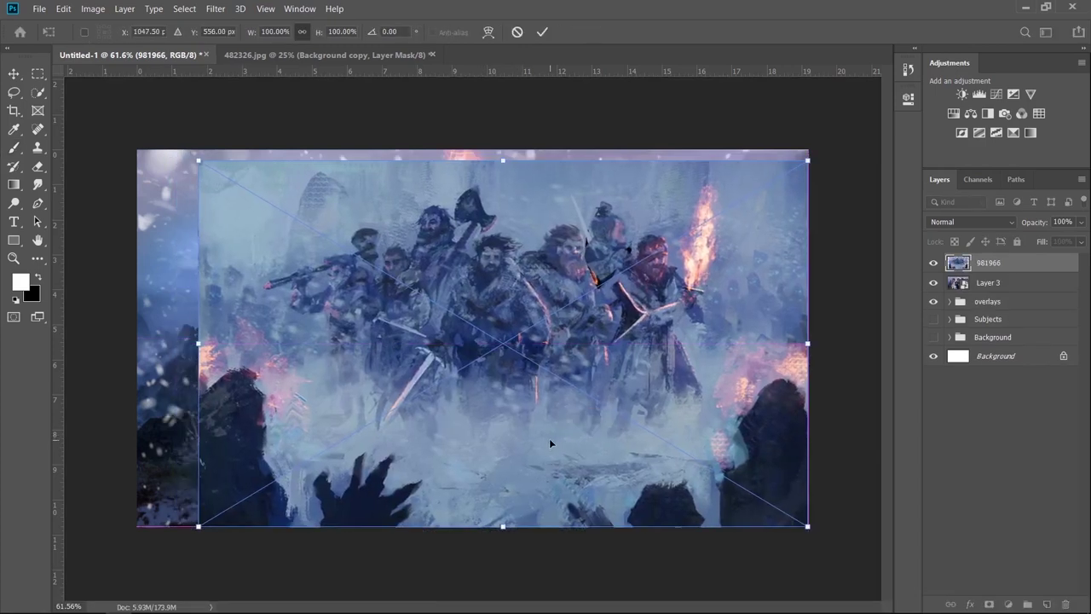
Scale the 981966 battle image to about 104% and mask it away except the edges
drag(187, 165, 160, 174)
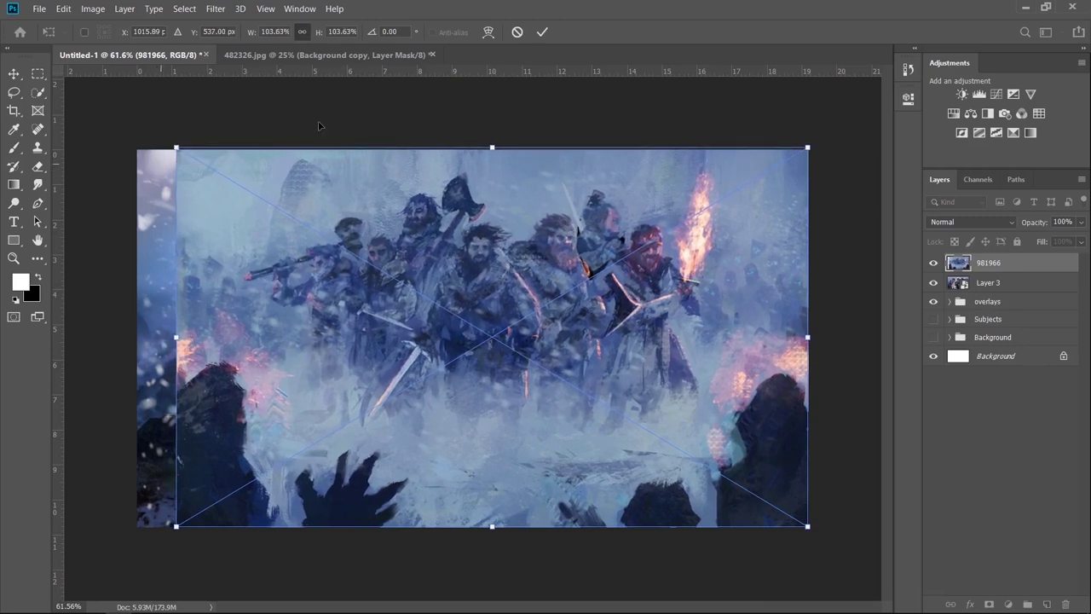
click(540, 31)
key(b)
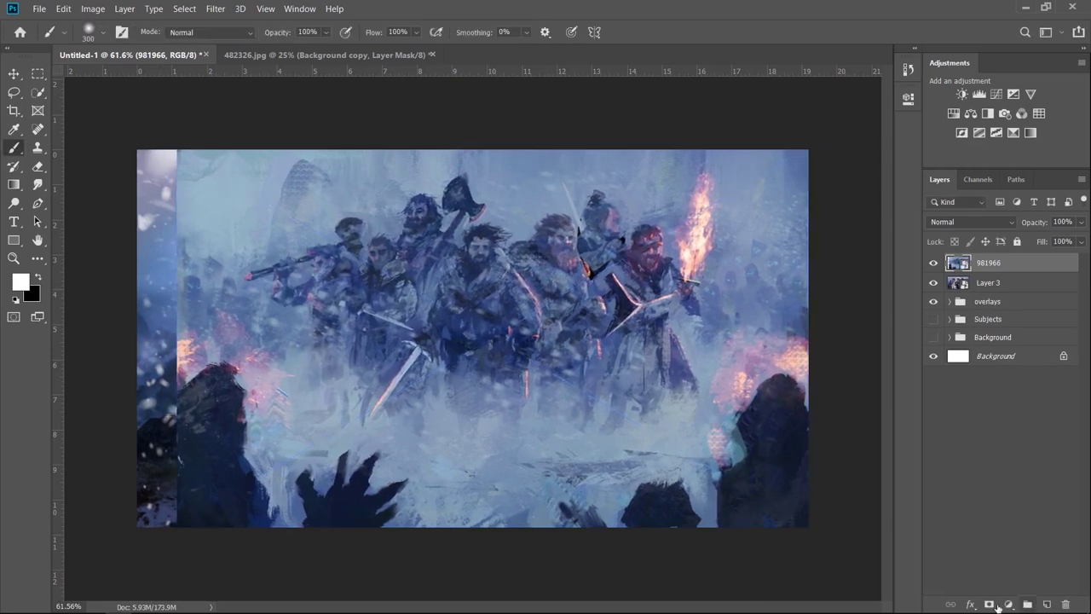
click(987, 604)
key(x)
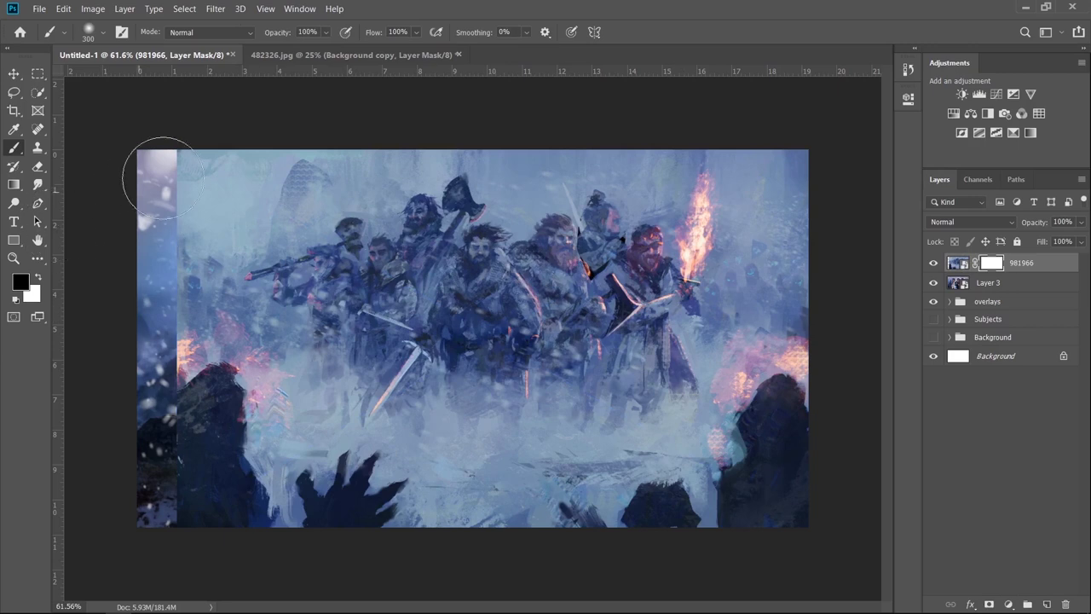
mouse_move(159, 178)
mouse_down()
mouse_move(166, 205)
mouse_move(796, 165)
mouse_move(804, 304)
mouse_move(609, 503)
mouse_move(629, 520)
mouse_move(384, 410)
mouse_up()
alt+click(991, 262)
mouse_move(353, 176)
mouse_down()
mouse_move(561, 263)
mouse_move(268, 254)
mouse_move(848, 163)
mouse_up()
alt+click(992, 262)
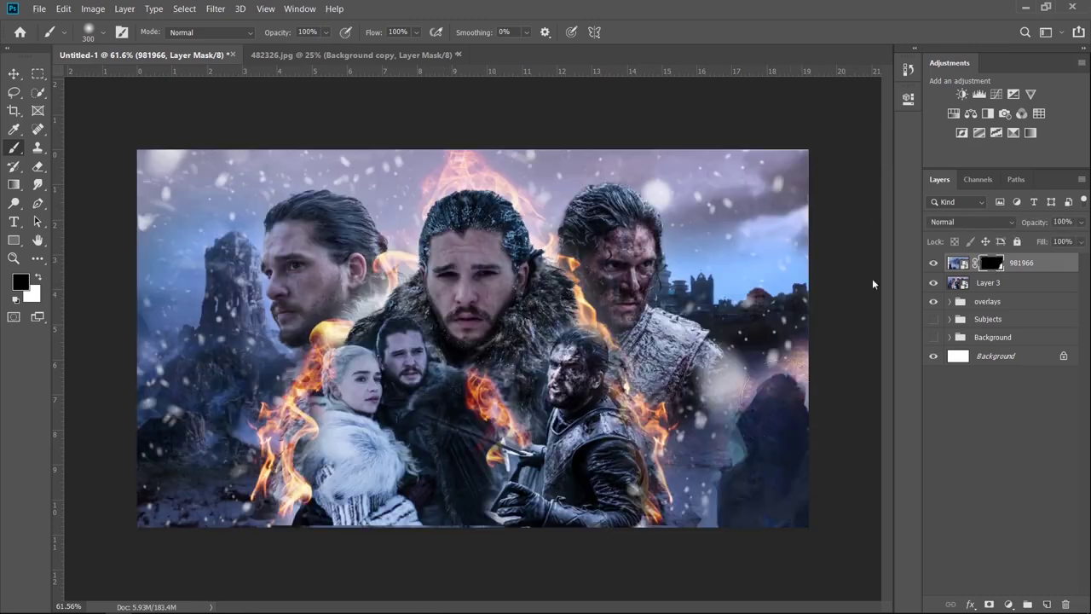
Combine the 981966 layer and Layer 3 into one smart object
shift+click(1006, 288)
right_click(1006, 286)
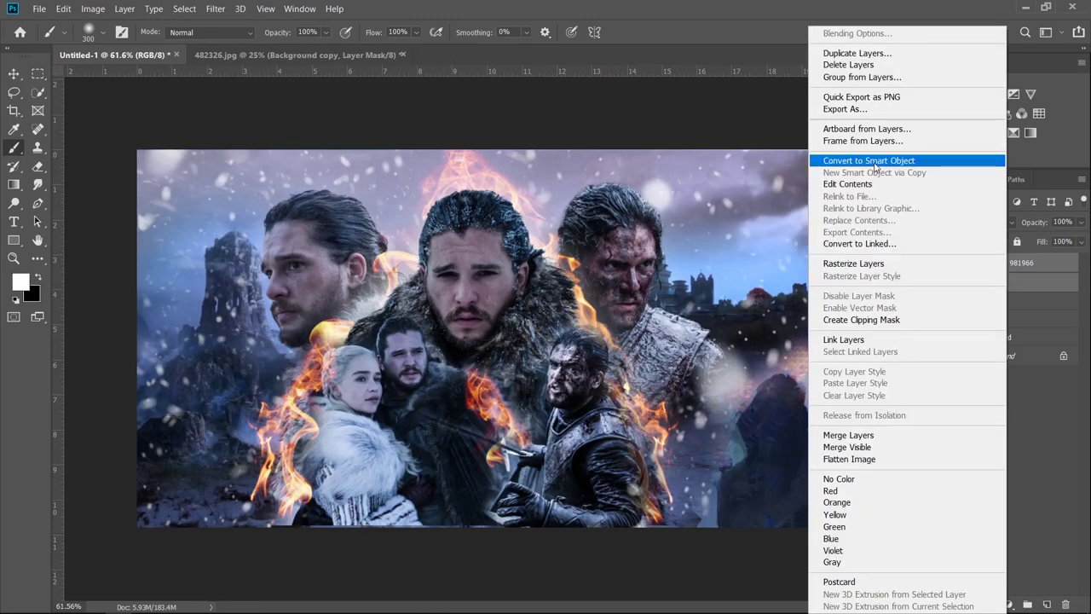
click(906, 164)
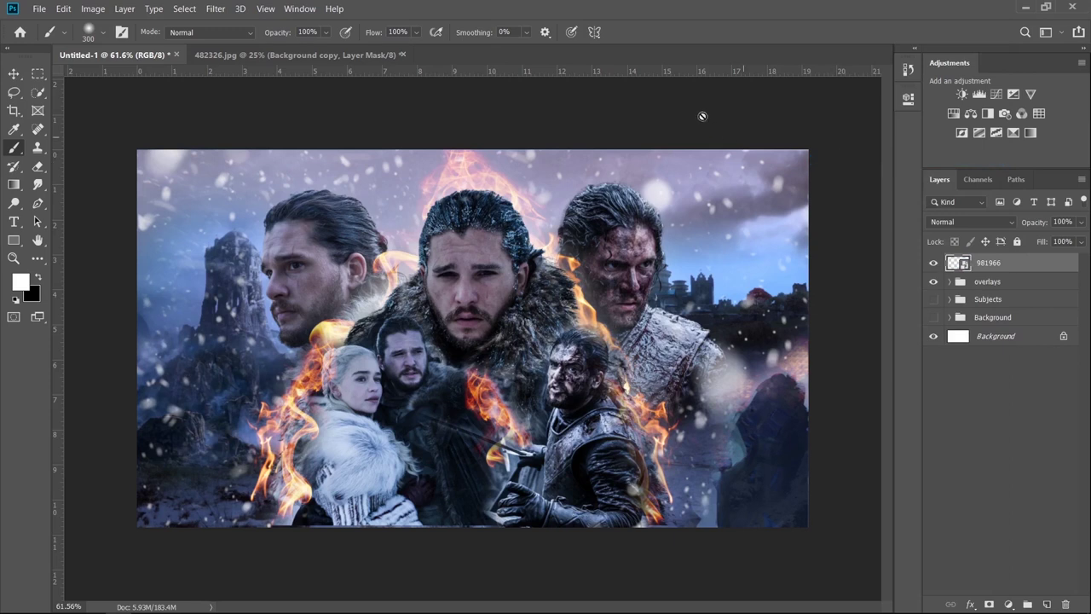
In Camera Raw, set Exposure -0.60, Clarity +11 and add an edge vignette
click(219, 8)
click(282, 88)
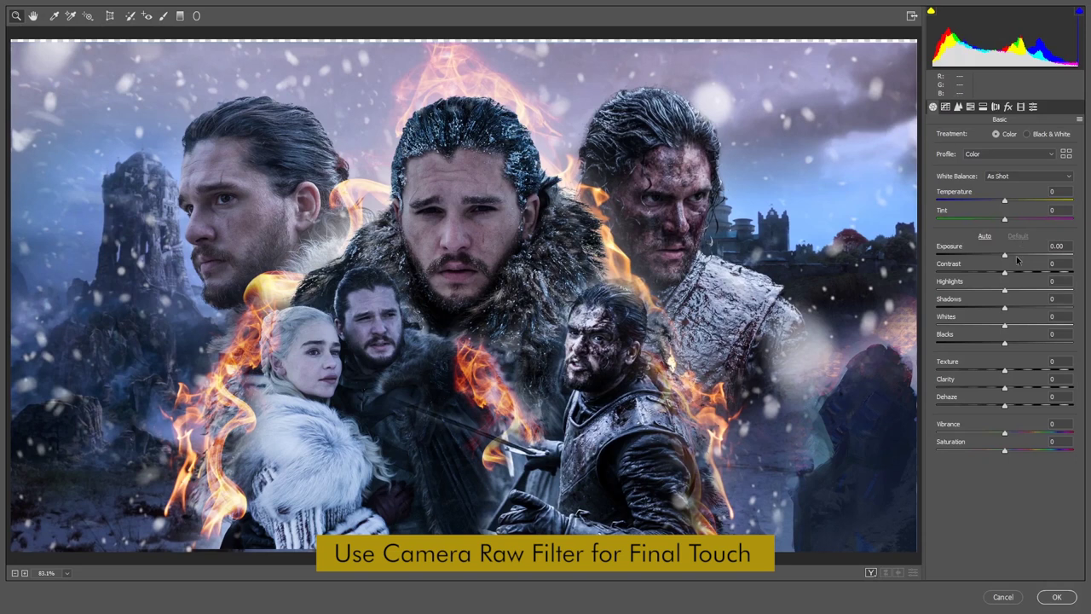
mouse_move(1004, 255)
mouse_down()
mouse_move(1011, 272)
mouse_move(970, 290)
mouse_move(1028, 290)
mouse_move(1004, 308)
mouse_move(1014, 342)
mouse_up()
mouse_move(1007, 388)
mouse_down()
mouse_move(990, 435)
mouse_move(1001, 435)
mouse_up()
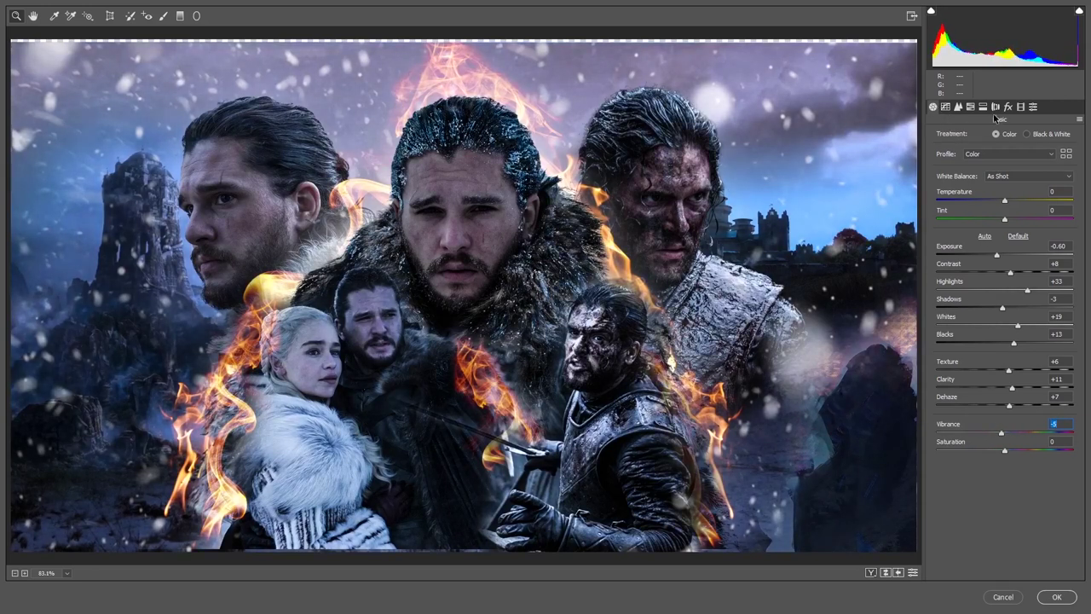
click(995, 108)
drag(1005, 254, 992, 256)
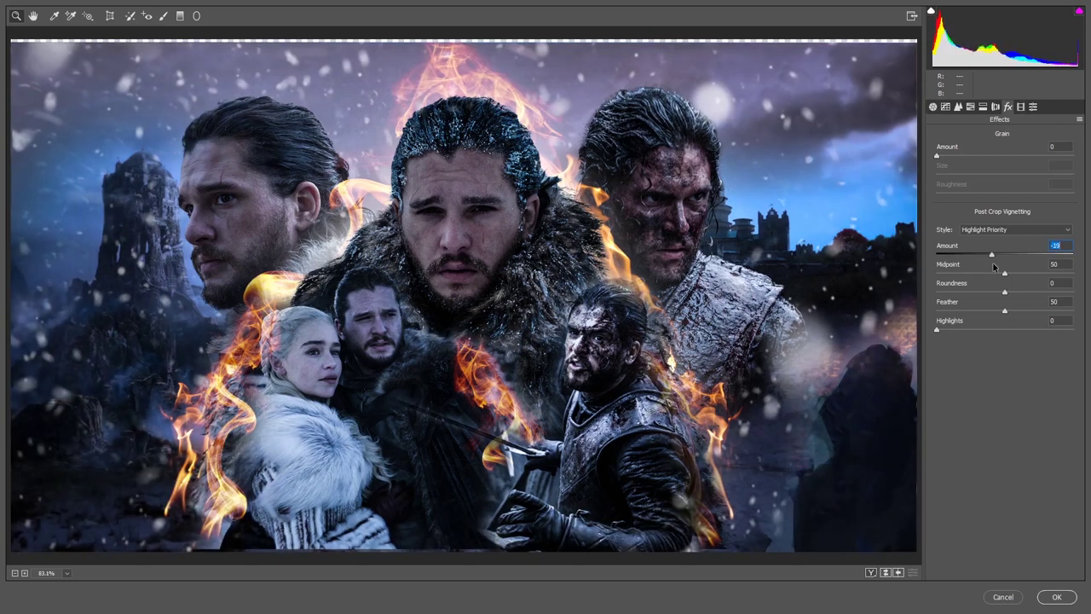
Boost reds saturation to +18, slightly desaturate blues, lower vibrance, and apply the grade
click(958, 107)
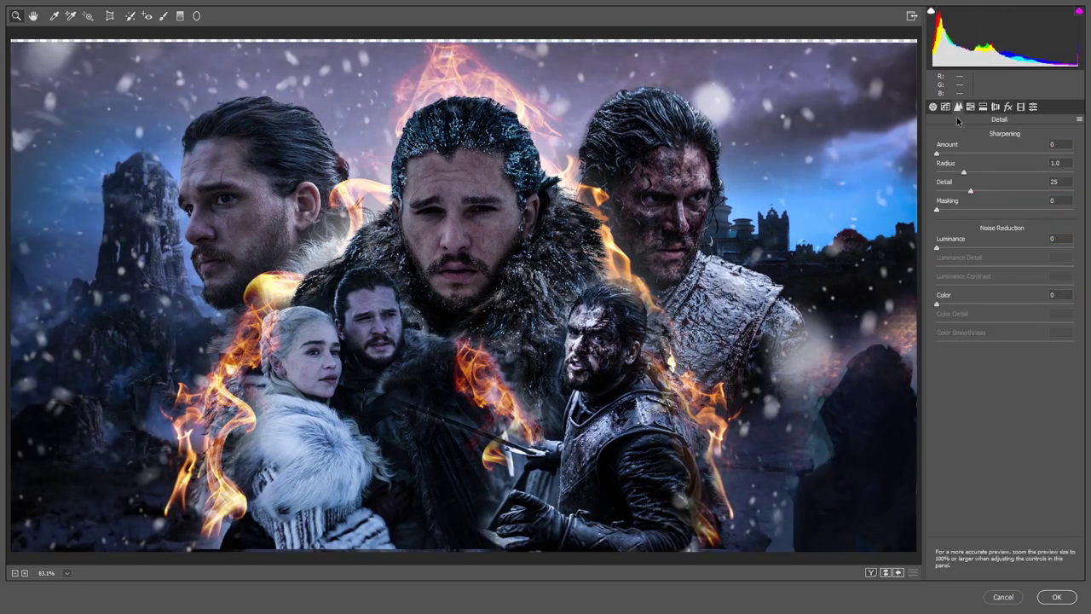
click(970, 106)
mouse_move(1004, 179)
mouse_down()
mouse_move(1017, 178)
mouse_move(977, 197)
mouse_up()
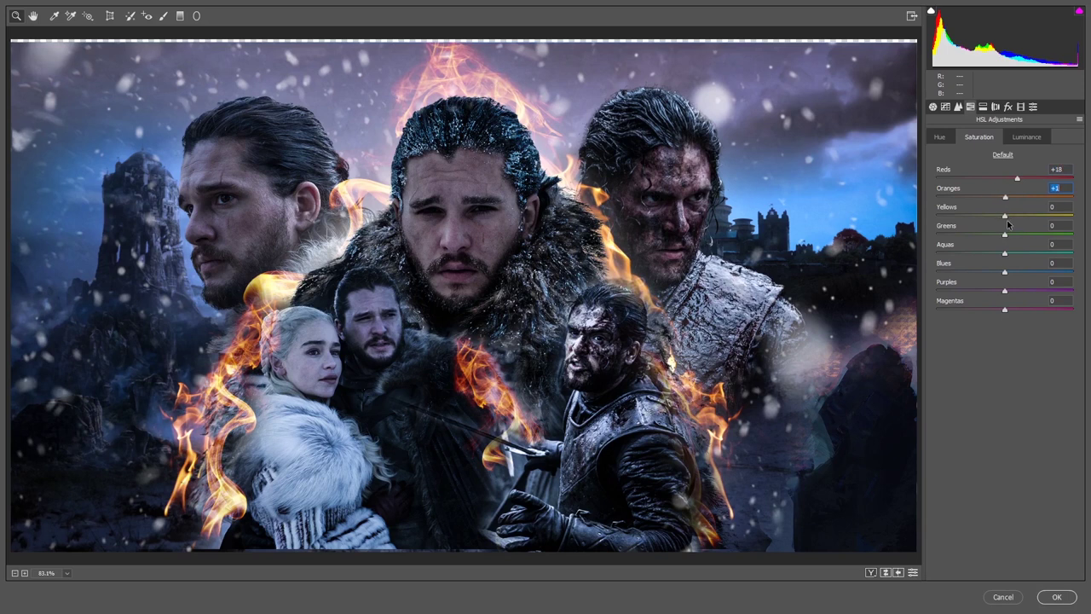
drag(1002, 273, 995, 273)
click(933, 107)
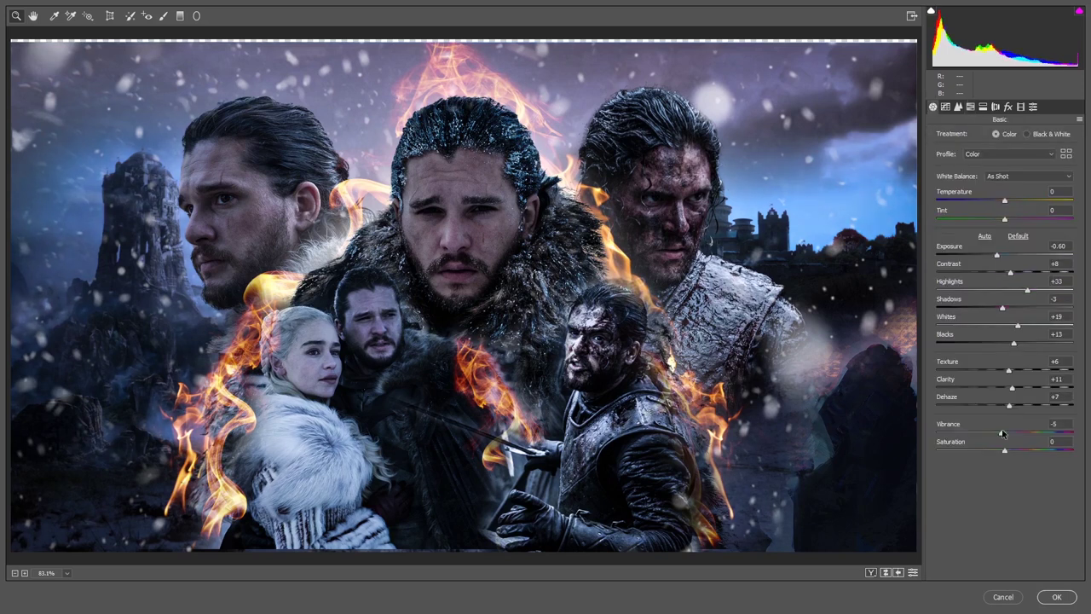
drag(1004, 434, 1013, 433)
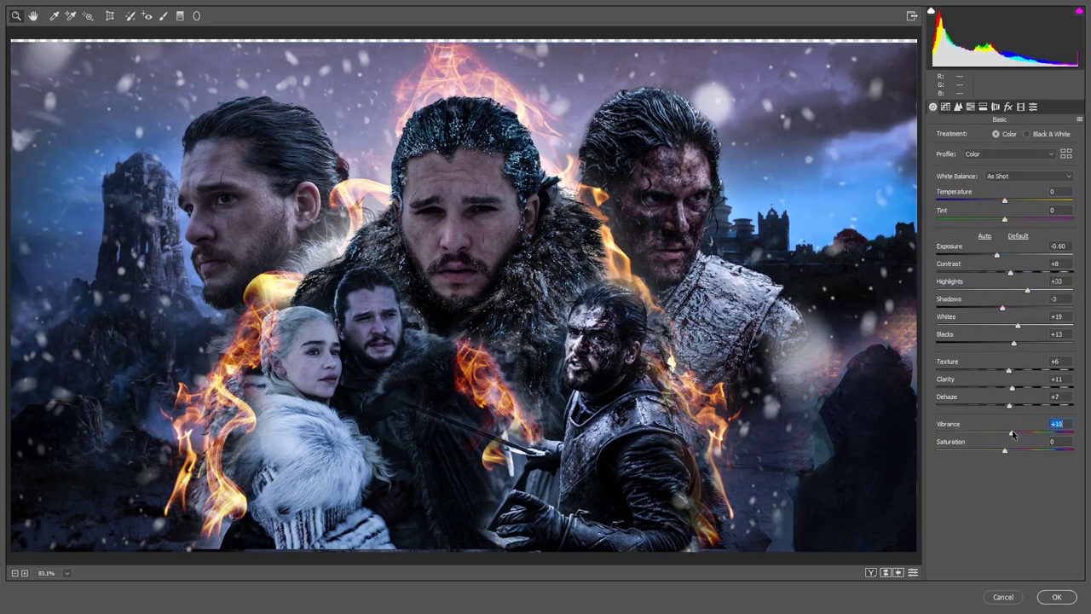
click(1067, 598)
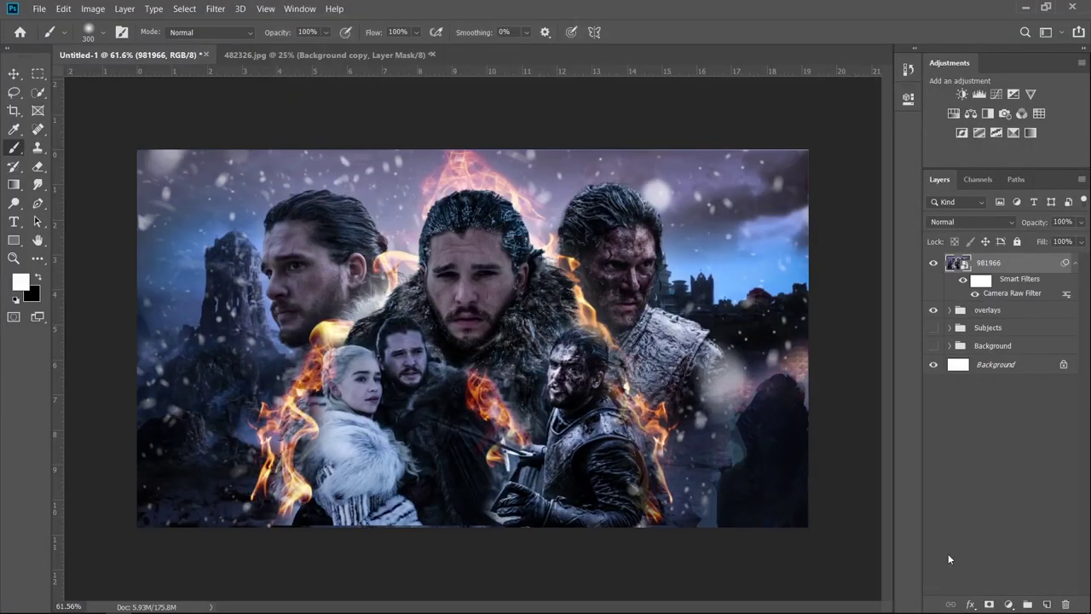